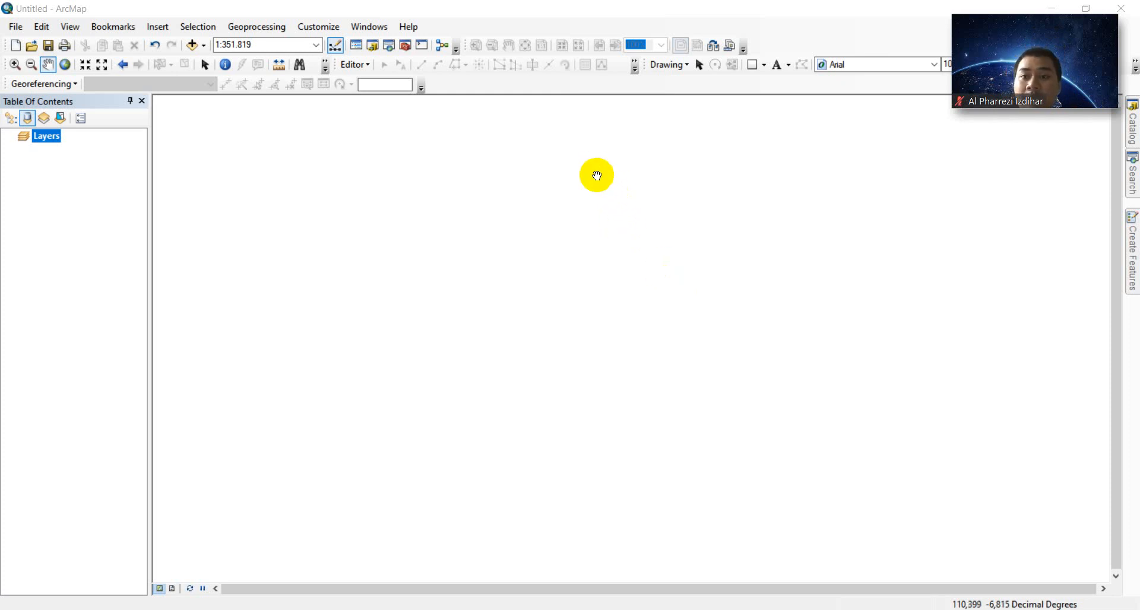
- Add ADMINISTRASIDESA_AR_25K.shp from the KOTASEMARANG folder to the map
{"action": "left_click", "coordinate": [203, 45]}
{"action": "left_click", "coordinate": [209, 57]}
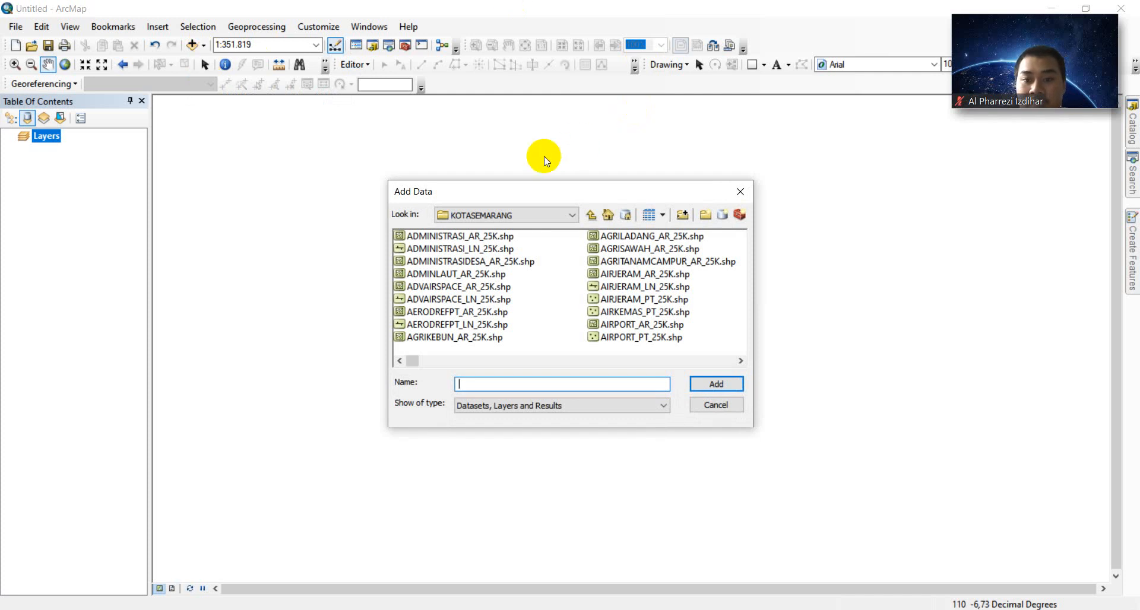
{"action": "left_click", "coordinate": [443, 261]}
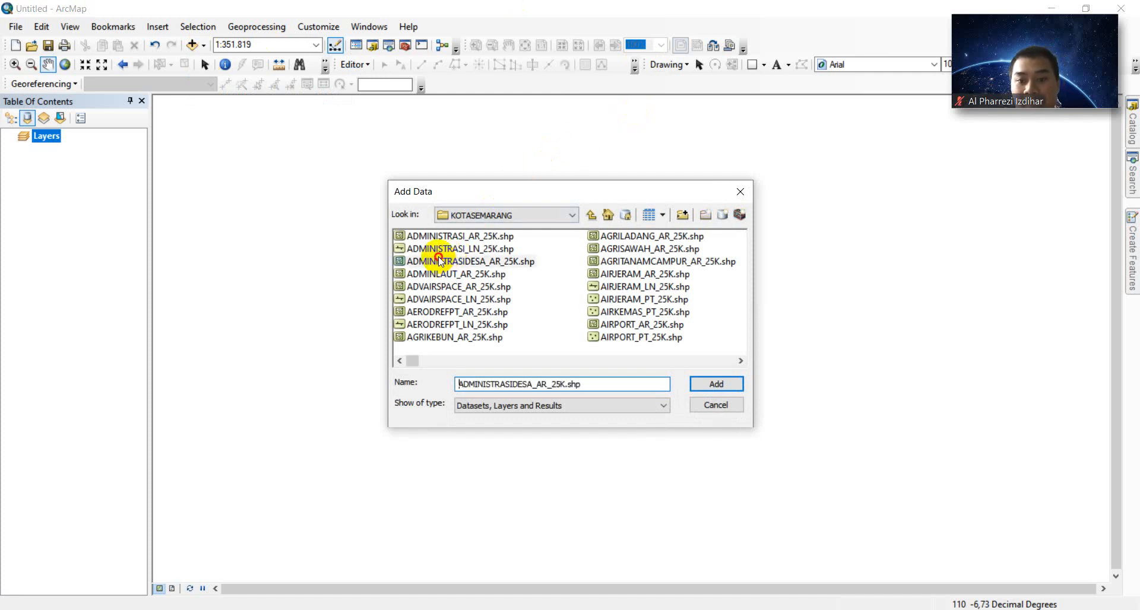
{"action": "left_click", "coordinate": [703, 386]}
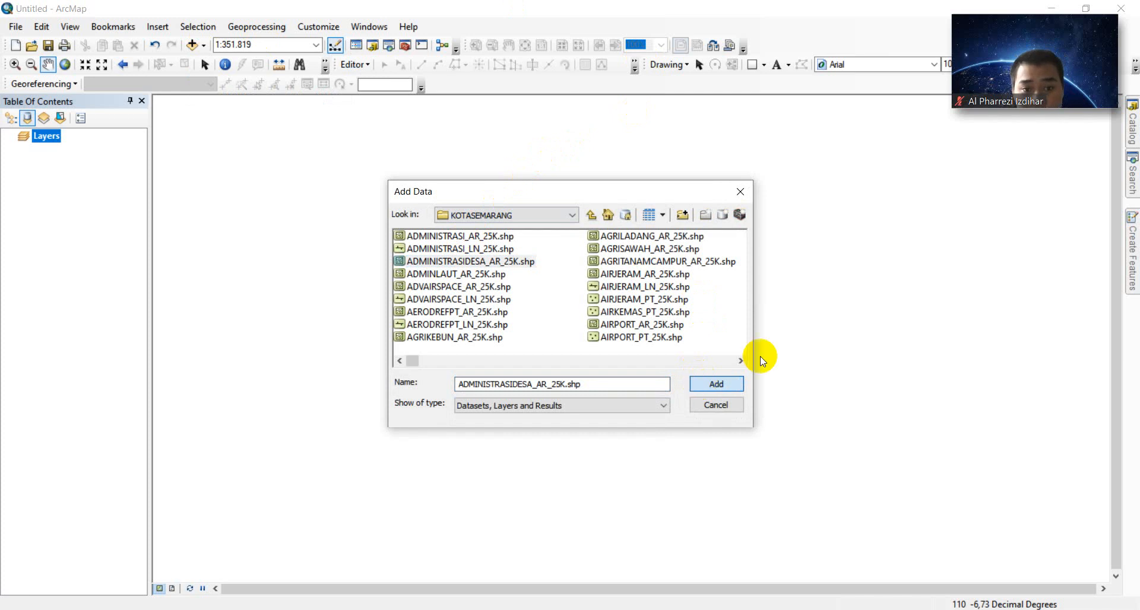
{"action": "left_click", "coordinate": [731, 382]}
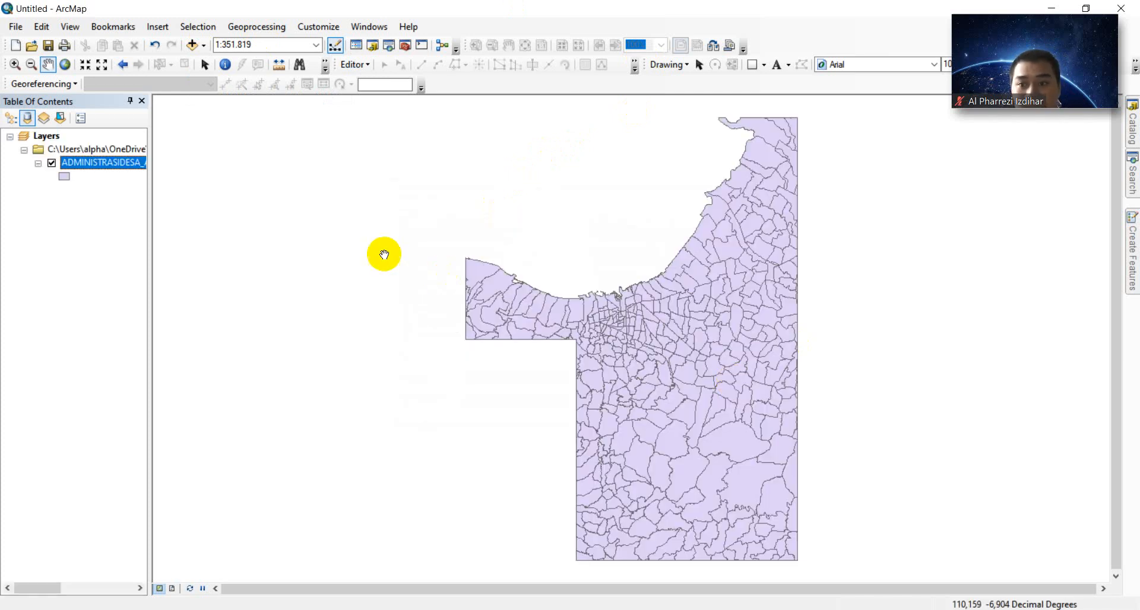
- Open the village layer's attribute table and select the WADMKC district column
{"action": "right_click", "coordinate": [110, 161]}
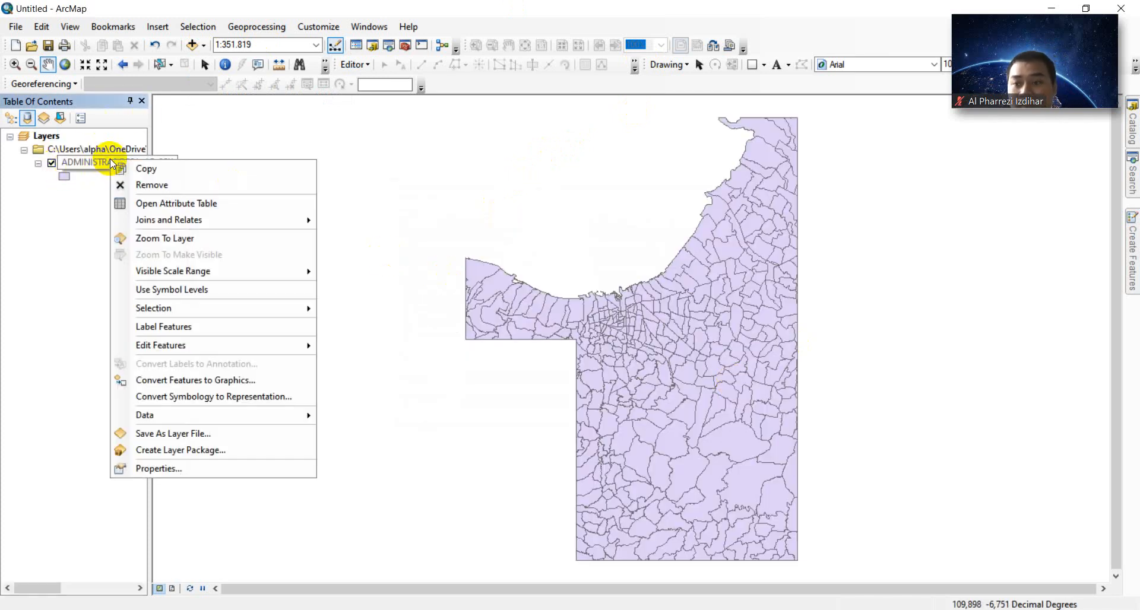
{"action": "left_click", "coordinate": [223, 204]}
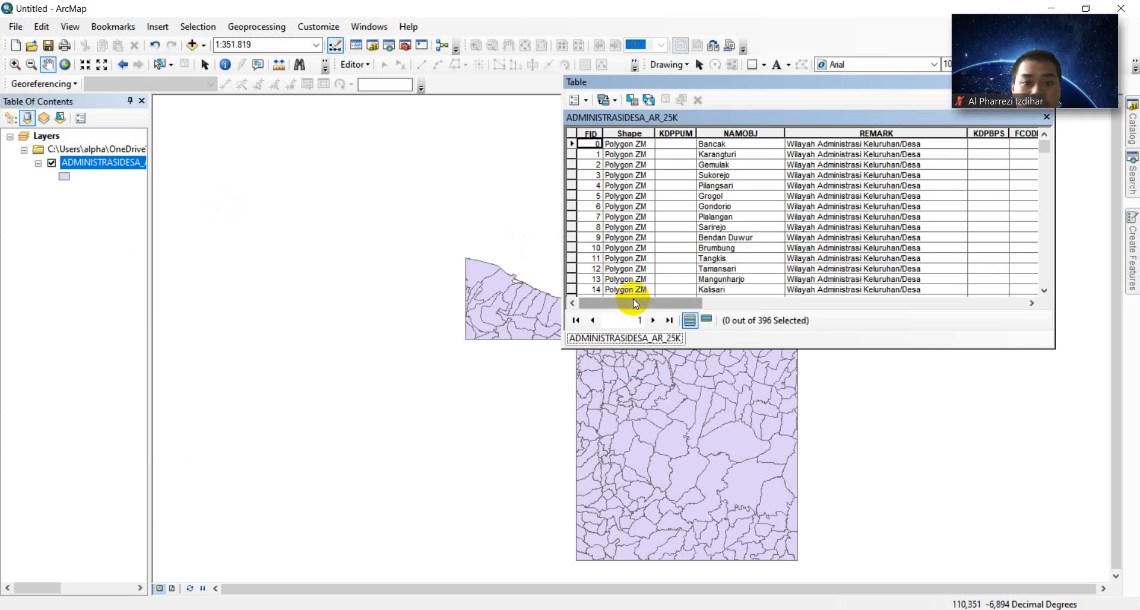
{"action": "left_click_drag", "start_coordinate": [748, 82], "coordinate": [429, 130]}
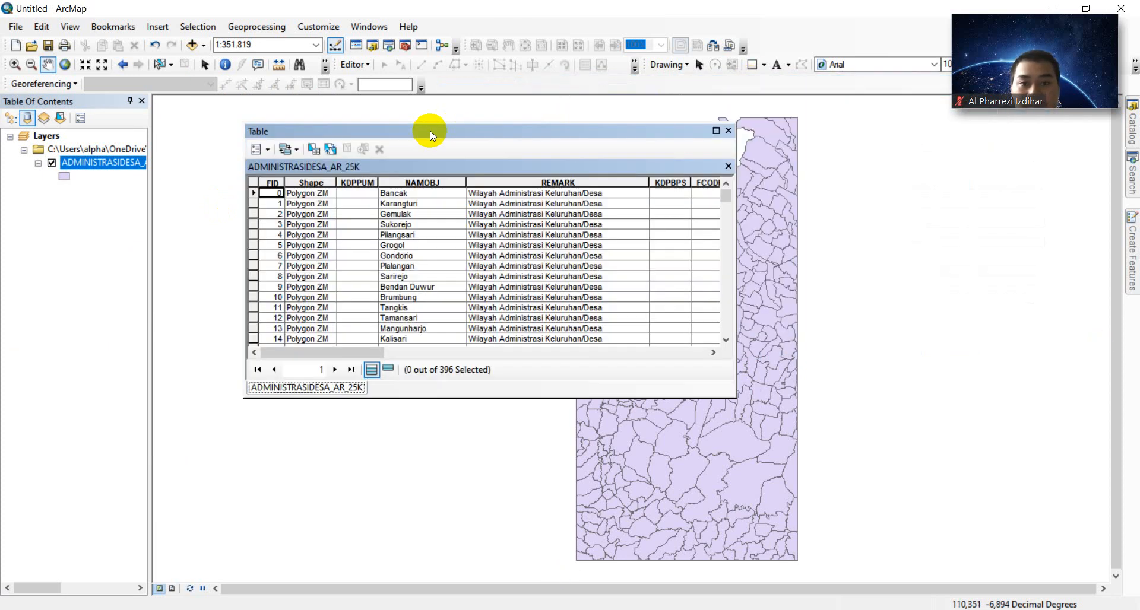
{"action": "left_click_drag", "start_coordinate": [339, 349], "coordinate": [567, 332]}
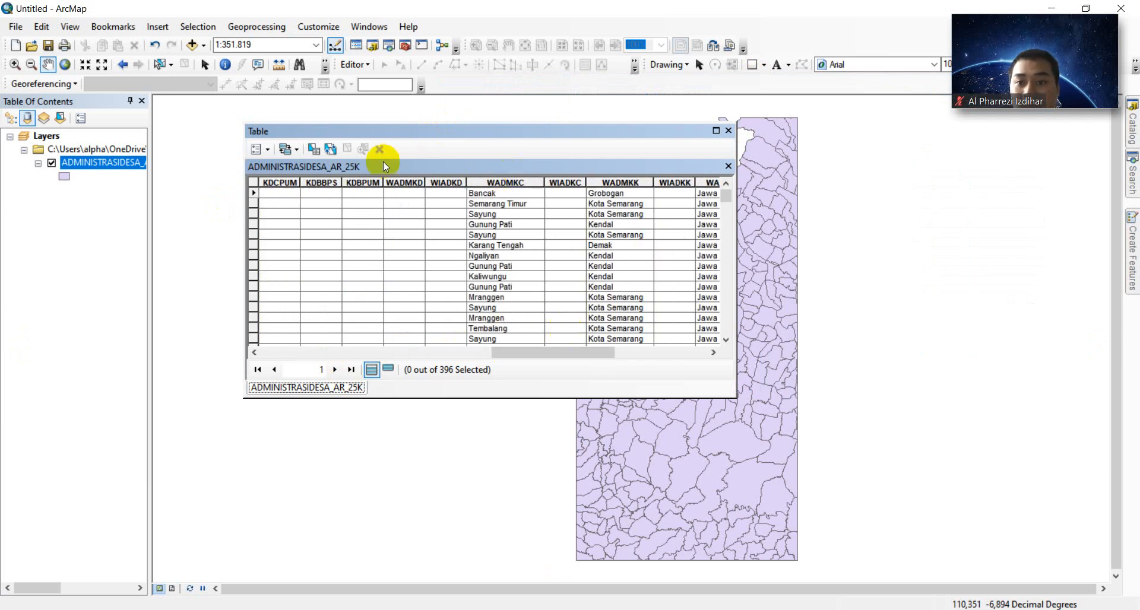
{"action": "left_click", "coordinate": [484, 180]}
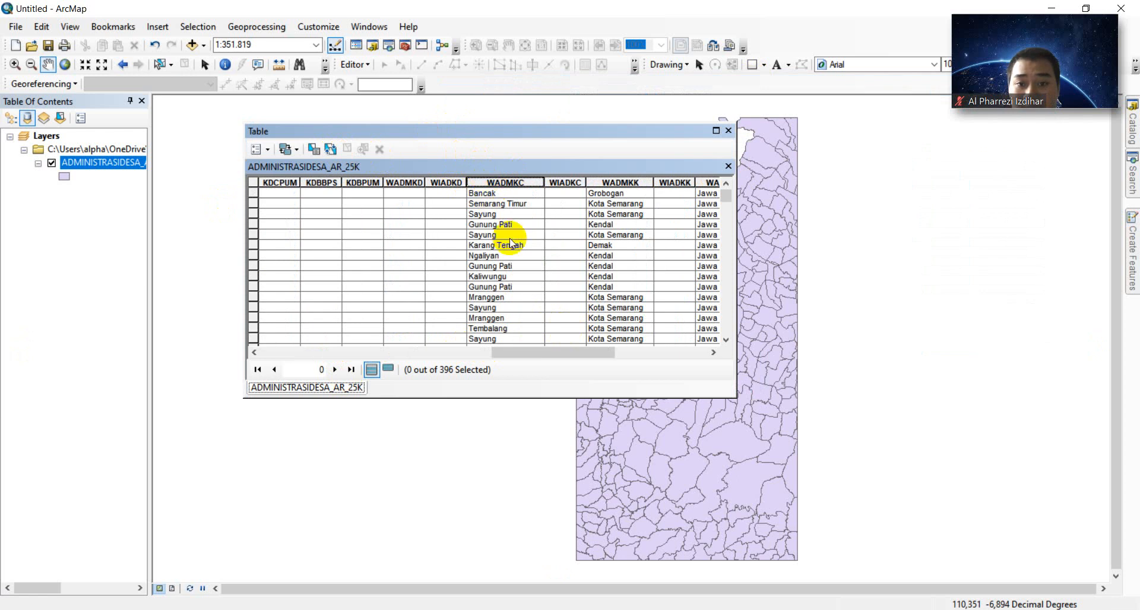
{"action": "right_click", "coordinate": [511, 179]}
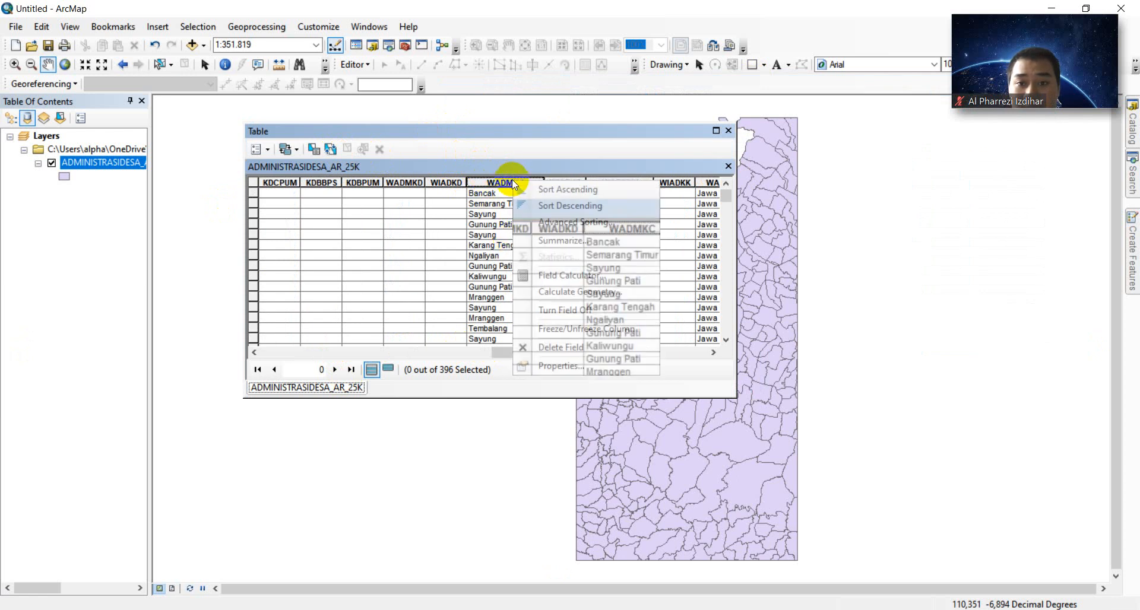
- Sort by WADMKC, select the 26 Bergas village rows, zoom to them and close the table
{"action": "left_click", "coordinate": [537, 190]}
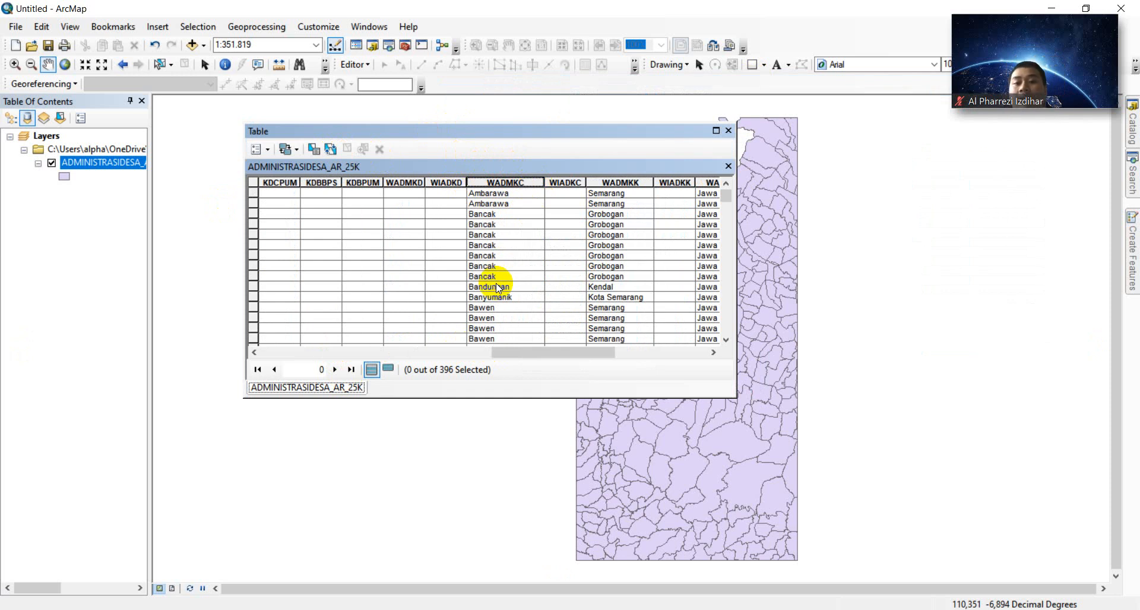
{"action": "scroll", "coordinate": [499, 289], "scroll_direction": "down", "scroll_amount": 3}
{"action": "scroll", "coordinate": [498, 289], "scroll_direction": "down", "scroll_amount": 1}
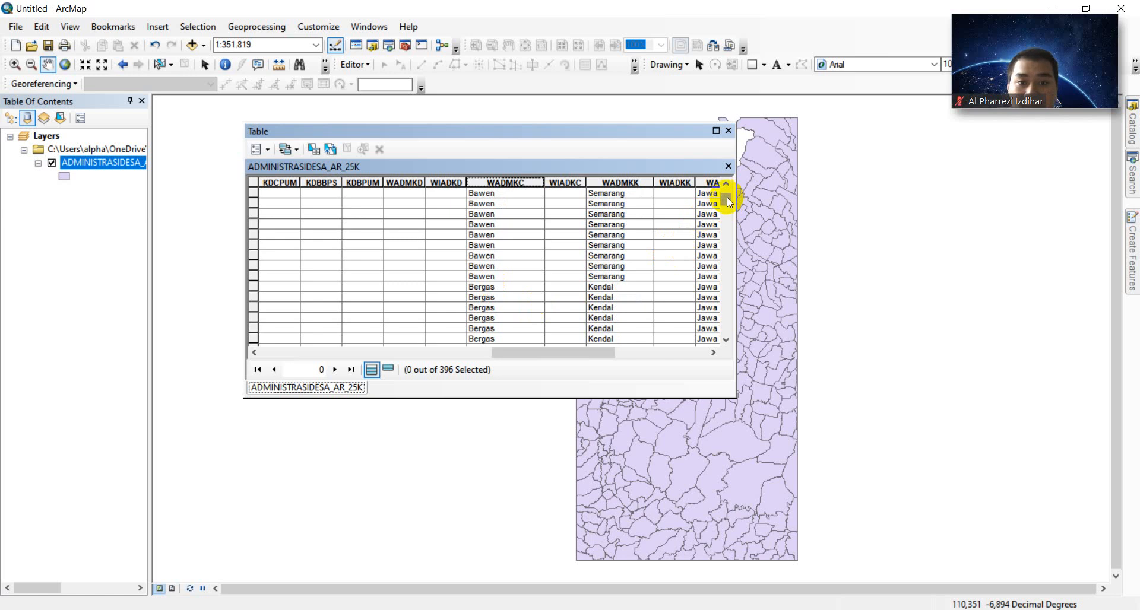
{"action": "mouse_move", "coordinate": [727, 197]}
{"action": "left_mouse_down"}
{"action": "mouse_move", "coordinate": [726, 215]}
{"action": "mouse_move", "coordinate": [729, 202]}
{"action": "left_mouse_up"}
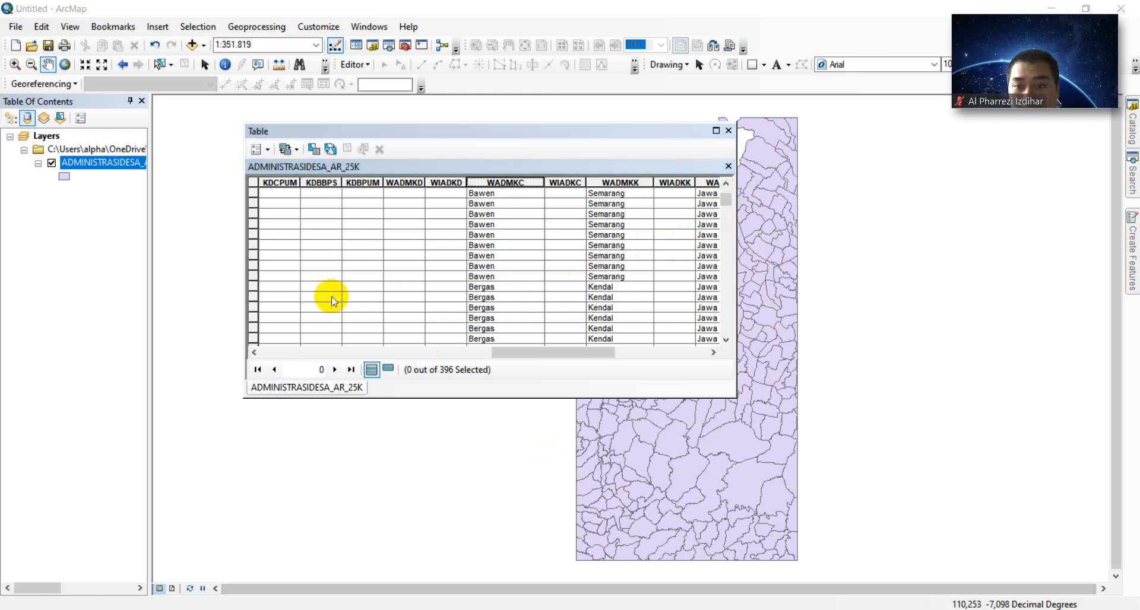
{"action": "left_click_drag", "start_coordinate": [729, 204], "coordinate": [730, 207]}
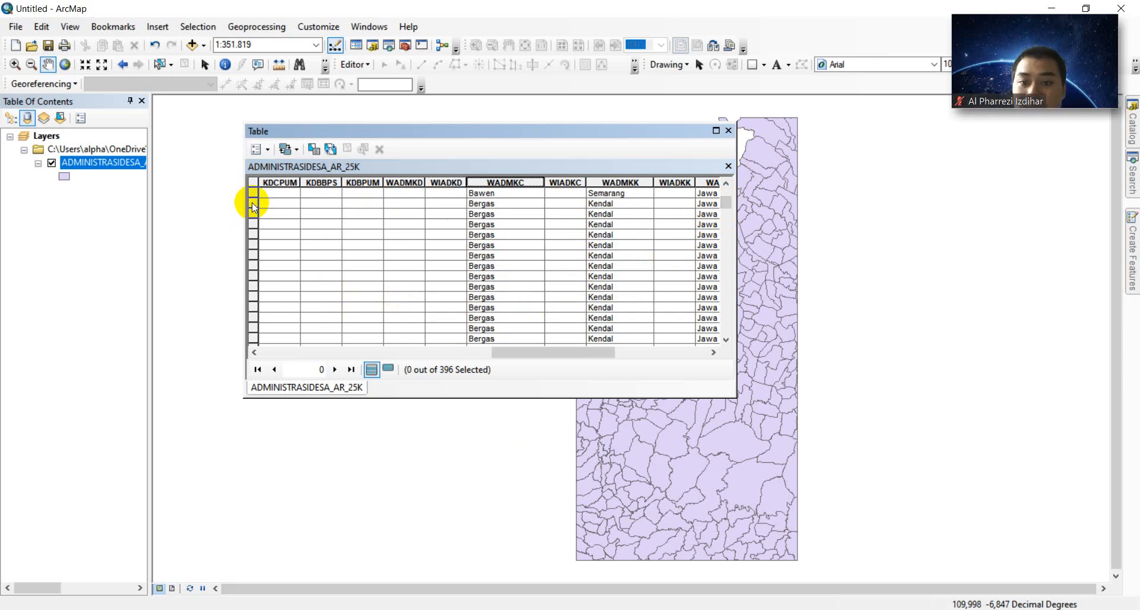
{"action": "left_click_drag", "start_coordinate": [253, 208], "coordinate": [256, 278]}
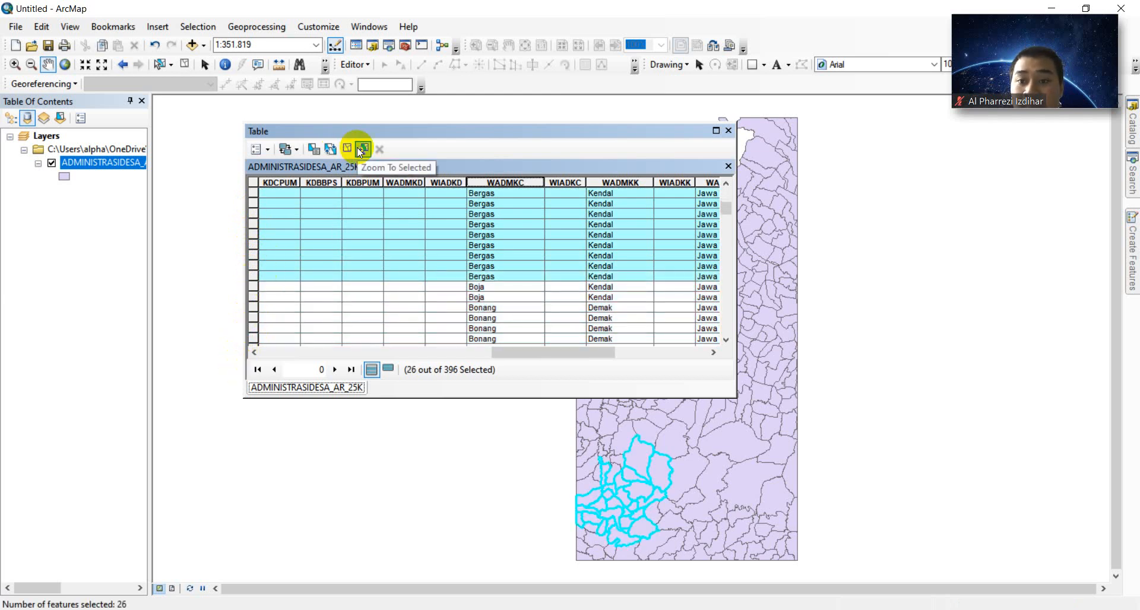
{"action": "left_click", "coordinate": [360, 150]}
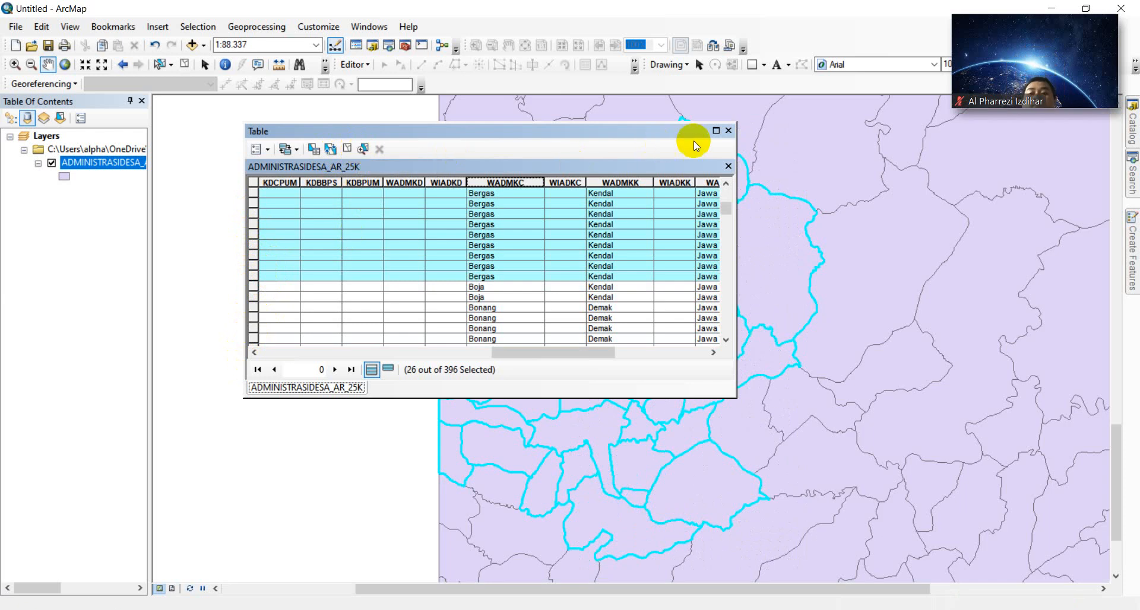
{"action": "left_click", "coordinate": [729, 131]}
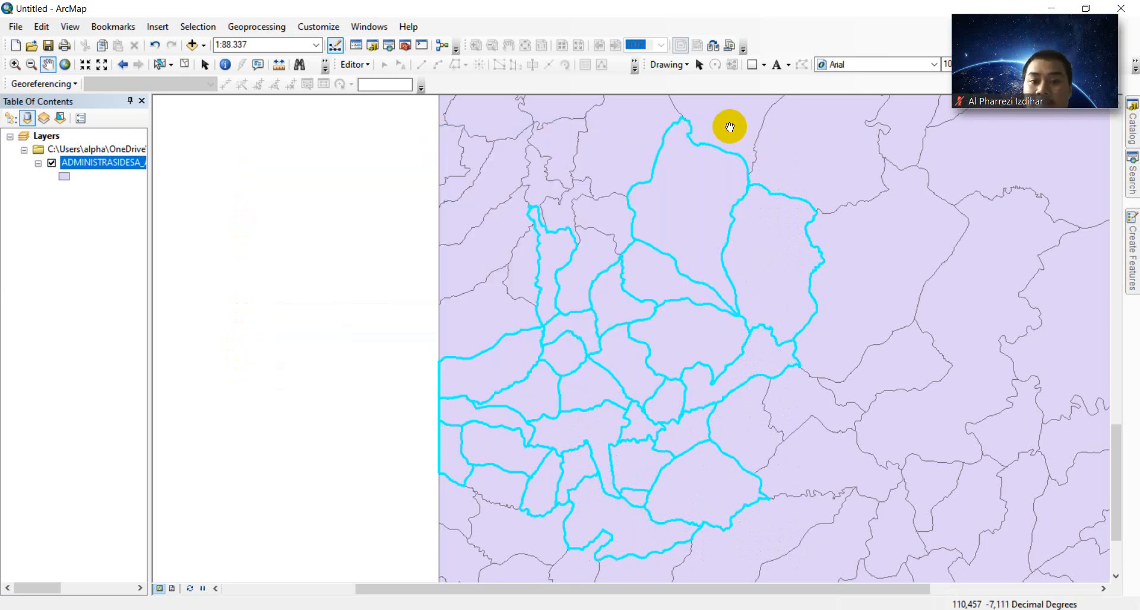
- Export the selected Bergas villages to MODUL 3 as ADM_Bergas plus the author's name
{"action": "right_click", "coordinate": [113, 164]}
{"action": "mouse_move", "coordinate": [273, 419]}
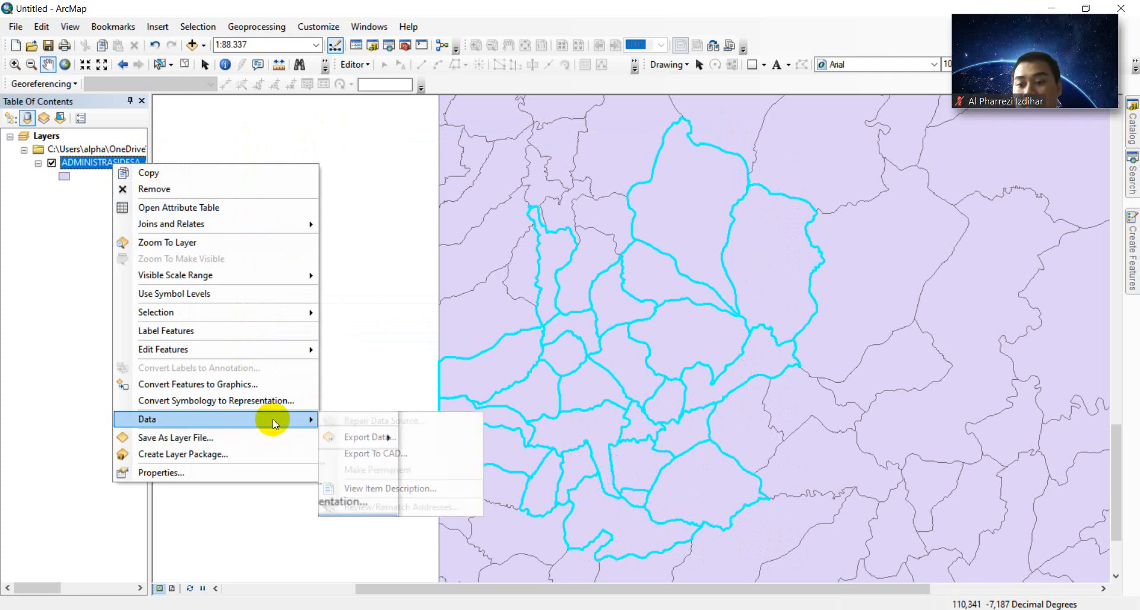
{"action": "left_click", "coordinate": [369, 438]}
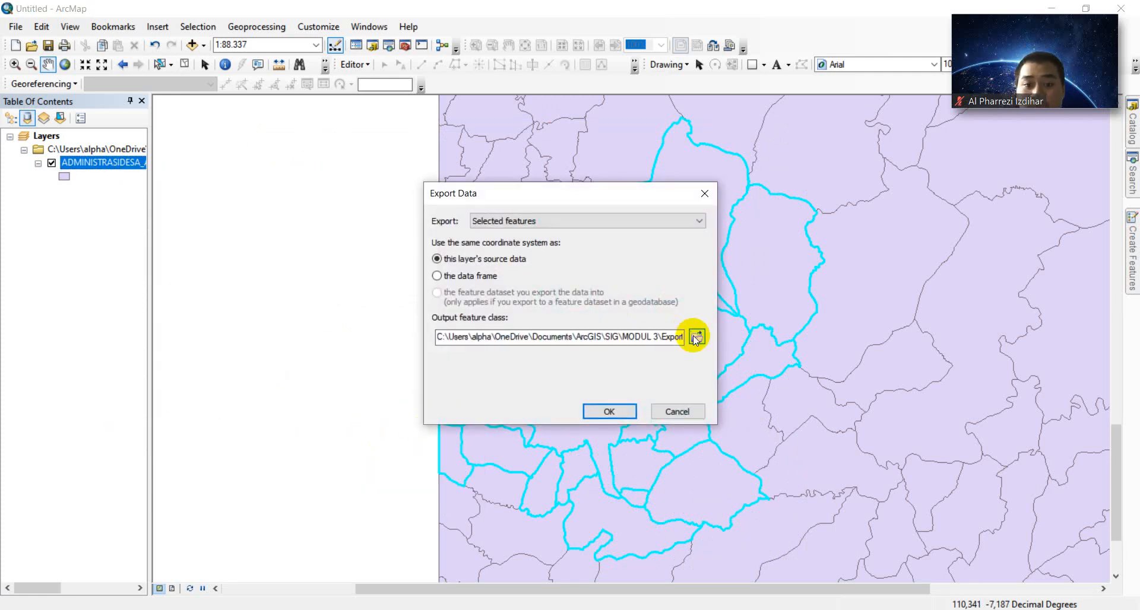
{"action": "left_click", "coordinate": [696, 338]}
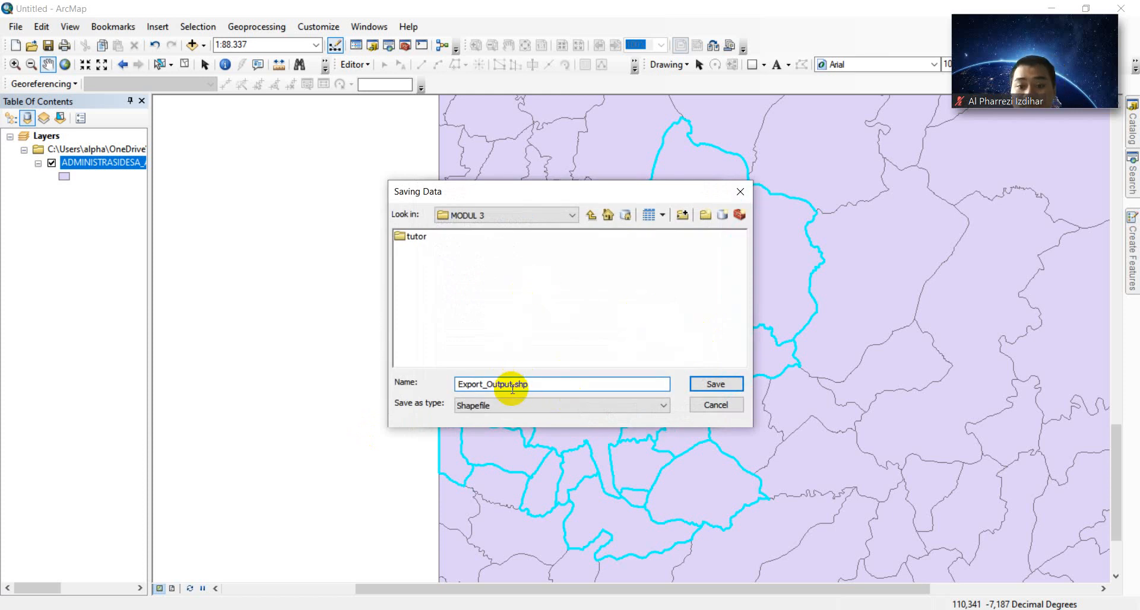
{"action": "key", "text": "BackSpace"}
{"action": "key", "text": "BackSpace"}
{"action": "key", "text": "BackSpace"}
{"action": "key", "text": "BackSpace"}
{"action": "key", "text": "BackSpace"}
{"action": "key", "text": "BackSpace"}
{"action": "key", "text": "BackSpace"}
{"action": "key", "text": "BackSpace"}
{"action": "key", "text": "BackSpace"}
{"action": "key", "text": "BackSpace"}
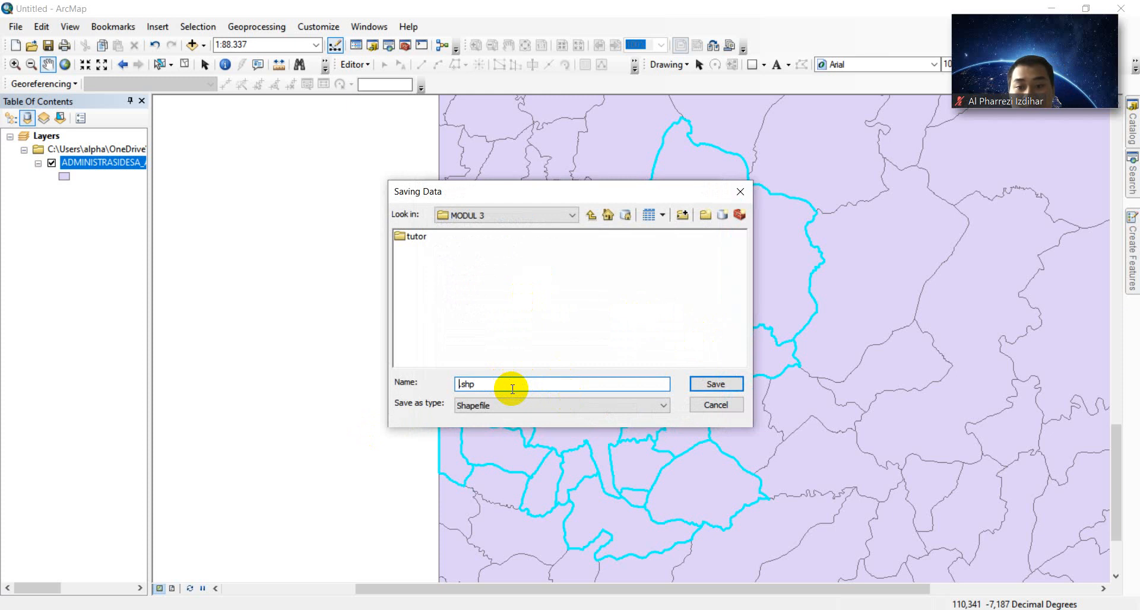
{"action": "type", "text": "ADM_Bergas_A"}
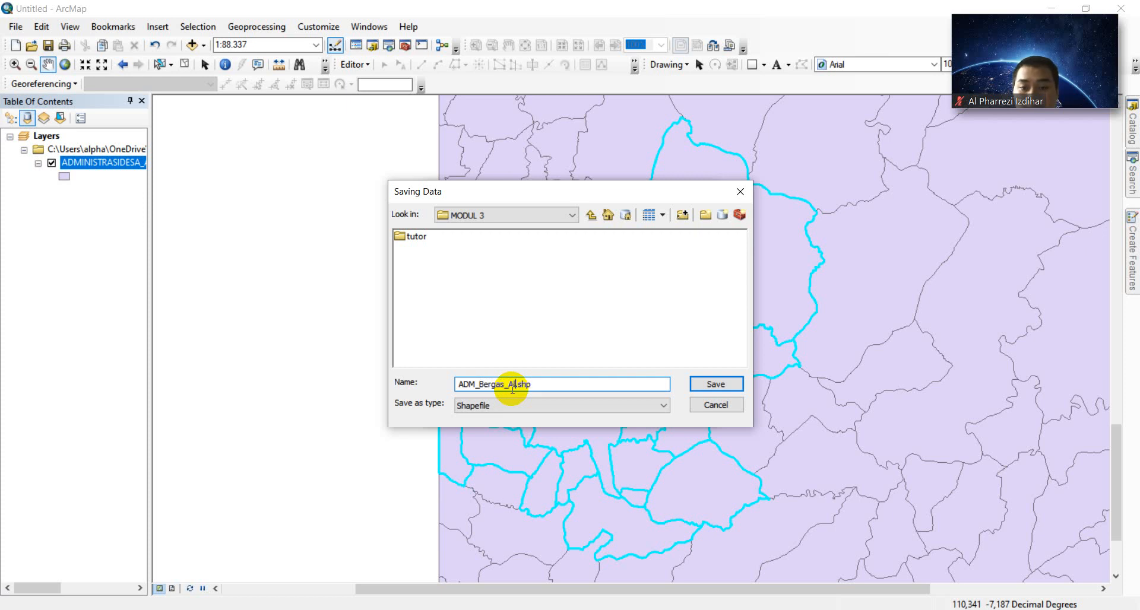
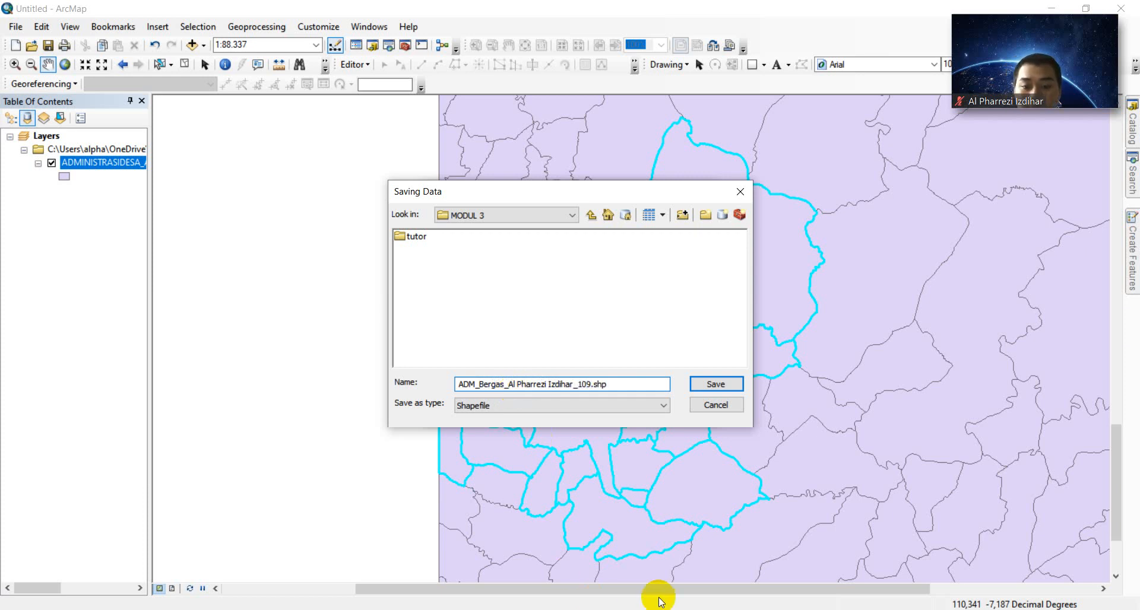
{"action": "key", "text": "Delete"}
{"action": "key", "text": "Delete"}
{"action": "key", "text": "Delete"}
{"action": "key", "text": "Delete"}
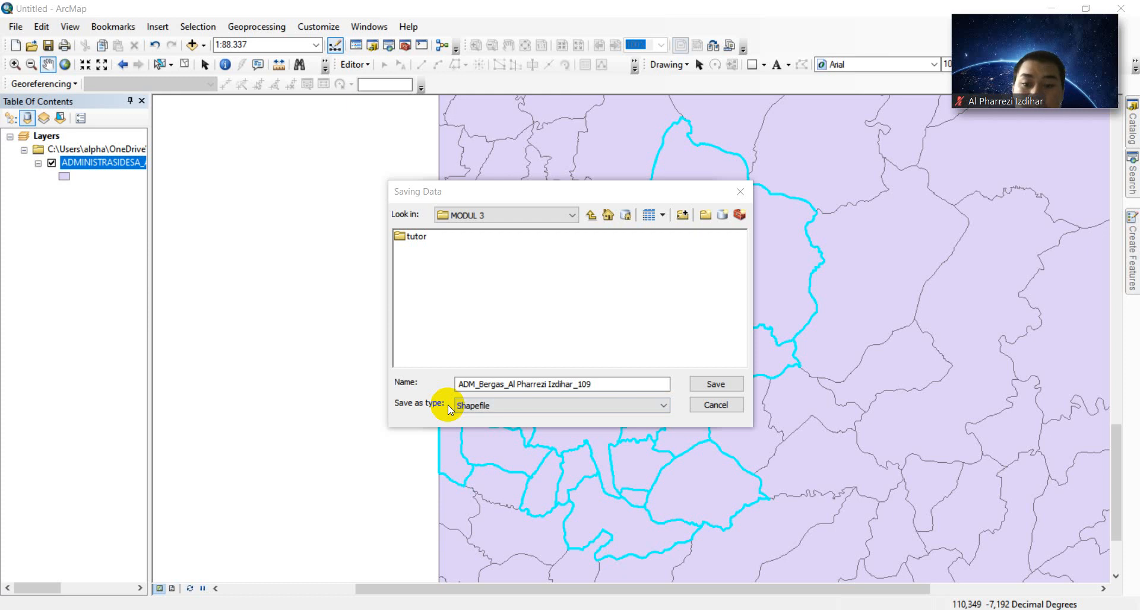
{"action": "left_click", "coordinate": [704, 386]}
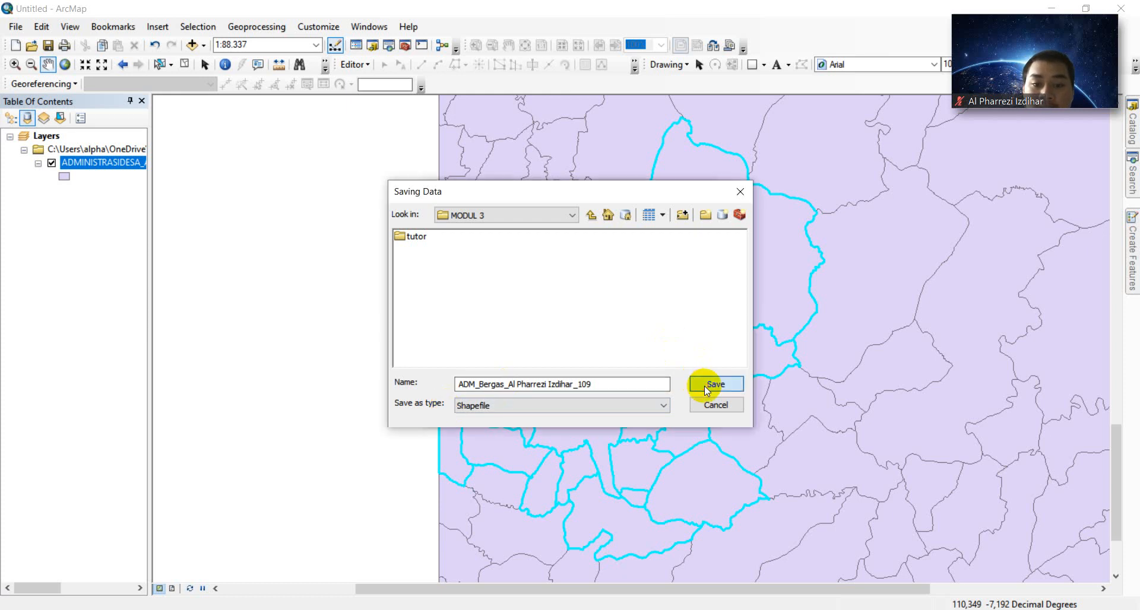
{"action": "left_click", "coordinate": [621, 407]}
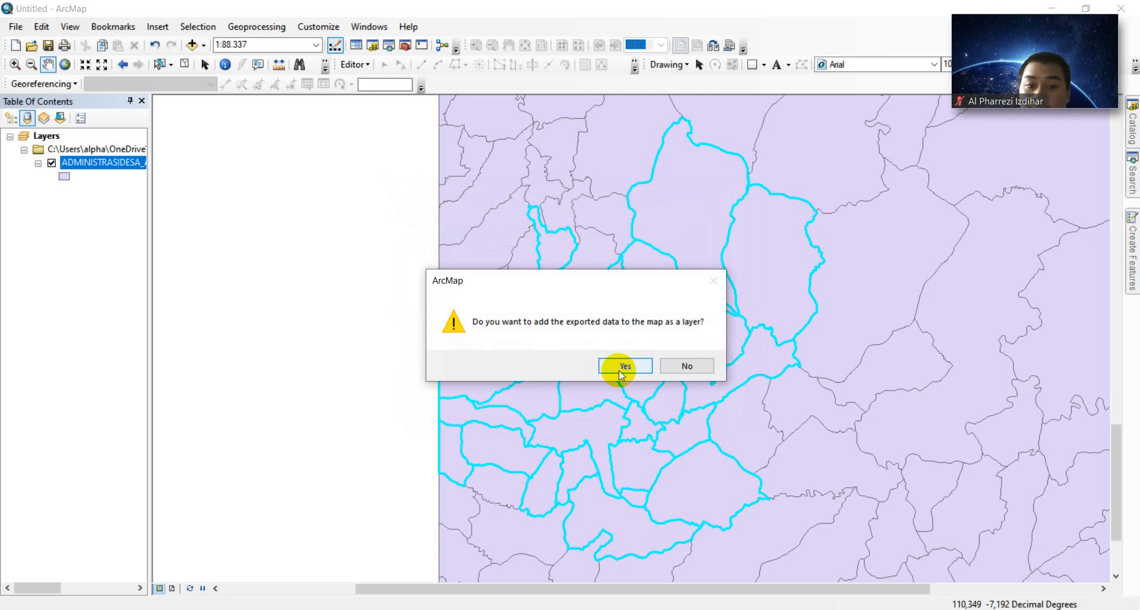
- Add the exported ADM_Bergas layer to the map and give ADMINISTRASIDESA a Coral fill
{"action": "left_click", "coordinate": [621, 366]}
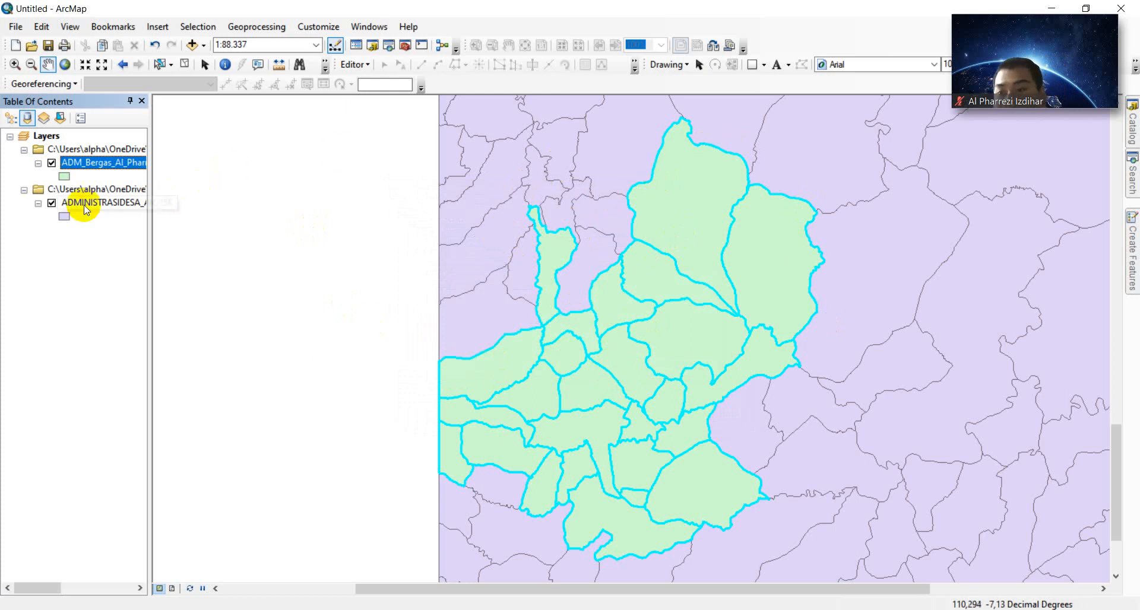
{"action": "left_click", "coordinate": [64, 217]}
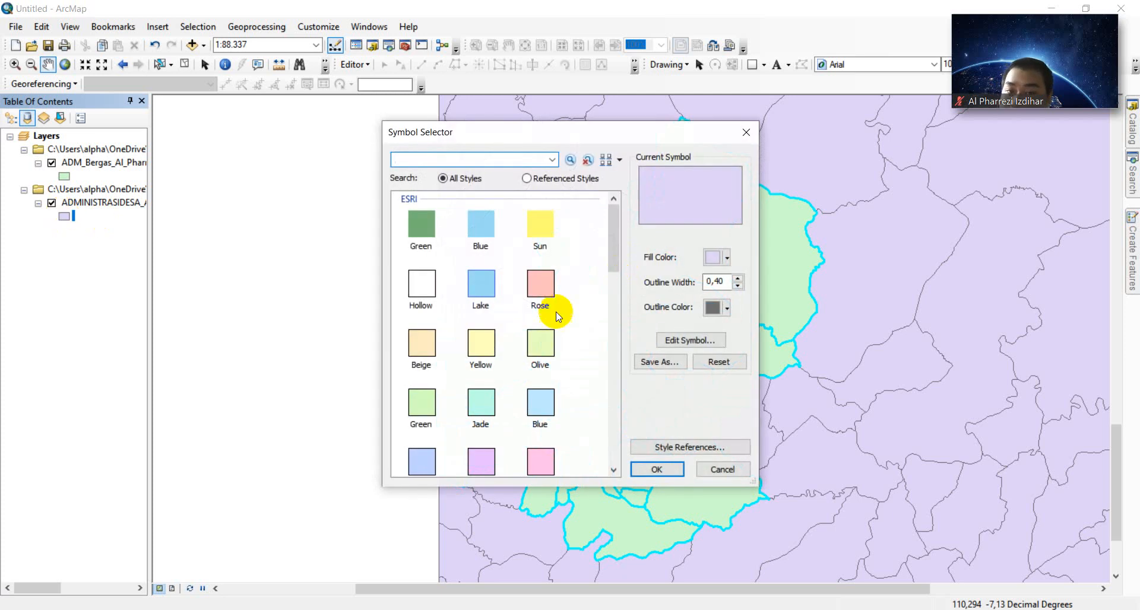
{"action": "scroll", "coordinate": [498, 405], "scroll_direction": "down", "scroll_amount": 5}
{"action": "scroll", "coordinate": [498, 405], "scroll_direction": "up", "scroll_amount": 3}
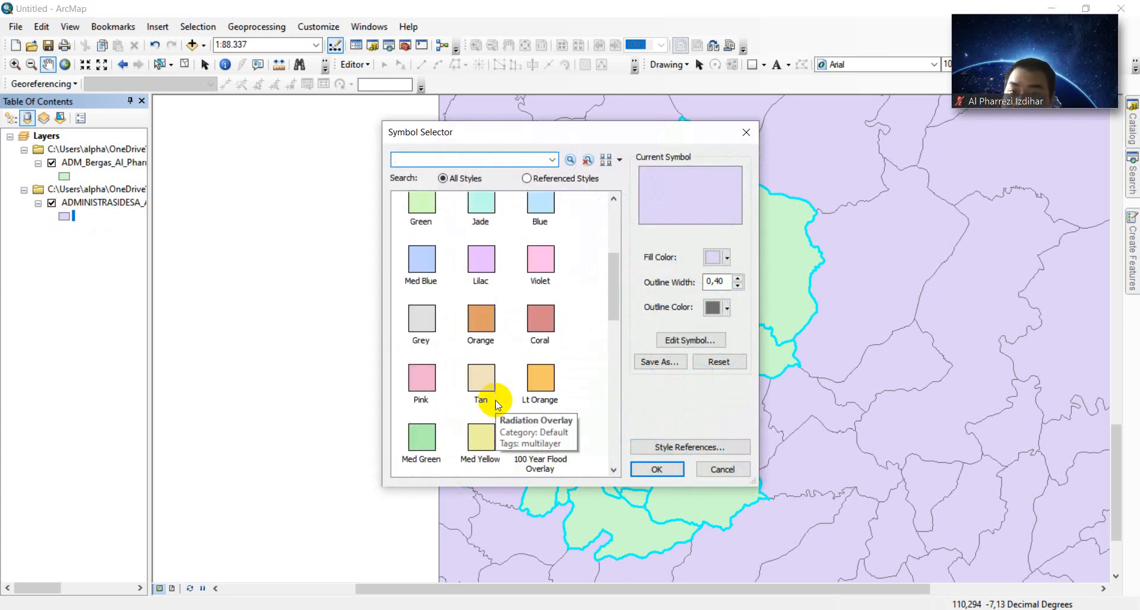
{"action": "left_click", "coordinate": [533, 314]}
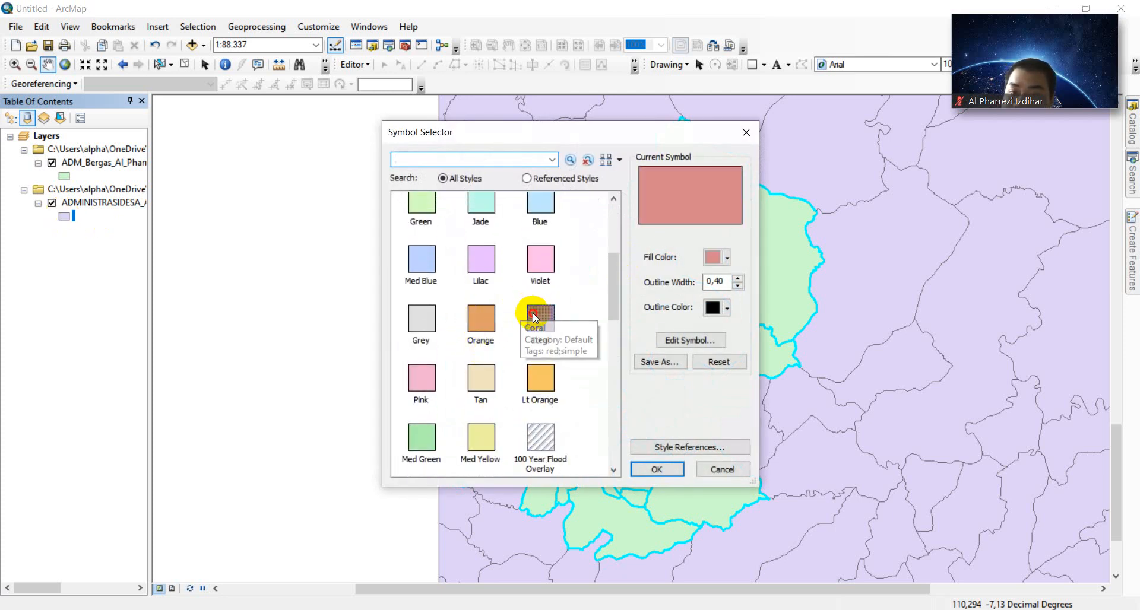
{"action": "left_click", "coordinate": [650, 468]}
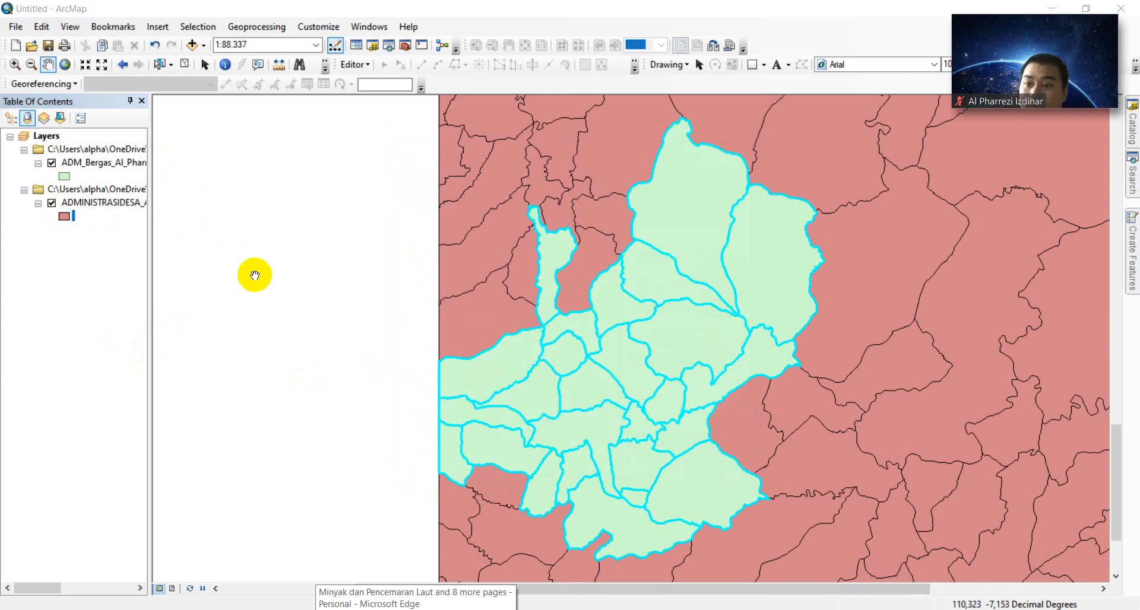
- Turn on ADM_Bergas labels using the NAMOBJ field at font size 12 and apply
{"action": "right_click", "coordinate": [95, 162]}
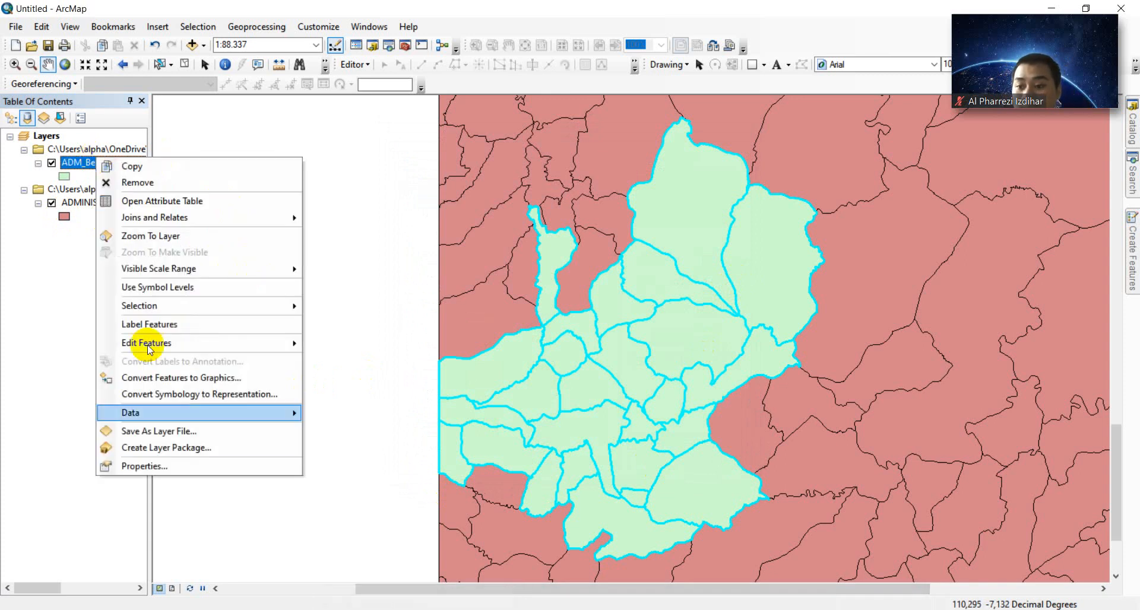
{"action": "left_click", "coordinate": [189, 467]}
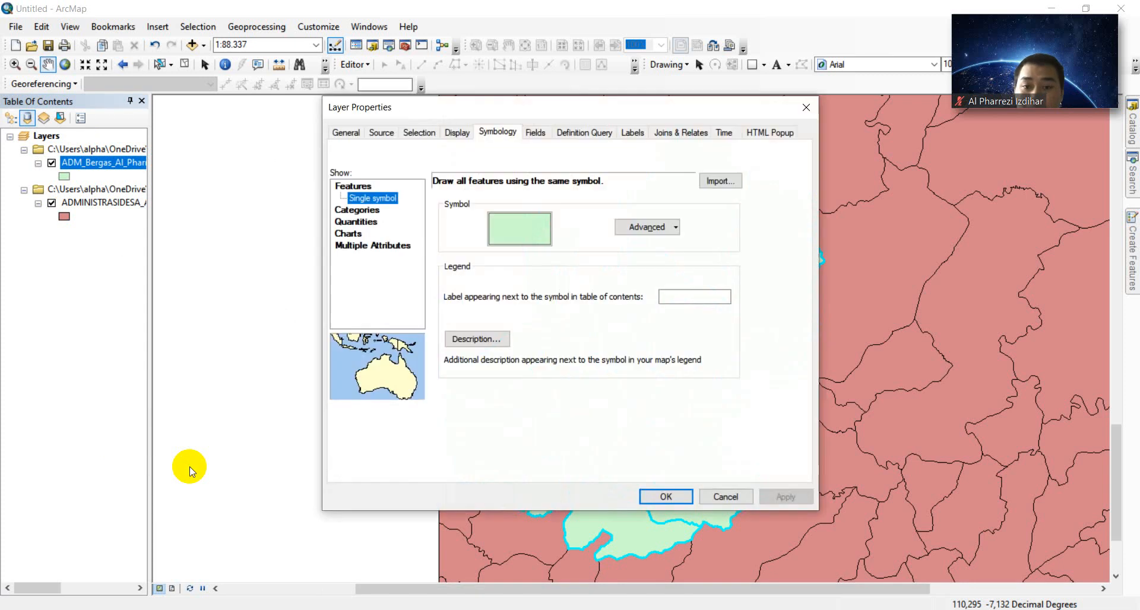
{"action": "left_click", "coordinate": [631, 136]}
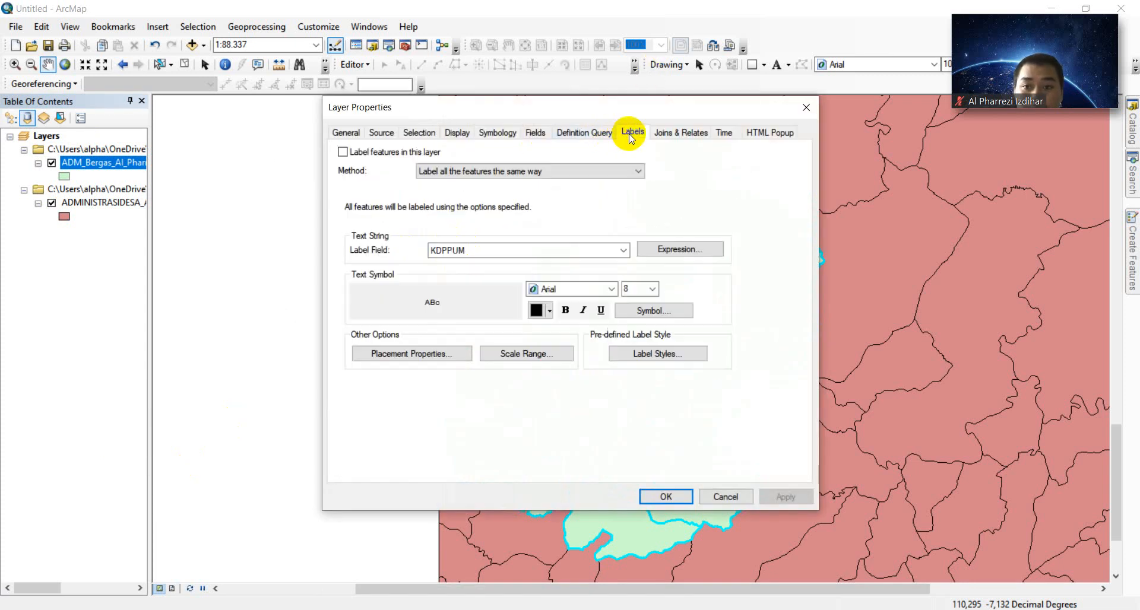
{"action": "left_click", "coordinate": [343, 152]}
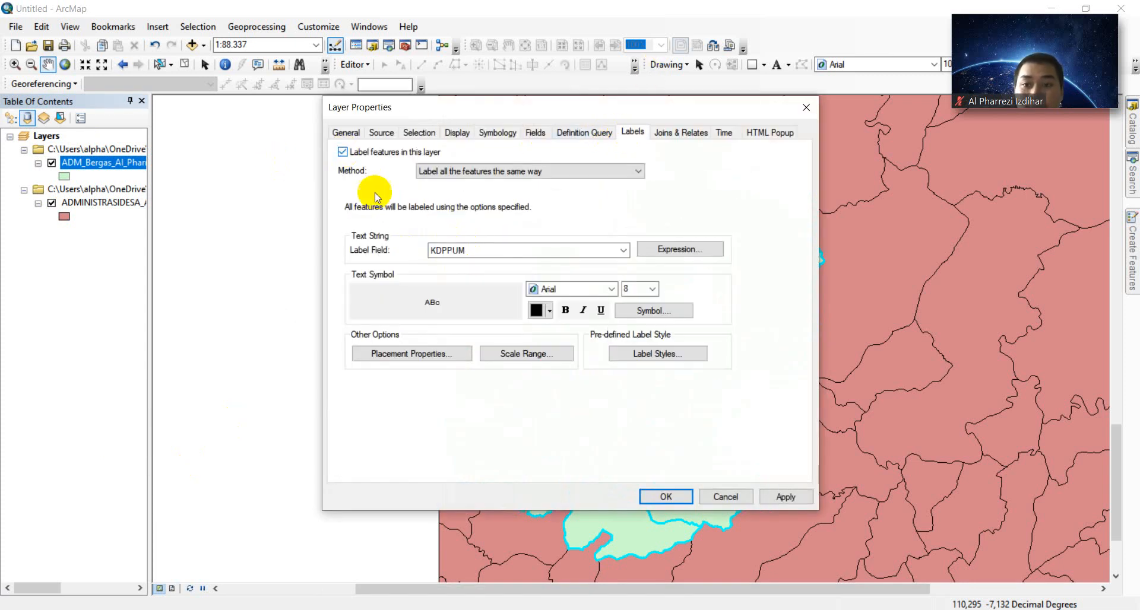
{"action": "left_click", "coordinate": [446, 250]}
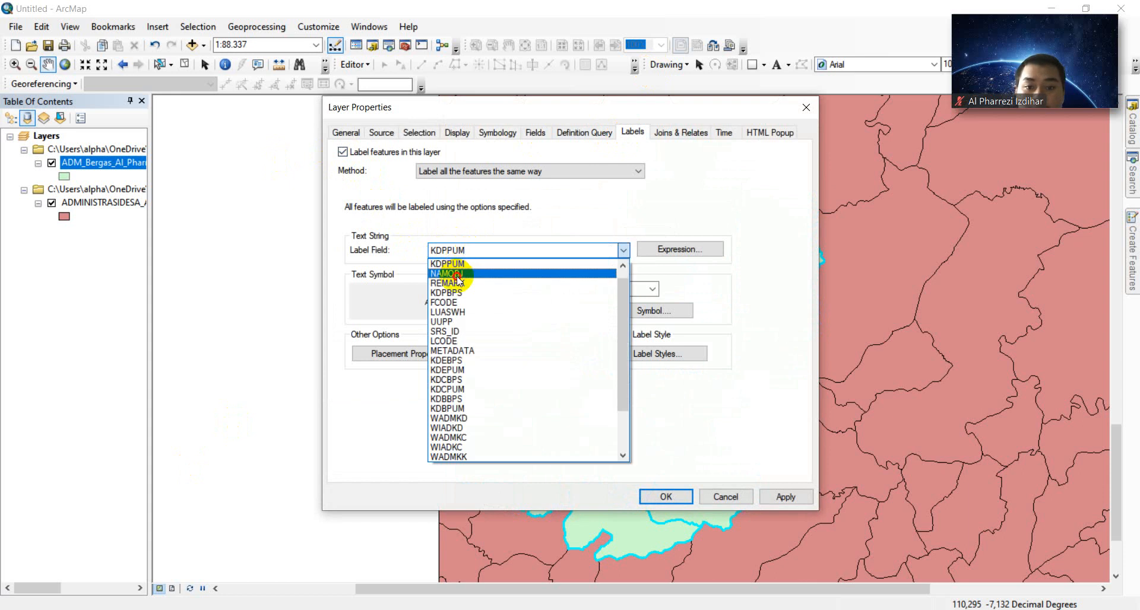
{"action": "left_click", "coordinate": [458, 275]}
{"action": "left_click", "coordinate": [634, 289]}
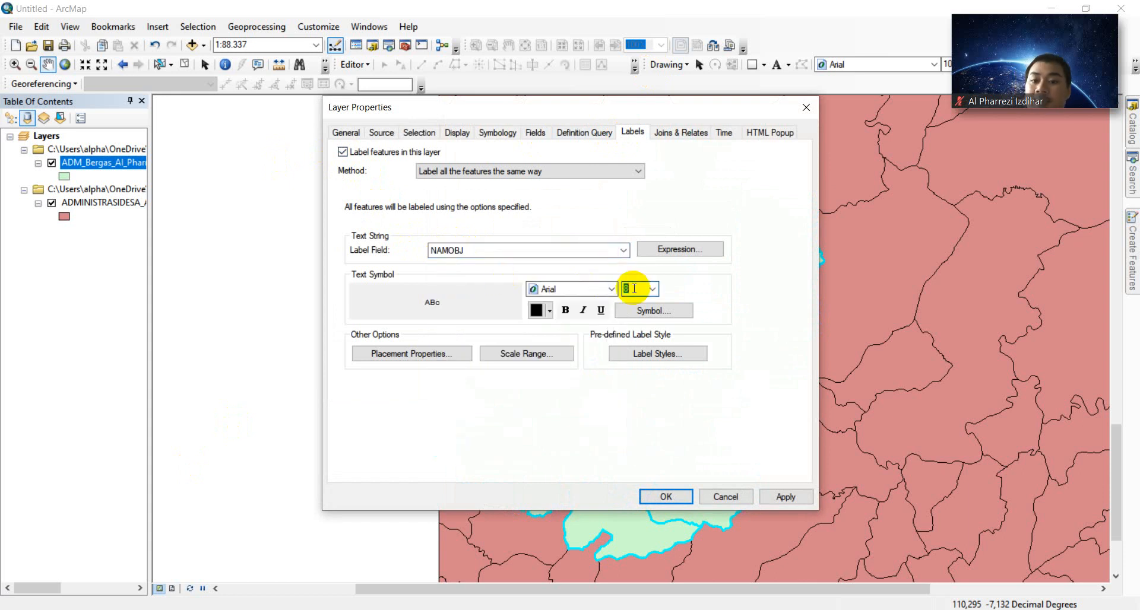
{"action": "type", "text": "12"}
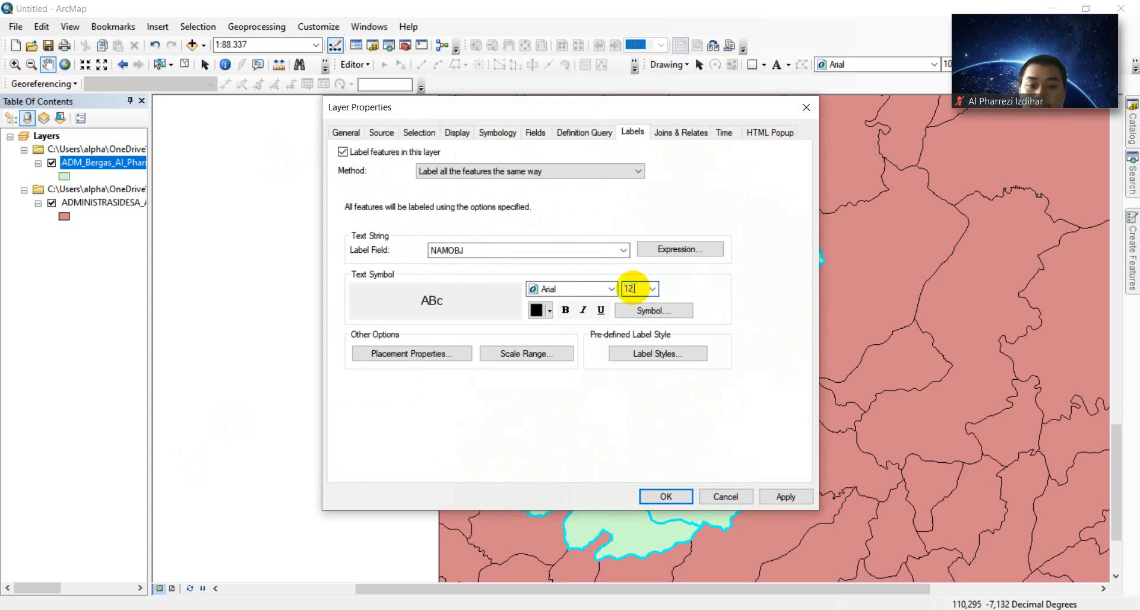
{"action": "left_click", "coordinate": [784, 494]}
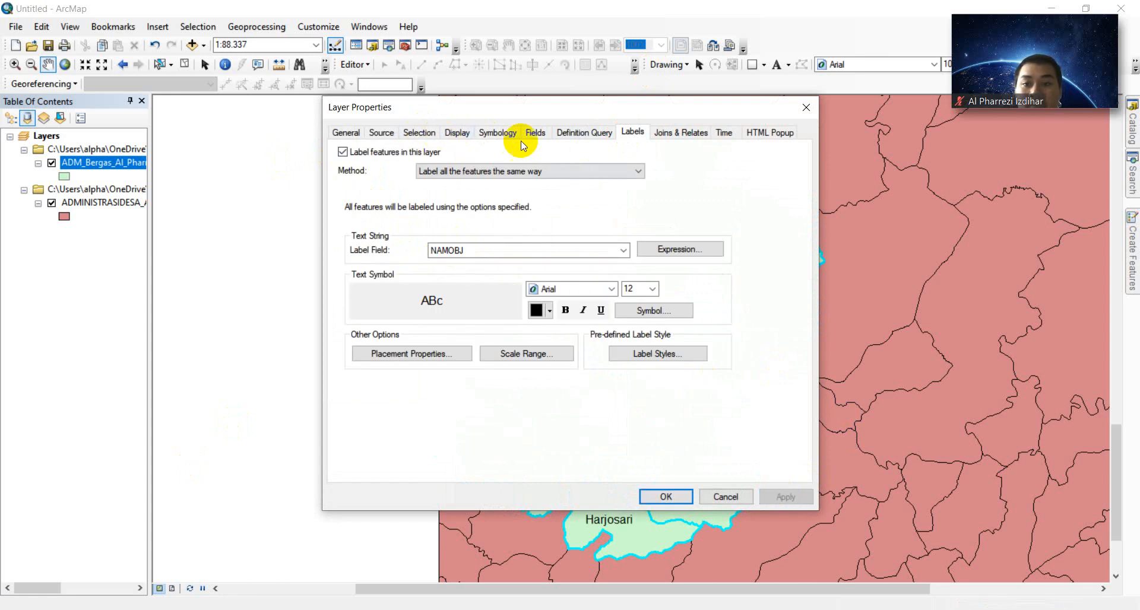
{"action": "left_click", "coordinate": [487, 133]}
- Set Unique values on NAMOBJ, trying the yellow multicolour ramp before clearing the categories
{"action": "left_click", "coordinate": [357, 183]}
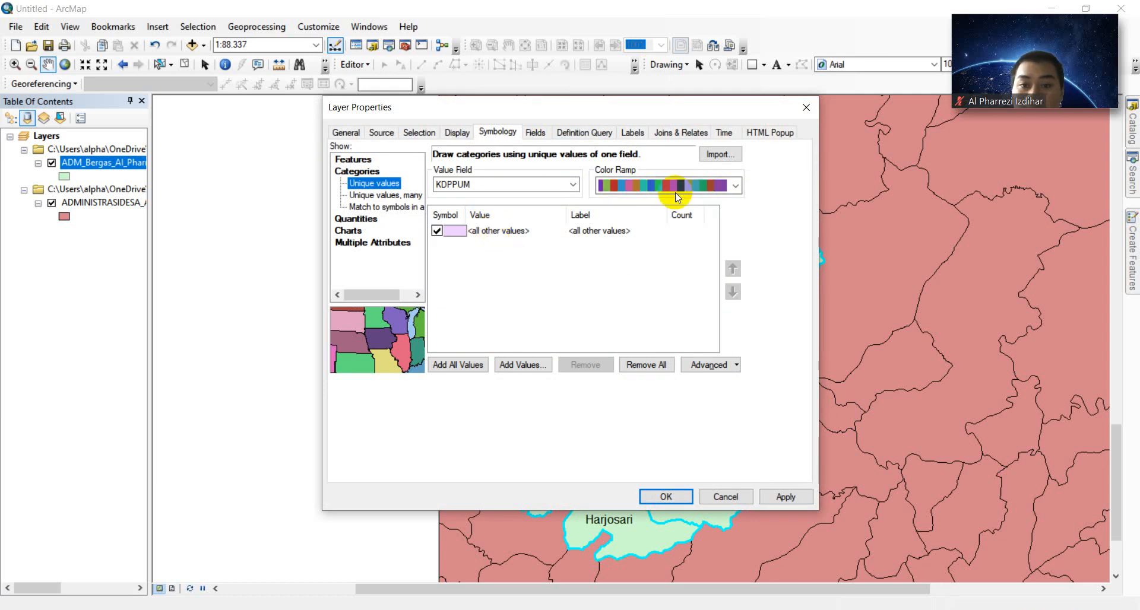
{"action": "left_click", "coordinate": [562, 190]}
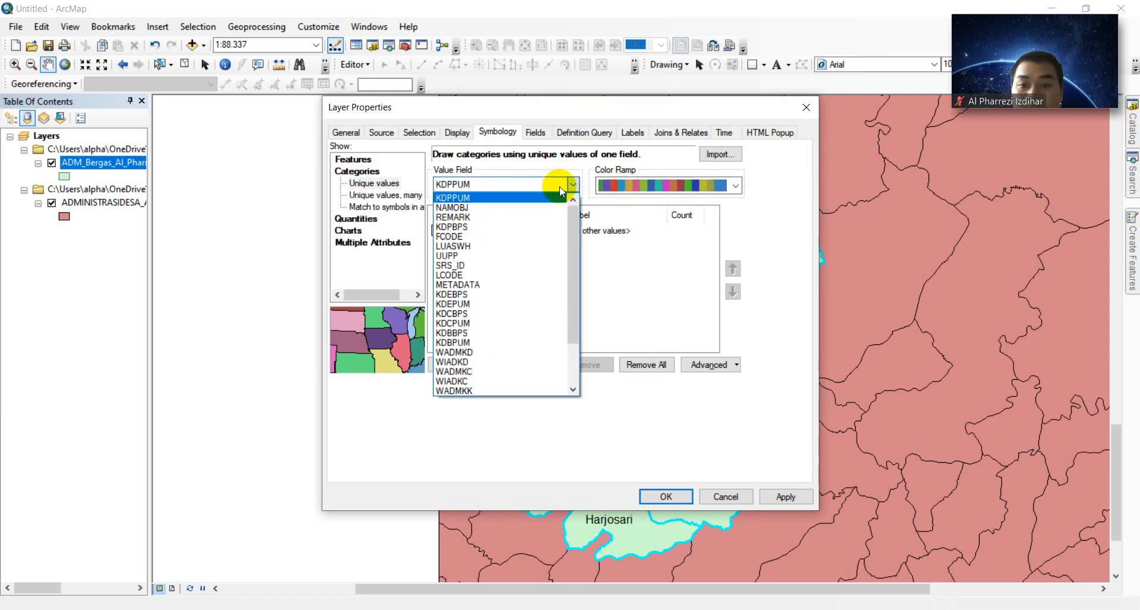
{"action": "left_click", "coordinate": [508, 208]}
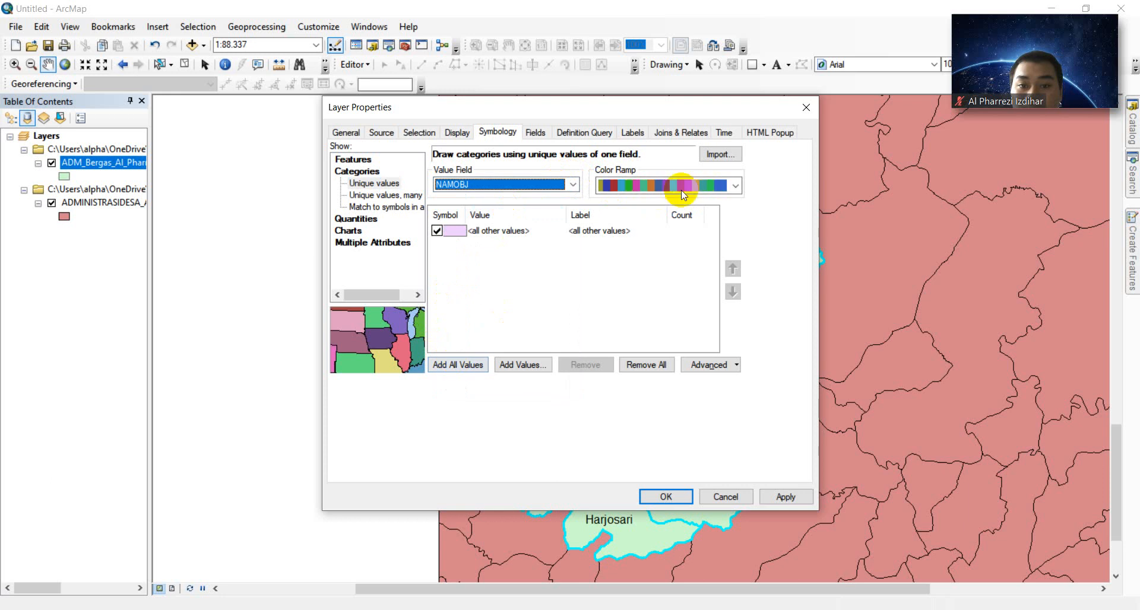
{"action": "left_click", "coordinate": [699, 186]}
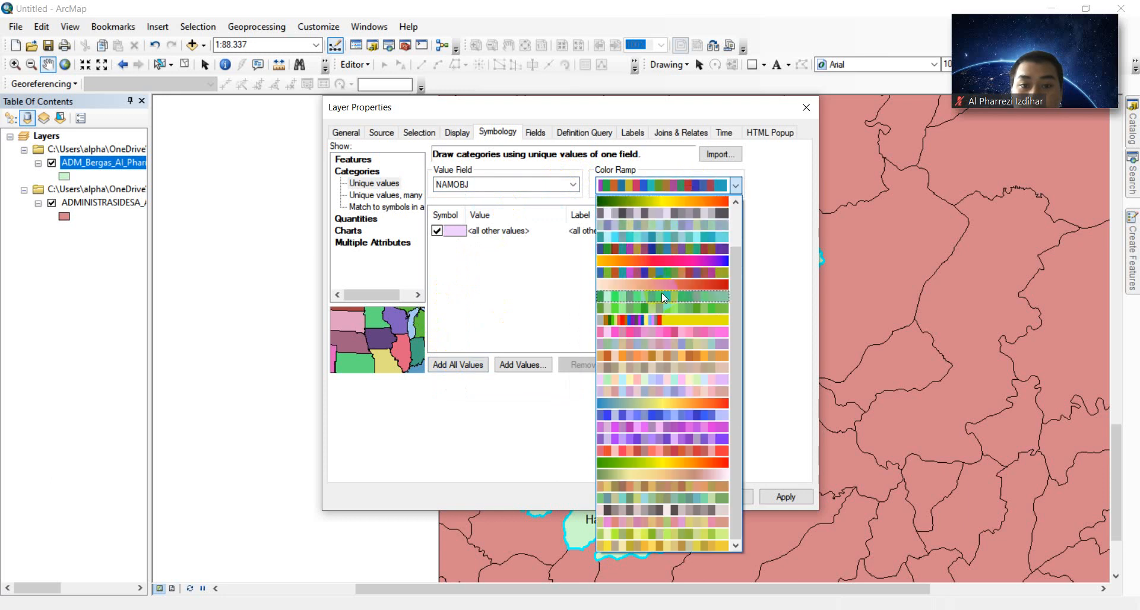
{"action": "left_click", "coordinate": [657, 326]}
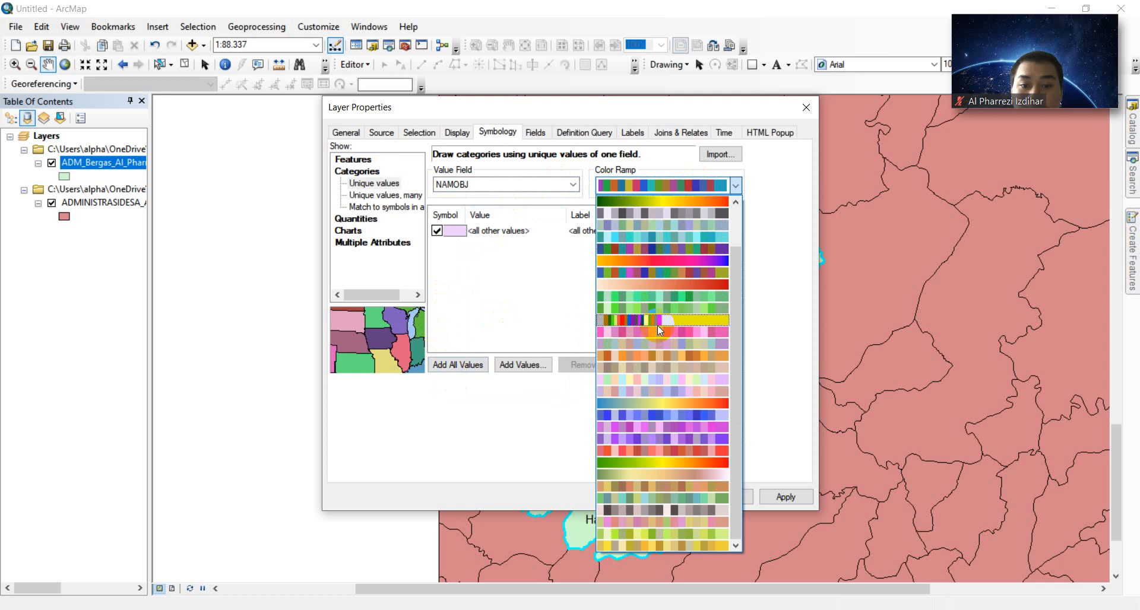
{"action": "left_click", "coordinate": [477, 361]}
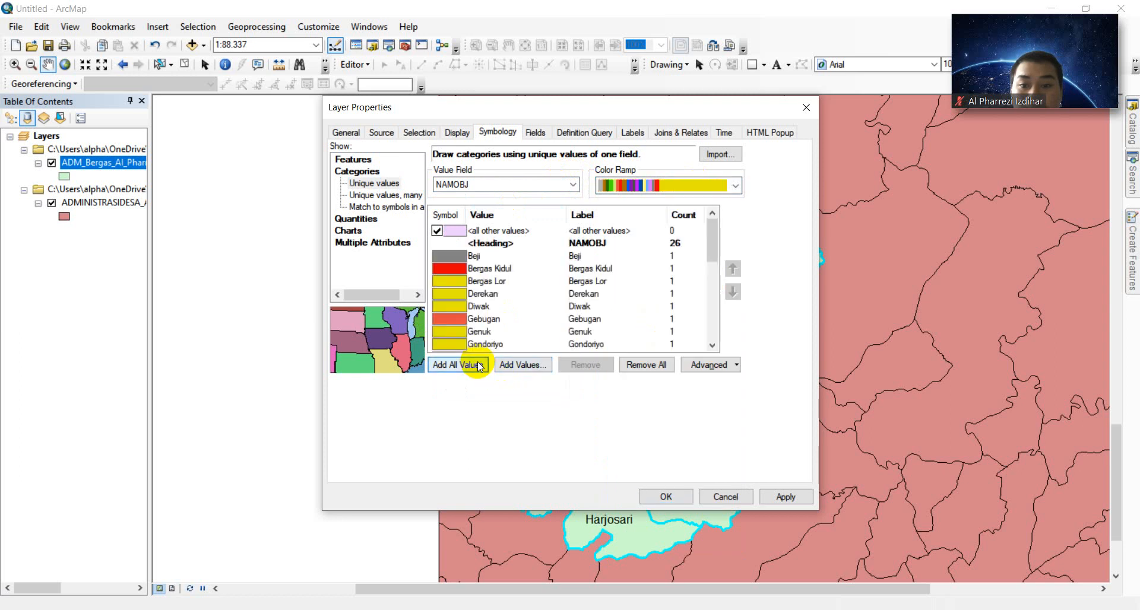
{"action": "left_click", "coordinate": [521, 365]}
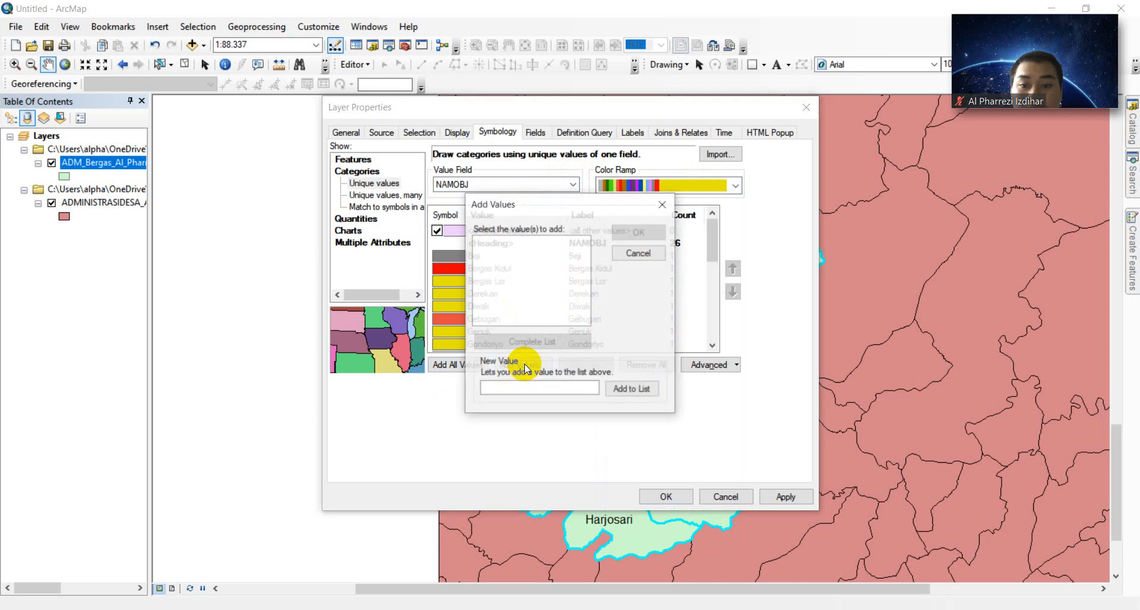
{"action": "left_click", "coordinate": [661, 203]}
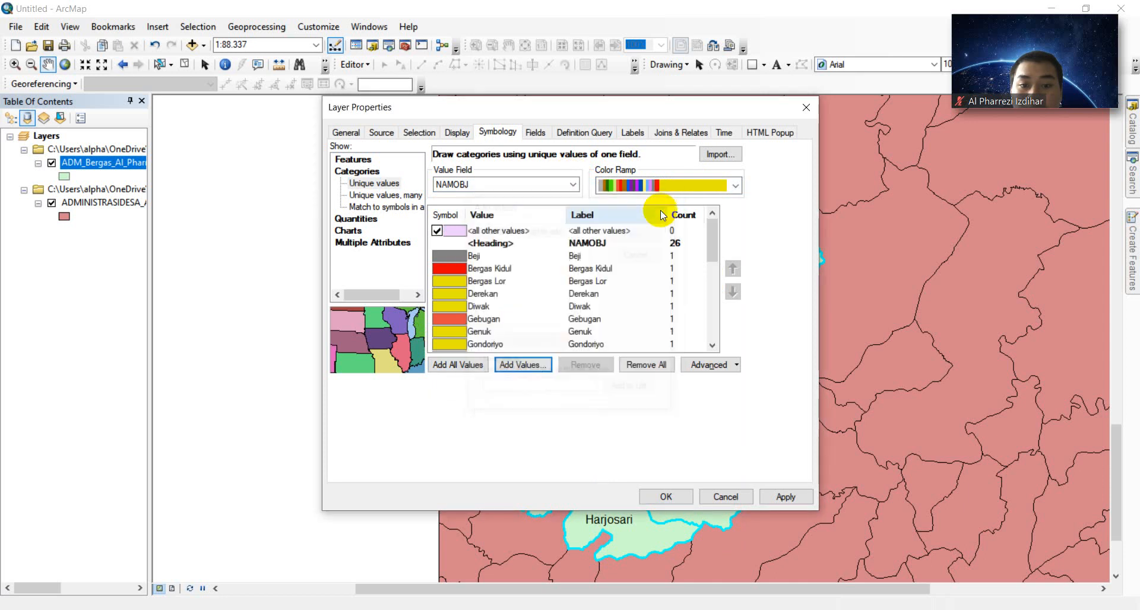
{"action": "left_click", "coordinate": [647, 364]}
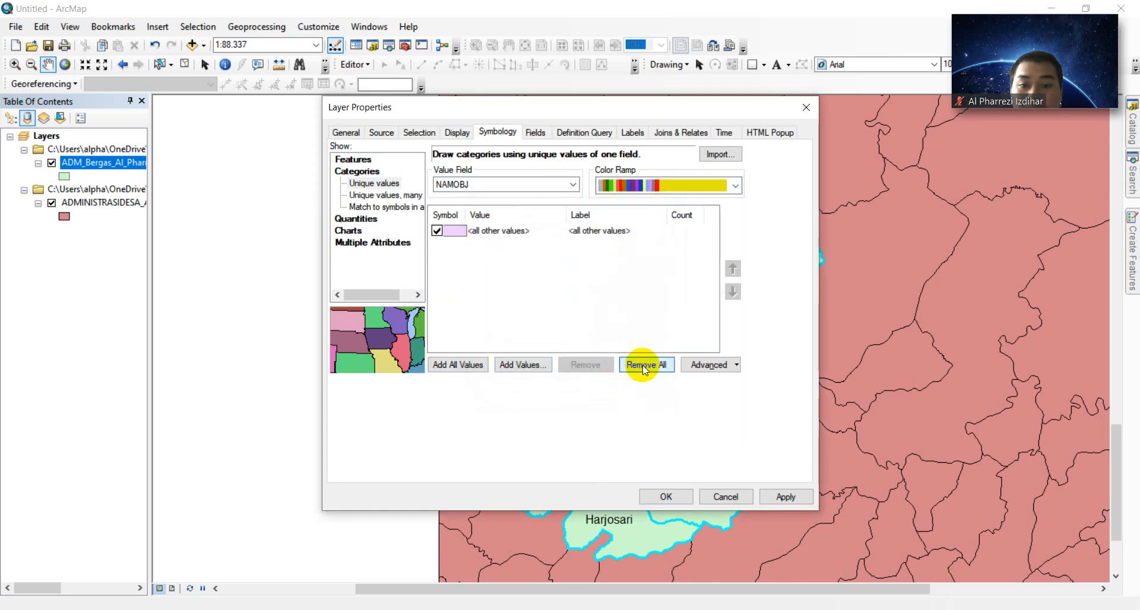
- Pick a multicolour ramp, add all village values again and apply the colours
{"action": "left_click", "coordinate": [736, 184]}
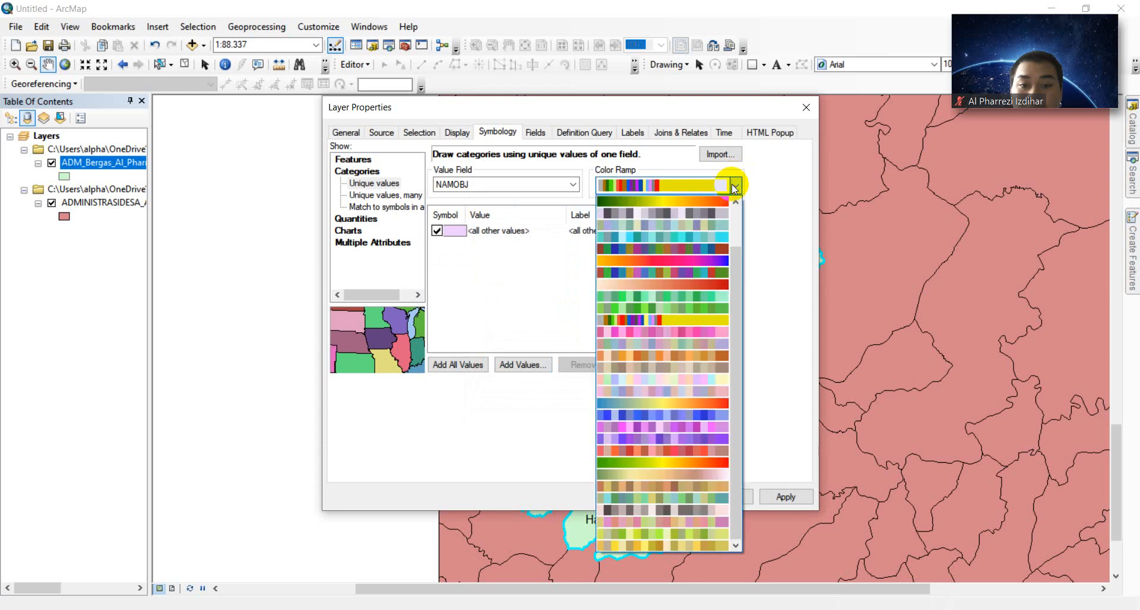
{"action": "left_click", "coordinate": [683, 248]}
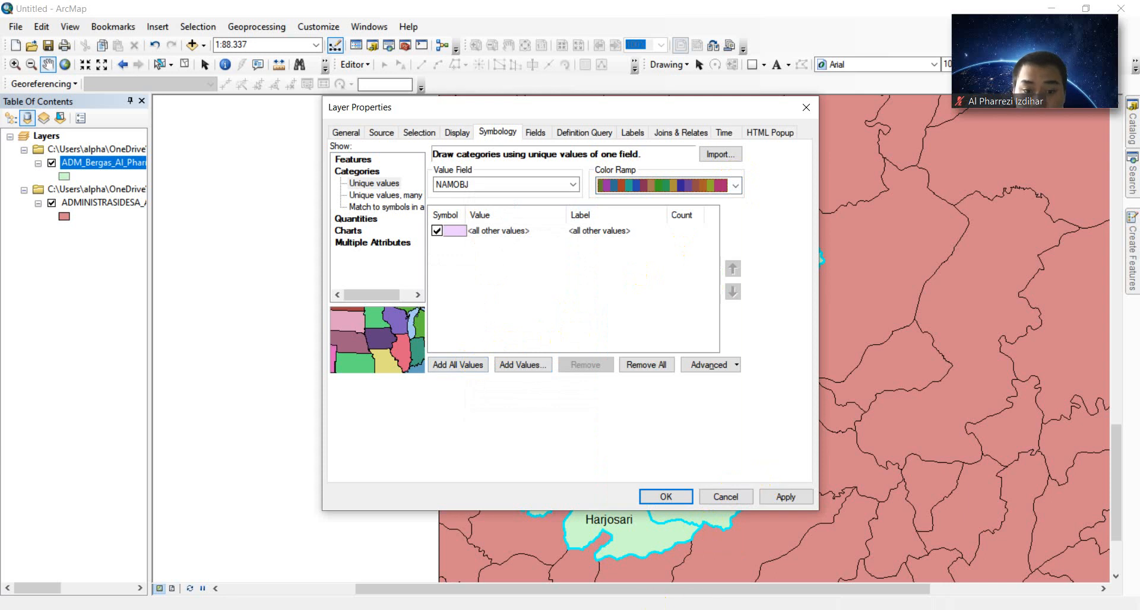
{"action": "left_click", "coordinate": [494, 609]}
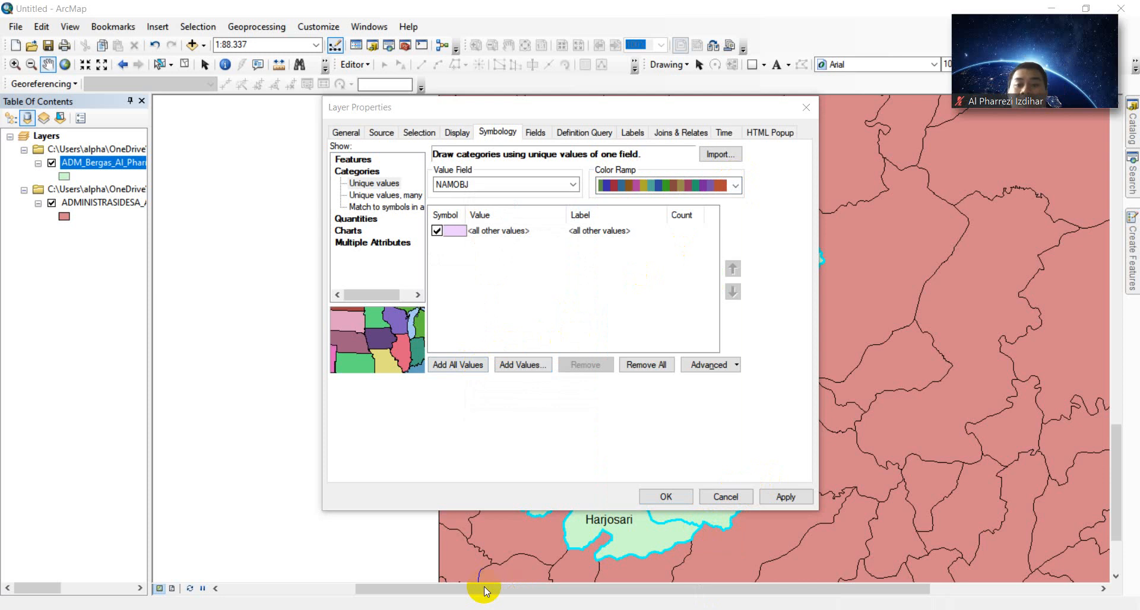
{"action": "left_click", "coordinate": [728, 183]}
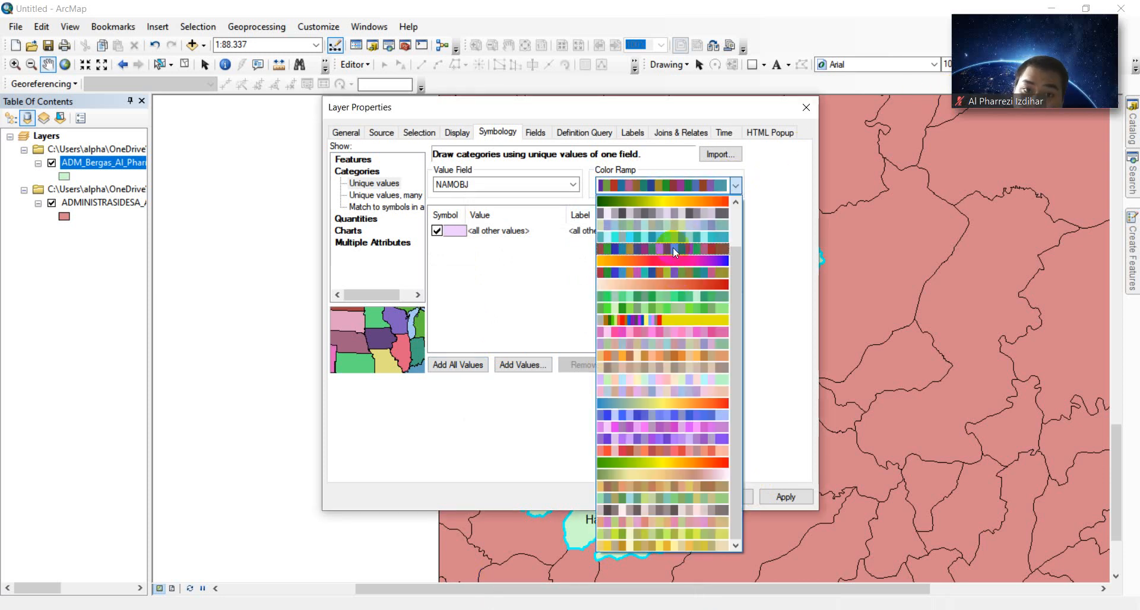
{"action": "left_click", "coordinate": [656, 490]}
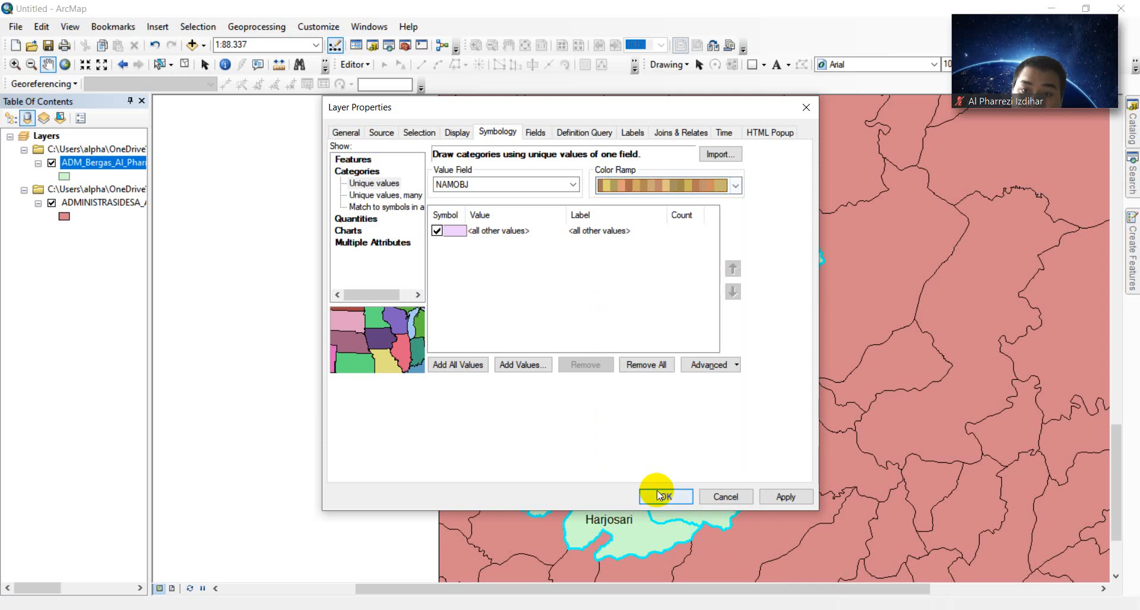
{"action": "left_click", "coordinate": [721, 186]}
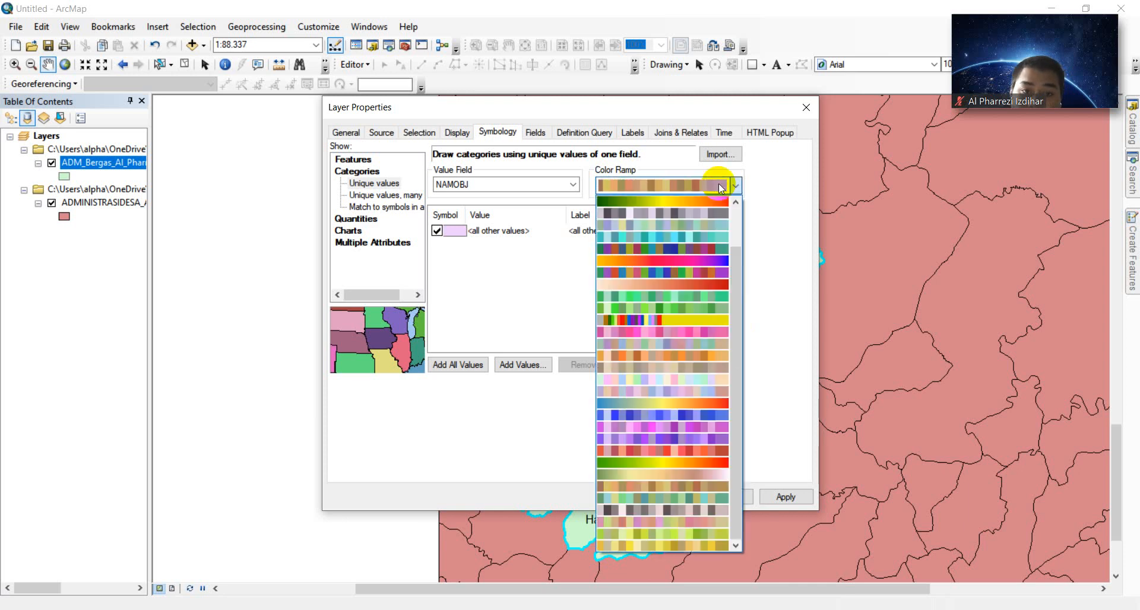
{"action": "left_click", "coordinate": [682, 250]}
{"action": "left_click", "coordinate": [463, 364]}
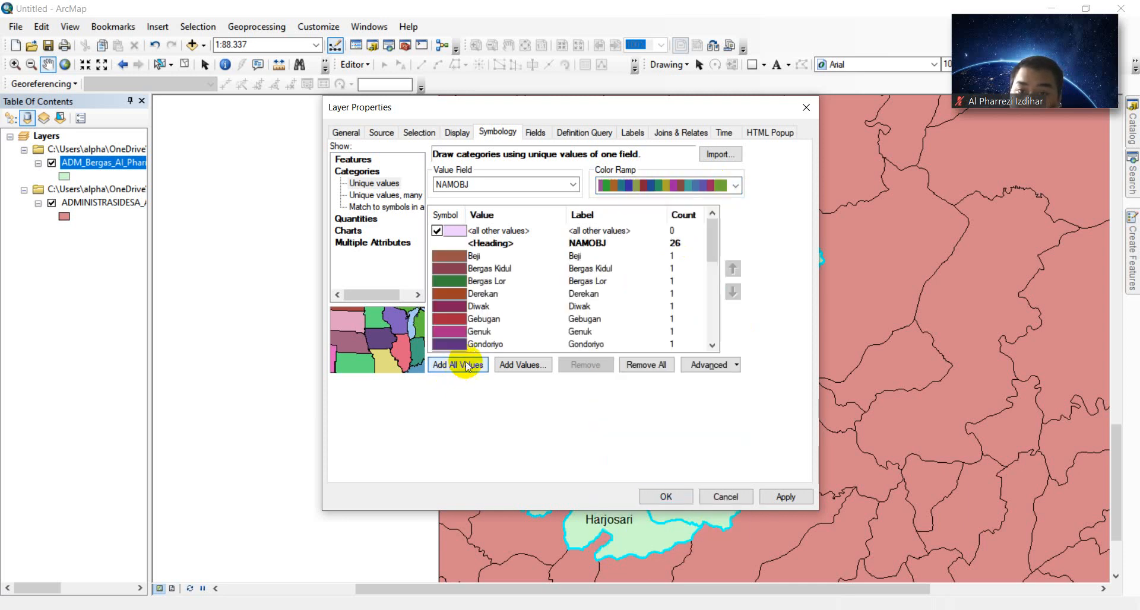
{"action": "left_click", "coordinate": [782, 498]}
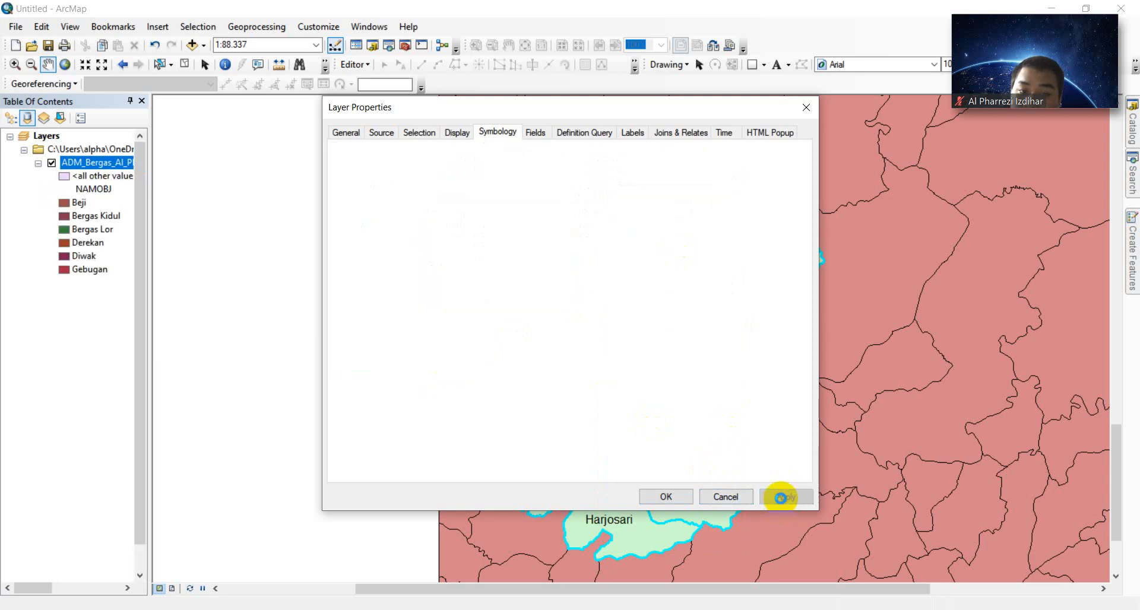
- Close Layer Properties and hide the ADMINISTRASIDESA layer, leaving only the Bergas villages
{"action": "left_click", "coordinate": [668, 497]}
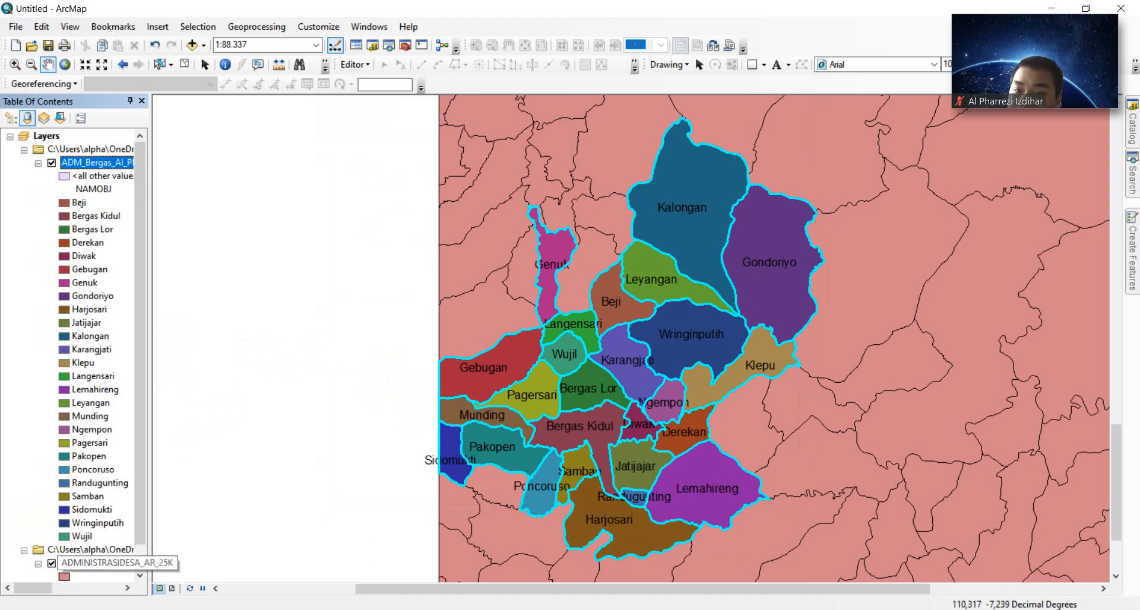
{"action": "left_click", "coordinate": [498, 589]}
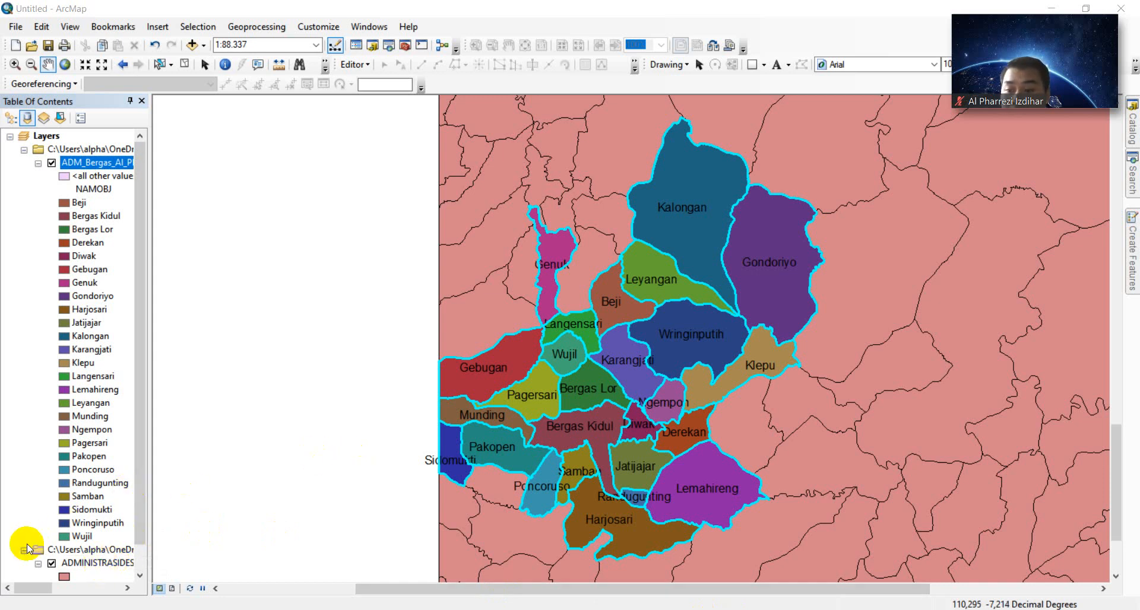
{"action": "left_click", "coordinate": [52, 564]}
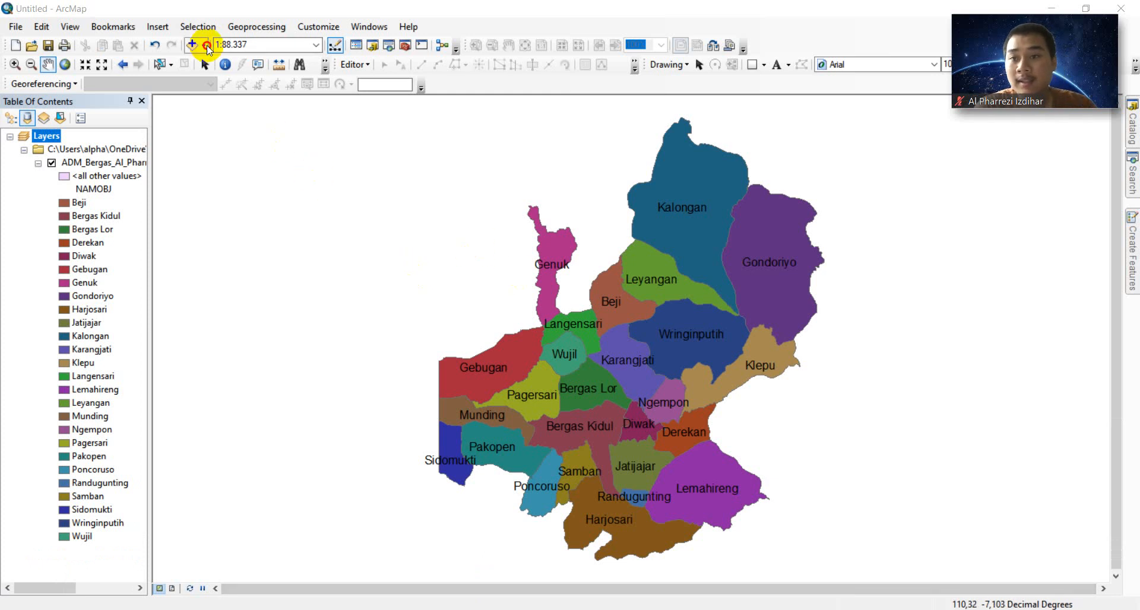
{"action": "left_click", "coordinate": [204, 45]}
- Add SARANAIBADAH_PT_25K.shp from the KOTASEMARANG folder to the map
{"action": "left_click", "coordinate": [209, 62]}
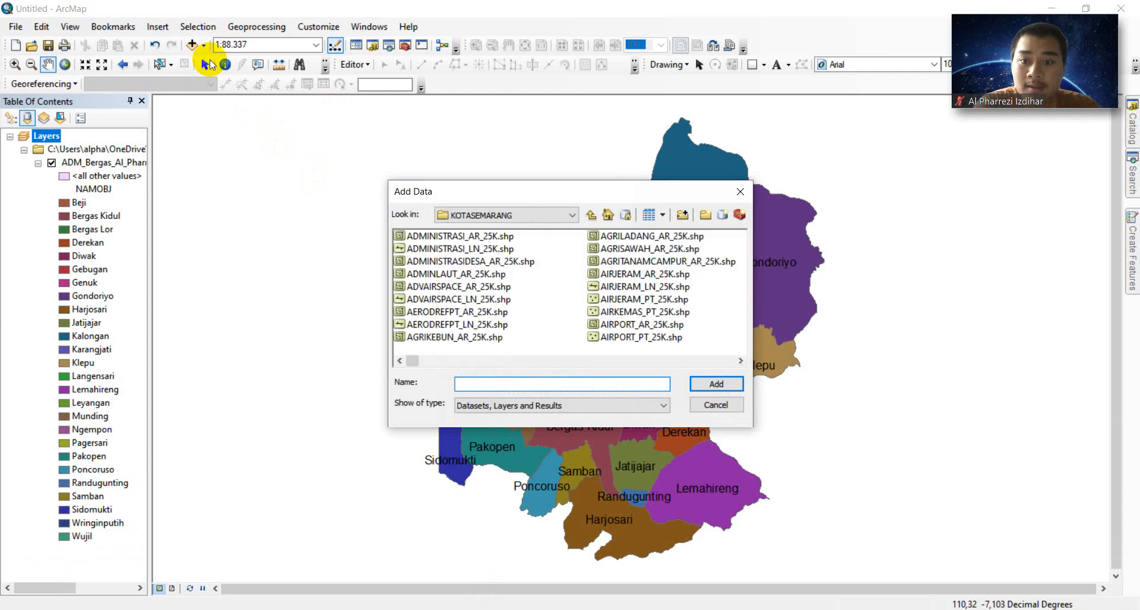
{"action": "left_click_drag", "start_coordinate": [414, 363], "coordinate": [658, 358]}
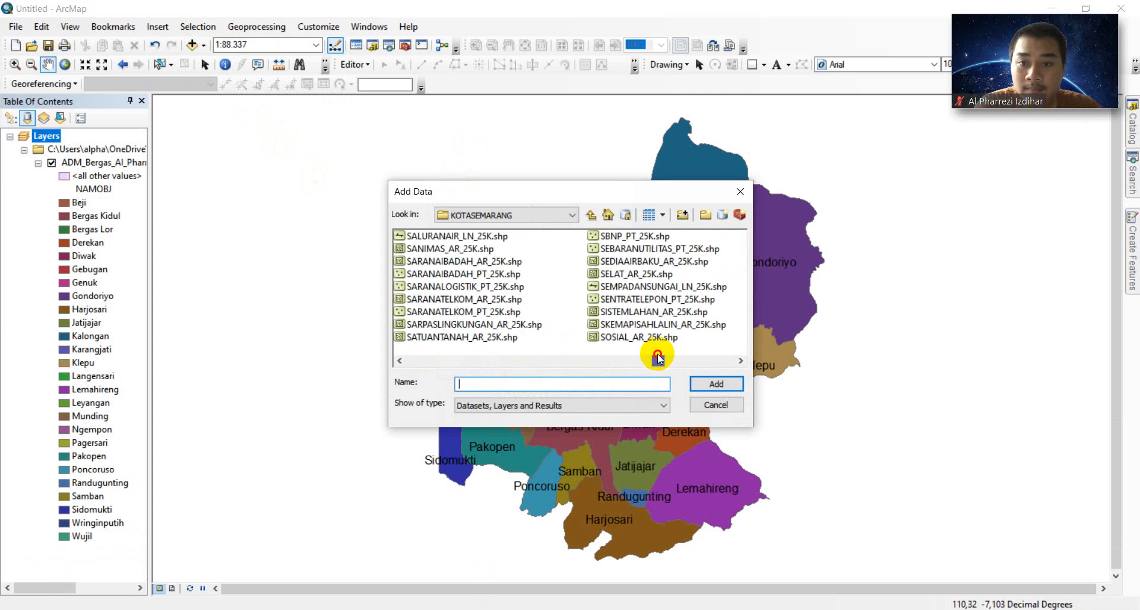
{"action": "left_click", "coordinate": [488, 275]}
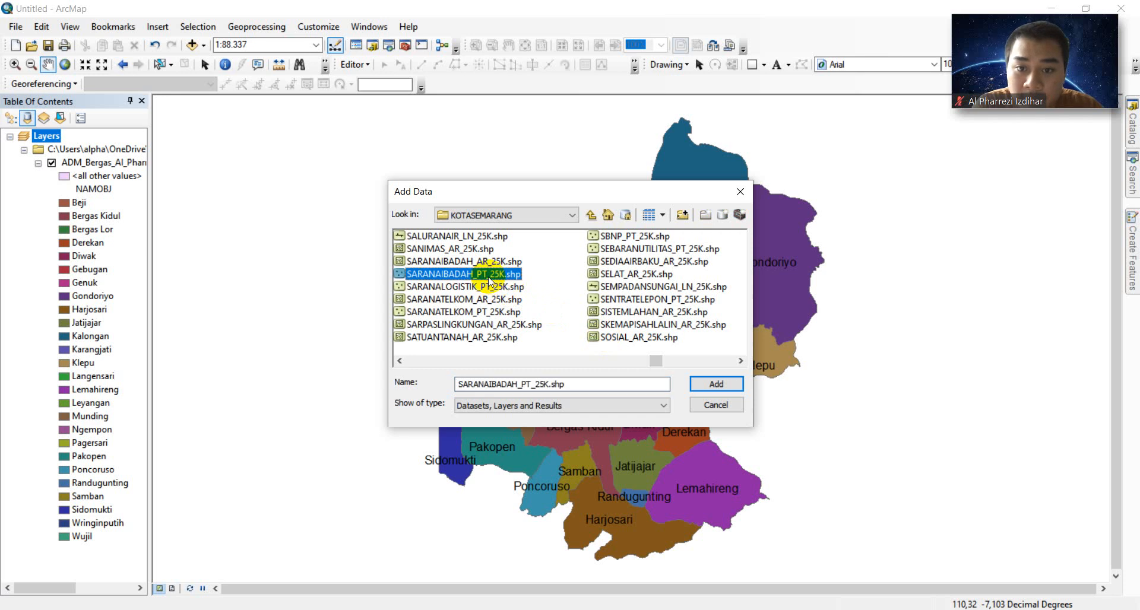
{"action": "left_click", "coordinate": [716, 386]}
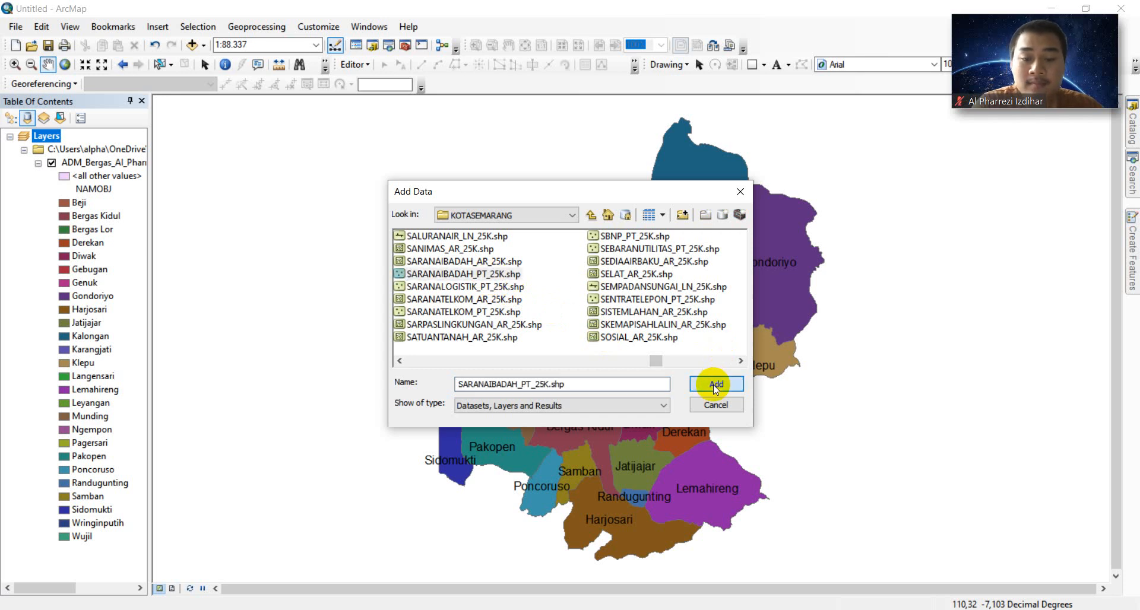
{"action": "left_click", "coordinate": [719, 385]}
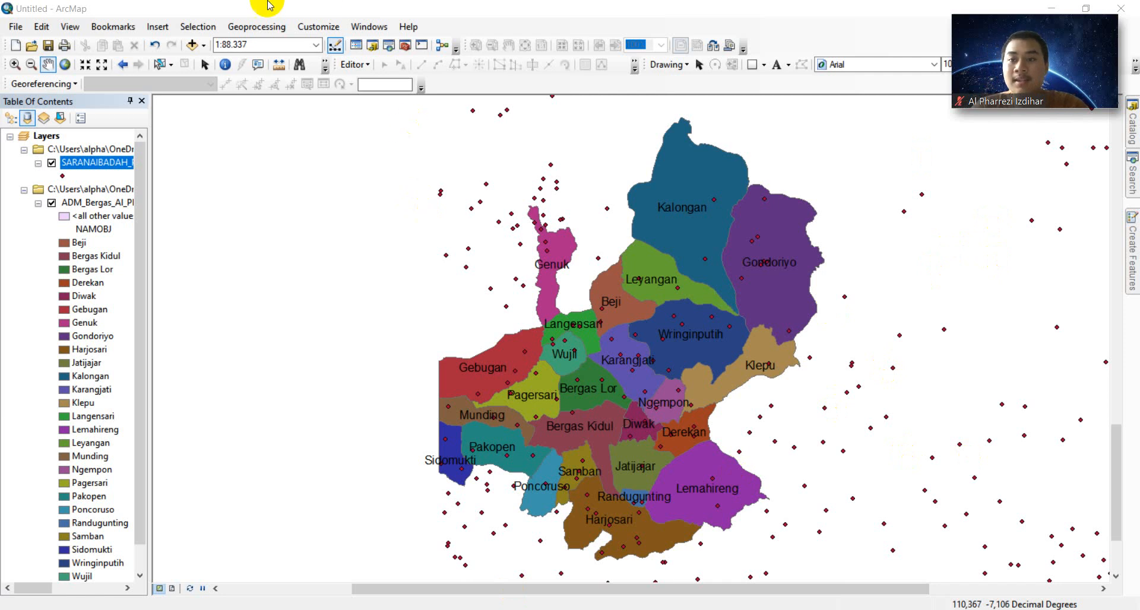
- Open the Clip tool and set SARANAIBADAH_PT_25K.shp as the input features
{"action": "left_click", "coordinate": [268, 27]}
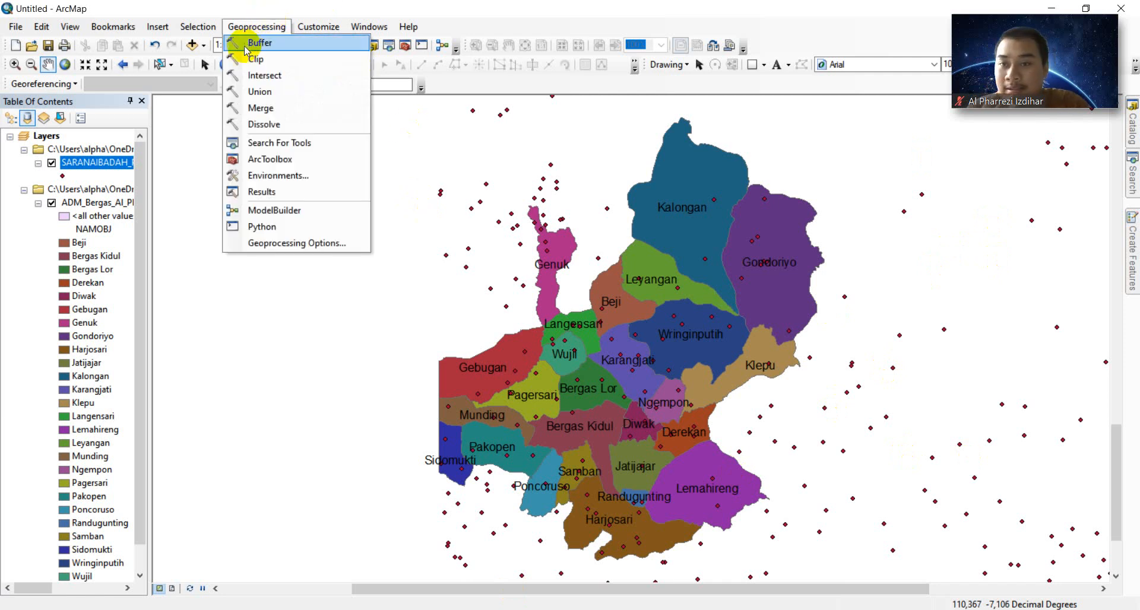
{"action": "left_click", "coordinate": [257, 60]}
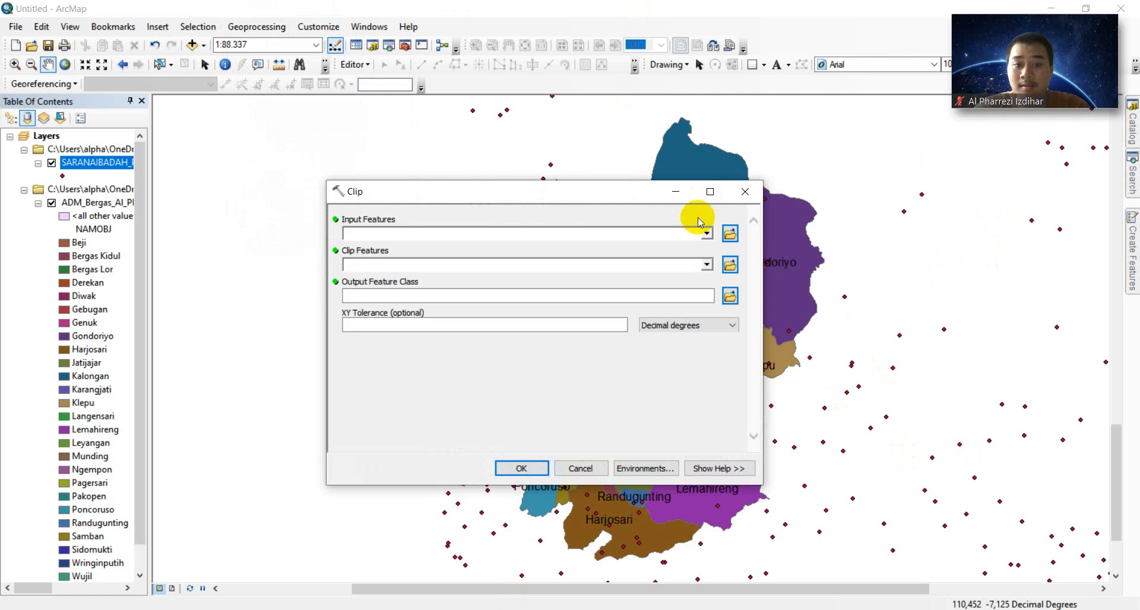
{"action": "left_click", "coordinate": [725, 233]}
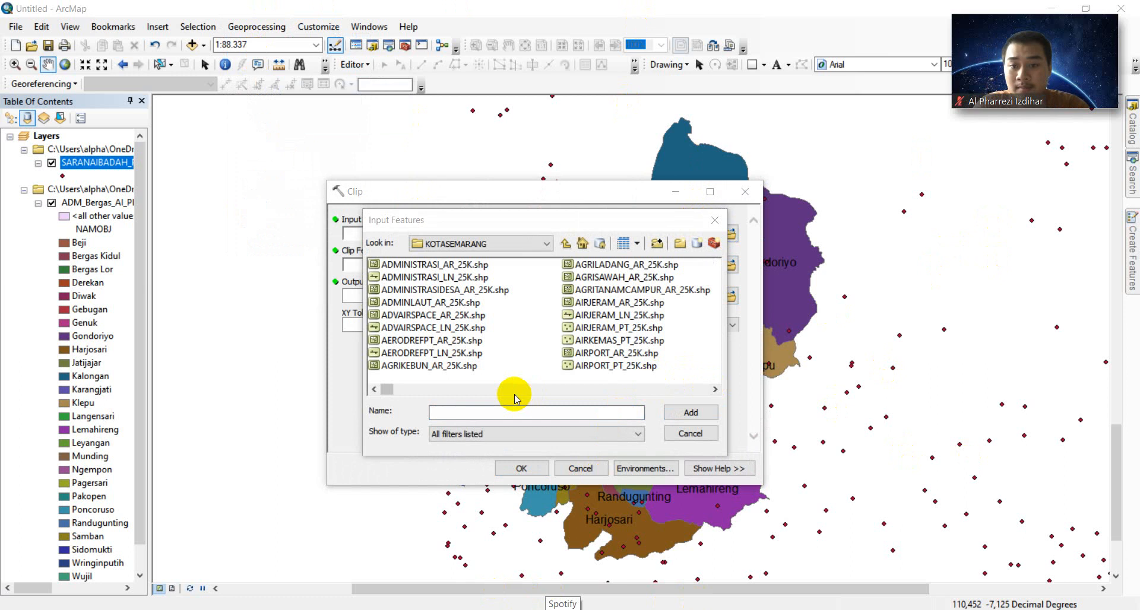
{"action": "left_click_drag", "start_coordinate": [386, 391], "coordinate": [626, 404]}
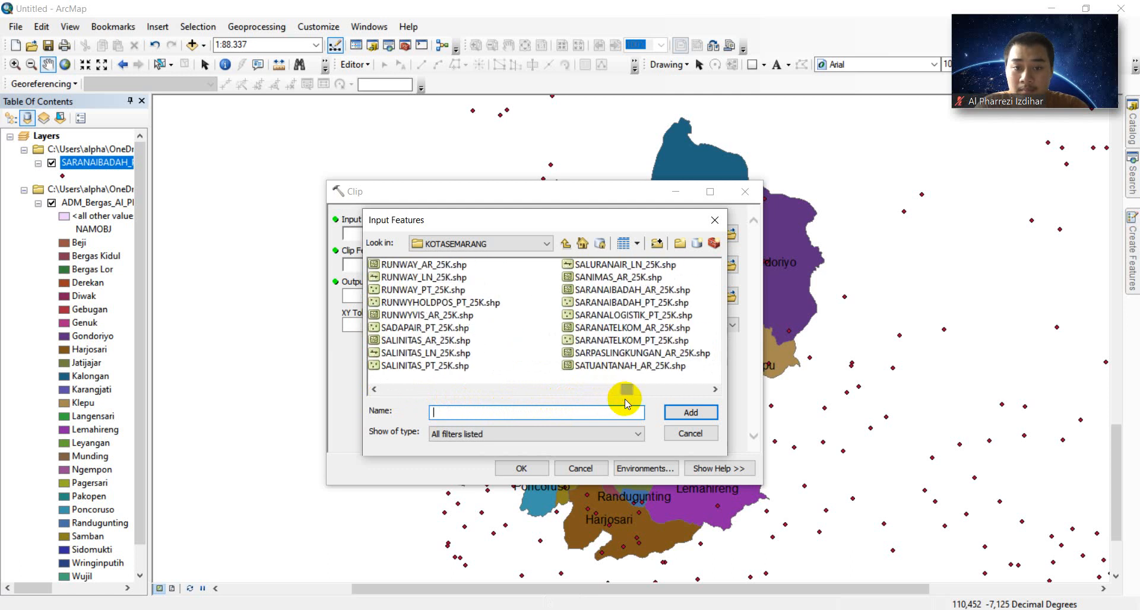
{"action": "left_click", "coordinate": [661, 303]}
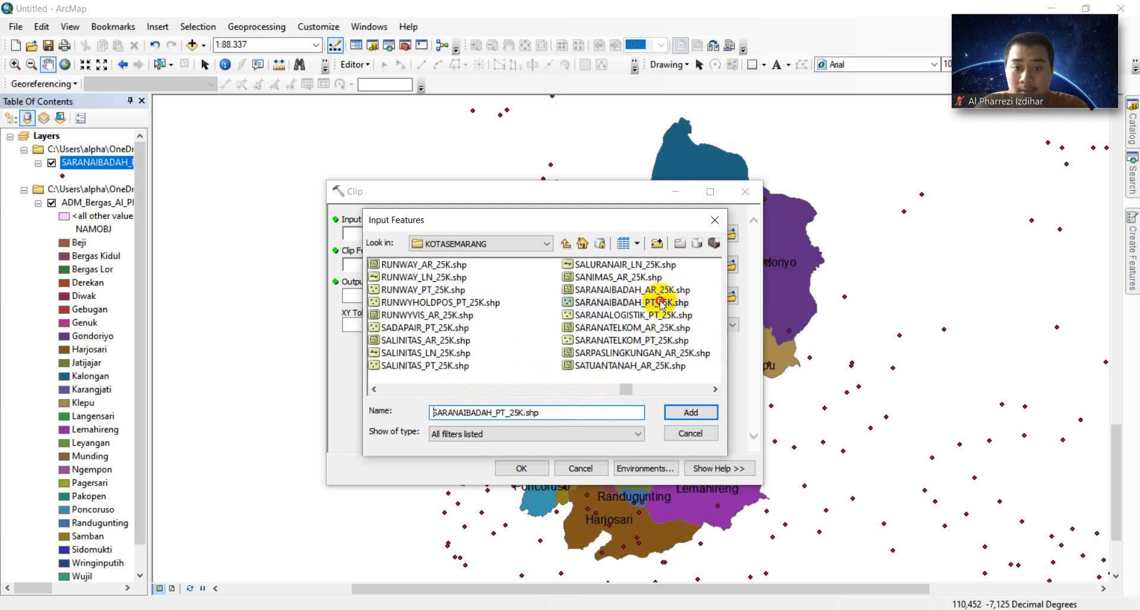
{"action": "left_click", "coordinate": [691, 413]}
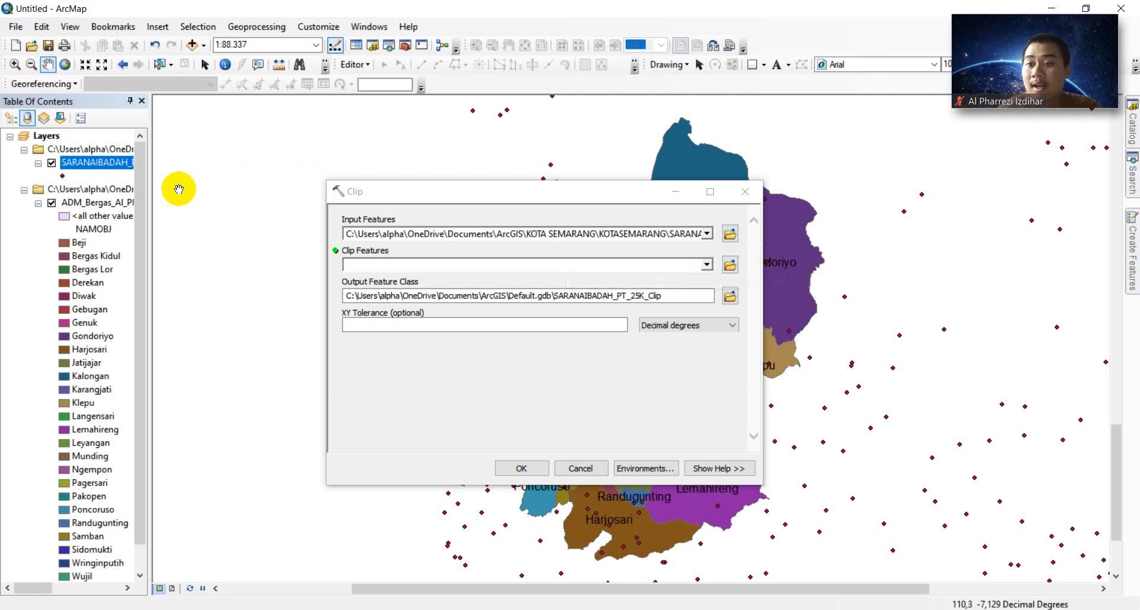
- Set the ADM_Bergas shapefile from ArcGIS\SIG\MODUL 3 as the Clip Features
{"action": "left_click", "coordinate": [729, 265]}
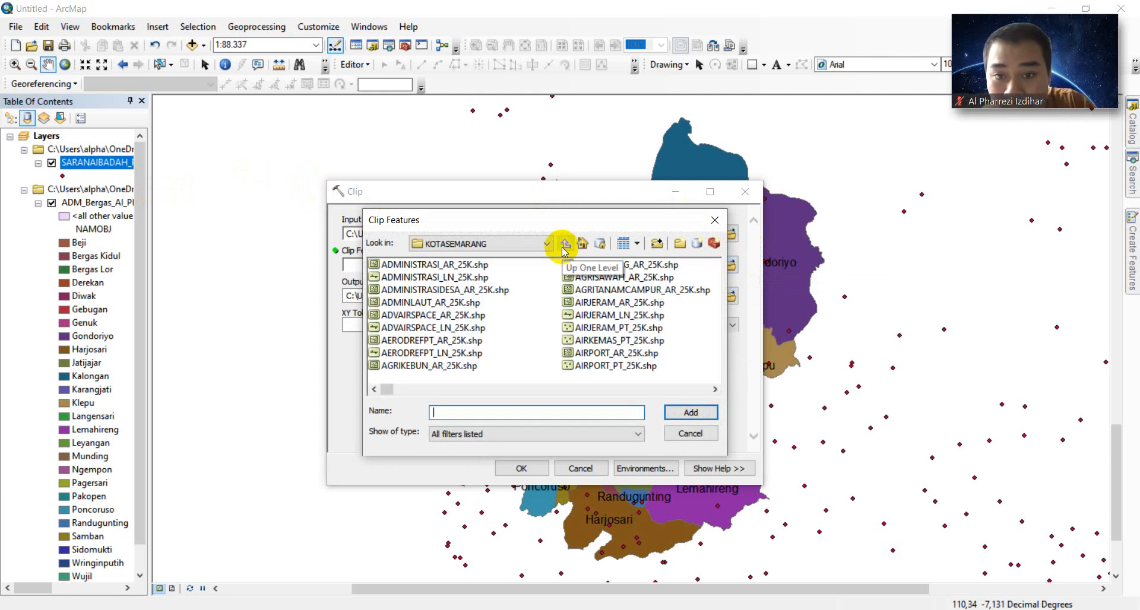
{"action": "left_click", "coordinate": [563, 245]}
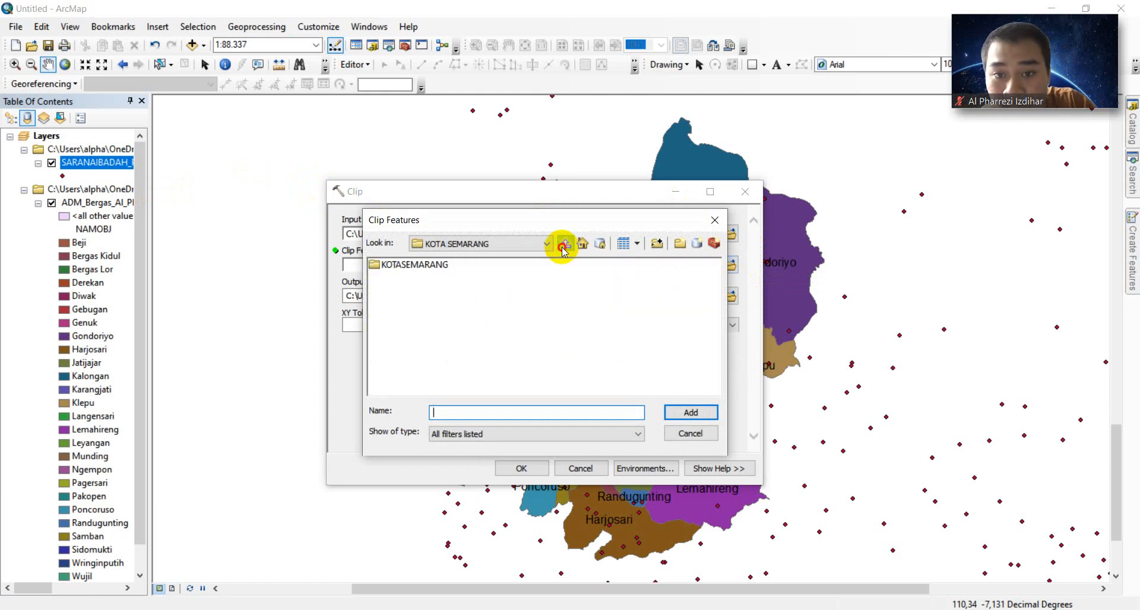
{"action": "left_click", "coordinate": [563, 247]}
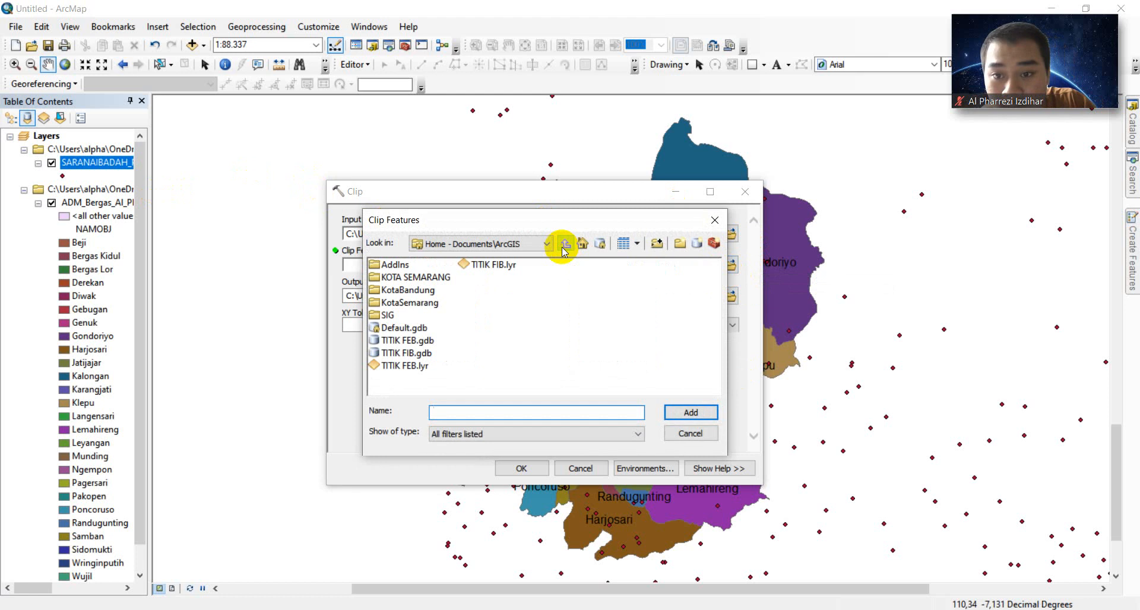
{"action": "double_click", "coordinate": [379, 315]}
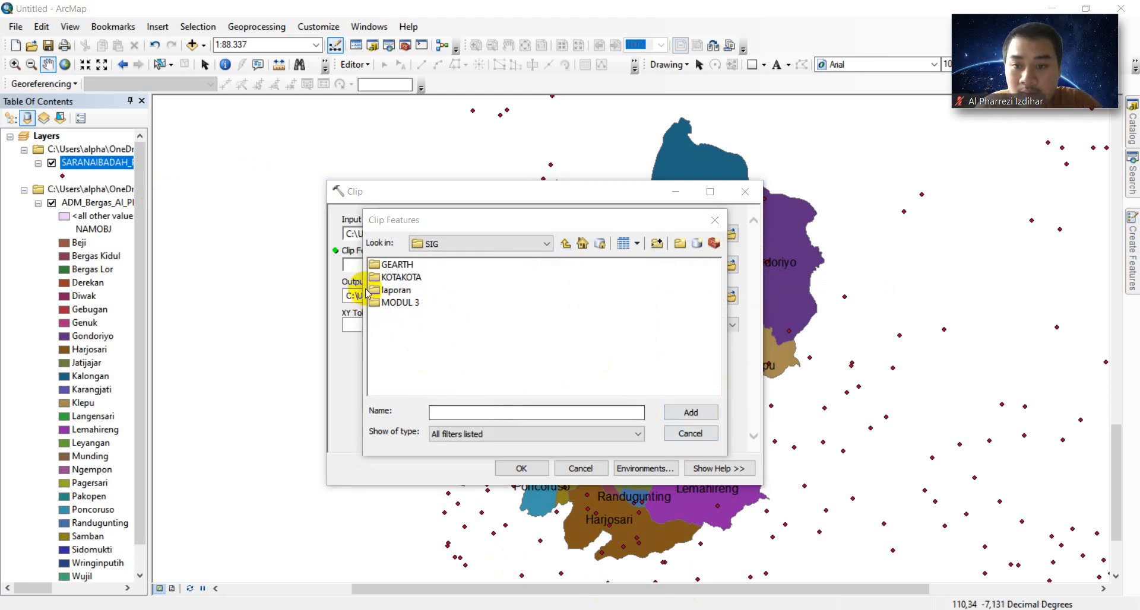
{"action": "double_click", "coordinate": [395, 302]}
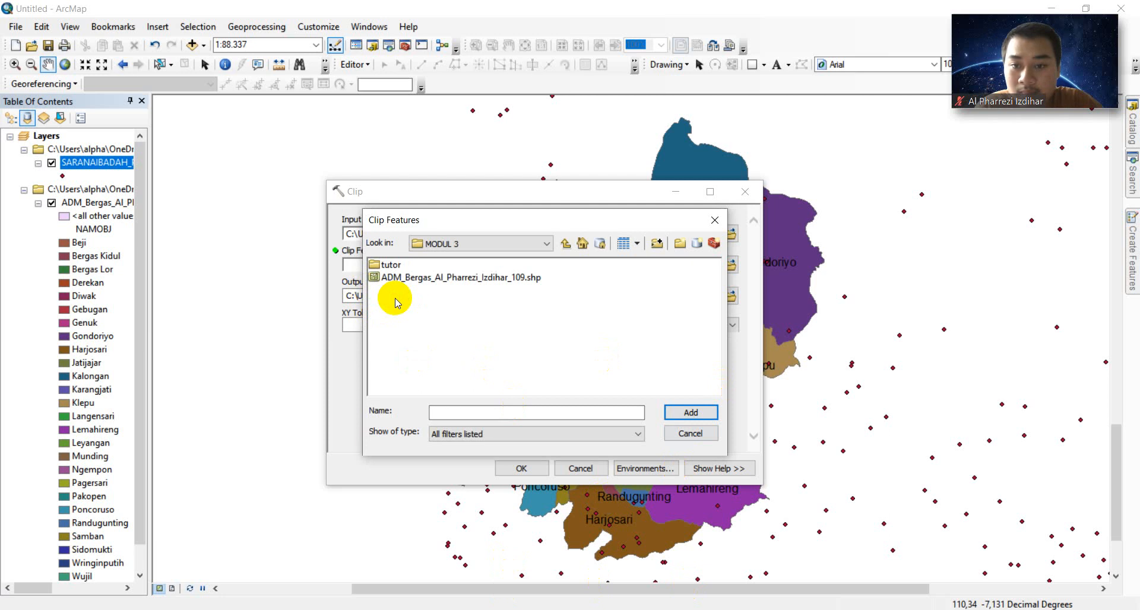
{"action": "left_click", "coordinate": [491, 279]}
{"action": "left_click", "coordinate": [668, 413]}
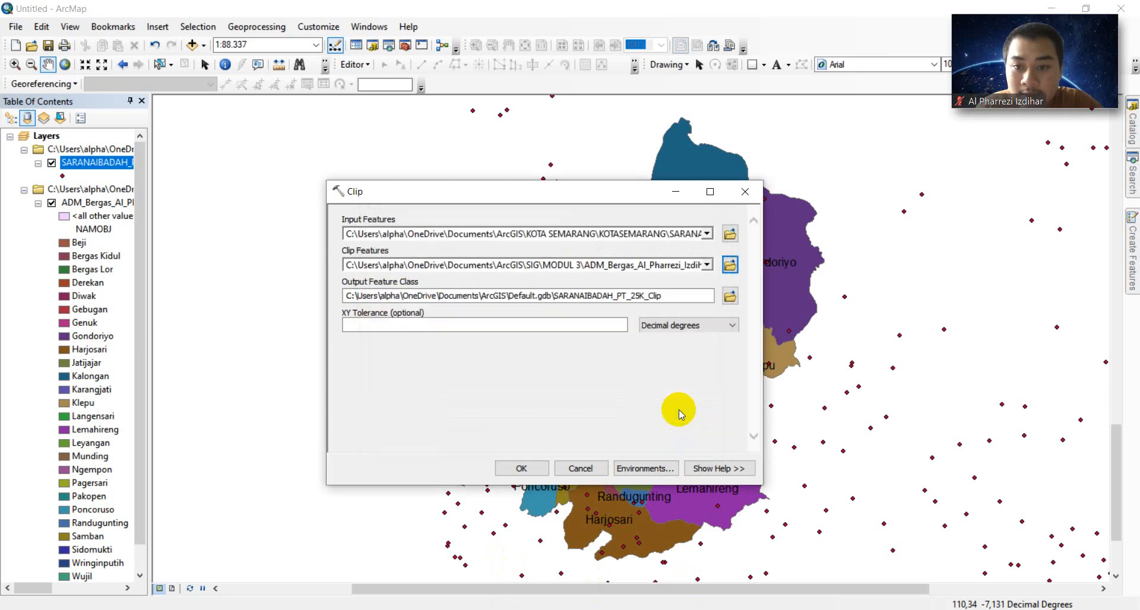
- Direct the clip output to clip_saranaibadah.shp in the MODUL 3 folder
{"action": "left_click", "coordinate": [732, 296]}
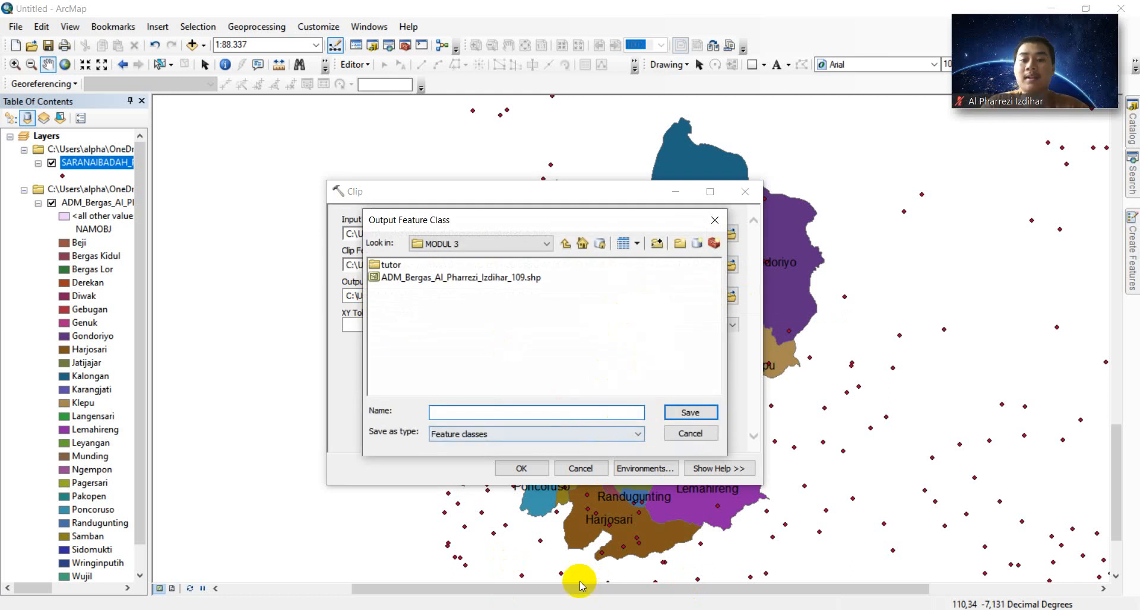
{"action": "left_click", "coordinate": [469, 609]}
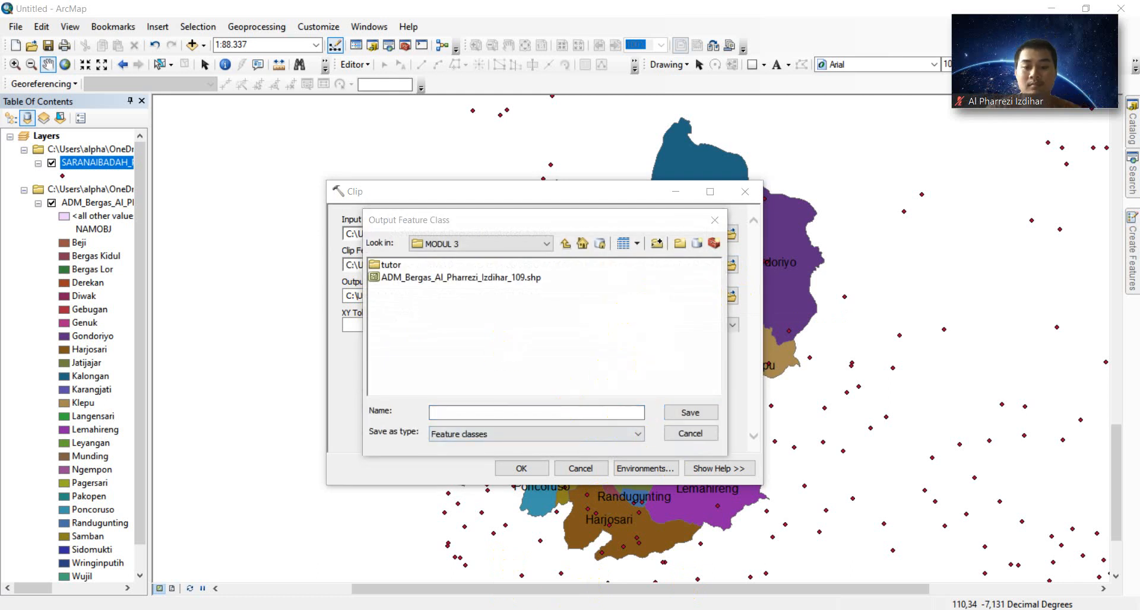
{"action": "left_click", "coordinate": [481, 412]}
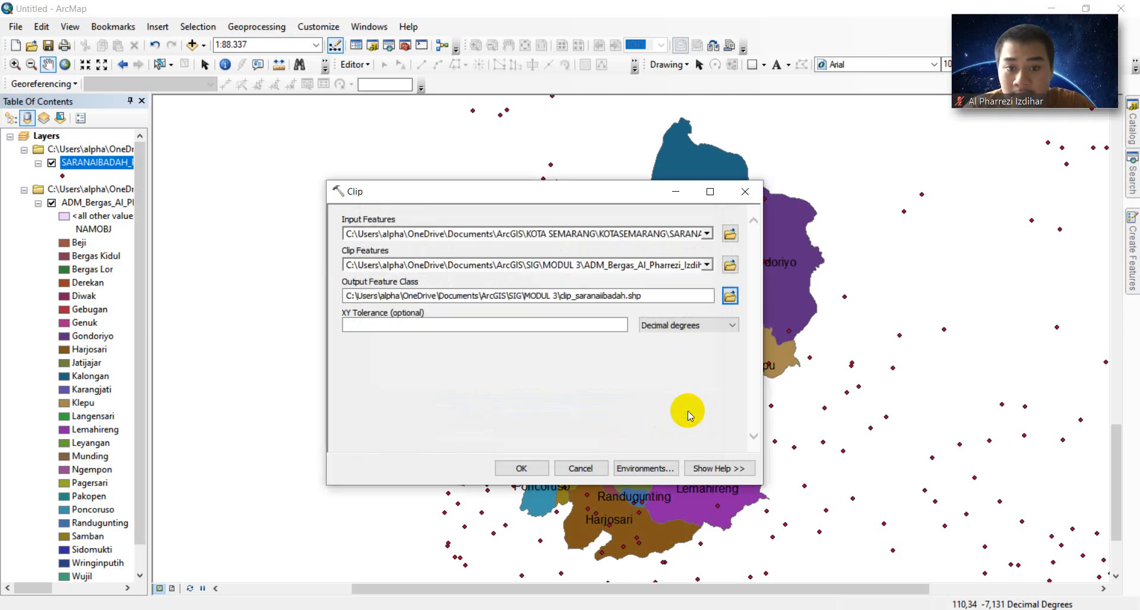
- Run the Clip to create the clip_saranaibadah worship points layer
{"action": "left_click", "coordinate": [522, 468]}
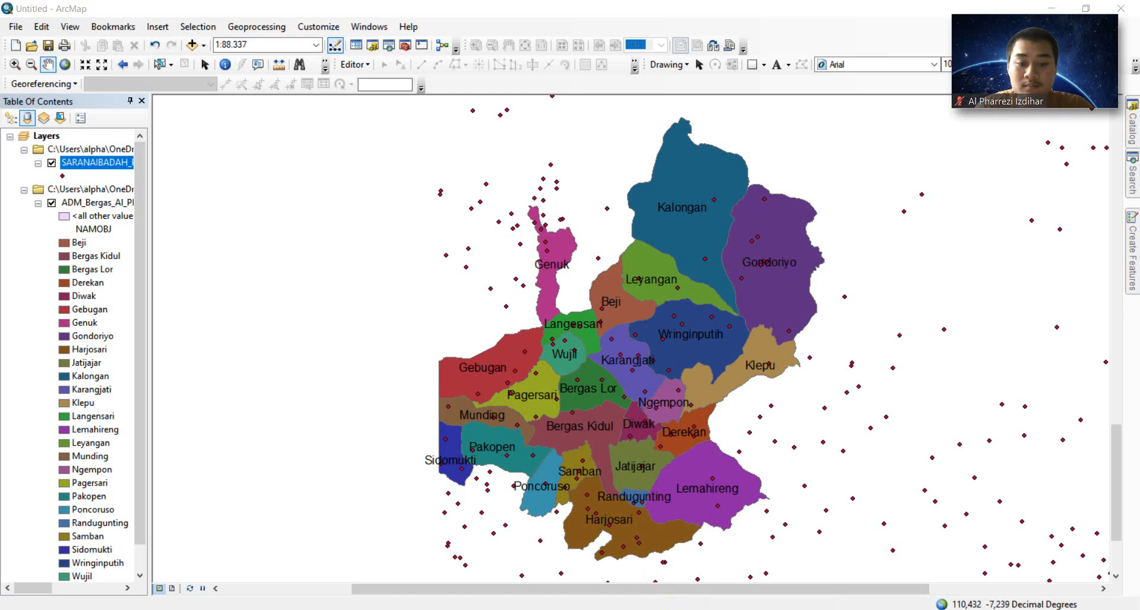
{"action": "left_click", "coordinate": [663, 528]}
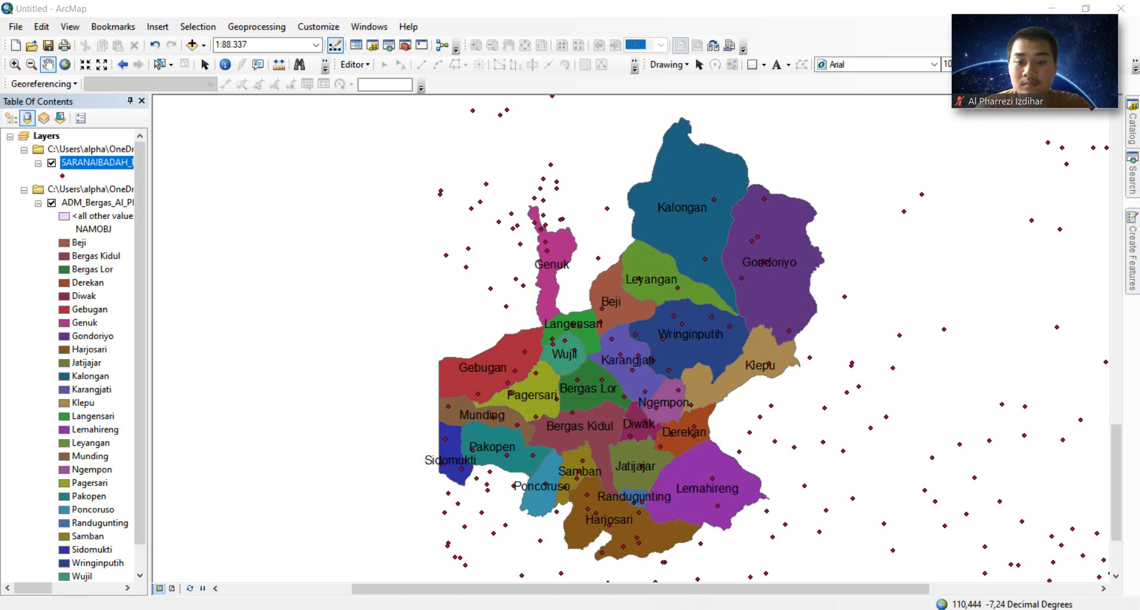
{"action": "left_click_drag", "start_coordinate": [688, 590], "coordinate": [762, 576]}
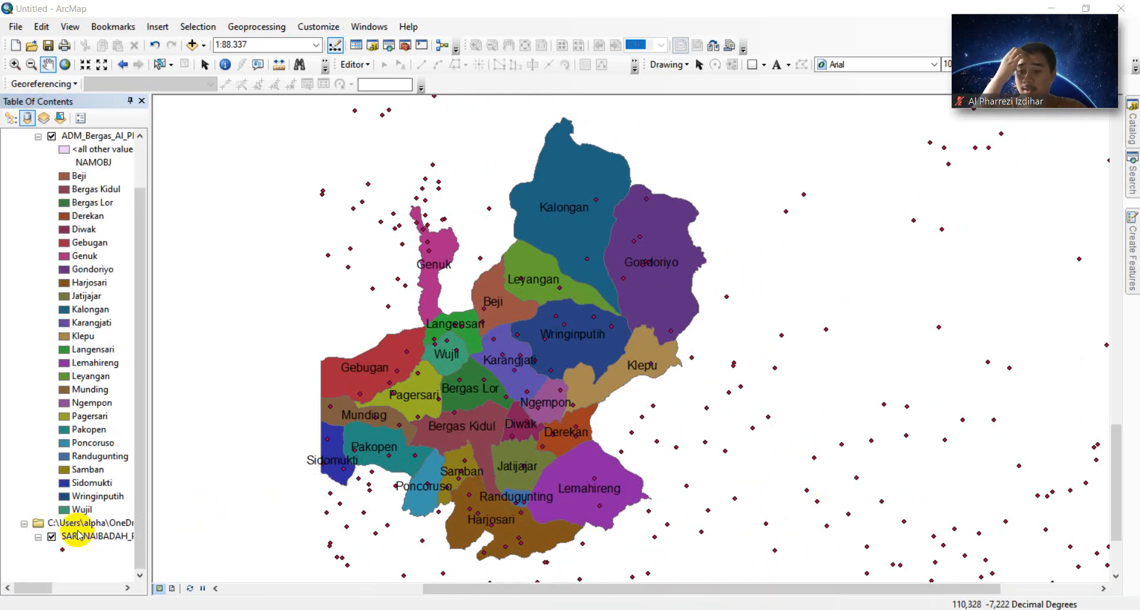
- Hide and remove the original SARANAIBADAH points layer from the map
{"action": "left_click", "coordinate": [52, 538]}
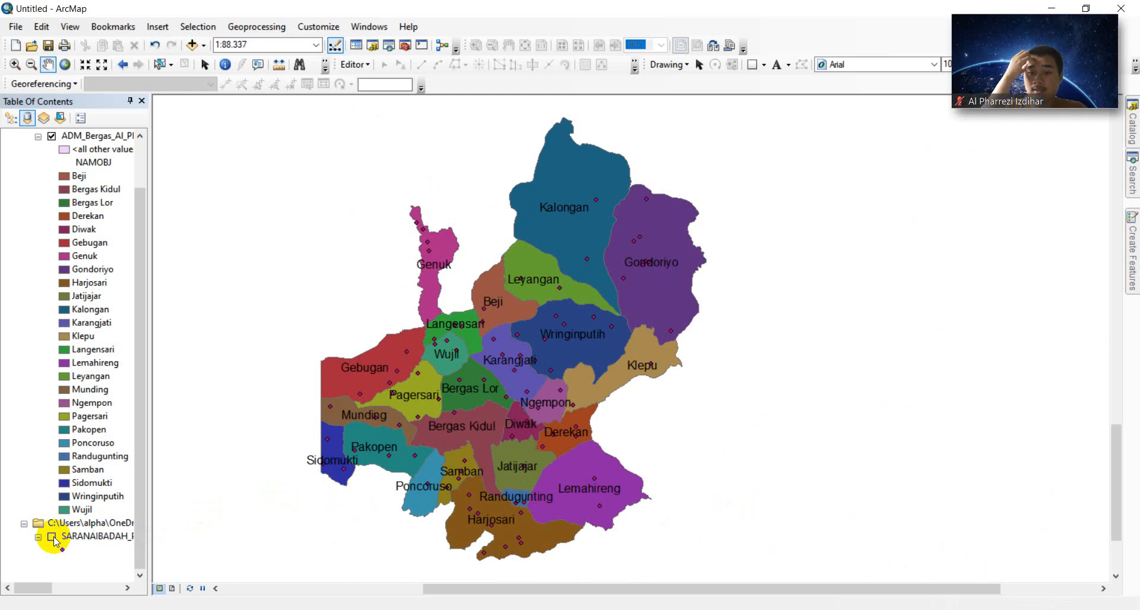
{"action": "right_click", "coordinate": [82, 536]}
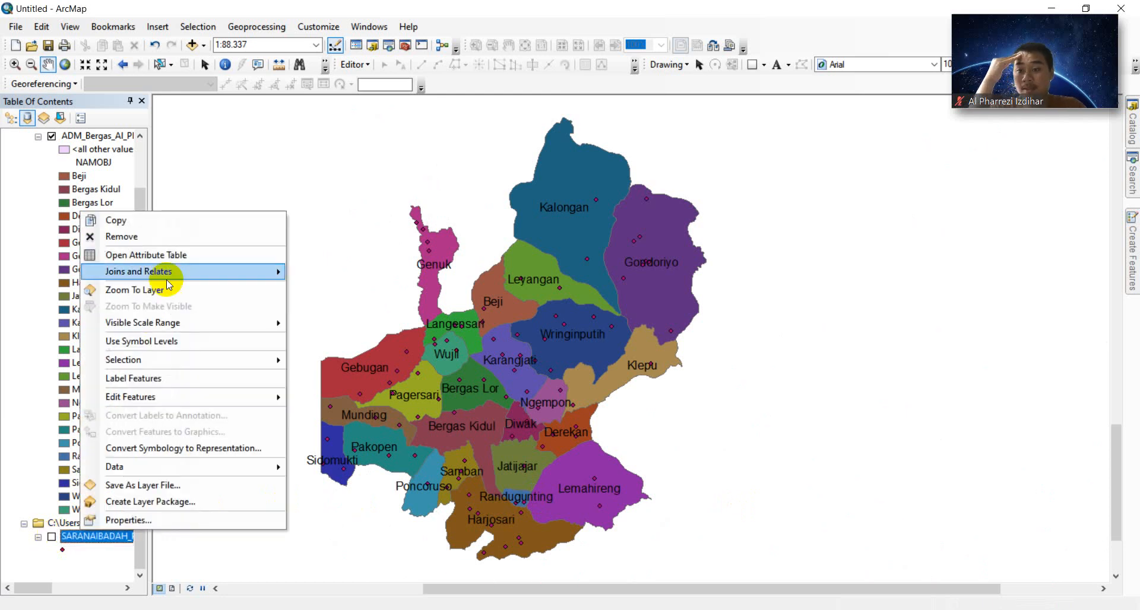
{"action": "left_click", "coordinate": [163, 241]}
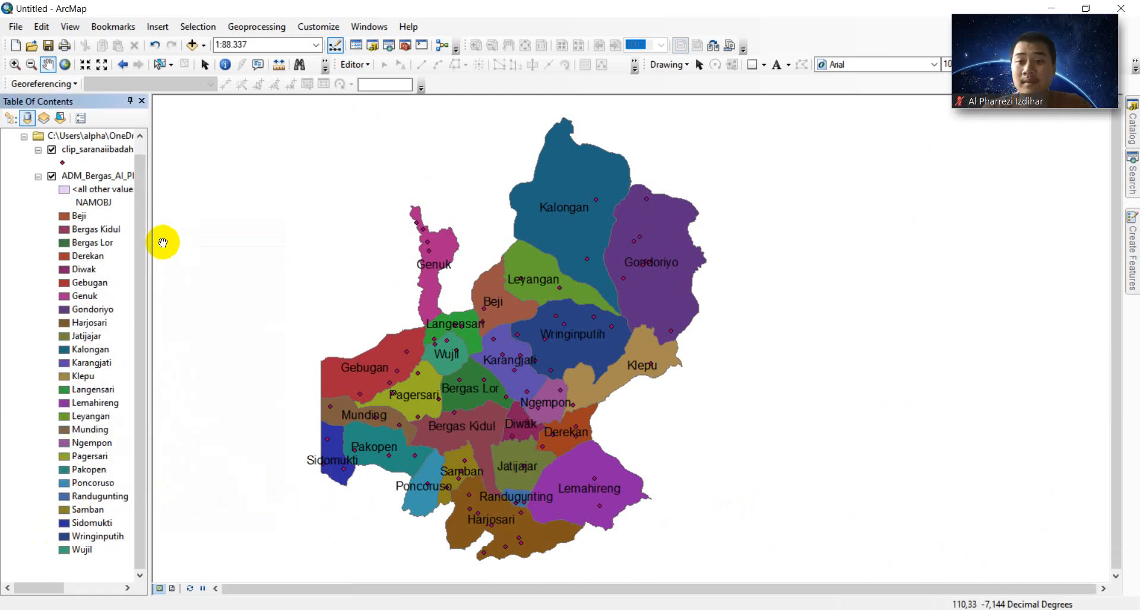
- Label the clipped worship points by the REMARK field in size 8 Arial
{"action": "right_click", "coordinate": [93, 155]}
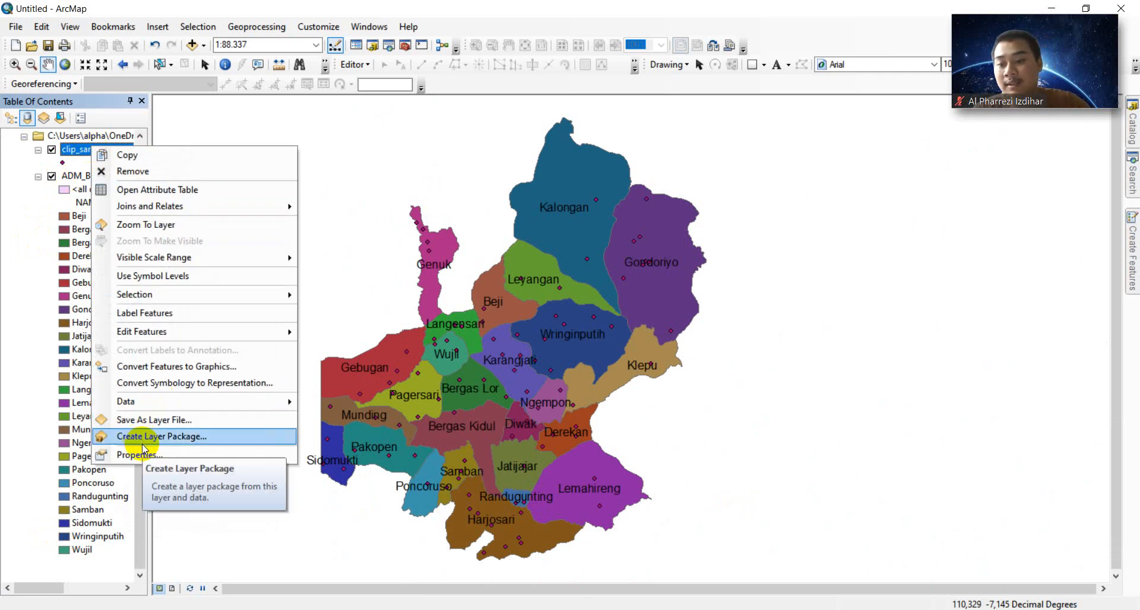
{"action": "left_click", "coordinate": [145, 453]}
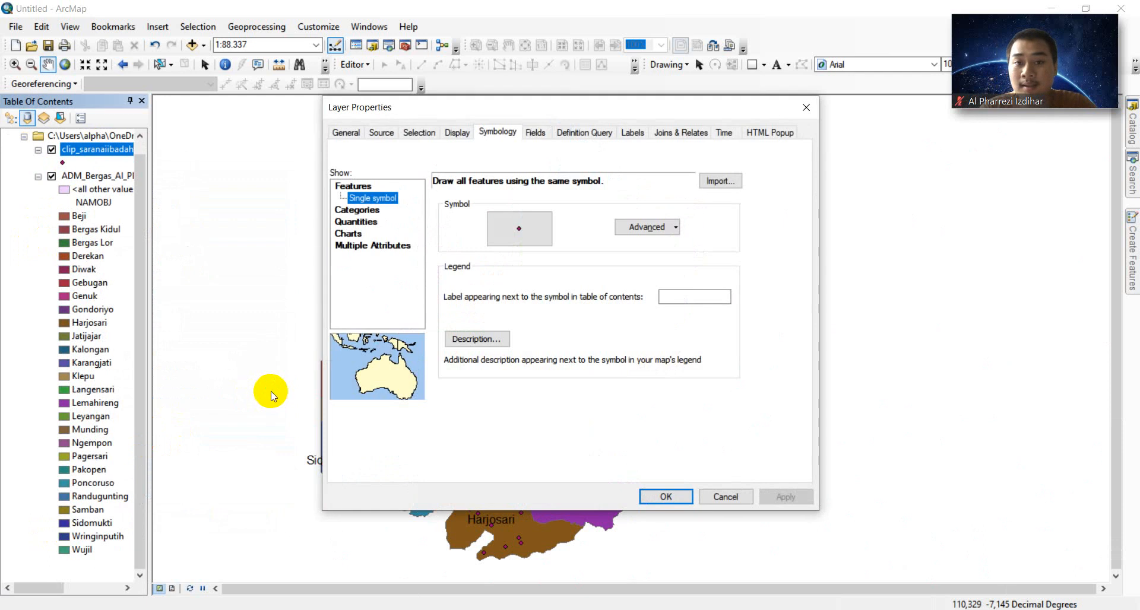
{"action": "left_click", "coordinate": [632, 132]}
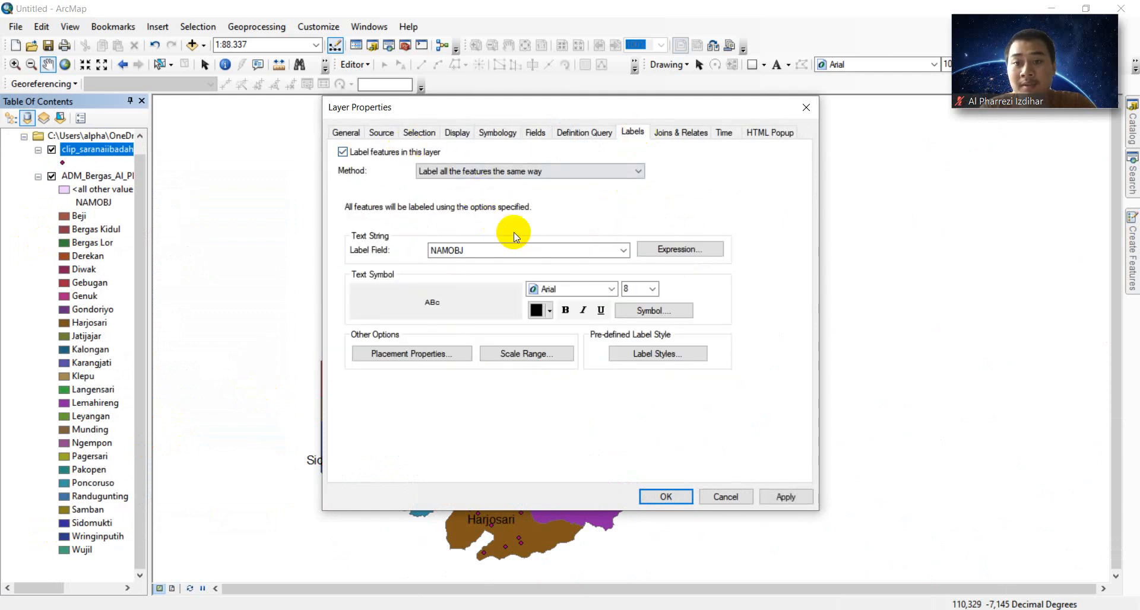
{"action": "left_click", "coordinate": [557, 251]}
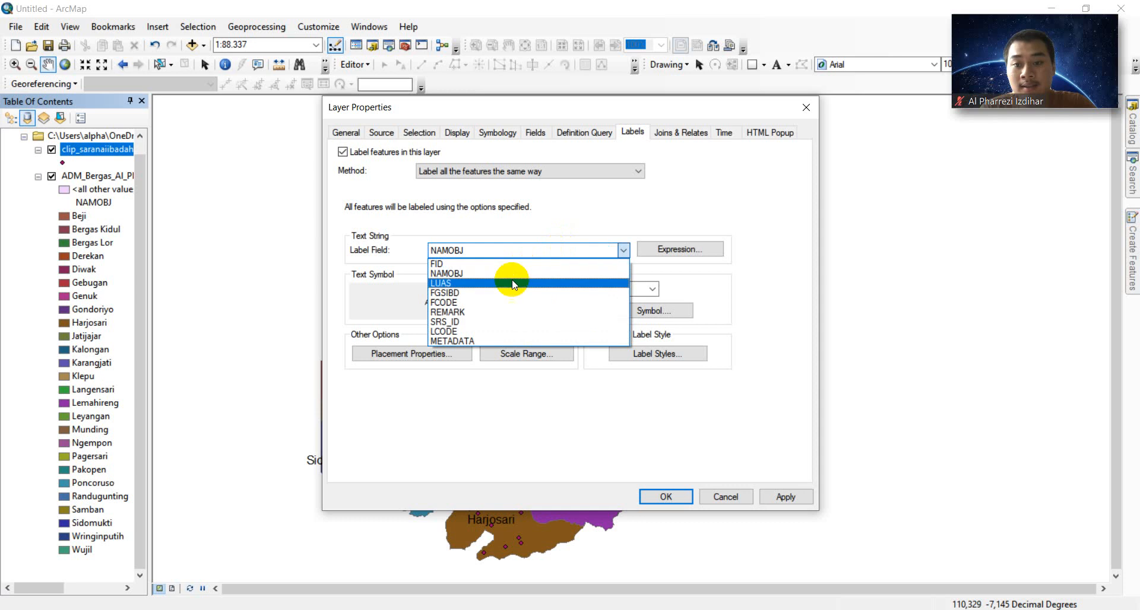
{"action": "left_click", "coordinate": [495, 311]}
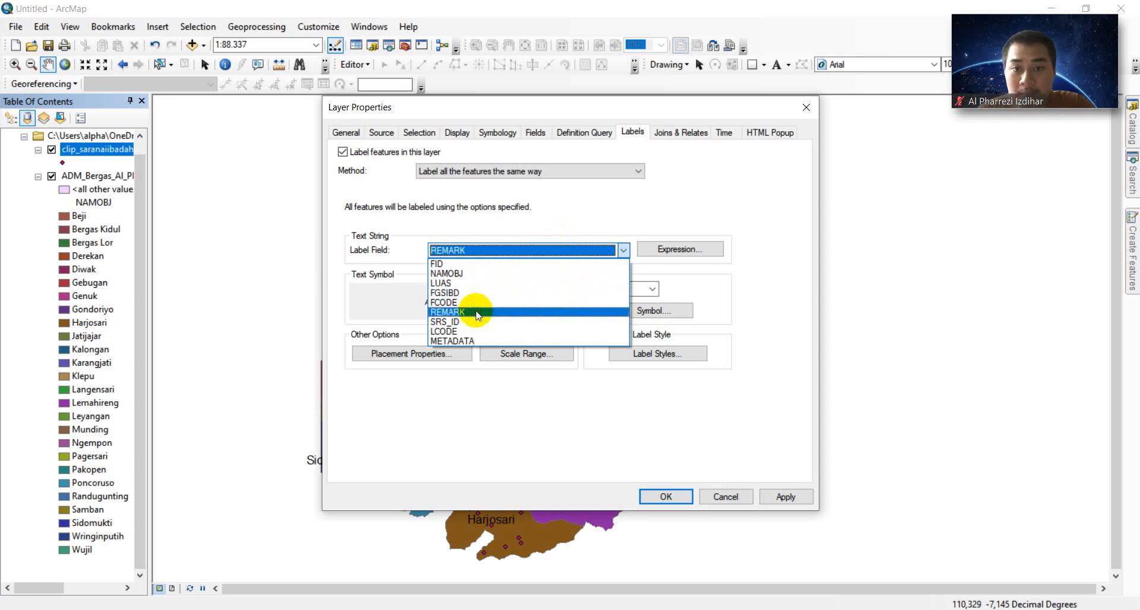
{"action": "left_click", "coordinate": [627, 289]}
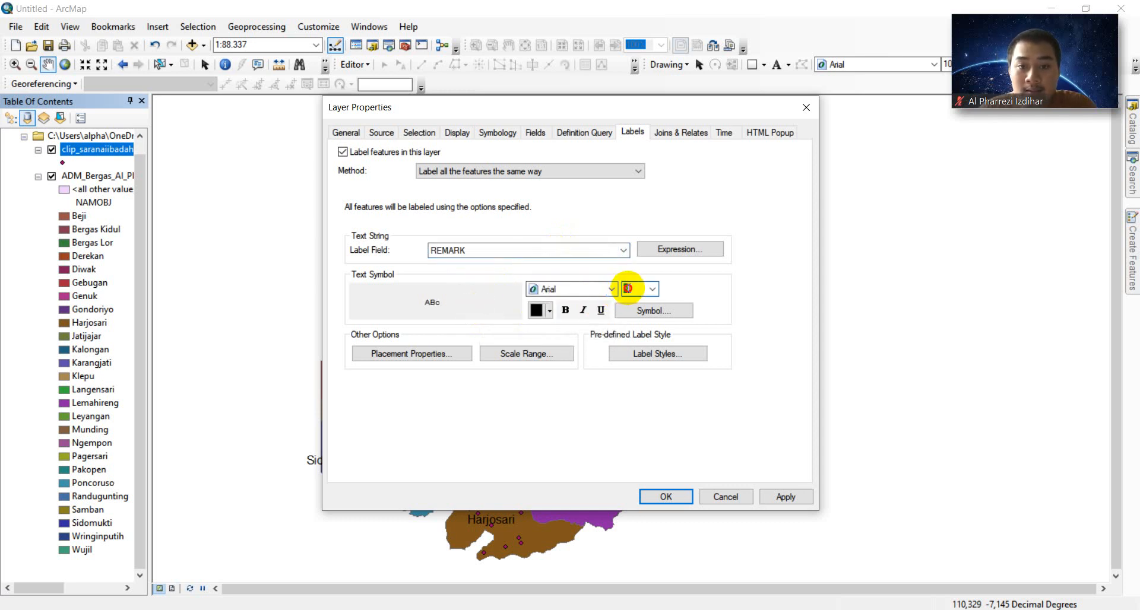
{"action": "type", "text": "112"}
{"action": "key", "text": "BackSpace"}
{"action": "key", "text": "BackSpace"}
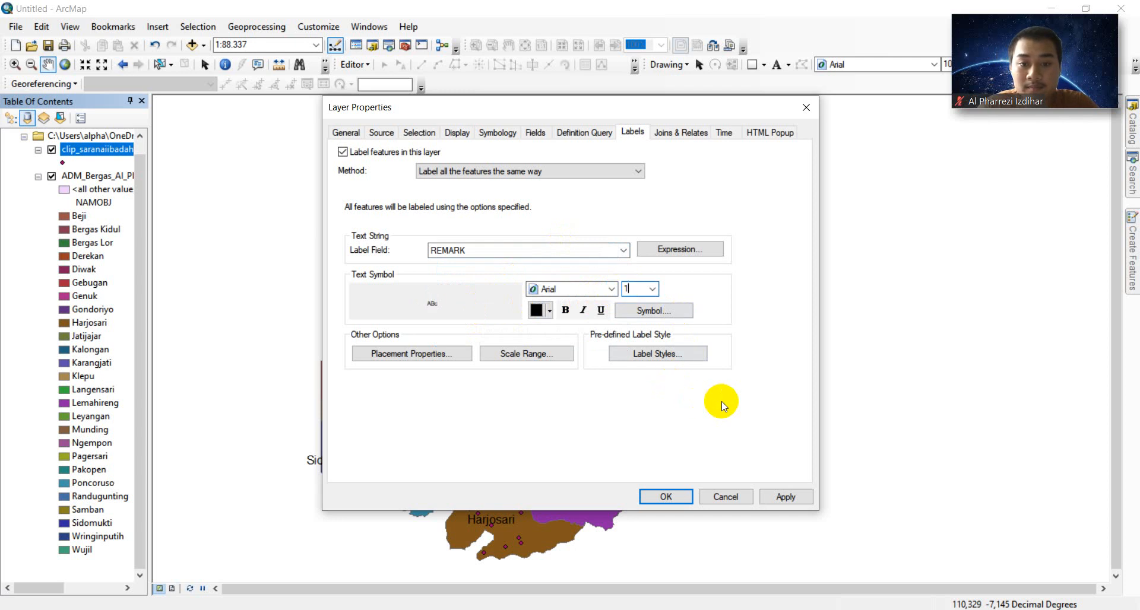
{"action": "left_click", "coordinate": [784, 497]}
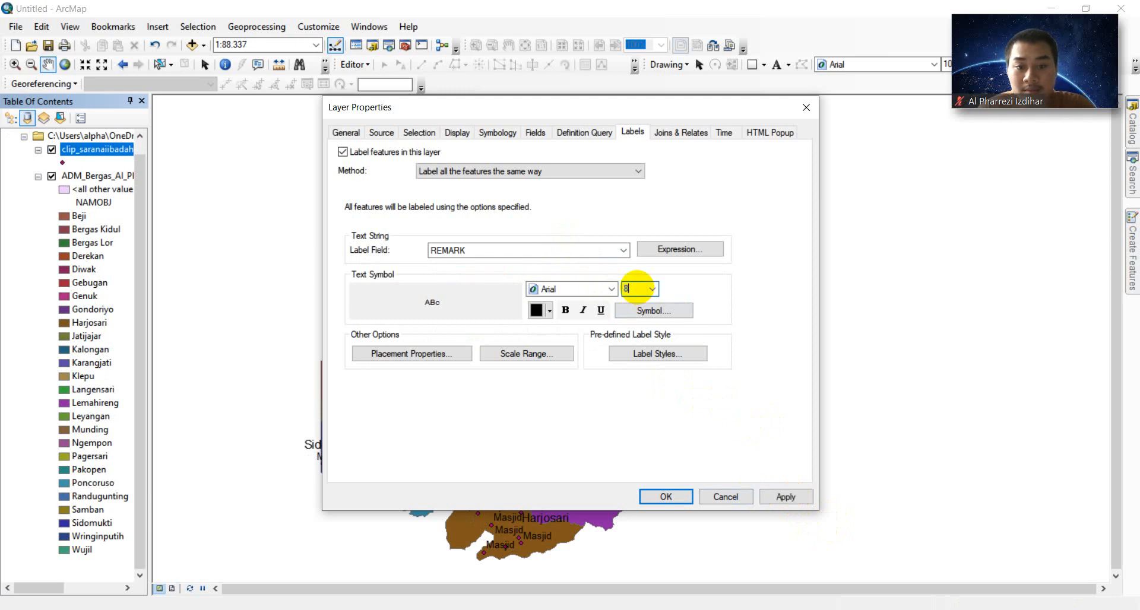
{"action": "left_click", "coordinate": [783, 495]}
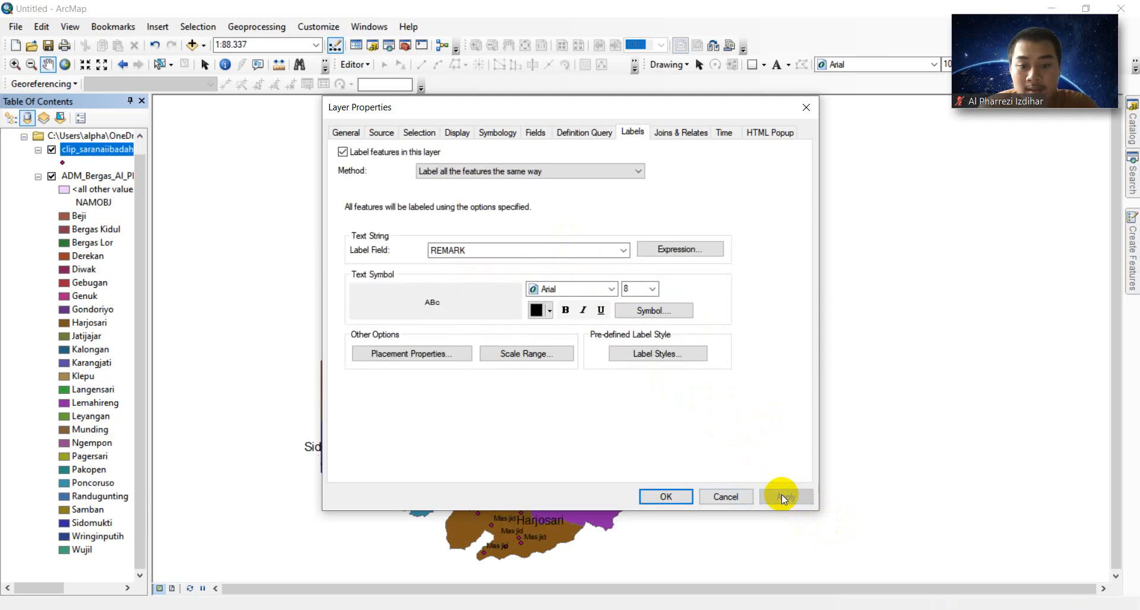
{"action": "left_click", "coordinate": [665, 497]}
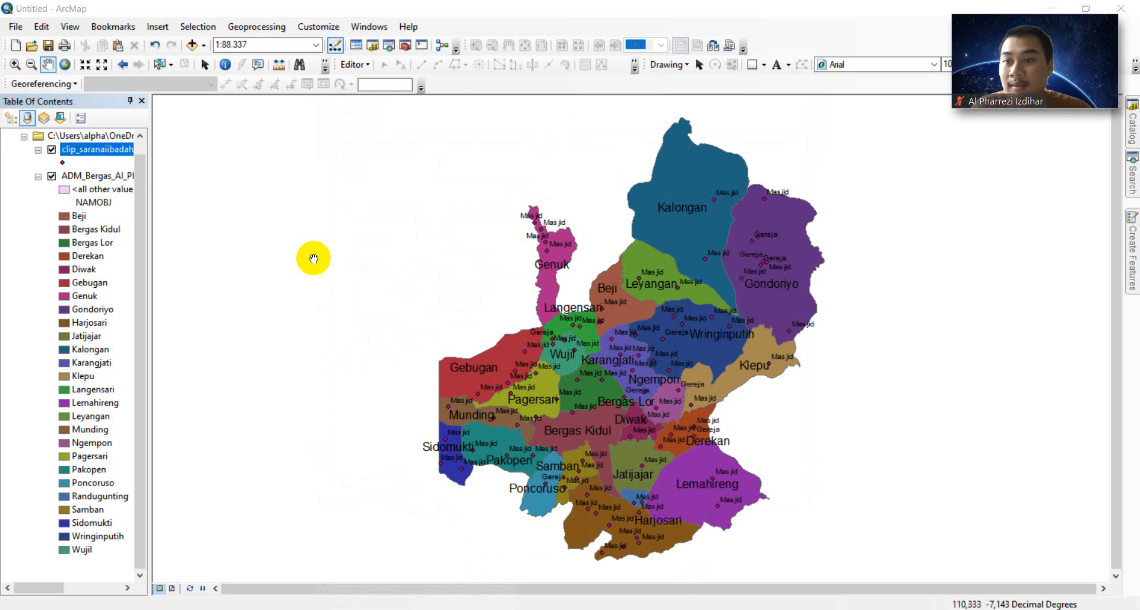
- Add SUNGAI_LN_25K.shp from the KOTA SEMARANG\KOTASEMARANG folder to the map
{"action": "left_click", "coordinate": [202, 47]}
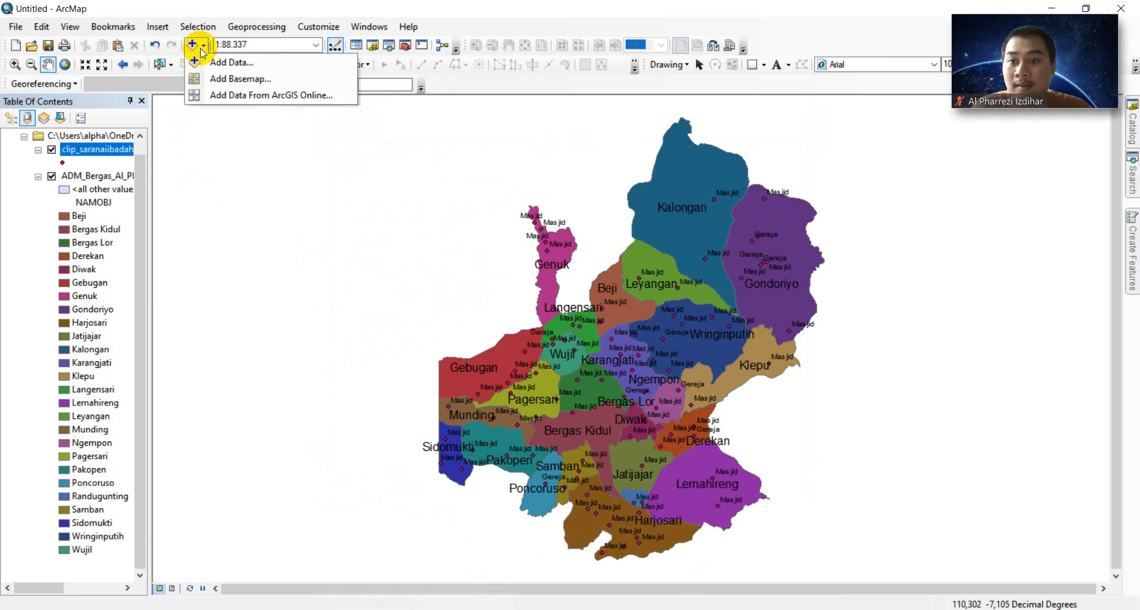
{"action": "left_click", "coordinate": [219, 62]}
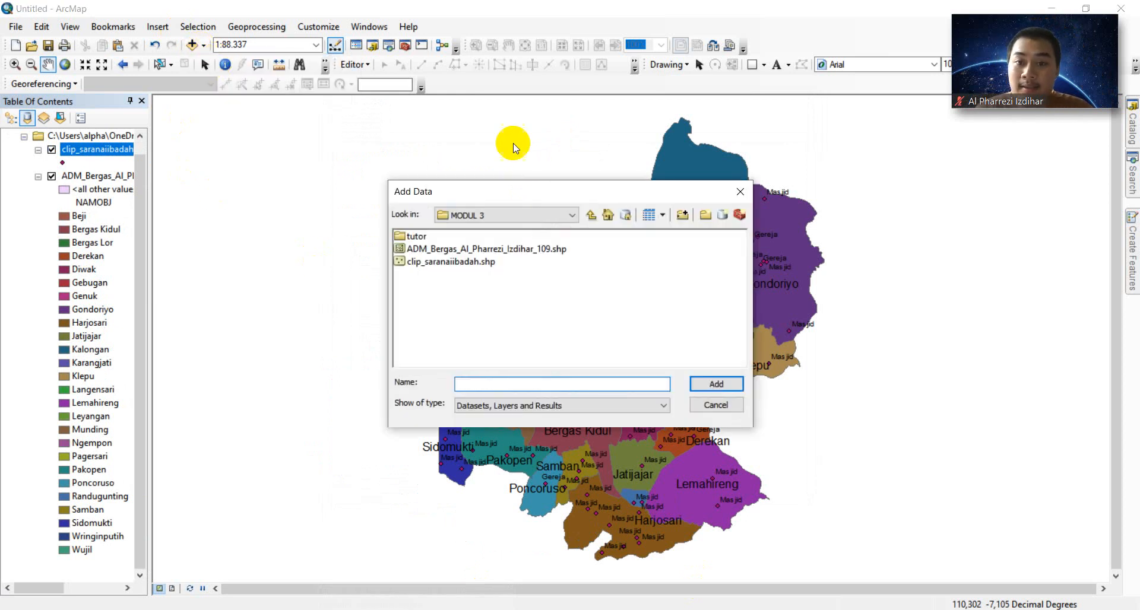
{"action": "left_click", "coordinate": [591, 214]}
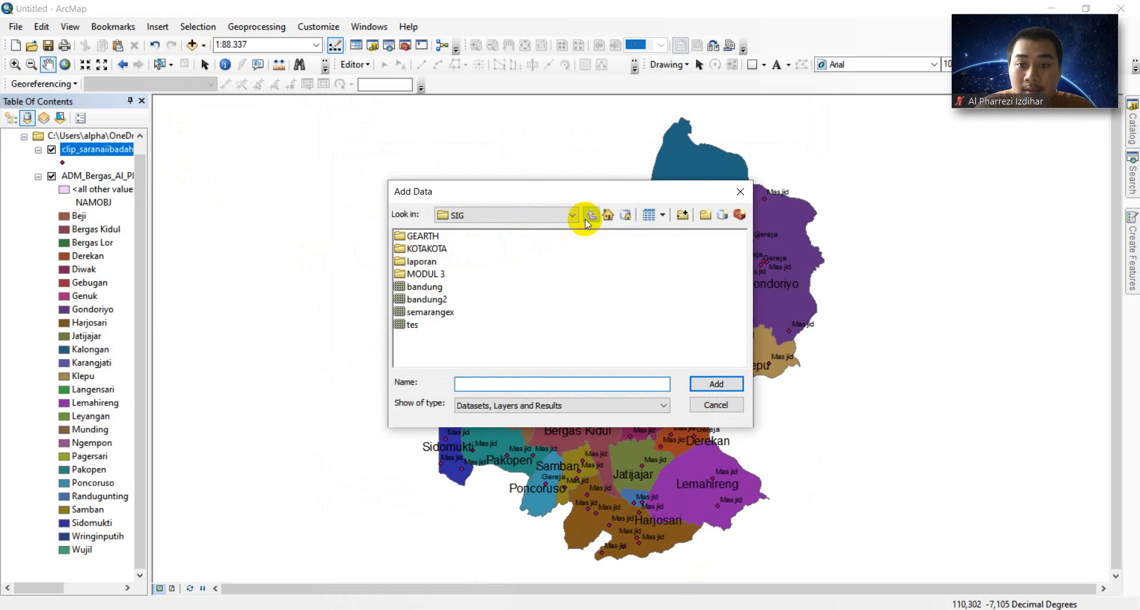
{"action": "left_click", "coordinate": [589, 215]}
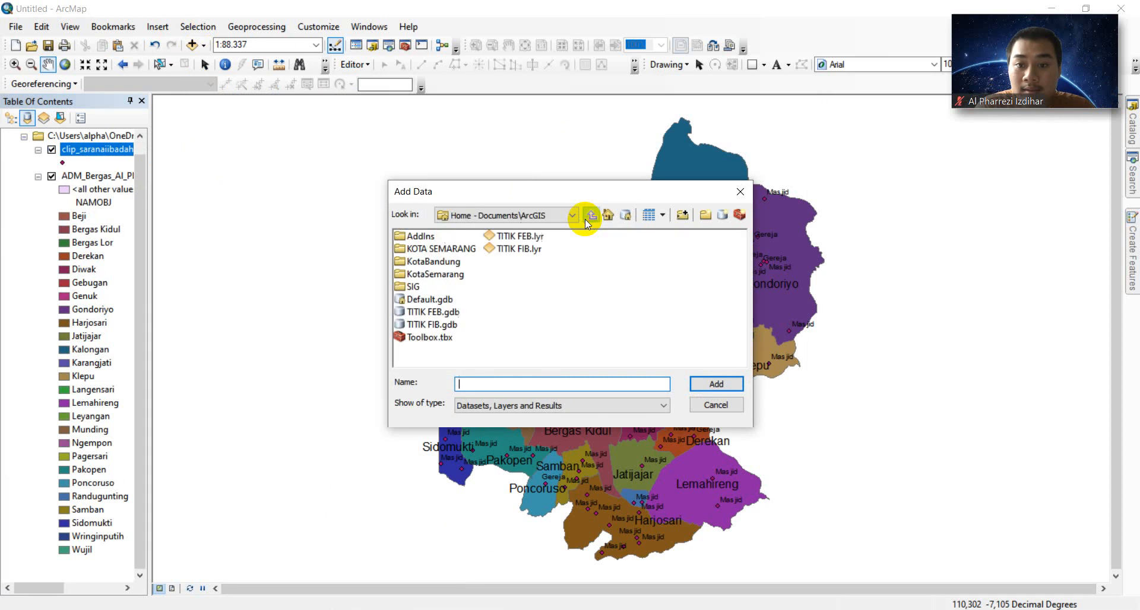
{"action": "double_click", "coordinate": [411, 250]}
{"action": "left_click", "coordinate": [446, 236]}
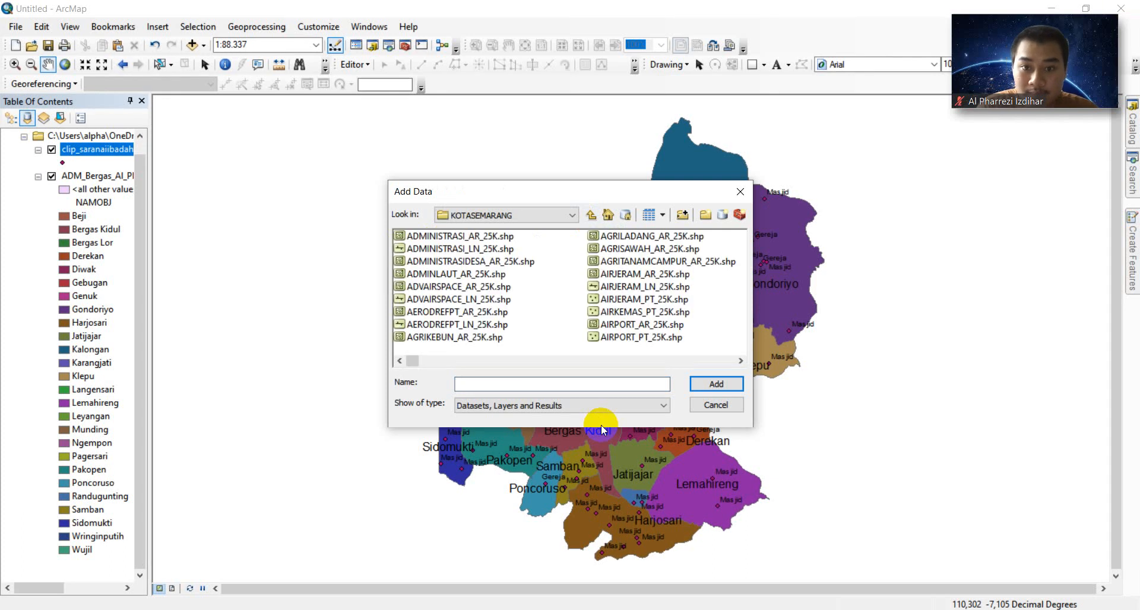
{"action": "left_click_drag", "start_coordinate": [412, 360], "coordinate": [684, 363]}
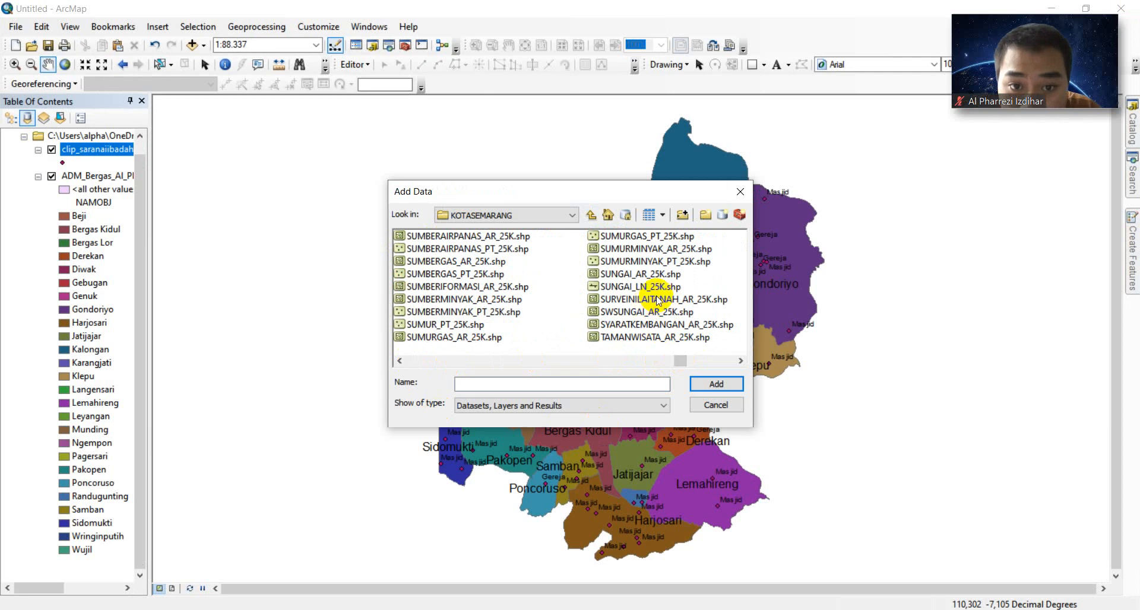
{"action": "left_click", "coordinate": [633, 288]}
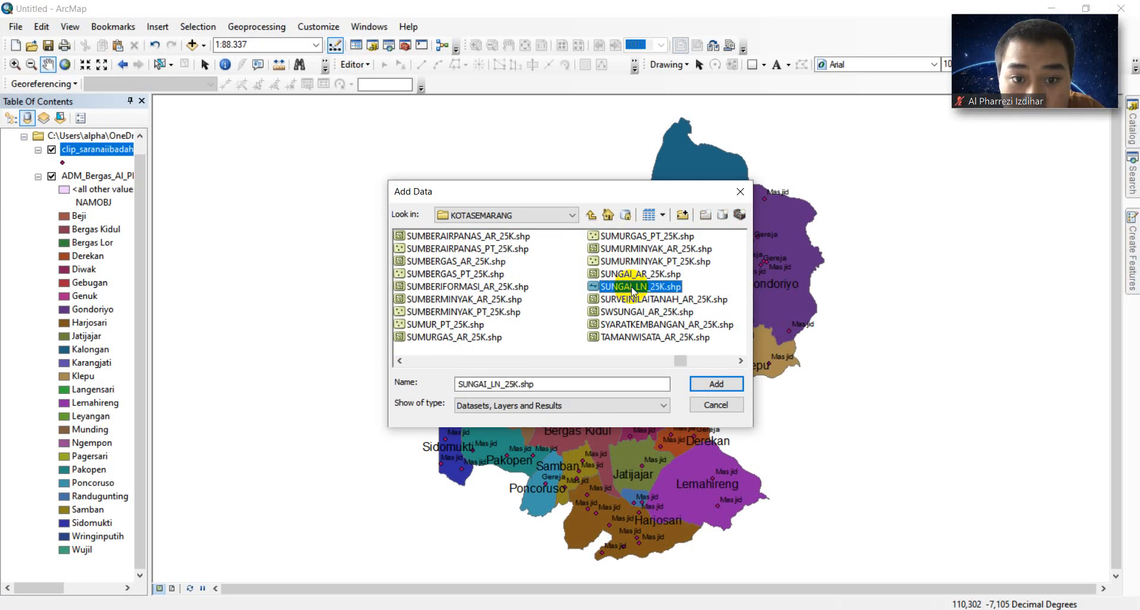
{"action": "left_click", "coordinate": [734, 385]}
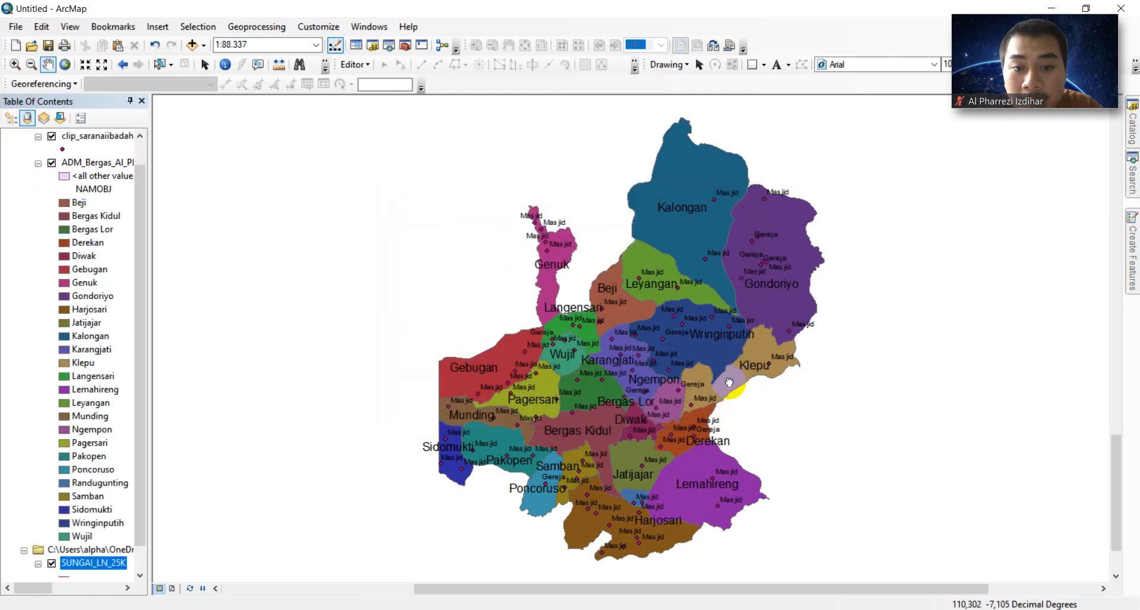
- View the full river extent, then zoom back to the ADM_Bergas layer
{"action": "scroll", "coordinate": [491, 389], "scroll_direction": "down", "scroll_amount": 1}
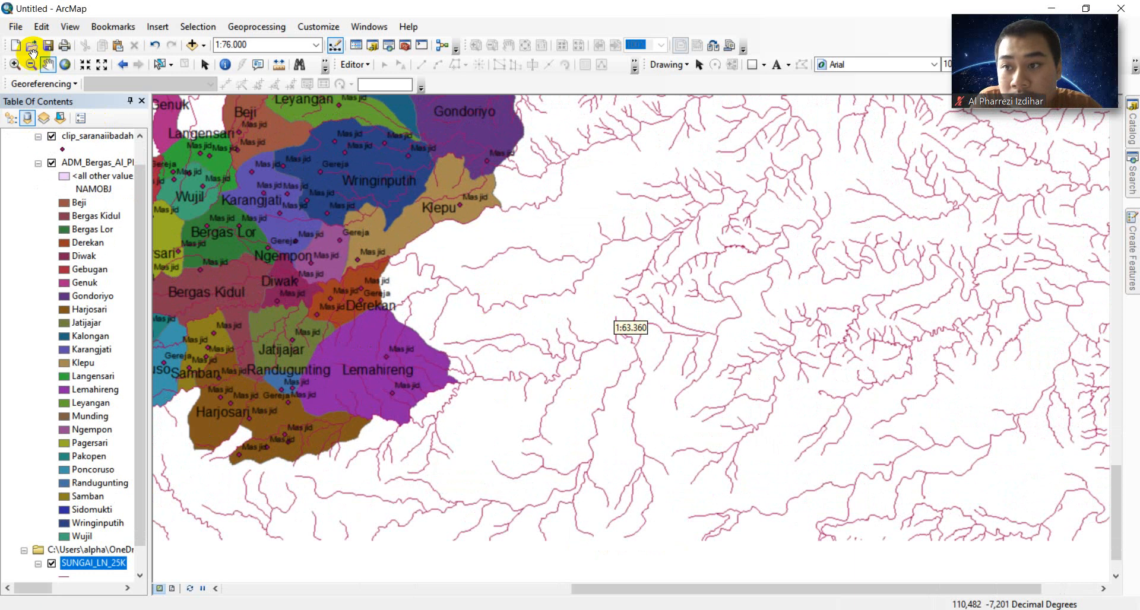
{"action": "left_click", "coordinate": [66, 64]}
{"action": "left_click", "coordinate": [65, 65]}
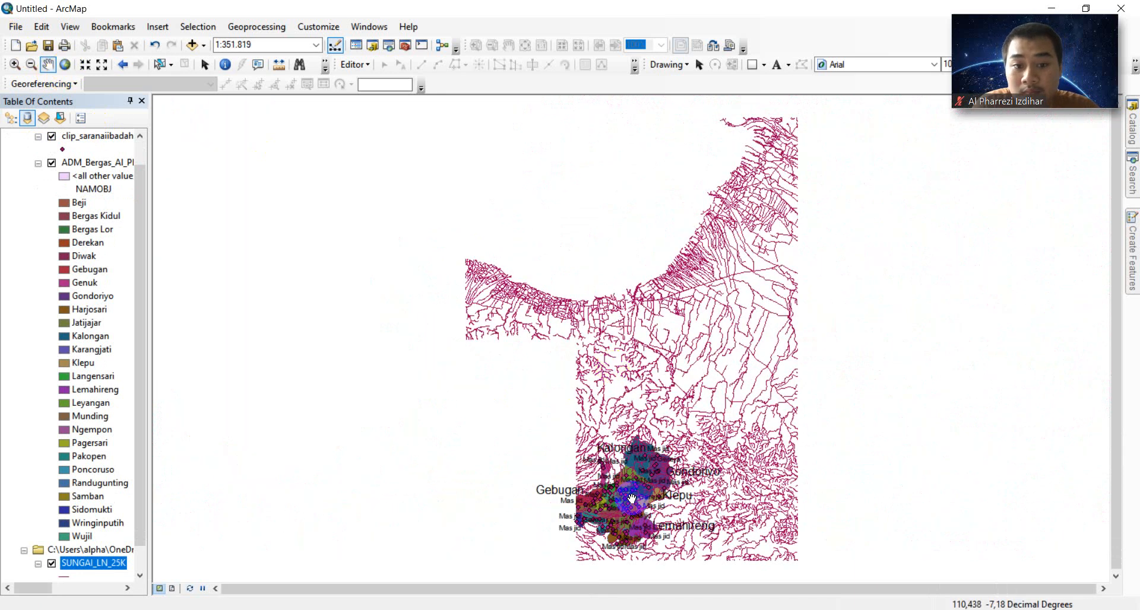
{"action": "scroll", "coordinate": [631, 499], "scroll_direction": "up", "scroll_amount": 1}
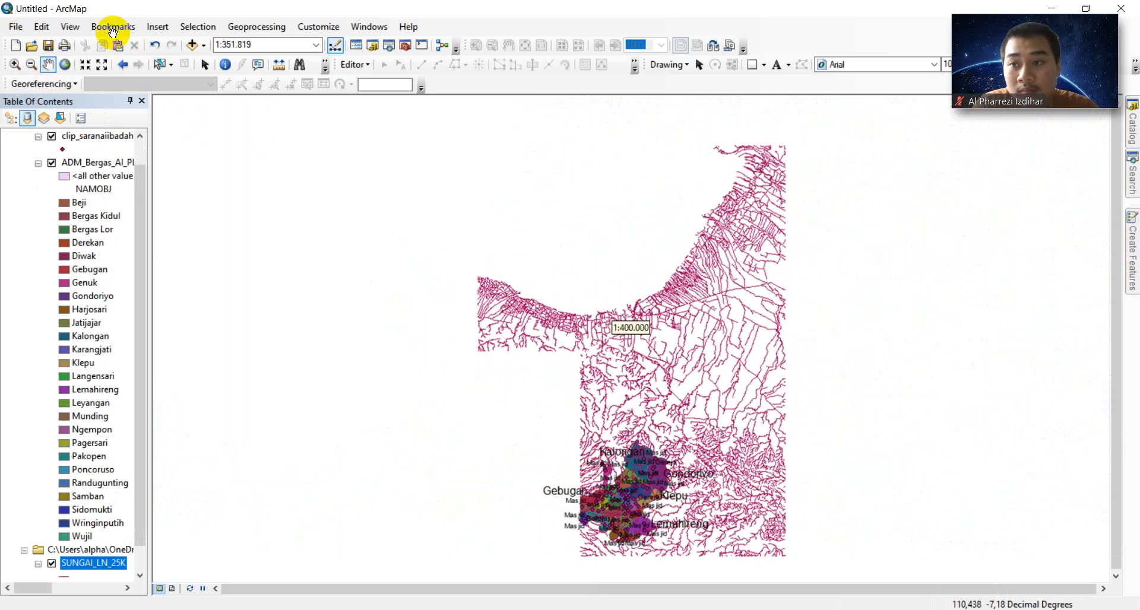
{"action": "left_click", "coordinate": [21, 66]}
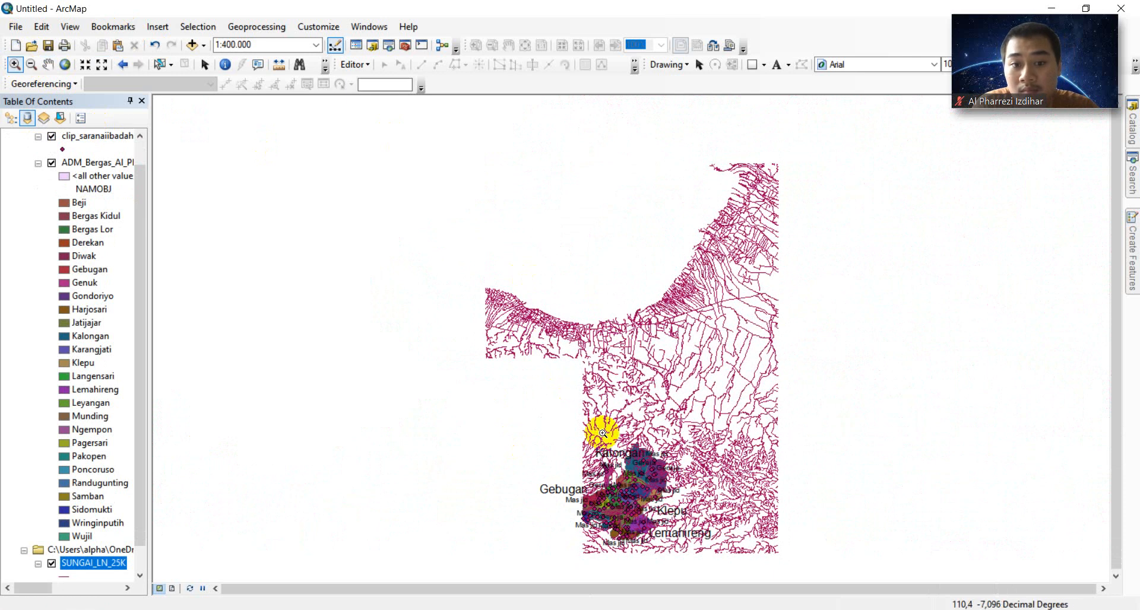
{"action": "right_click", "coordinate": [116, 166]}
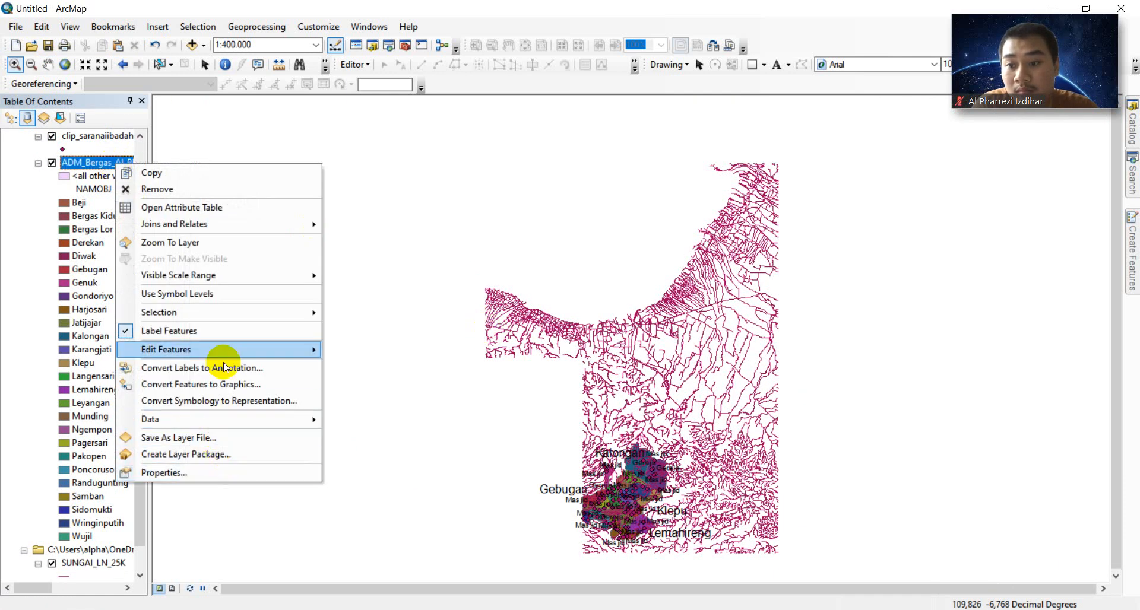
{"action": "left_click", "coordinate": [213, 246]}
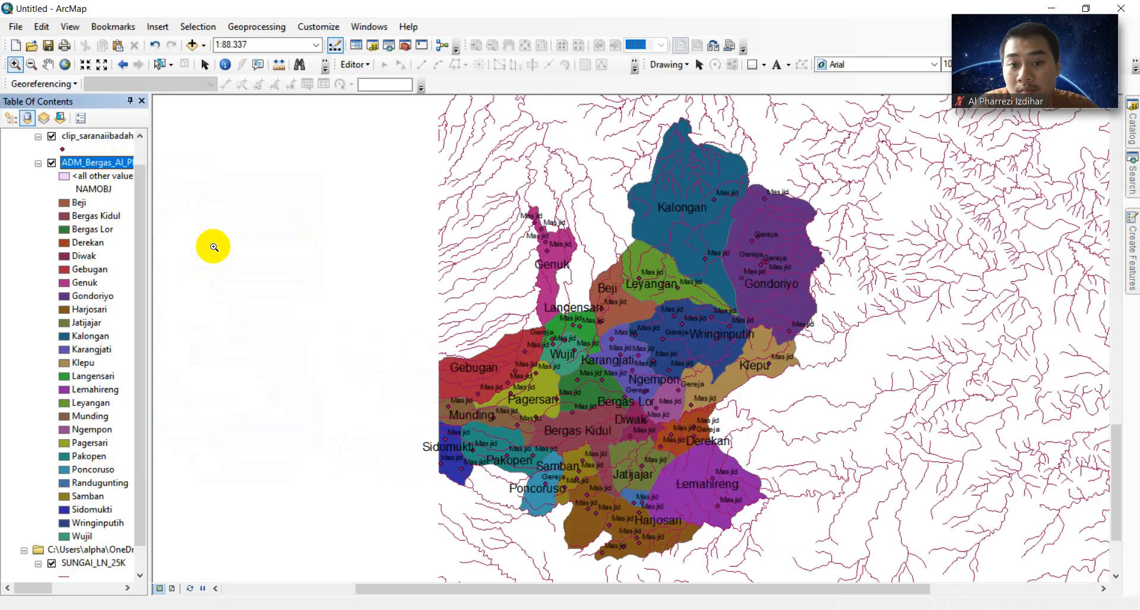
{"action": "left_click", "coordinate": [55, 67]}
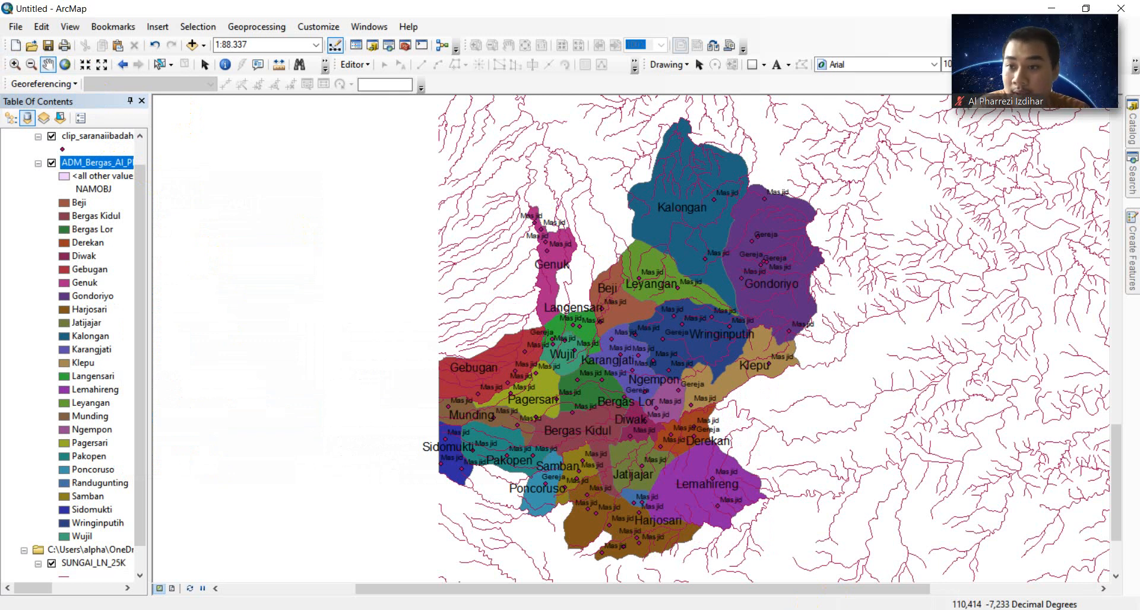
{"action": "scroll", "coordinate": [143, 522], "scroll_direction": "down", "scroll_amount": 2}
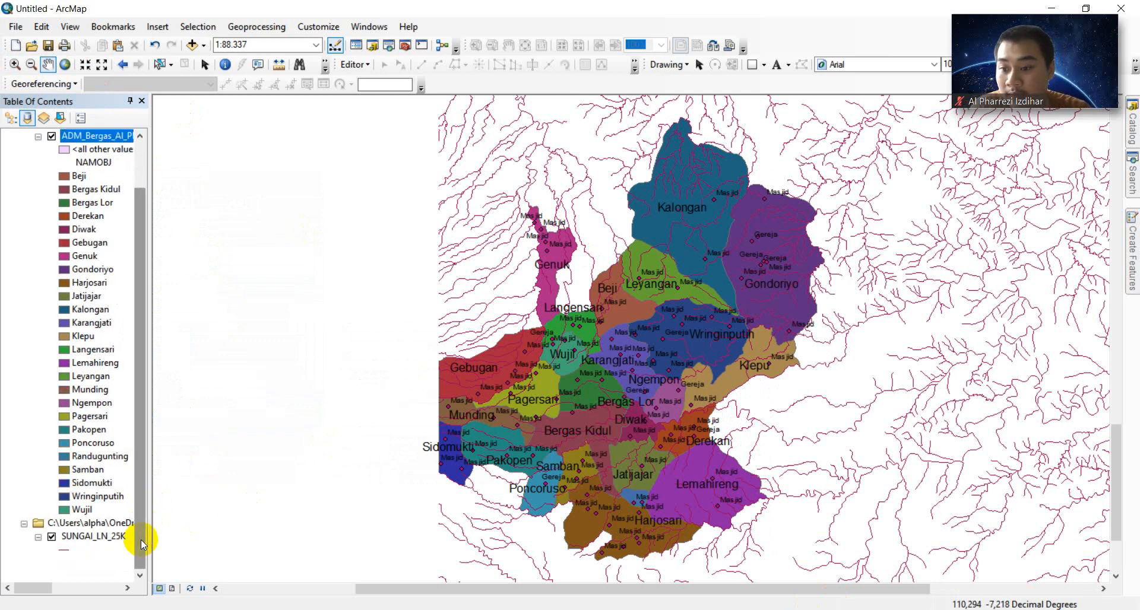
- Give the SUNGAI_LN_25K layer the blue River line symbol
{"action": "left_click", "coordinate": [64, 552]}
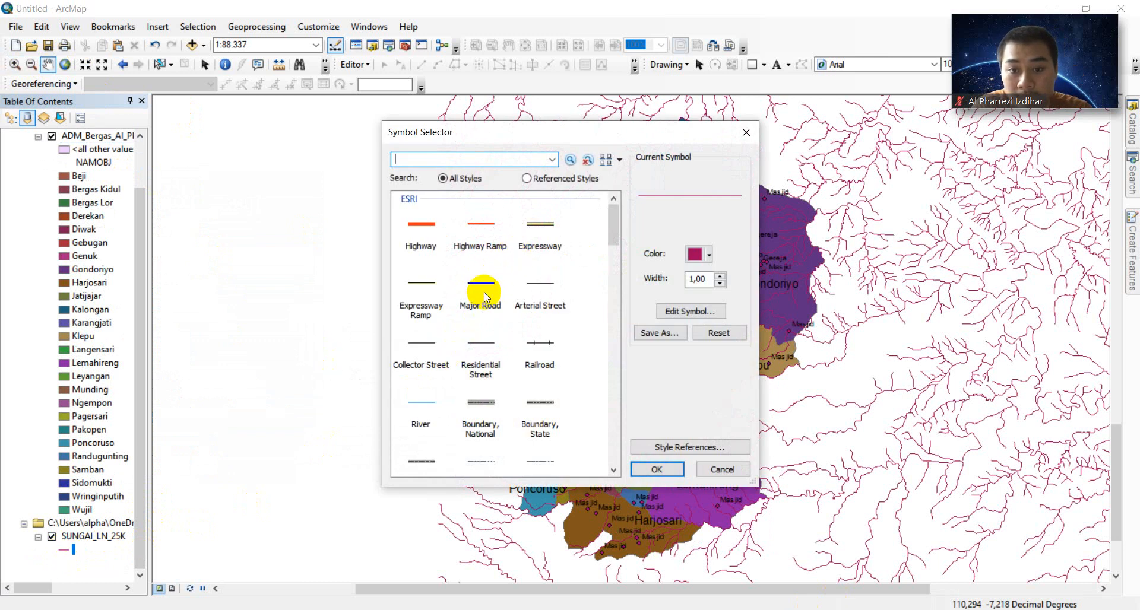
{"action": "scroll", "coordinate": [452, 387], "scroll_direction": "down", "scroll_amount": 2}
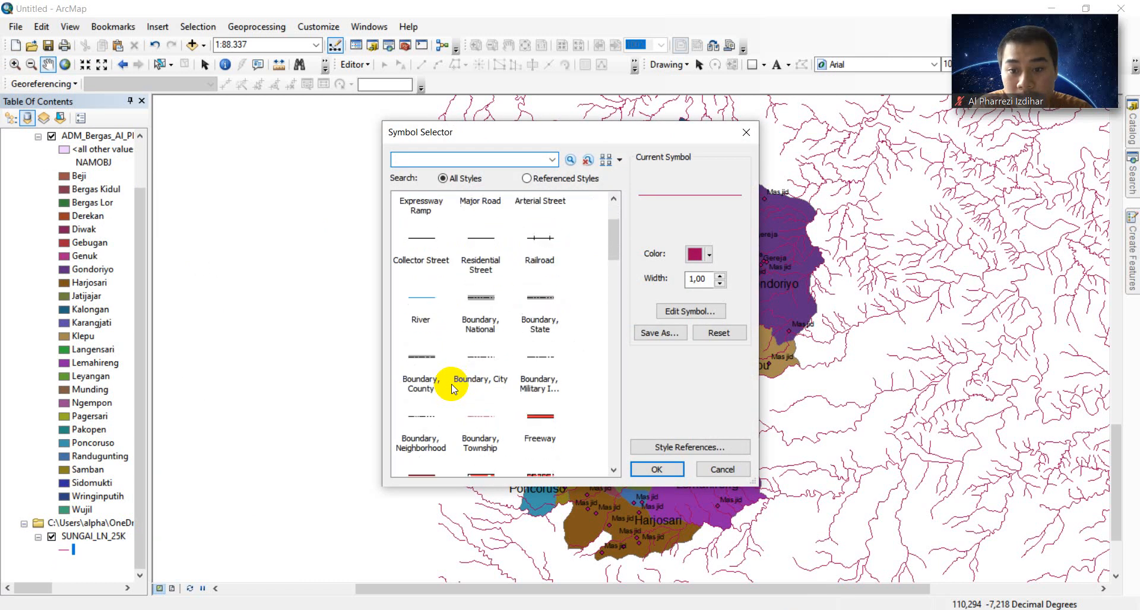
{"action": "left_click", "coordinate": [421, 299]}
{"action": "left_click", "coordinate": [645, 472]}
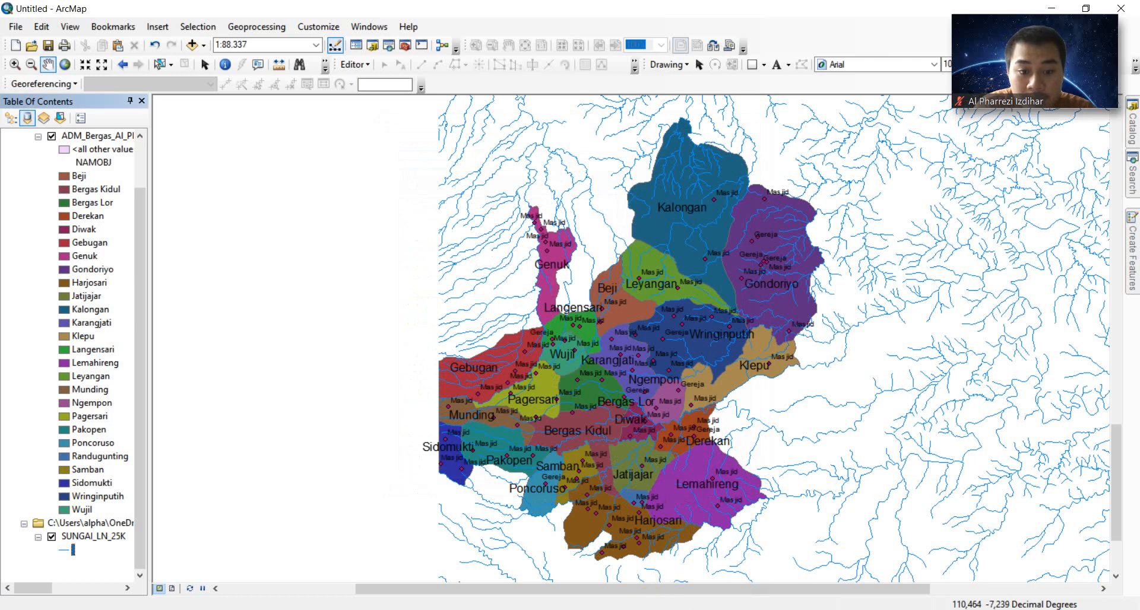
{"action": "left_click", "coordinate": [464, 609]}
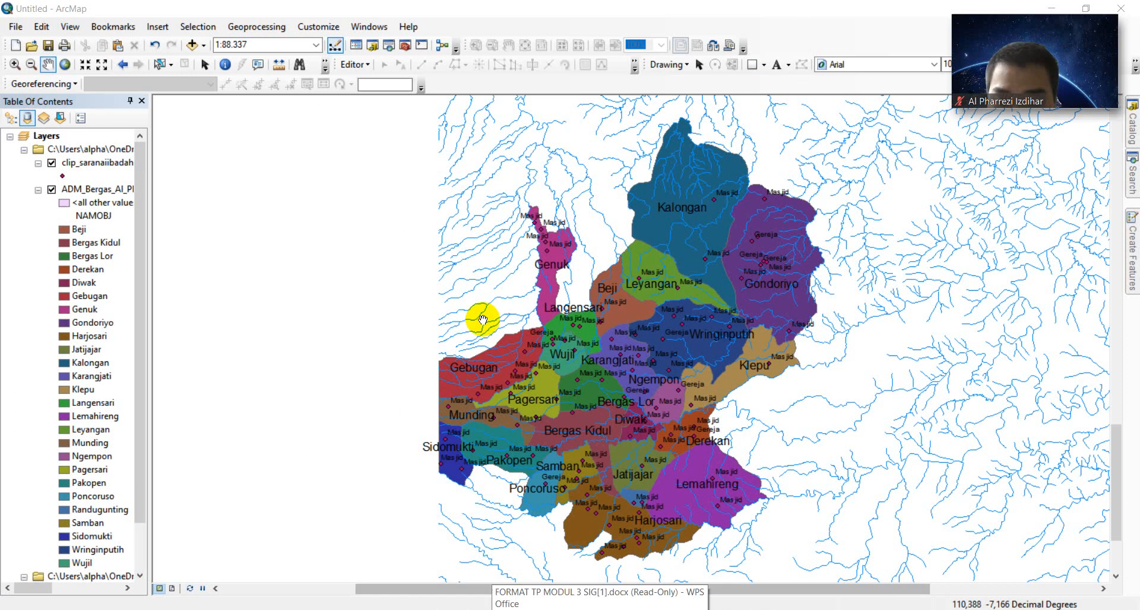
- Start the Clip tool with SUNGAI_LN_25K.shp as the input features
{"action": "left_click", "coordinate": [262, 27]}
{"action": "left_click", "coordinate": [274, 57]}
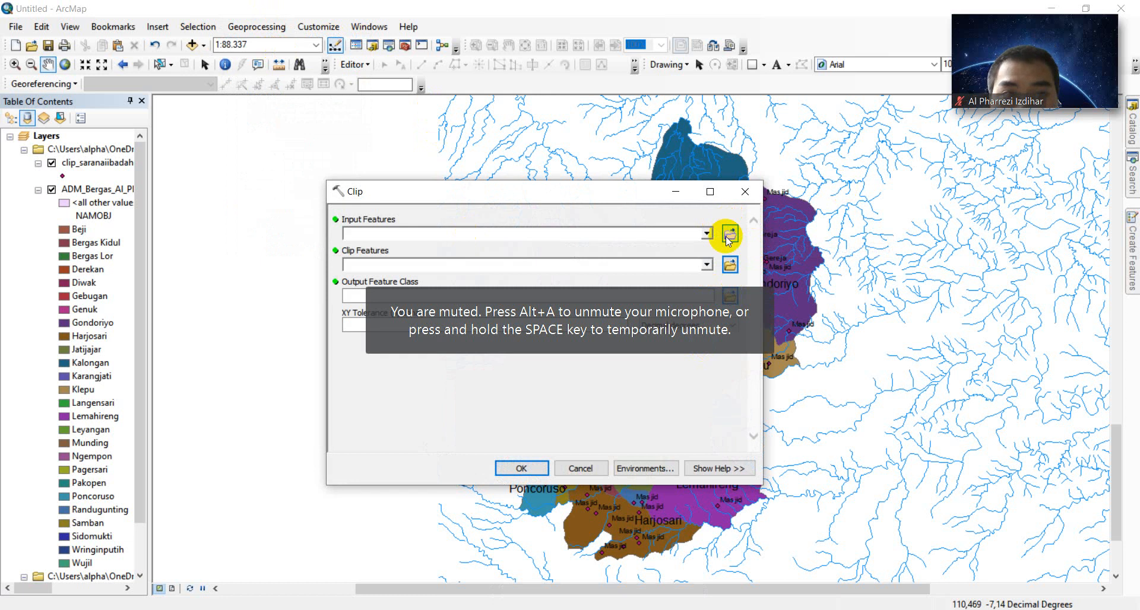
{"action": "left_click", "coordinate": [727, 235]}
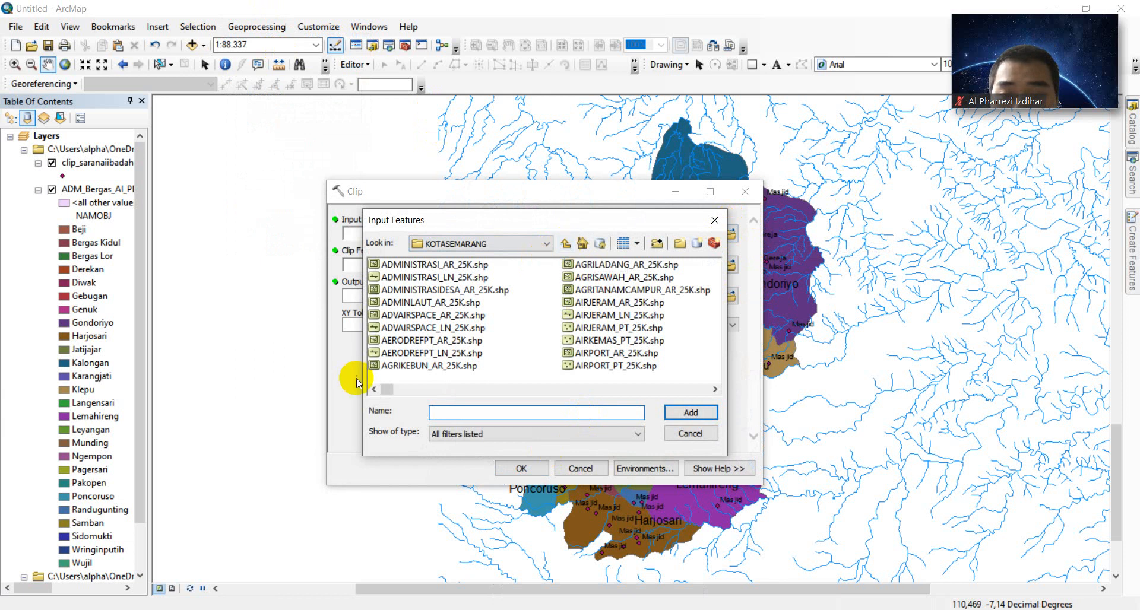
{"action": "left_click_drag", "start_coordinate": [380, 389], "coordinate": [647, 394]}
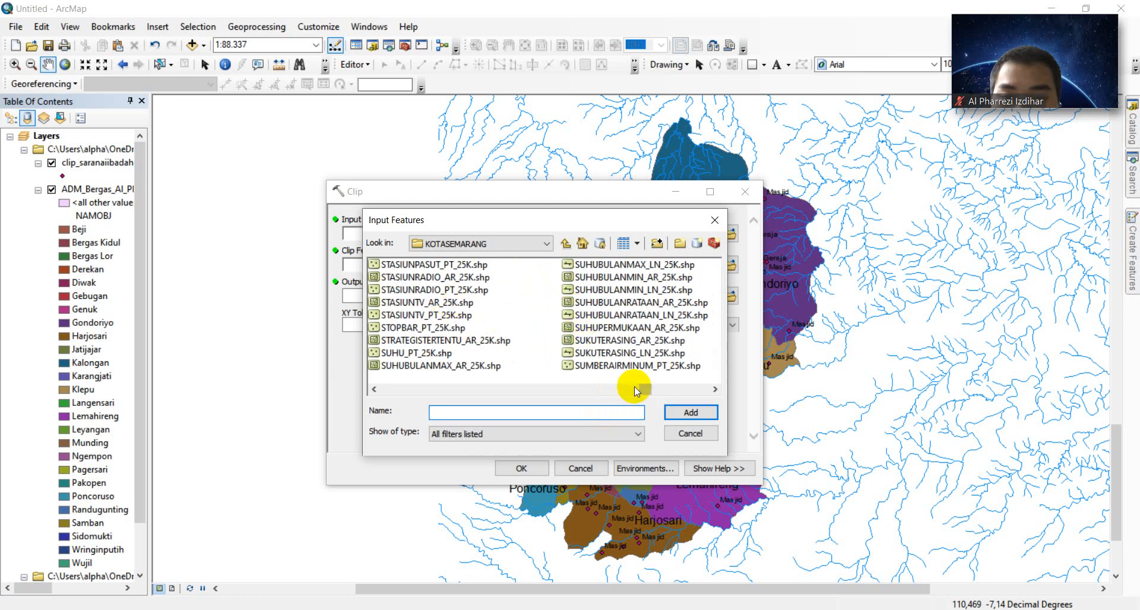
{"action": "left_click_drag", "start_coordinate": [646, 390], "coordinate": [660, 389]}
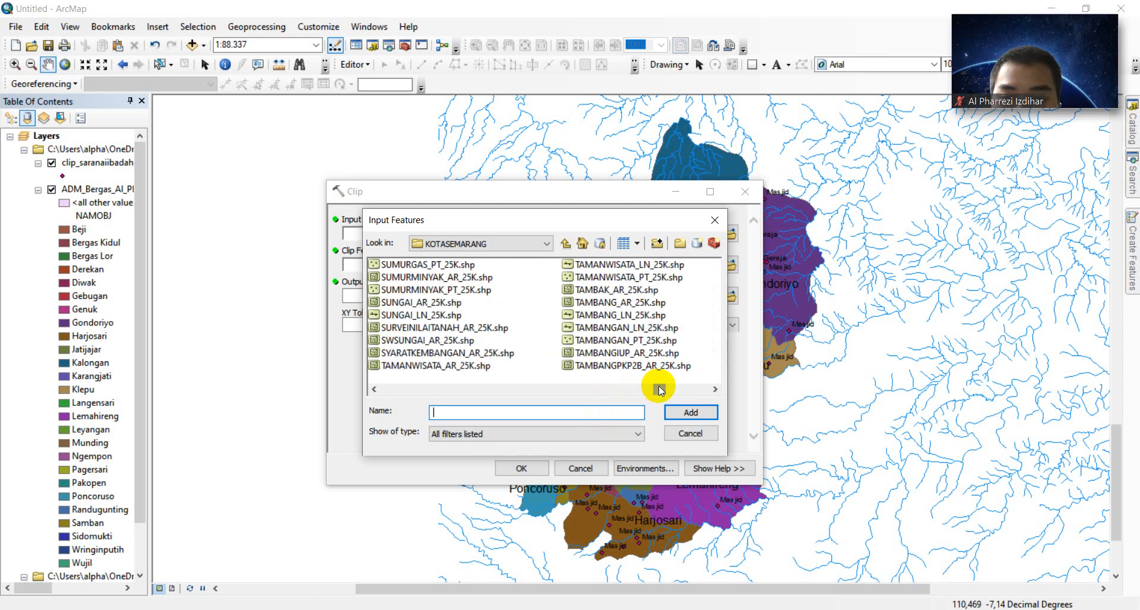
{"action": "left_click", "coordinate": [418, 314]}
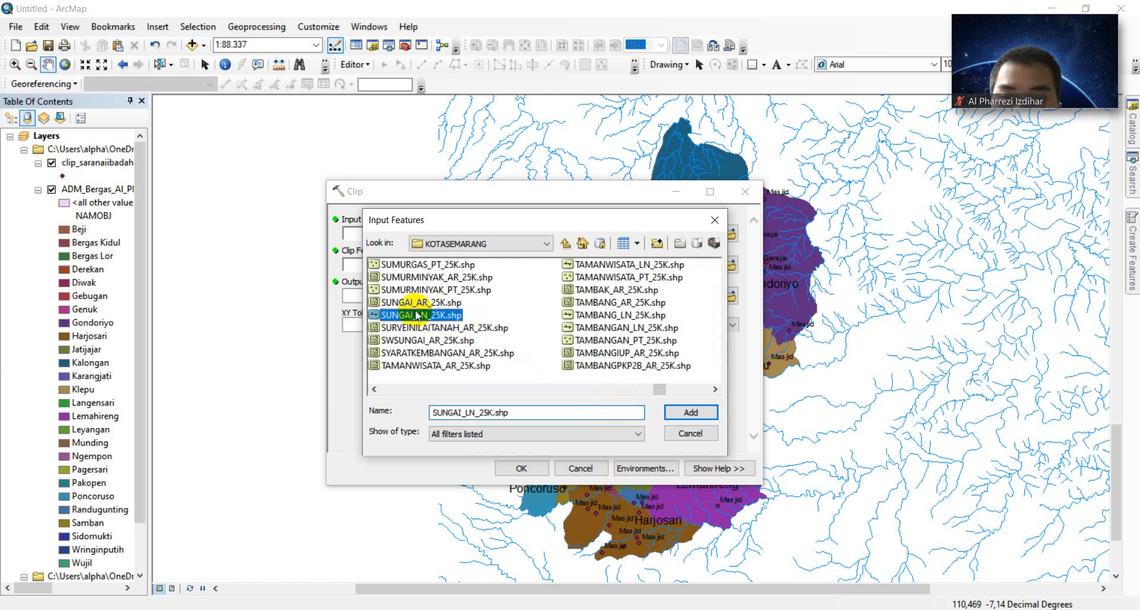
{"action": "left_click", "coordinate": [702, 414]}
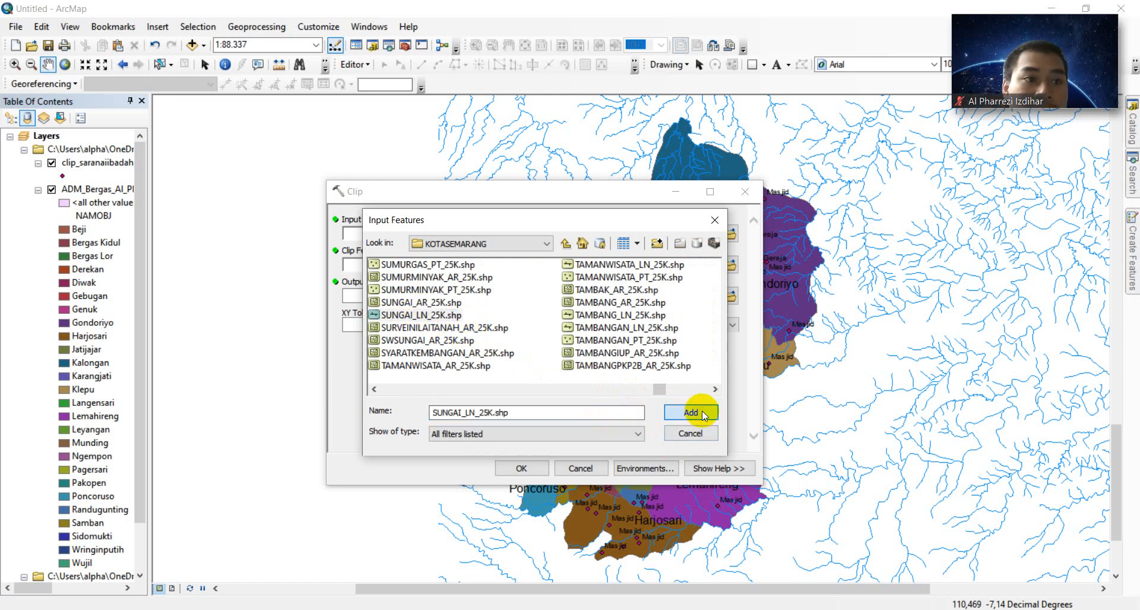
{"action": "left_click", "coordinate": [691, 412]}
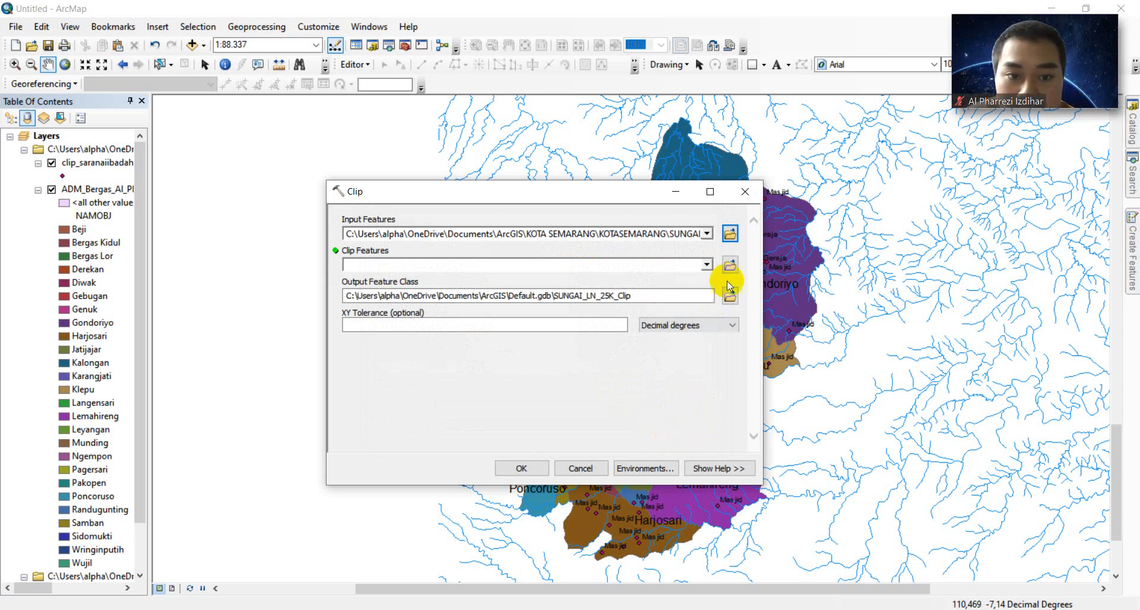
- Set the ADM_Bergas shapefile from ArcGIS\SIG\MODUL 3 as the Clip Features
{"action": "left_click", "coordinate": [729, 265]}
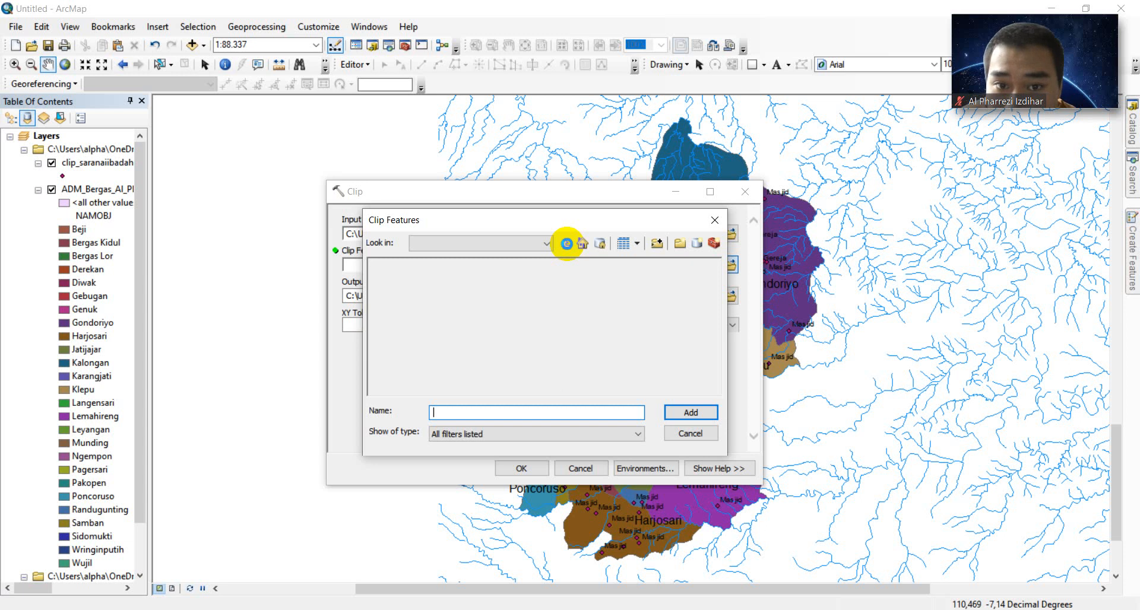
{"action": "left_click", "coordinate": [566, 243]}
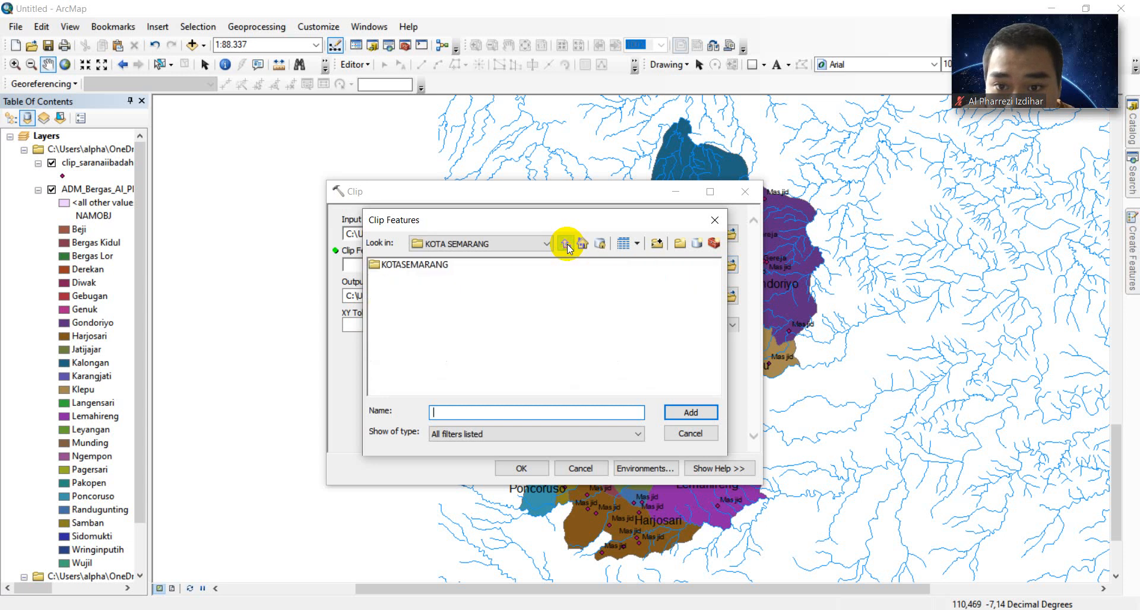
{"action": "left_click", "coordinate": [566, 243]}
{"action": "left_click", "coordinate": [383, 317]}
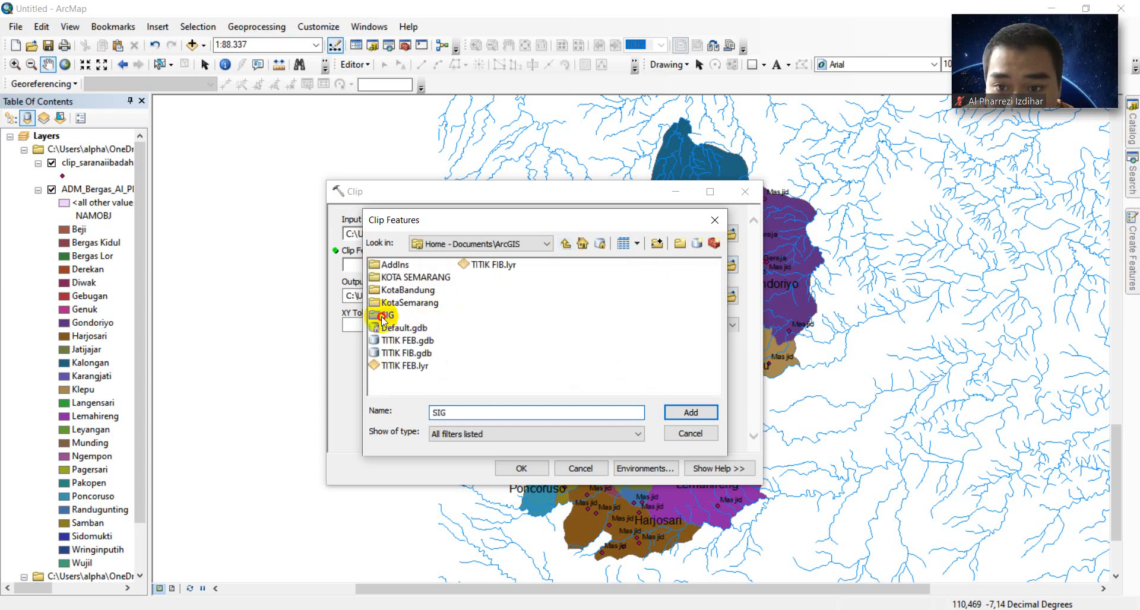
{"action": "double_click", "coordinate": [383, 317]}
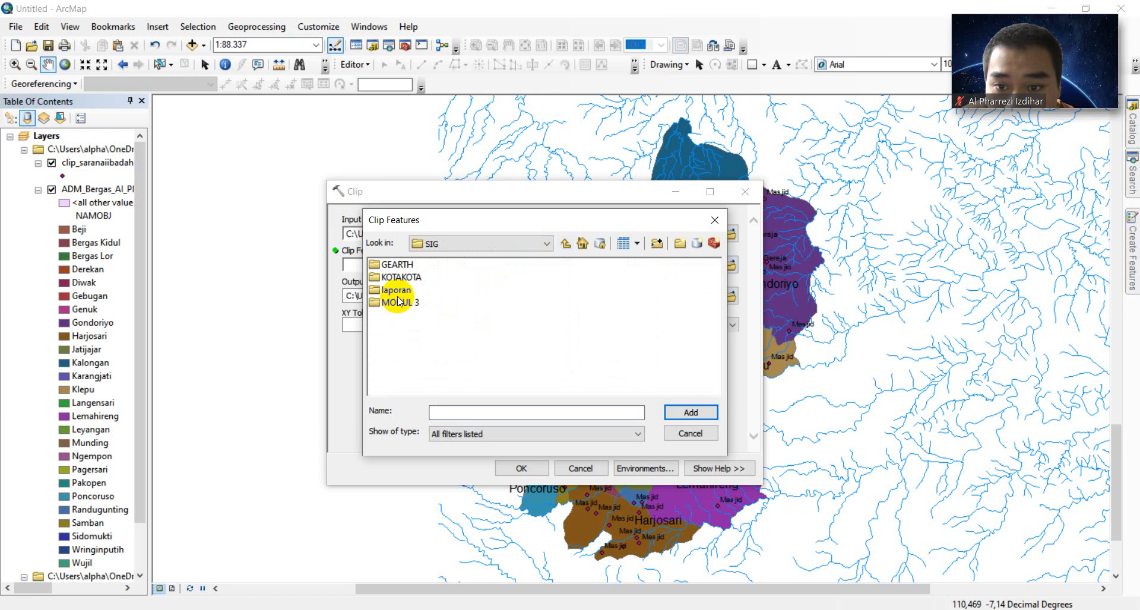
{"action": "left_click", "coordinate": [397, 302]}
{"action": "double_click", "coordinate": [398, 302]}
{"action": "left_click", "coordinate": [448, 278]}
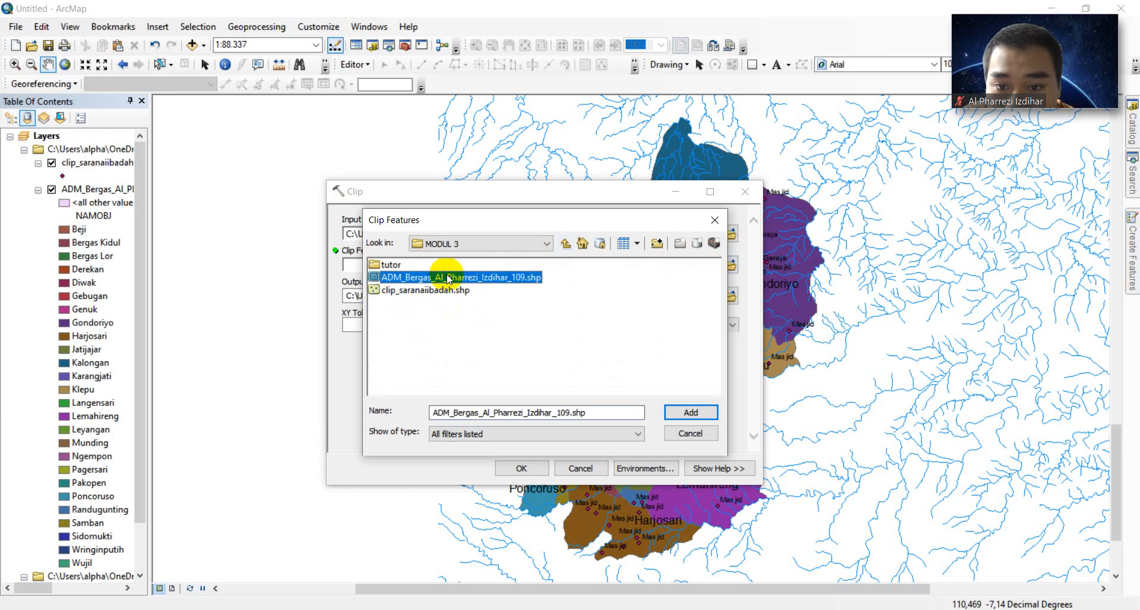
{"action": "left_click", "coordinate": [687, 410]}
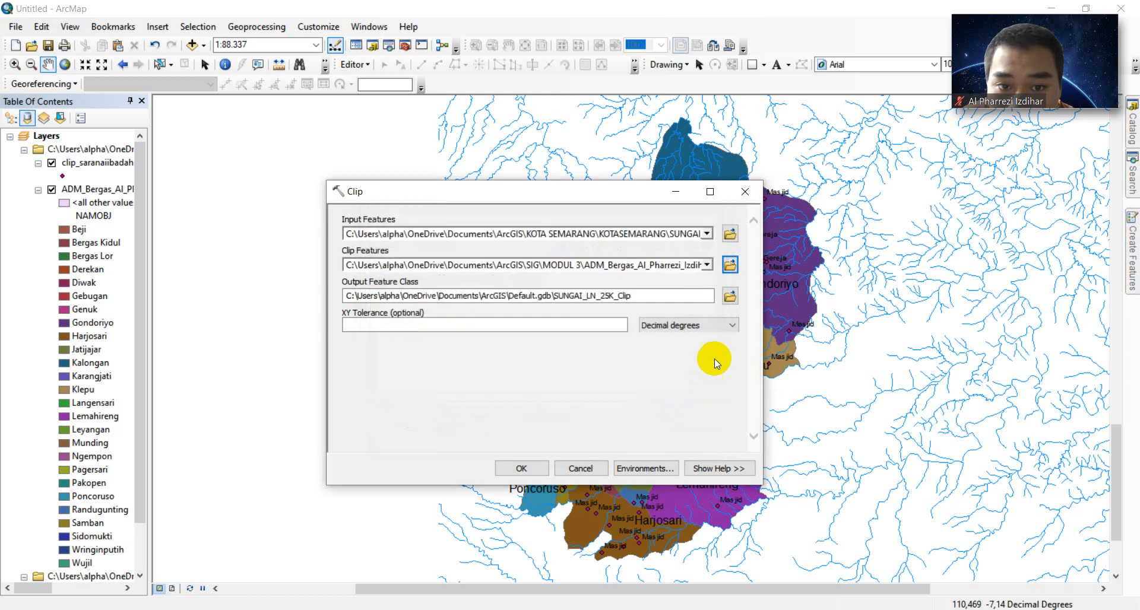
- Save the clipped rivers as clip_sungai.shp in MODUL 3 and run the Clip
{"action": "left_click", "coordinate": [726, 300]}
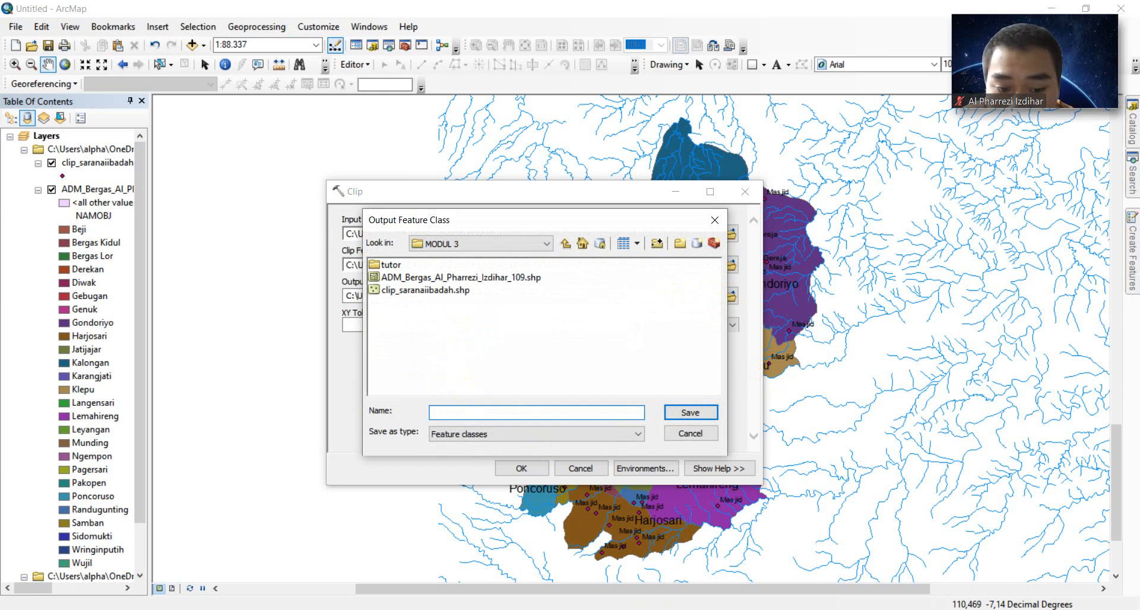
{"action": "left_click", "coordinate": [501, 584]}
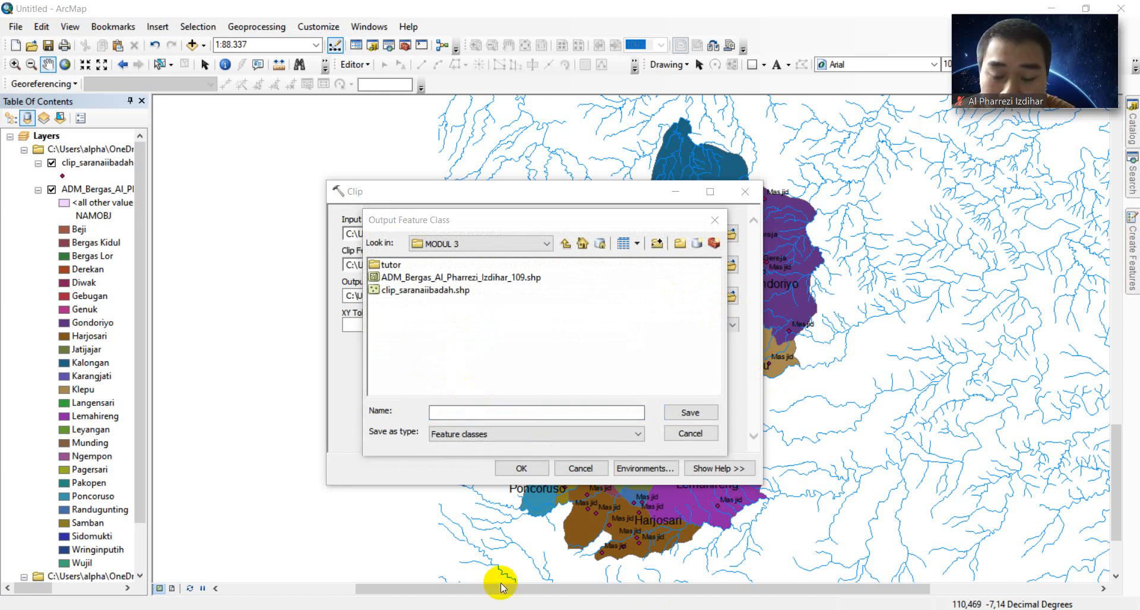
{"action": "left_click", "coordinate": [503, 414]}
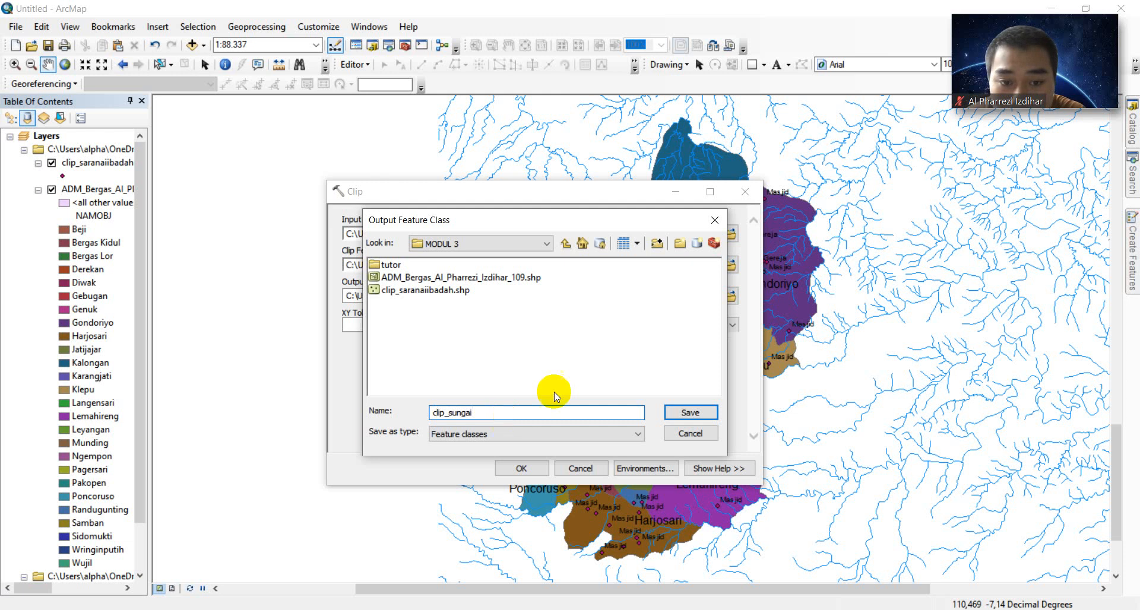
{"action": "left_click", "coordinate": [679, 411]}
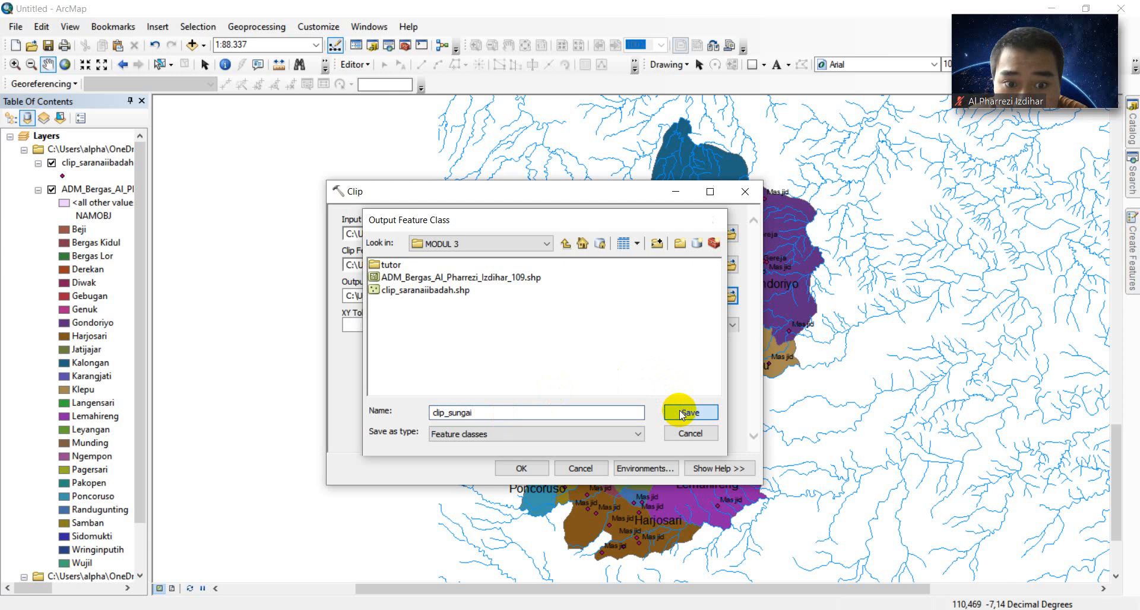
{"action": "left_click", "coordinate": [522, 469]}
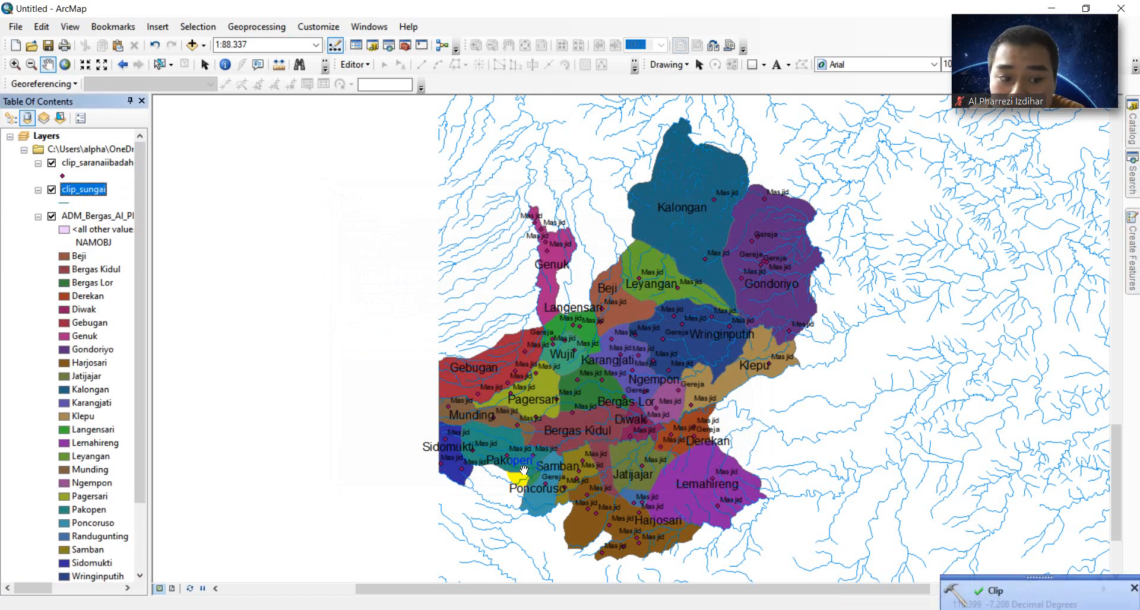
- Hide and remove the original SUNGAI_LN_25K layer from the map
{"action": "scroll", "coordinate": [140, 292], "scroll_direction": "down", "scroll_amount": 2}
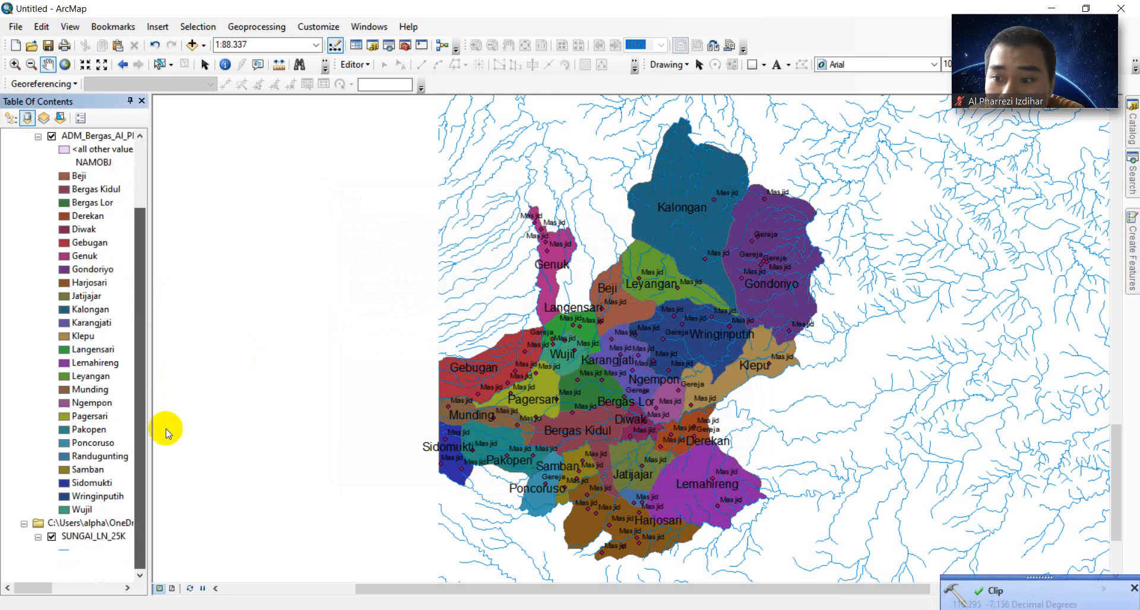
{"action": "left_click", "coordinate": [52, 536]}
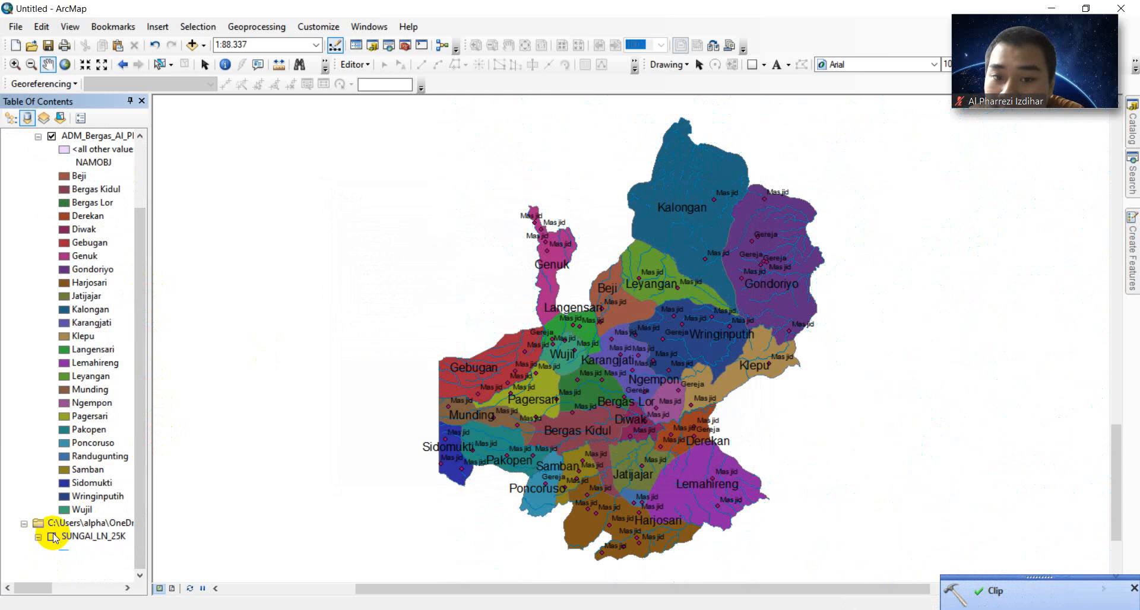
{"action": "right_click", "coordinate": [71, 537]}
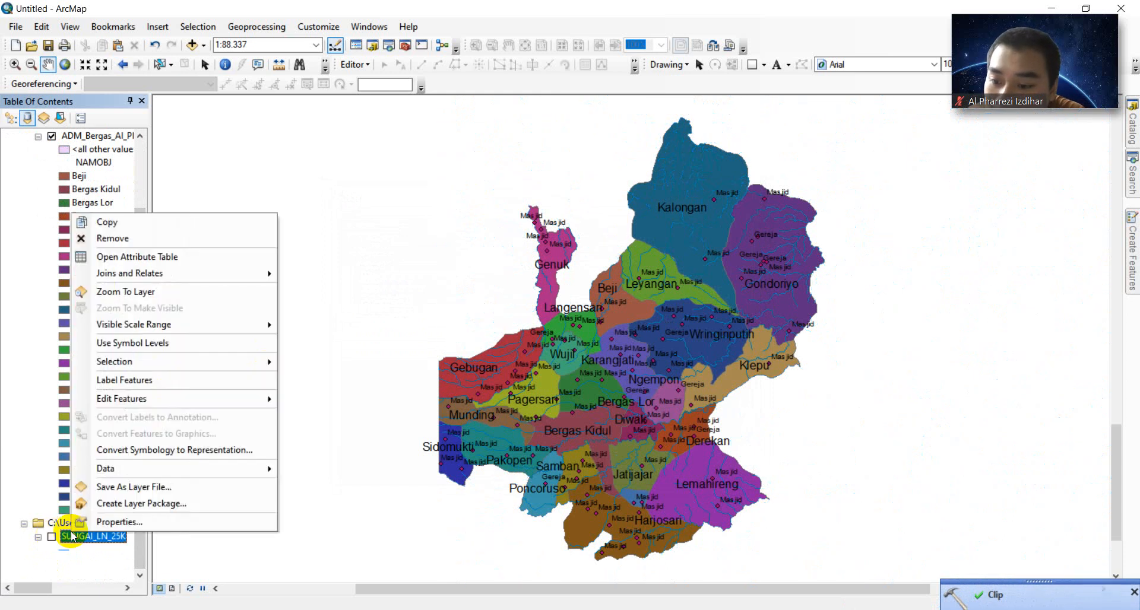
{"action": "left_click", "coordinate": [193, 237]}
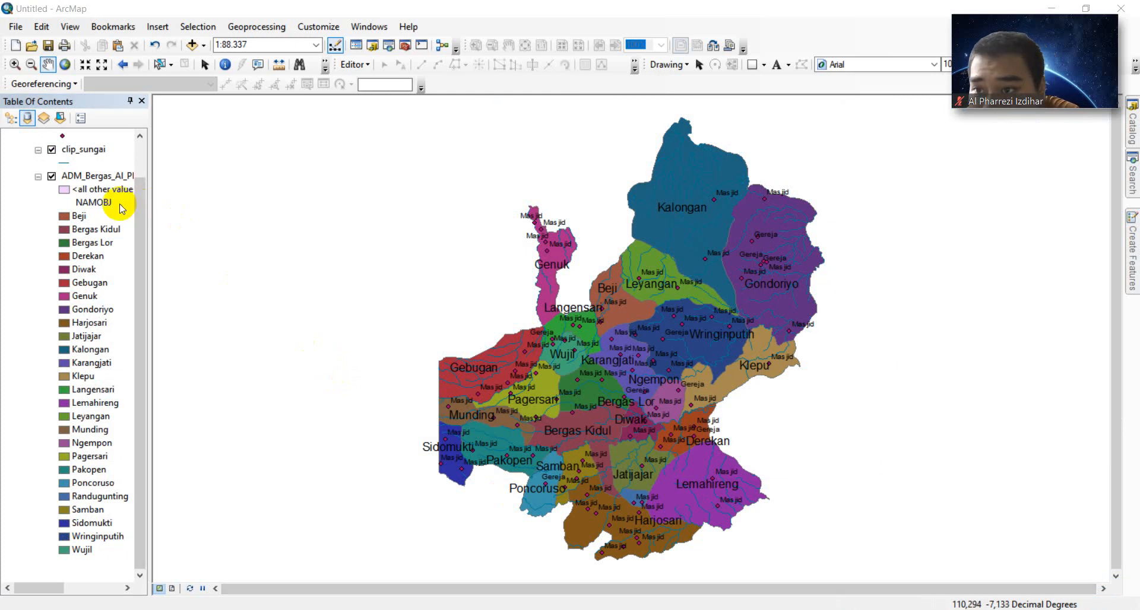
{"action": "right_click", "coordinate": [77, 154]}
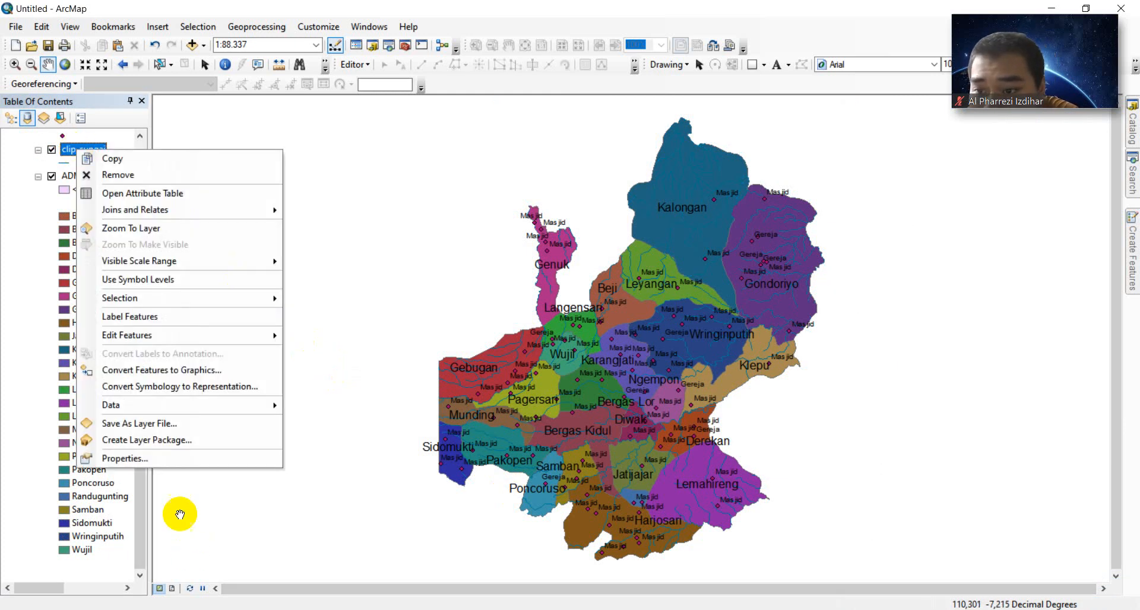
- Turn on NAMOBJ river-name labels for clip_sungai in 8-point Arial and apply them
{"action": "left_click", "coordinate": [184, 459]}
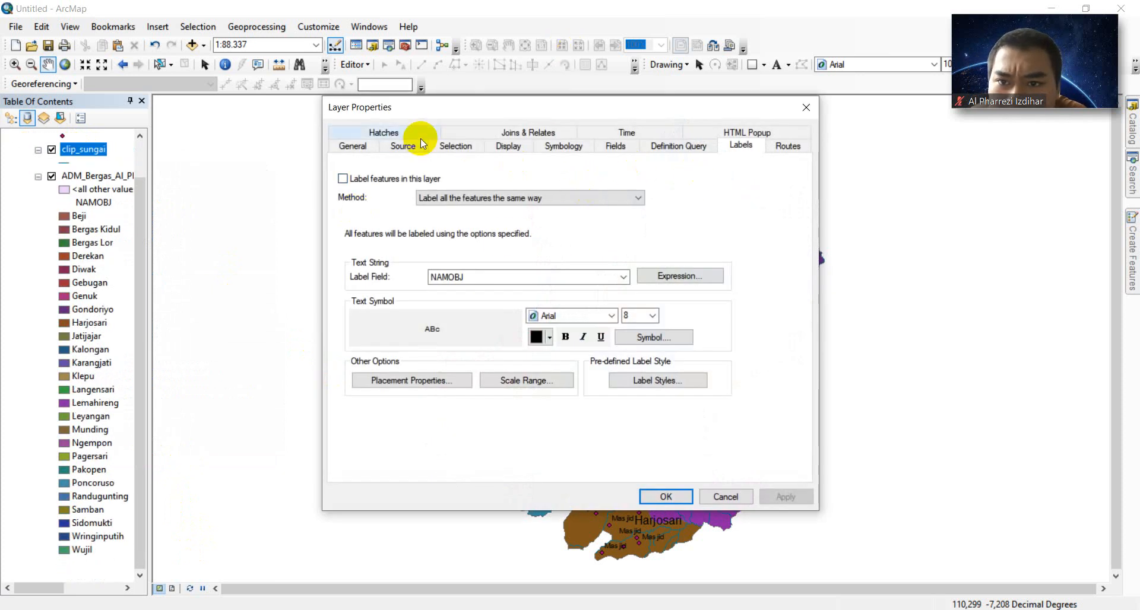
{"action": "left_click", "coordinate": [343, 178]}
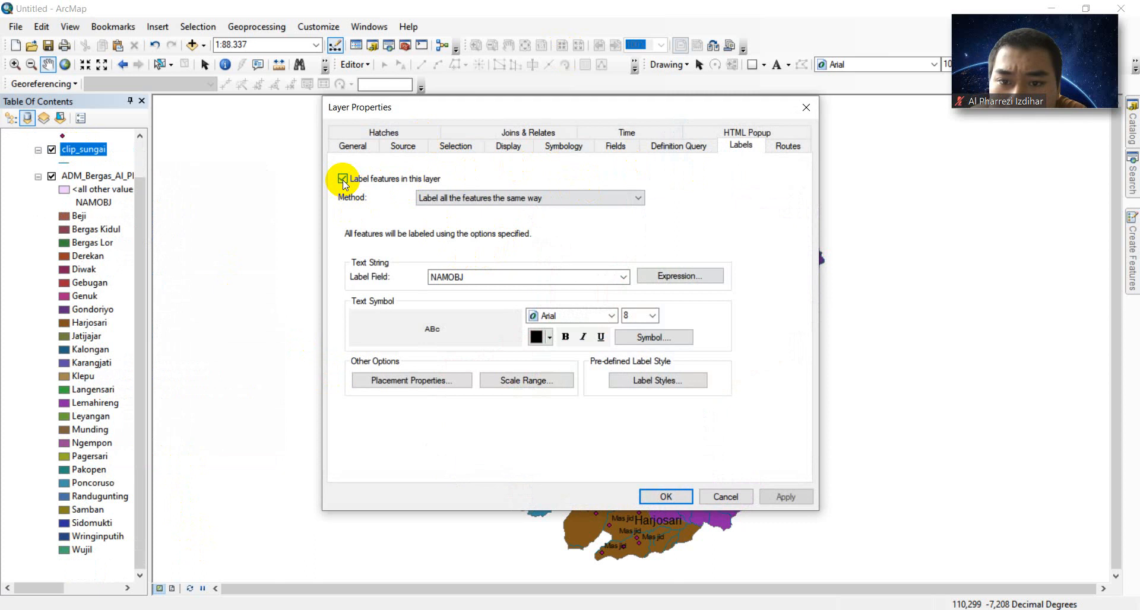
{"action": "left_click", "coordinate": [639, 317]}
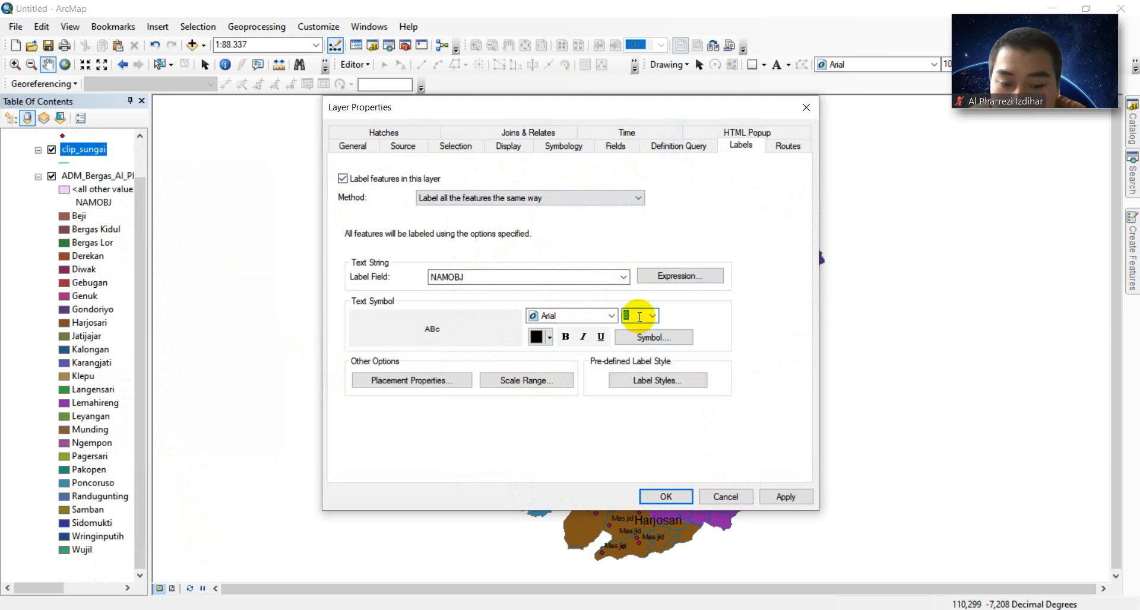
{"action": "type", "text": "910"}
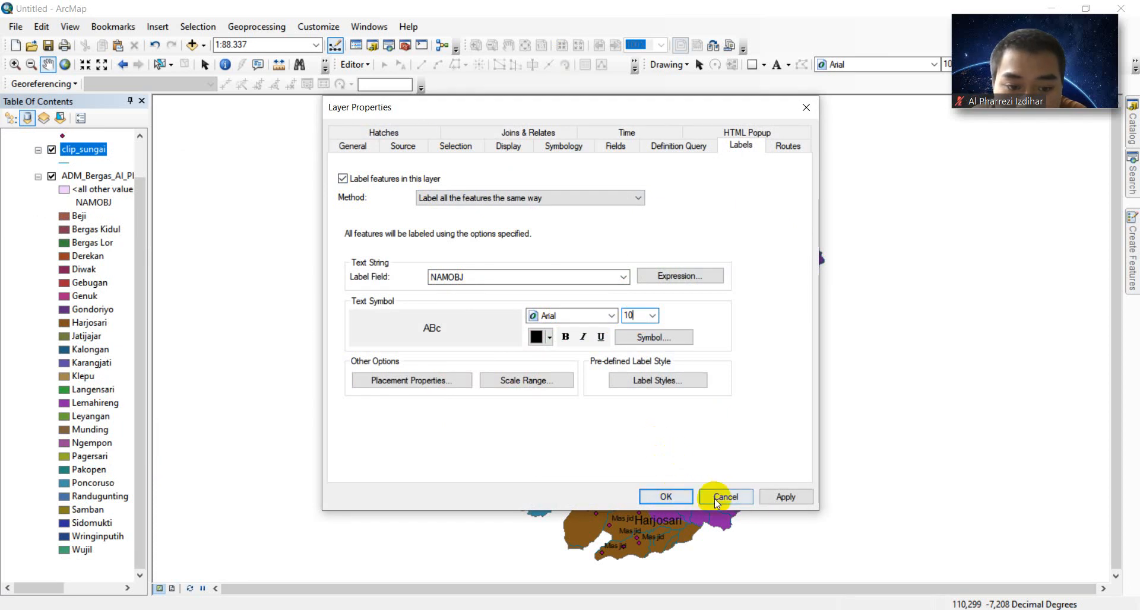
{"action": "left_click", "coordinate": [774, 497]}
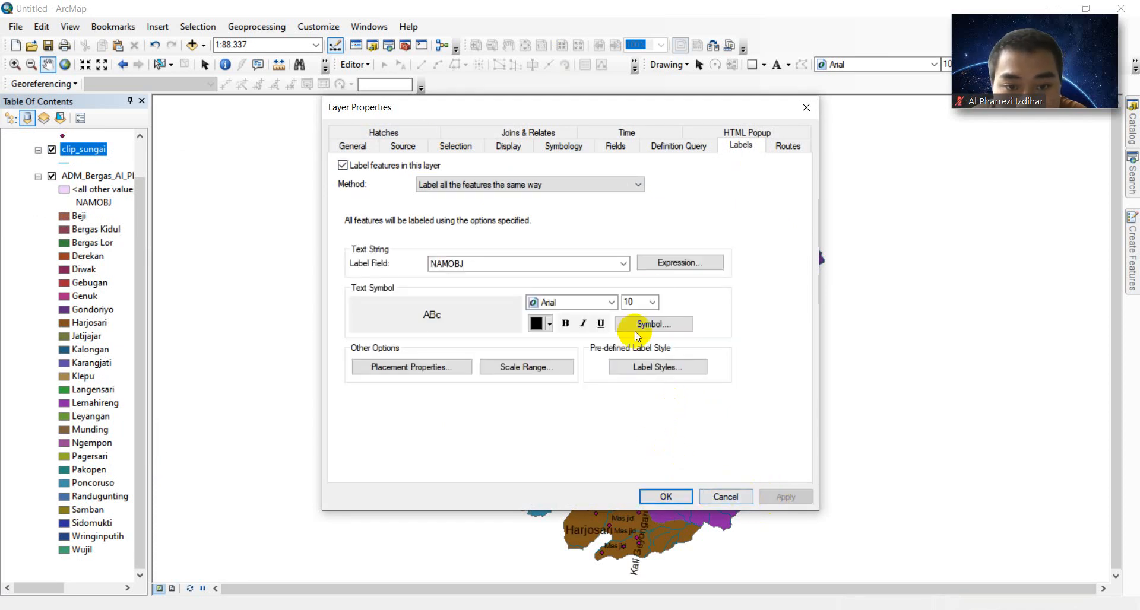
{"action": "double_click", "coordinate": [634, 302]}
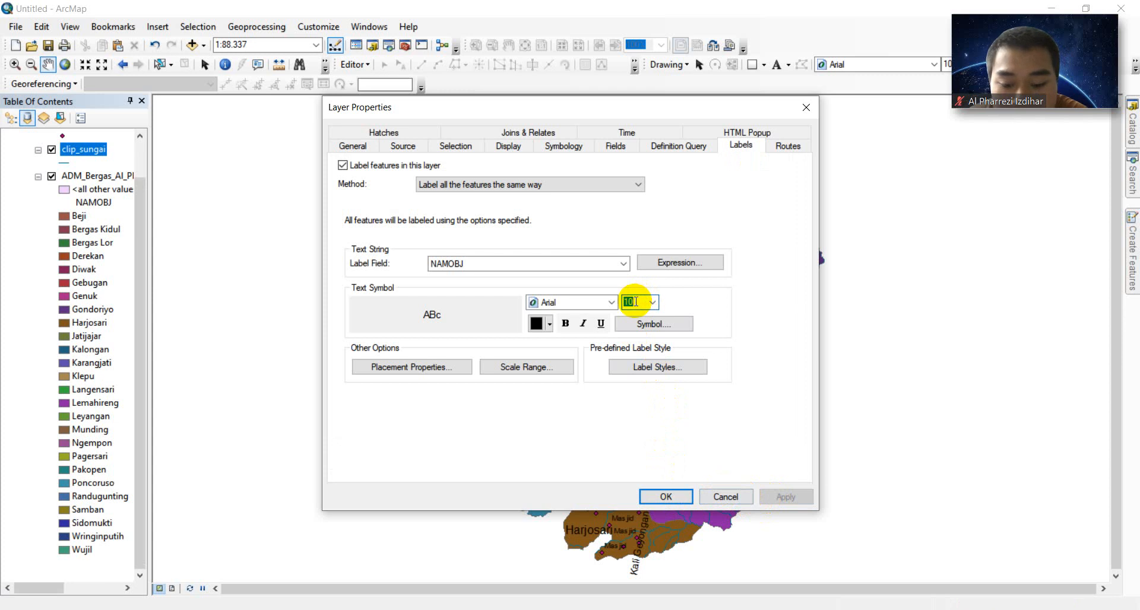
{"action": "type", "text": "8"}
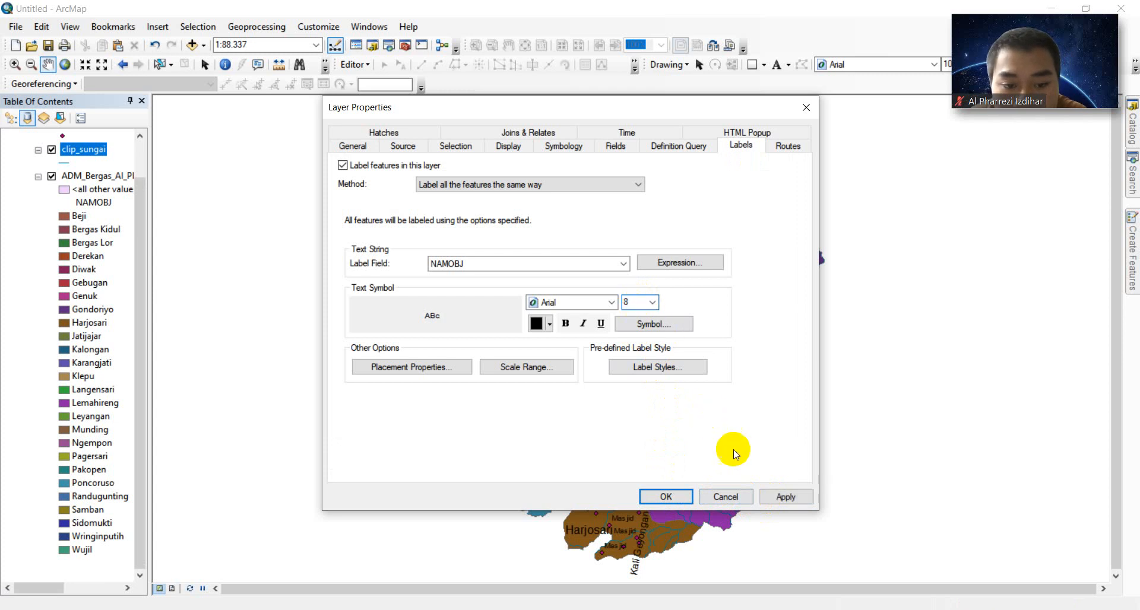
{"action": "left_click", "coordinate": [778, 491]}
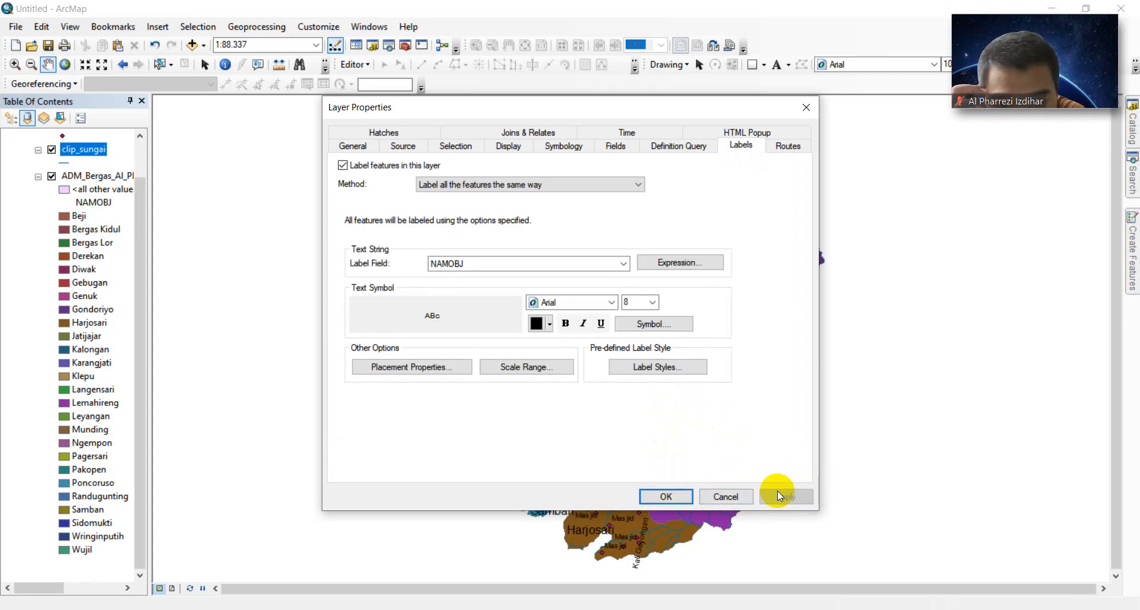
{"action": "left_click", "coordinate": [671, 496]}
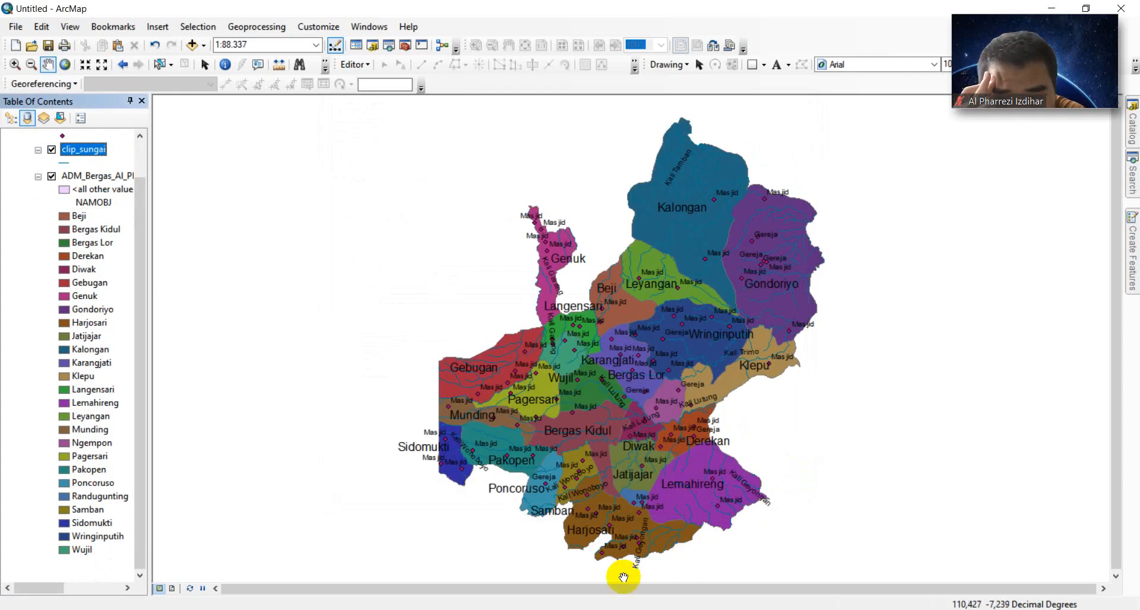
{"action": "mouse_move", "coordinate": [747, 609]}
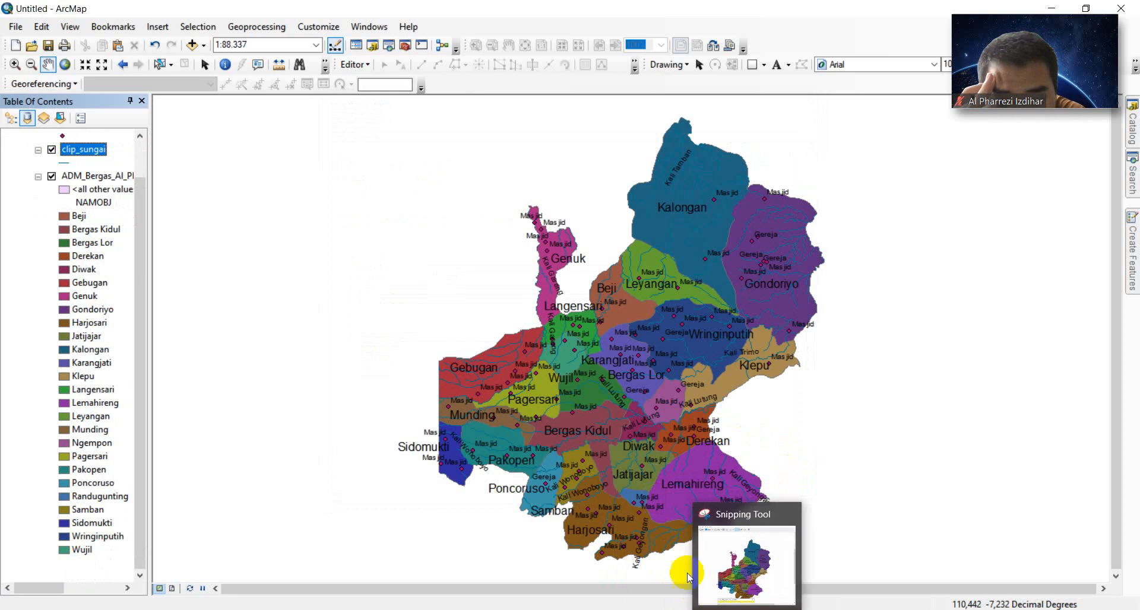
{"action": "mouse_move", "coordinate": [703, 563]}
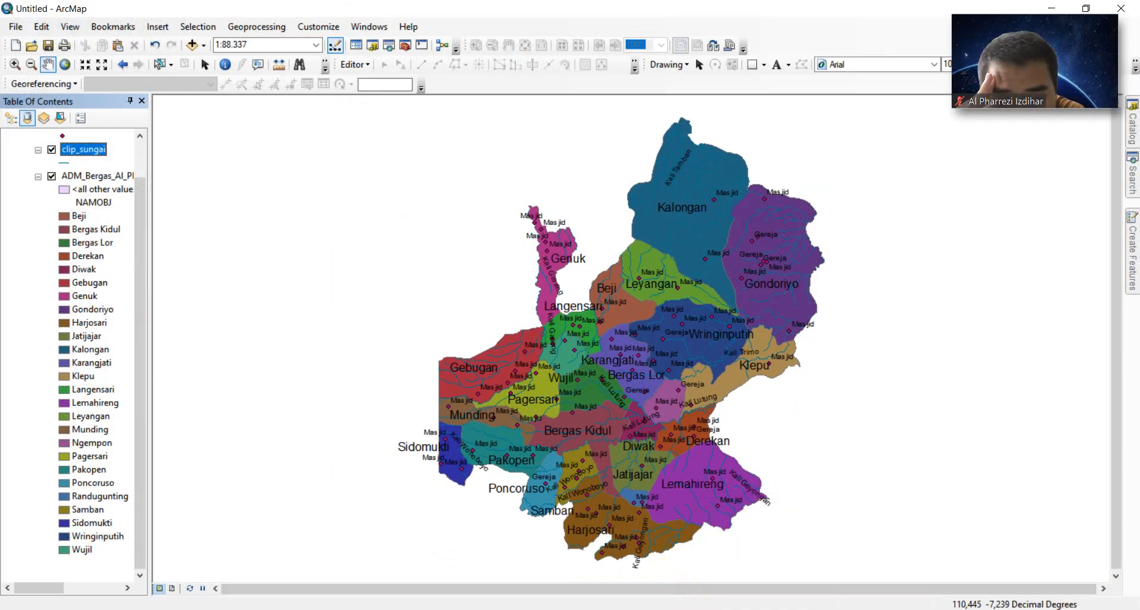
{"action": "left_click", "coordinate": [496, 609]}
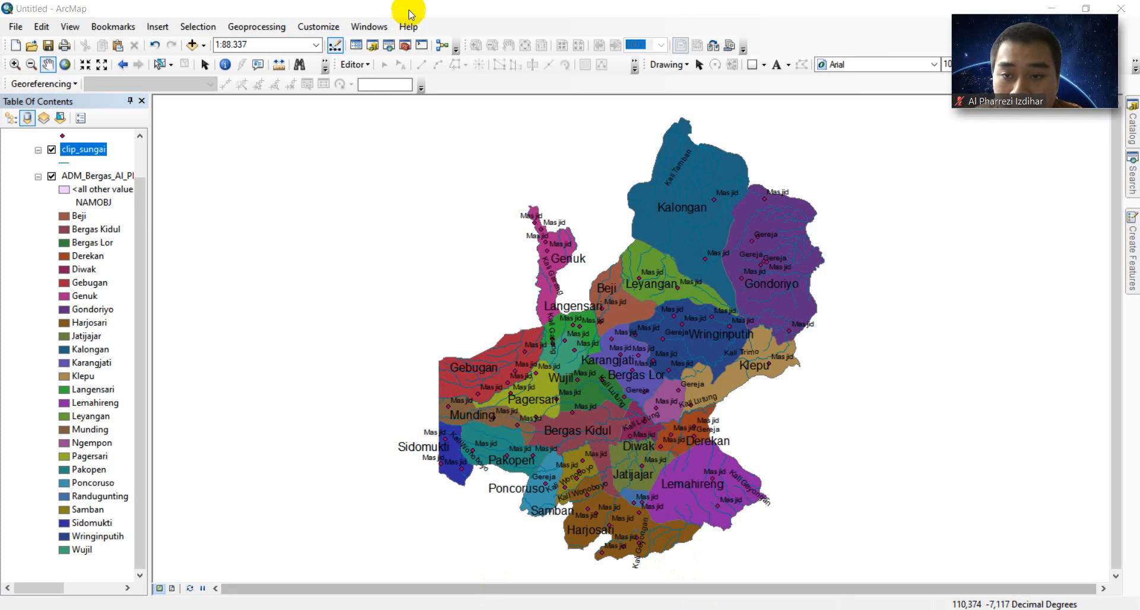
- Export the map as a JPEG into MODUL 3, named Clip_ plus the author's name and _109
{"action": "left_click", "coordinate": [17, 27]}
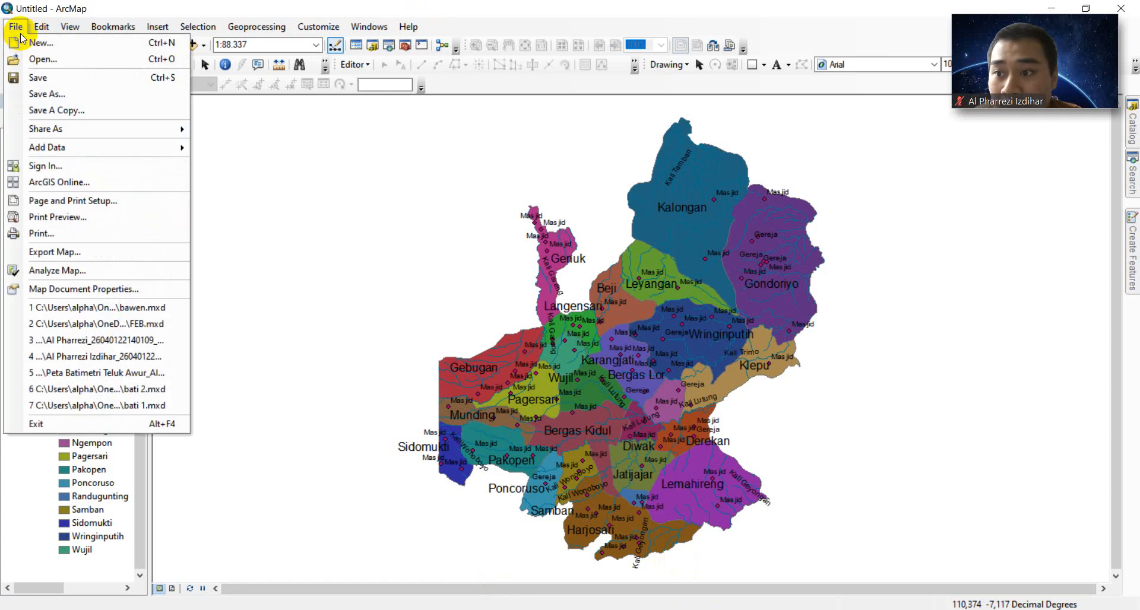
{"action": "left_click", "coordinate": [93, 264]}
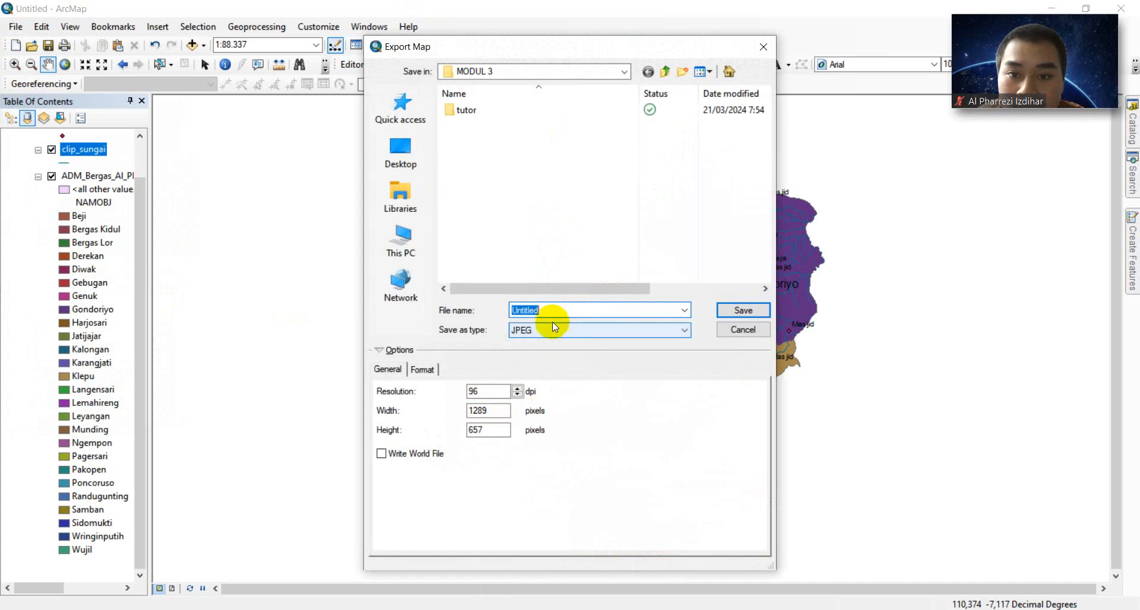
{"action": "left_click", "coordinate": [544, 314]}
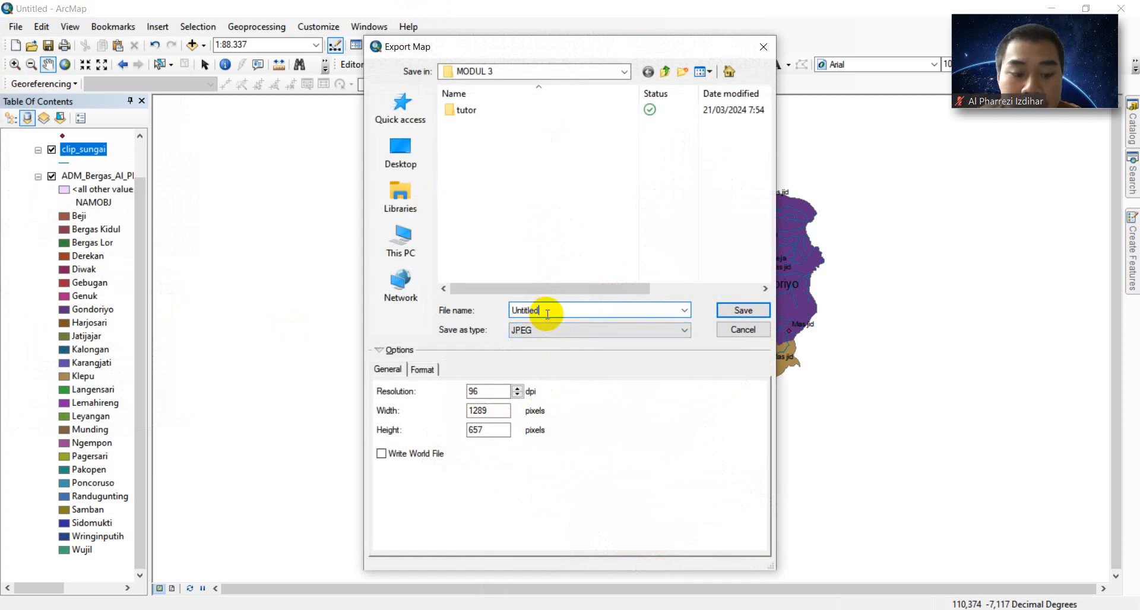
{"action": "key", "text": "BackSpace"}
{"action": "key", "text": "BackSpace"}
{"action": "key", "text": "BackSpace"}
{"action": "key", "text": "BackSpace"}
{"action": "key", "text": "BackSpace"}
{"action": "key", "text": "BackSpace"}
{"action": "key", "text": "BackSpace"}
{"action": "key", "text": "BackSpace"}
{"action": "type", "text": "C"}
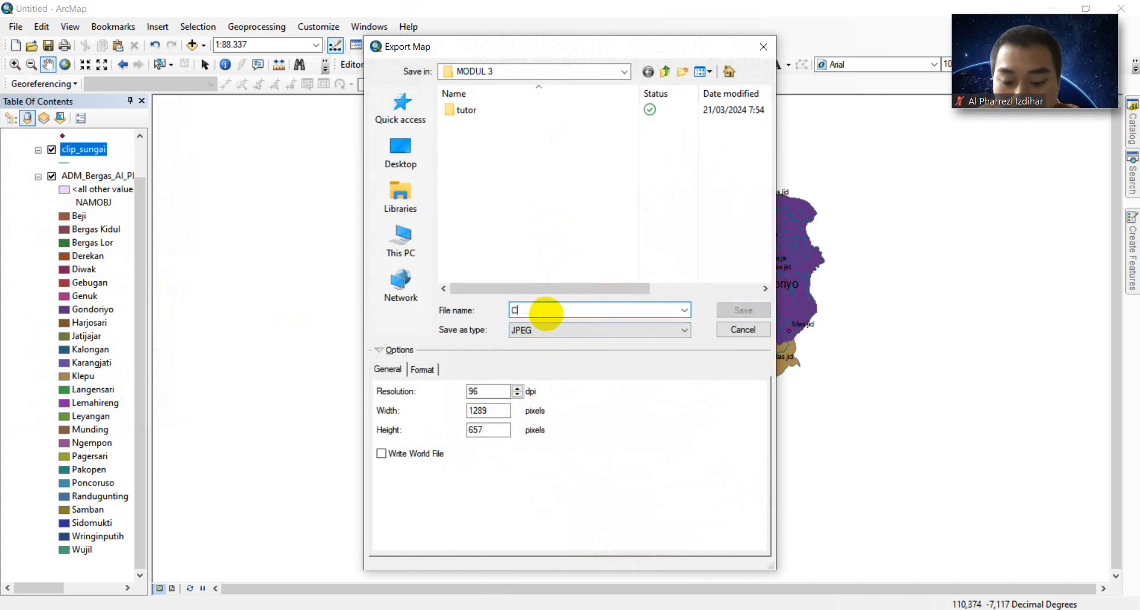
{"action": "type", "text": "lip"}
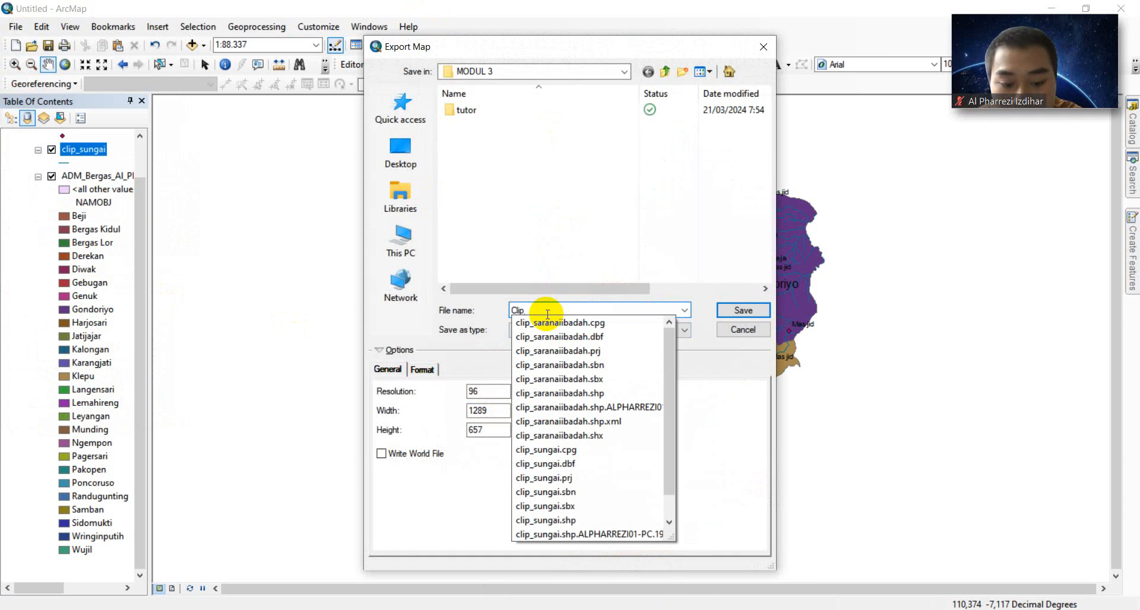
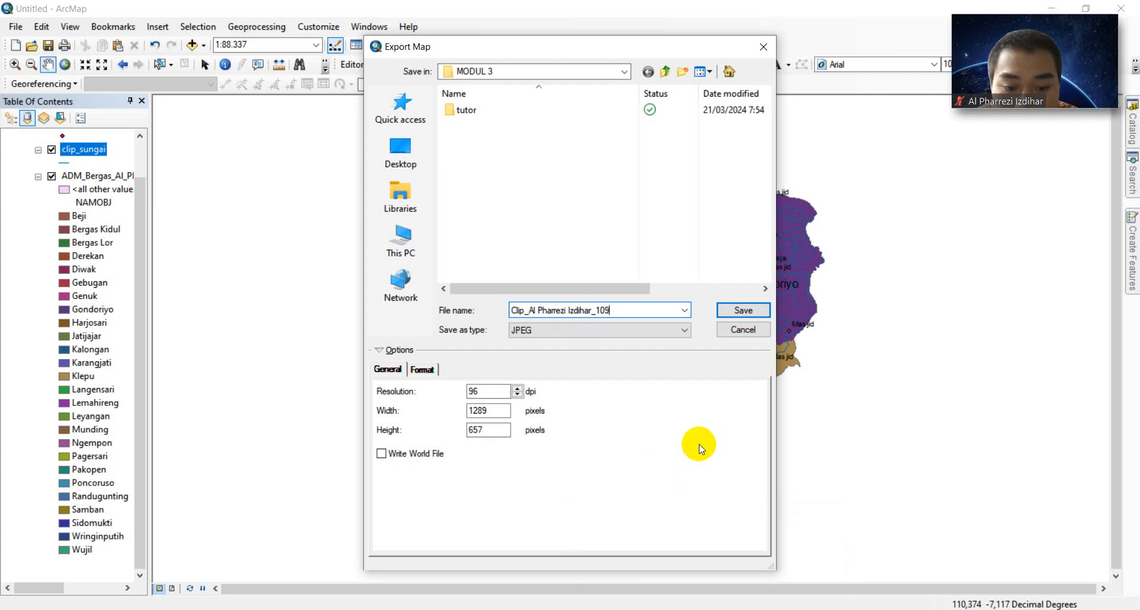
{"action": "left_click", "coordinate": [740, 310]}
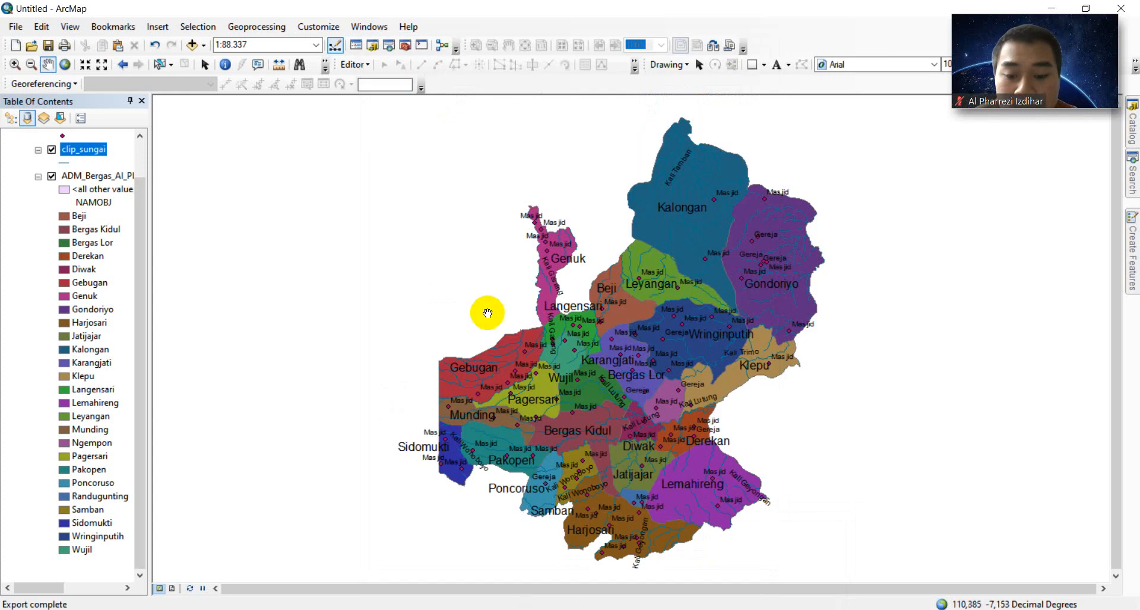
- Hide the clip_saranaiibadah worship-point and clip_sungai river layers in the Table of Contents
{"action": "left_click_drag", "start_coordinate": [141, 255], "coordinate": [153, 198]}
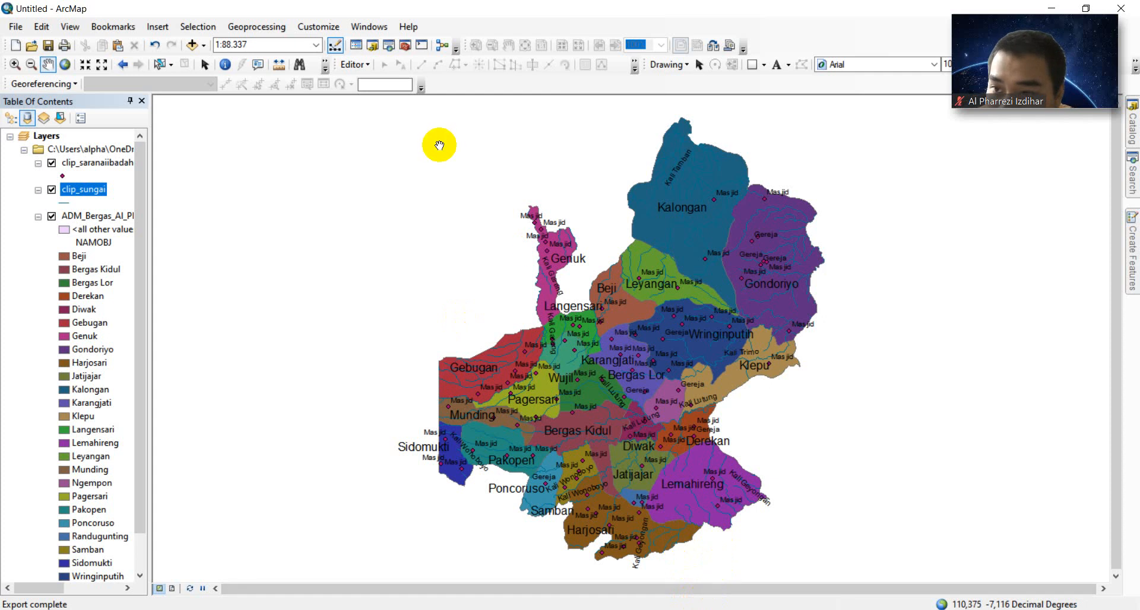
{"action": "left_click", "coordinate": [51, 162]}
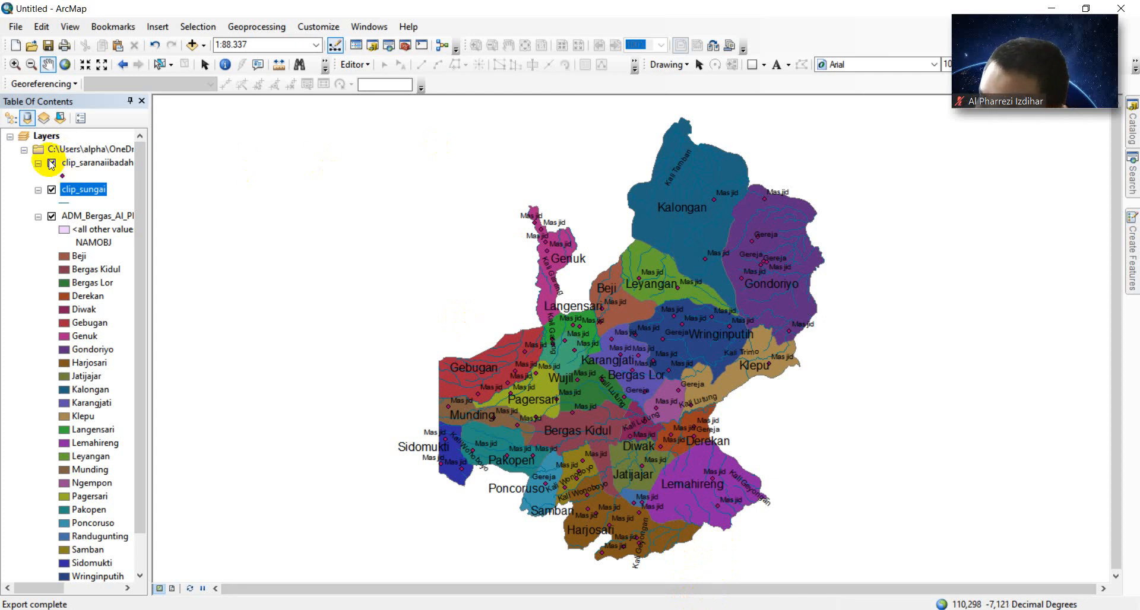
{"action": "left_click", "coordinate": [52, 190]}
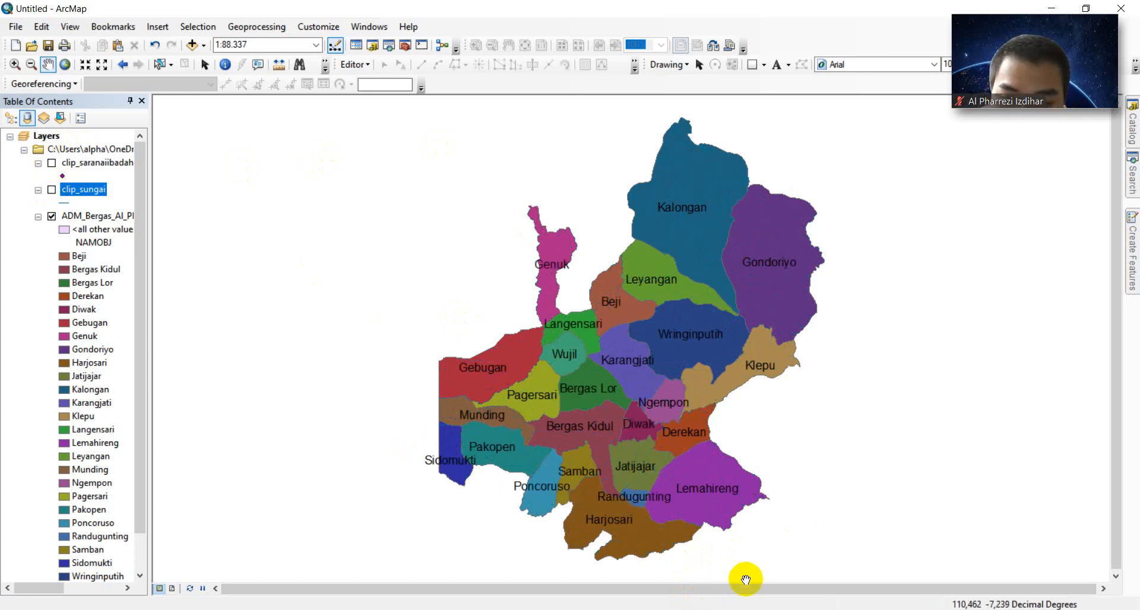
{"action": "left_click", "coordinate": [707, 609]}
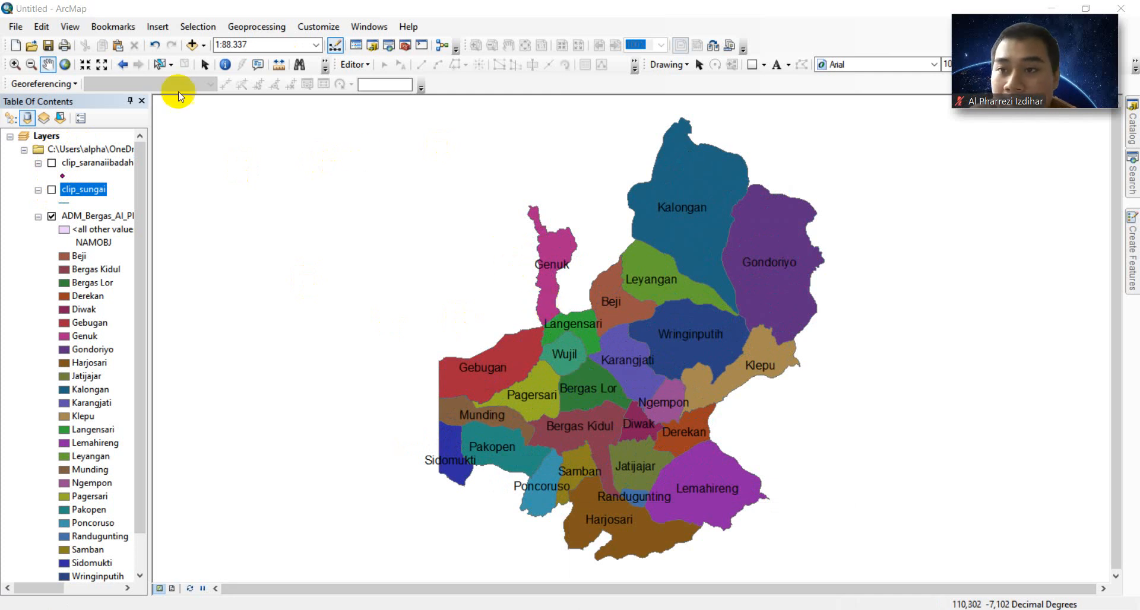
- Add AGRISAWAH_AR_25K.shp from ArcGIS\KOTA SEMARANG\KOTASEMARANG as a map layer
{"action": "left_click", "coordinate": [205, 45]}
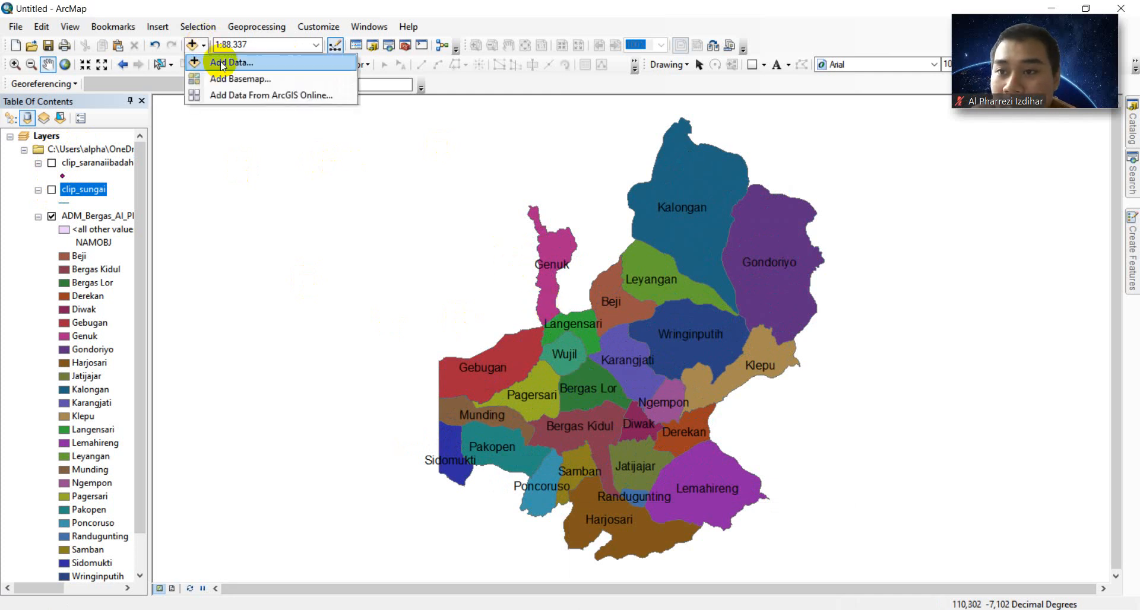
{"action": "left_click", "coordinate": [220, 62]}
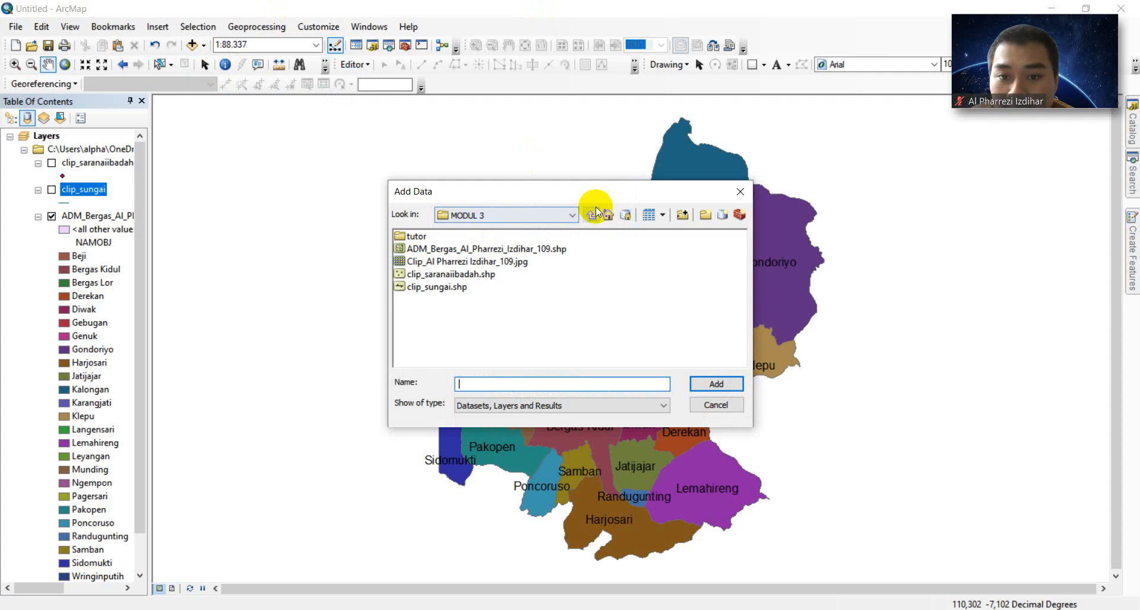
{"action": "left_click", "coordinate": [591, 215]}
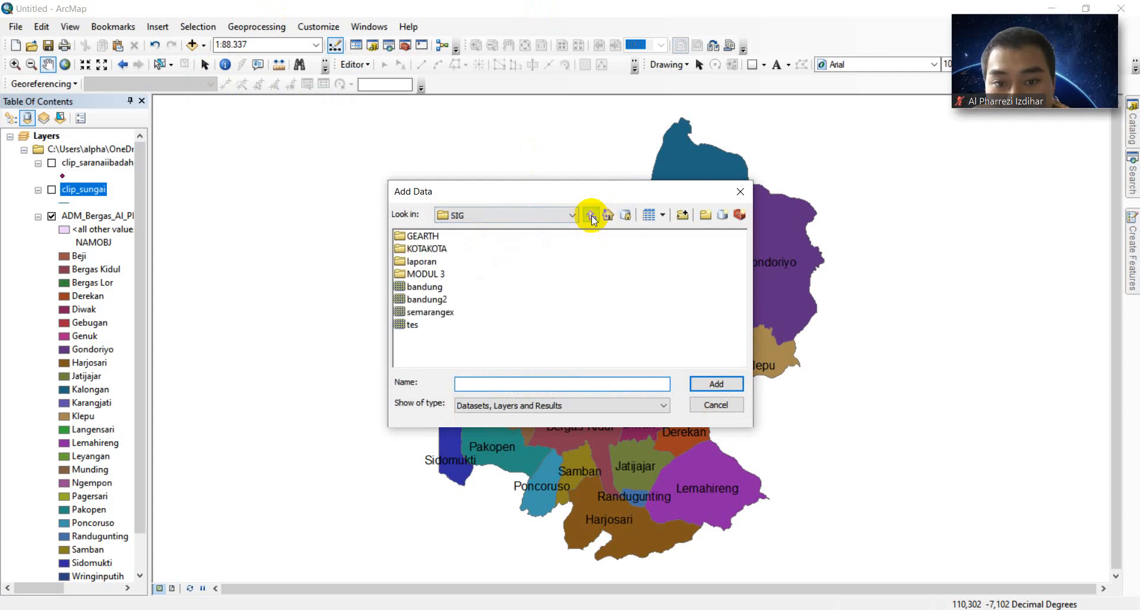
{"action": "left_click", "coordinate": [591, 217]}
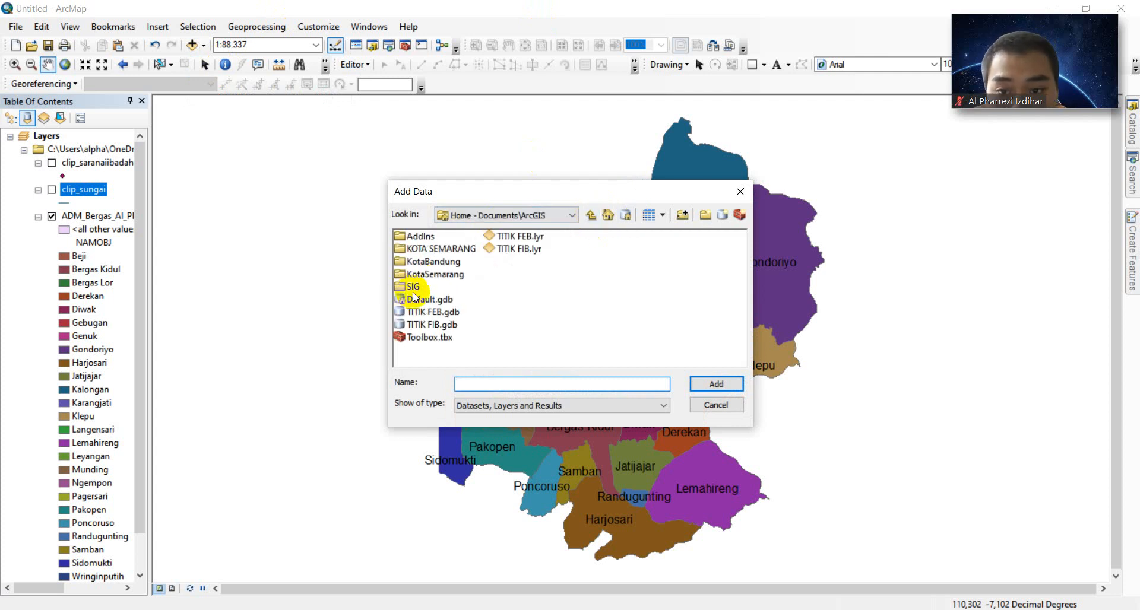
{"action": "double_click", "coordinate": [444, 252]}
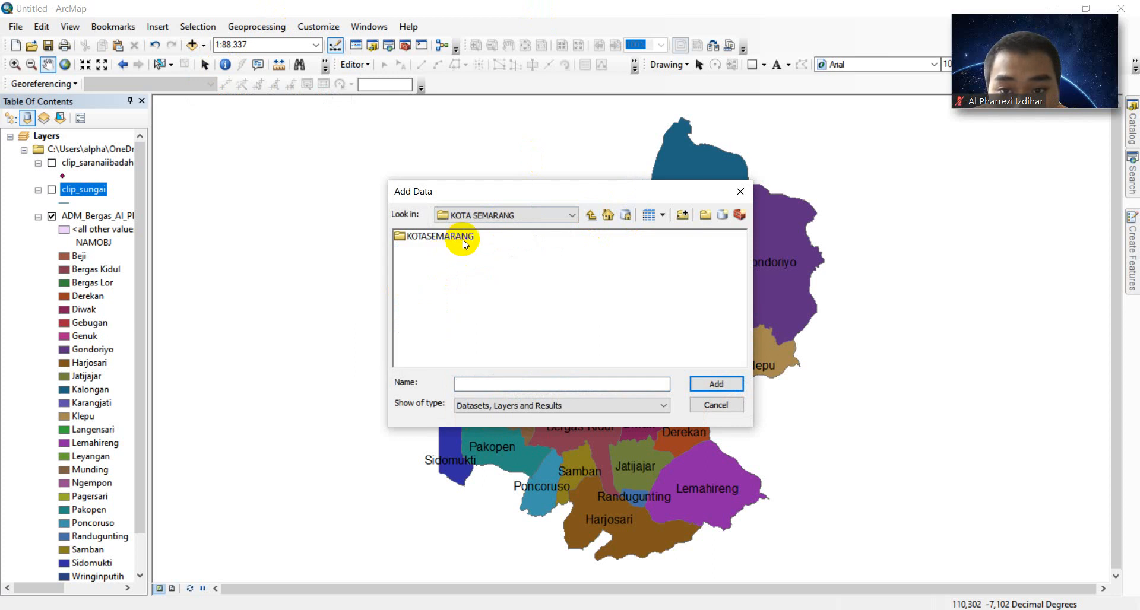
{"action": "double_click", "coordinate": [456, 238]}
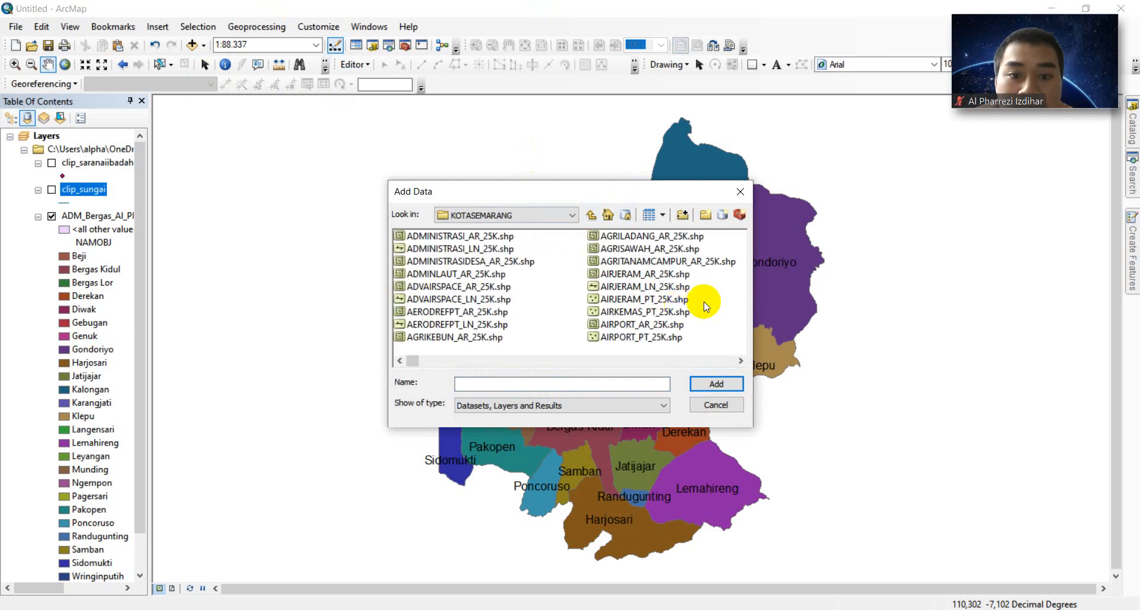
{"action": "left_click", "coordinate": [660, 249]}
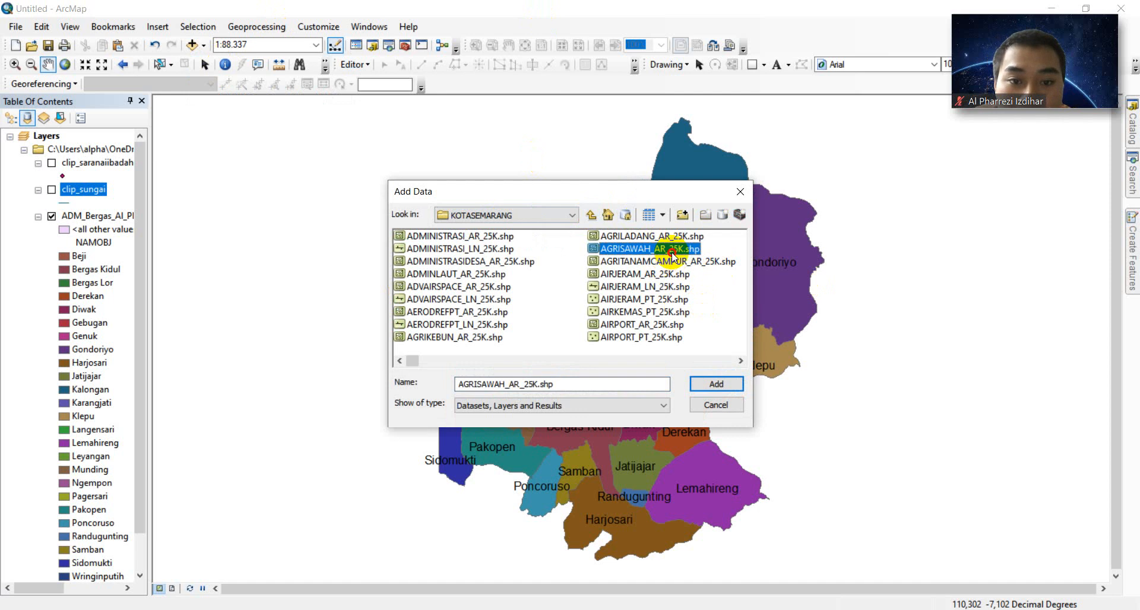
{"action": "left_click", "coordinate": [709, 387]}
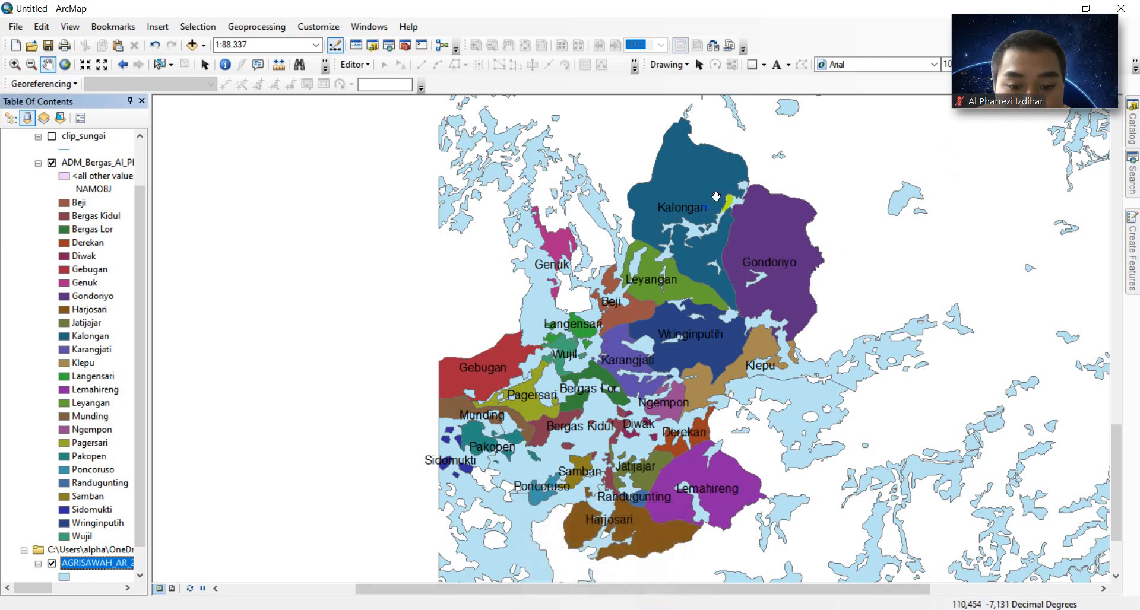
{"action": "mouse_move", "coordinate": [673, 609]}
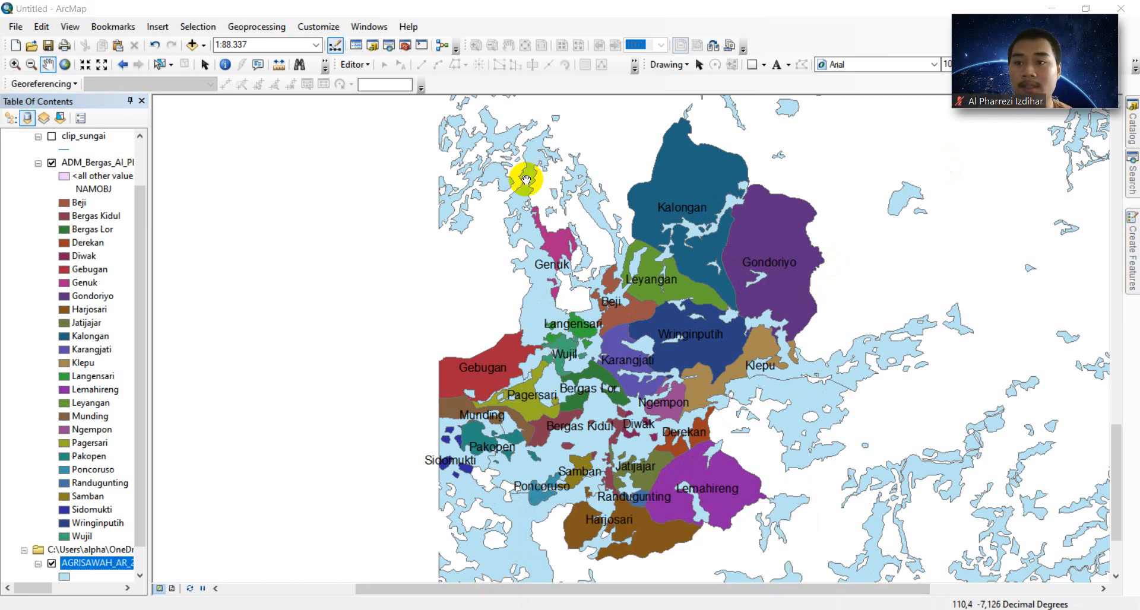
- Open the Clip tool with AGRISAWAH_AR_25K.shp as the input features
{"action": "left_click", "coordinate": [273, 31]}
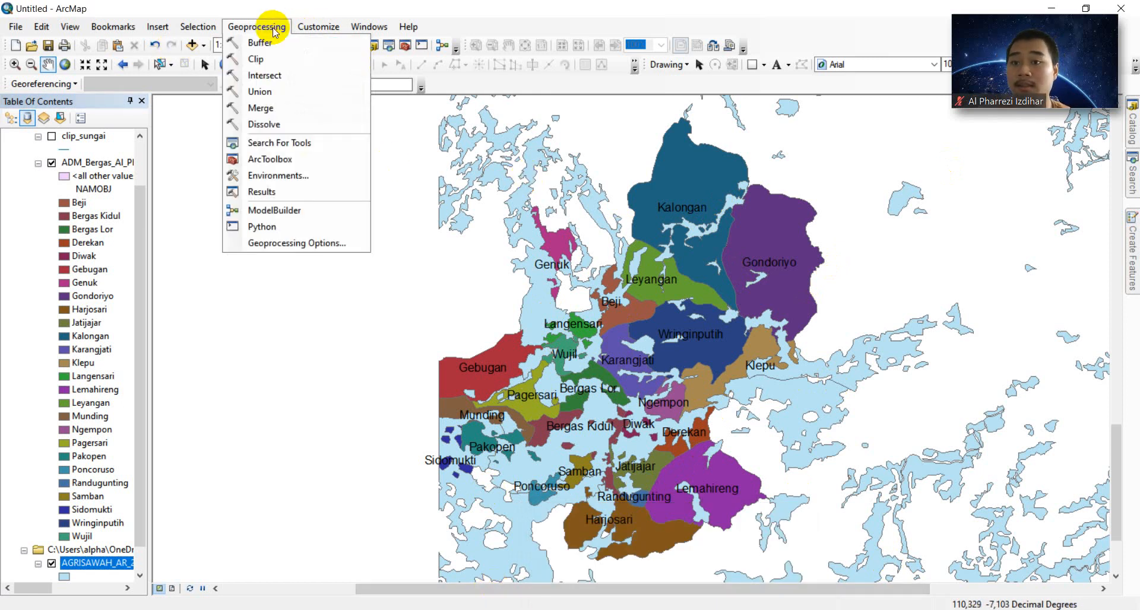
{"action": "left_click", "coordinate": [257, 61]}
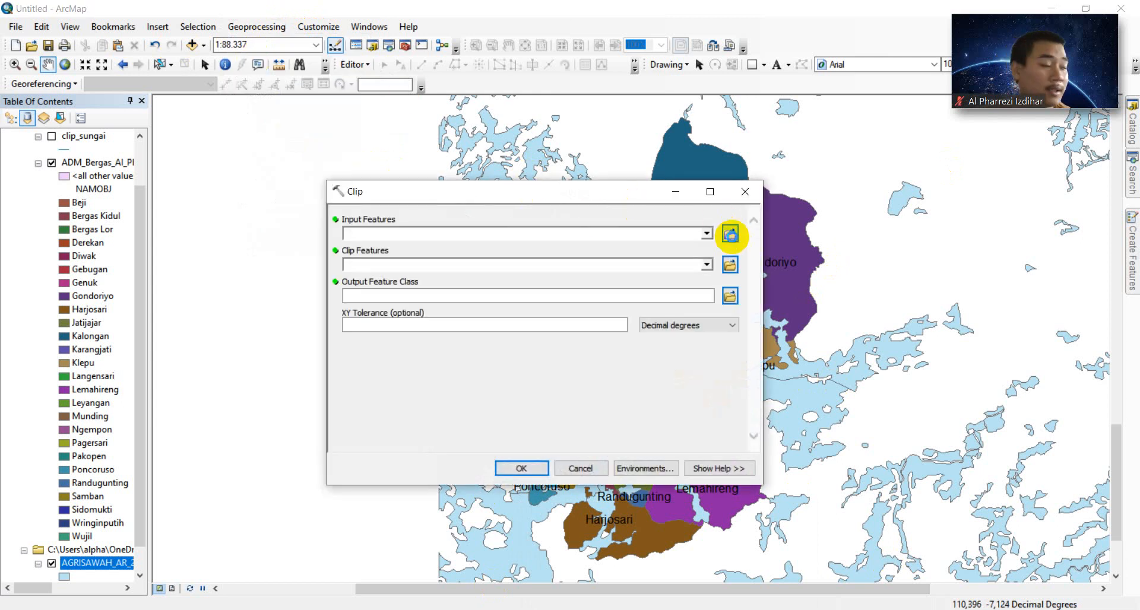
{"action": "left_click", "coordinate": [729, 233]}
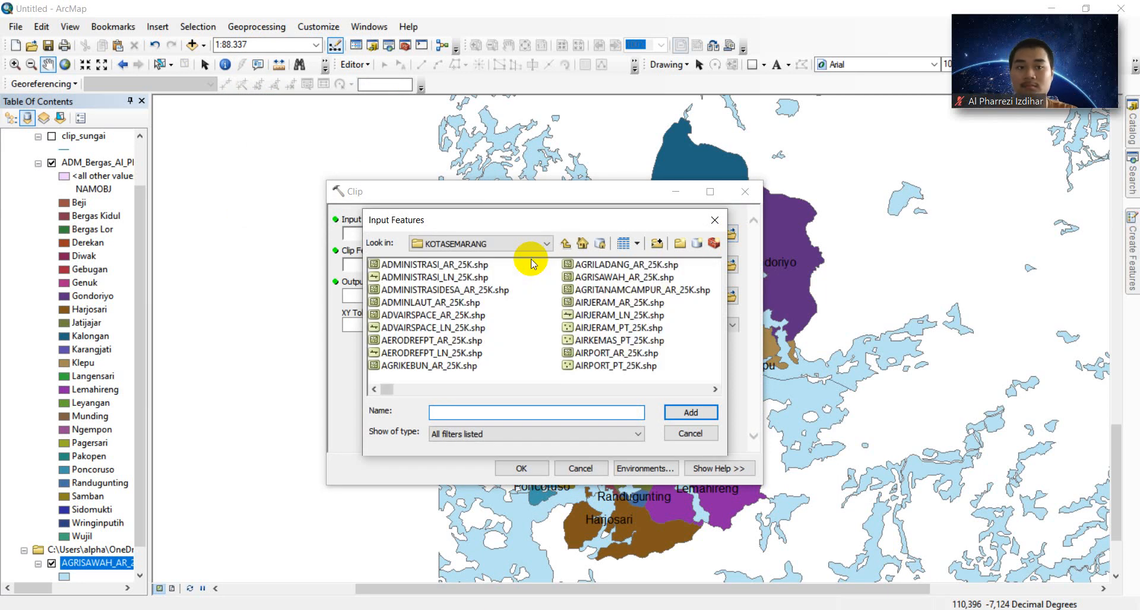
{"action": "left_click", "coordinate": [584, 277]}
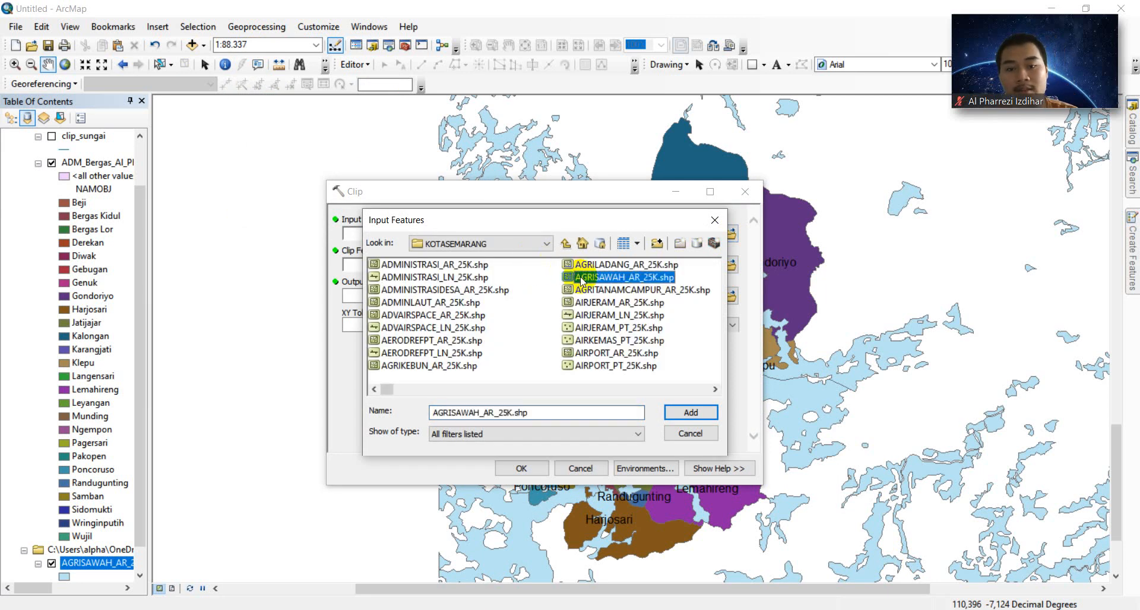
{"action": "left_click", "coordinate": [704, 412]}
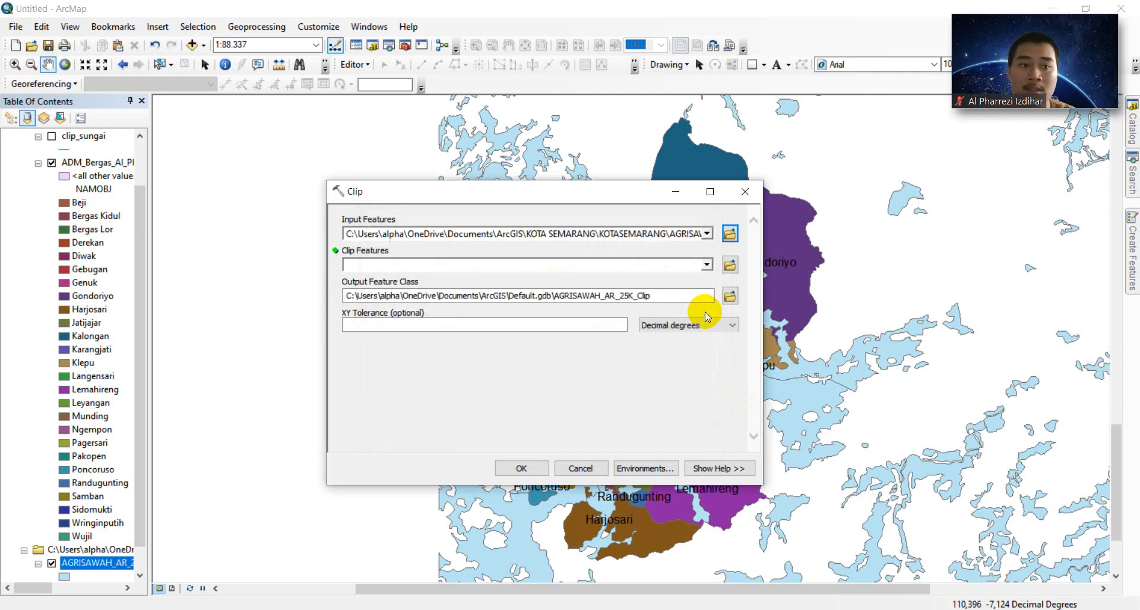
- Set the Bergas administrative boundary shapefile from SIG\MODUL 3 as the clip features
{"action": "left_click", "coordinate": [731, 265]}
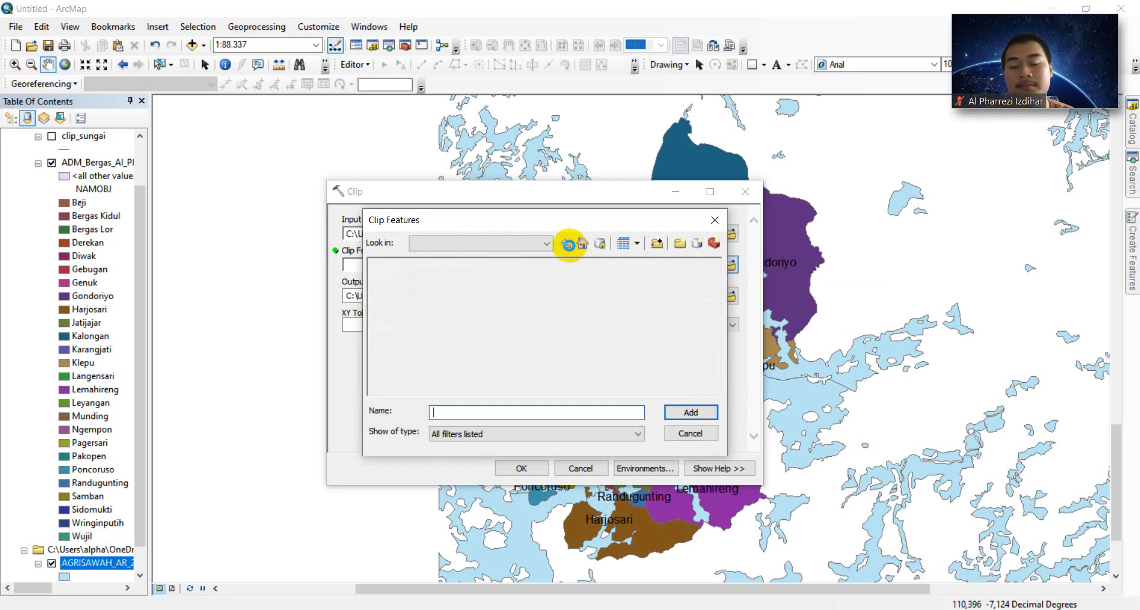
{"action": "left_click", "coordinate": [569, 245]}
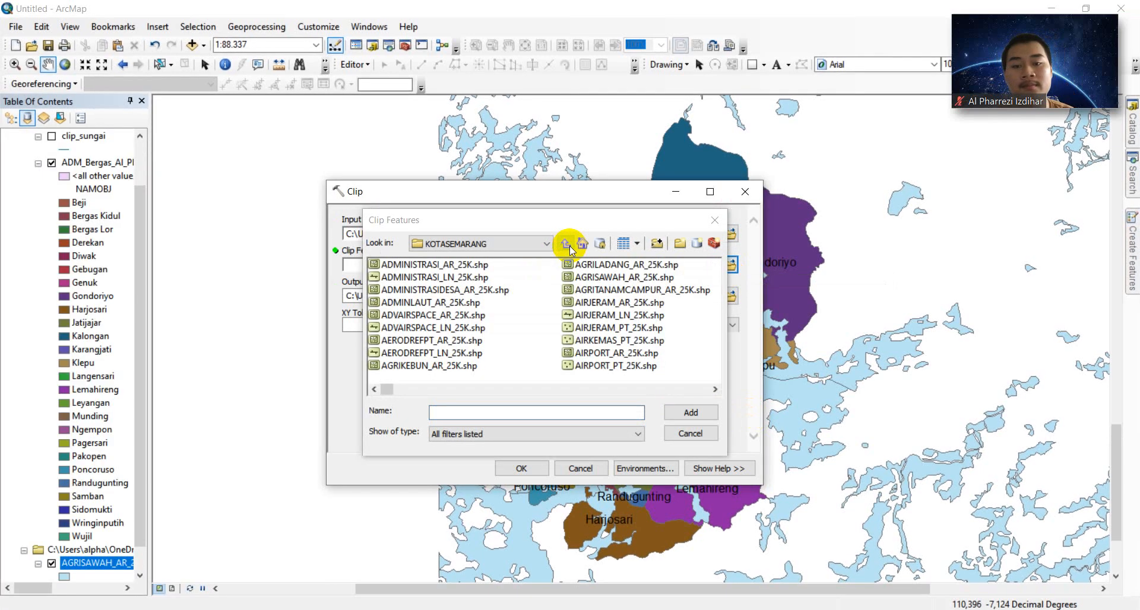
{"action": "left_click", "coordinate": [568, 246]}
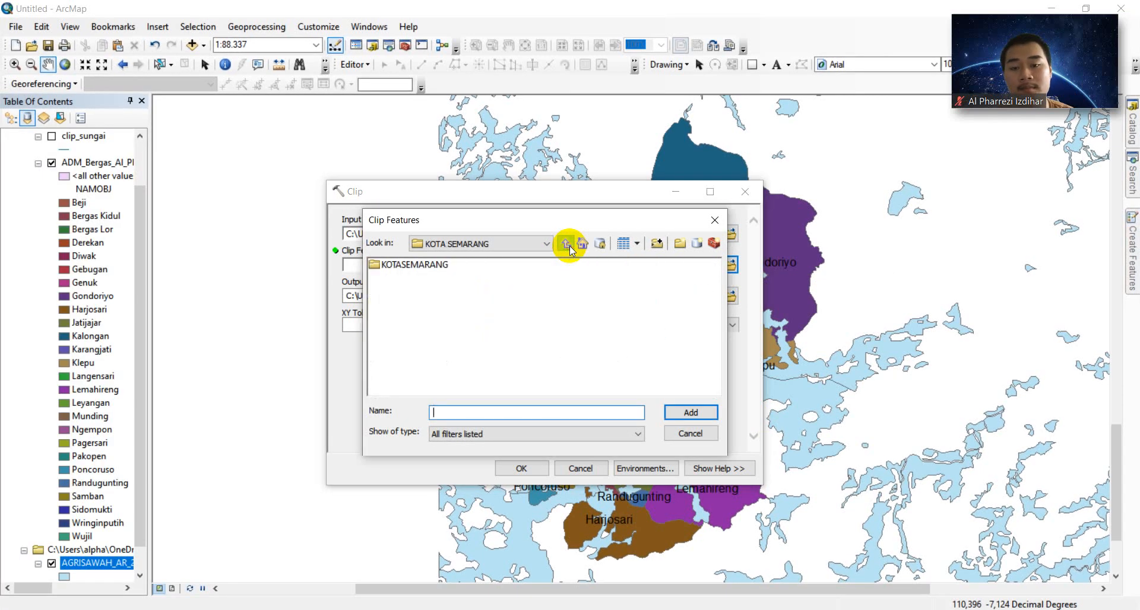
{"action": "left_click", "coordinate": [389, 313]}
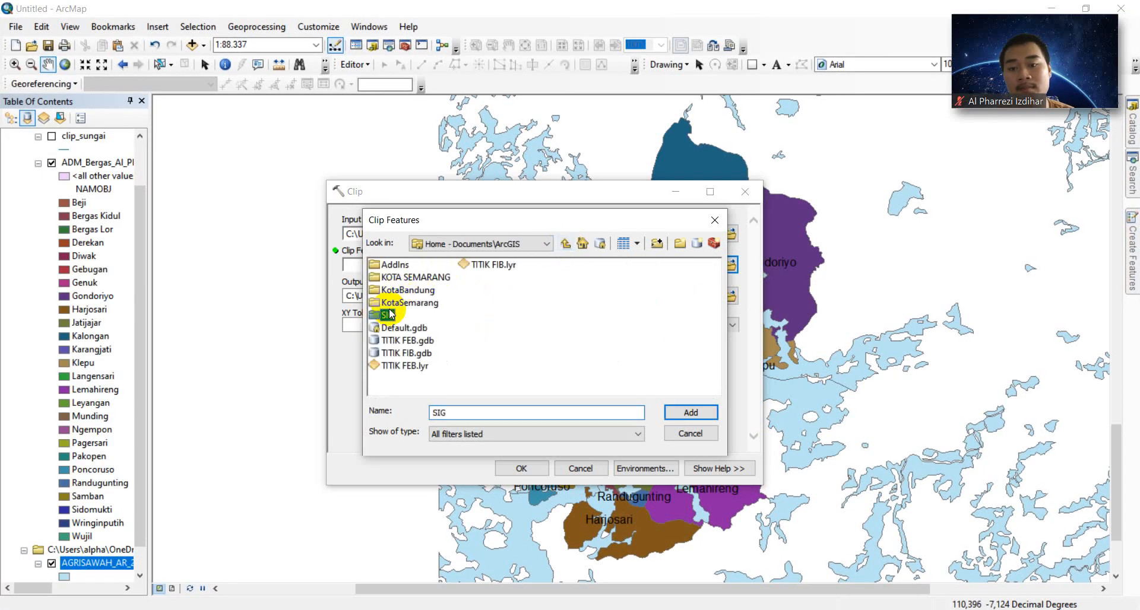
{"action": "double_click", "coordinate": [390, 313]}
{"action": "left_click", "coordinate": [406, 303]}
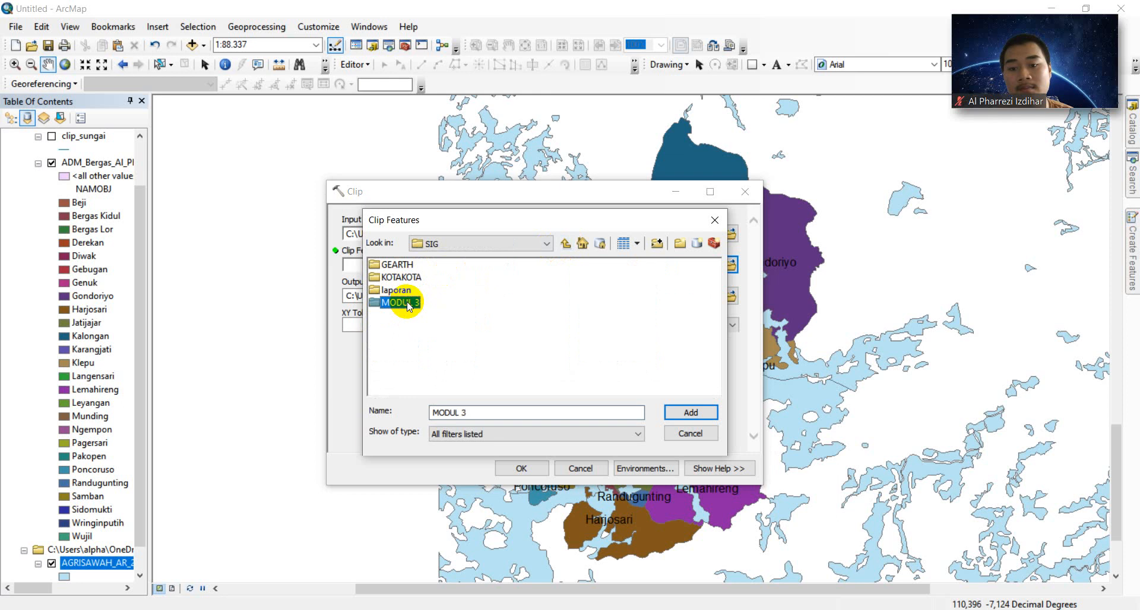
{"action": "double_click", "coordinate": [398, 303]}
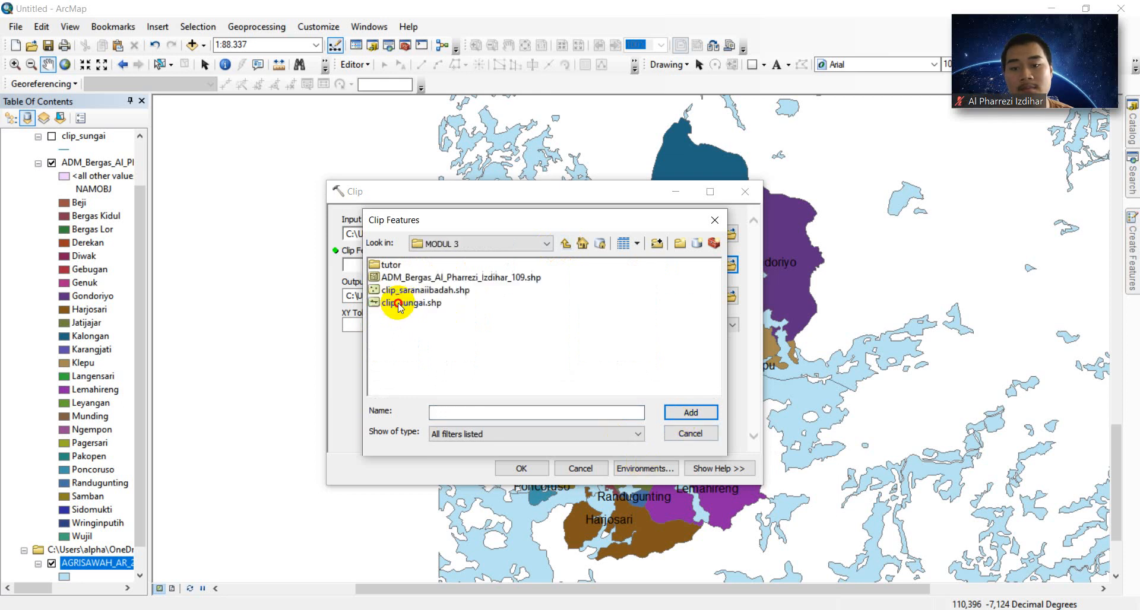
{"action": "left_click", "coordinate": [442, 277]}
{"action": "left_click", "coordinate": [691, 412]}
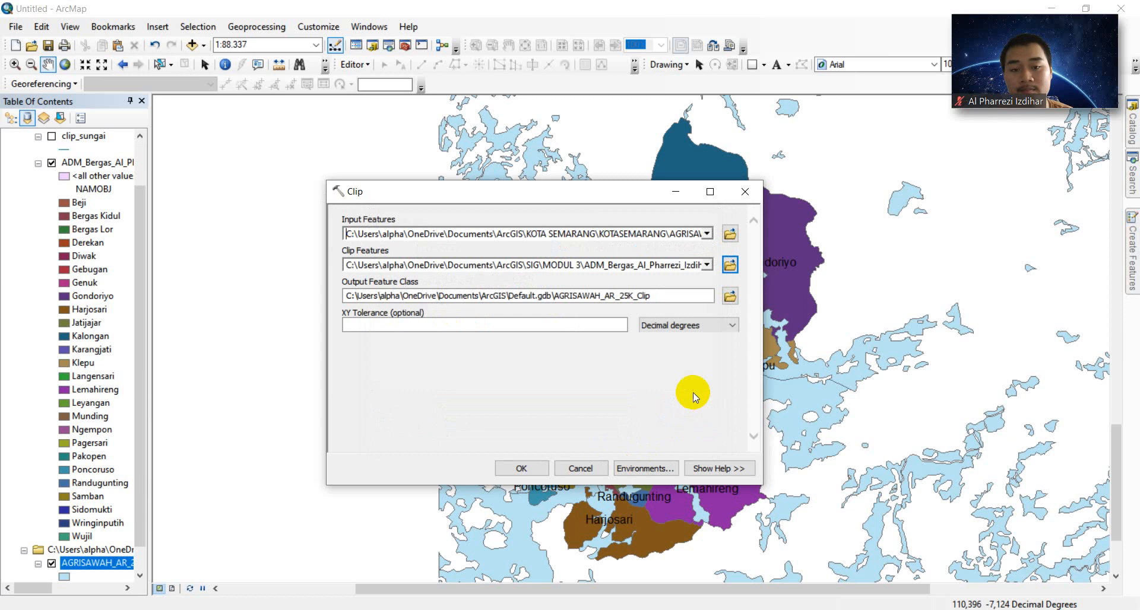
- Set the clip output to clip_agrisawah.shp in MODUL 3
{"action": "left_click", "coordinate": [729, 294]}
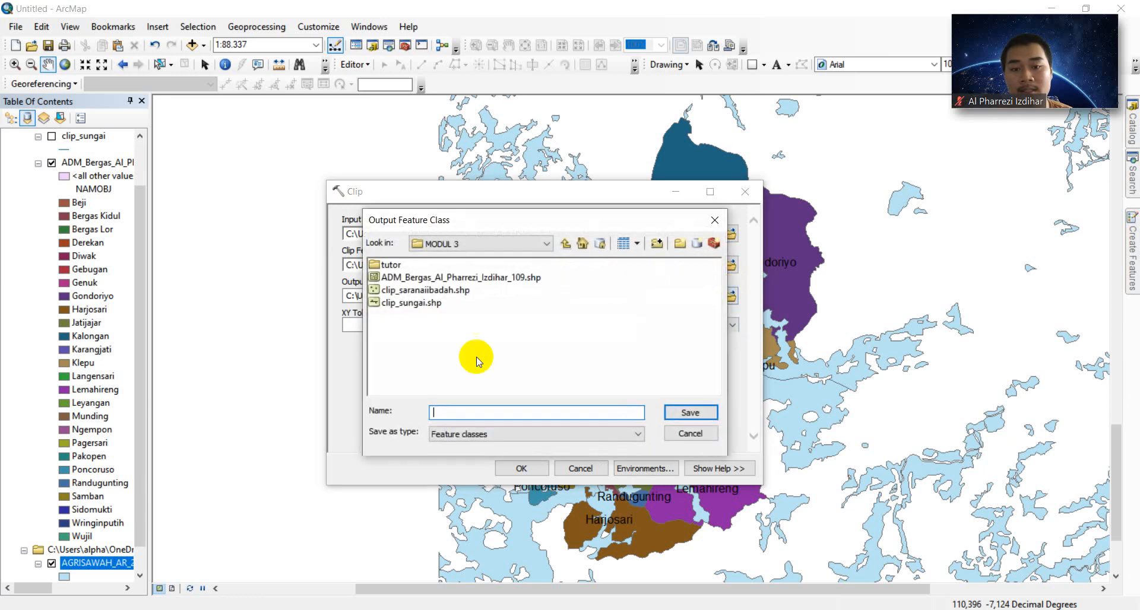
{"action": "left_click", "coordinate": [447, 411]}
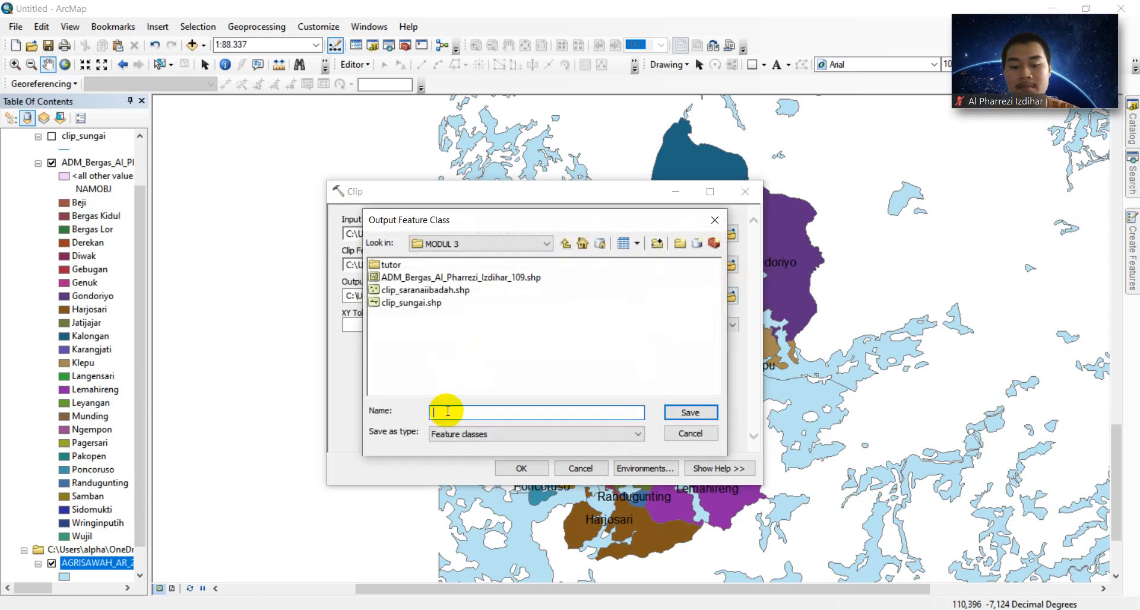
{"action": "type", "text": "clip"}
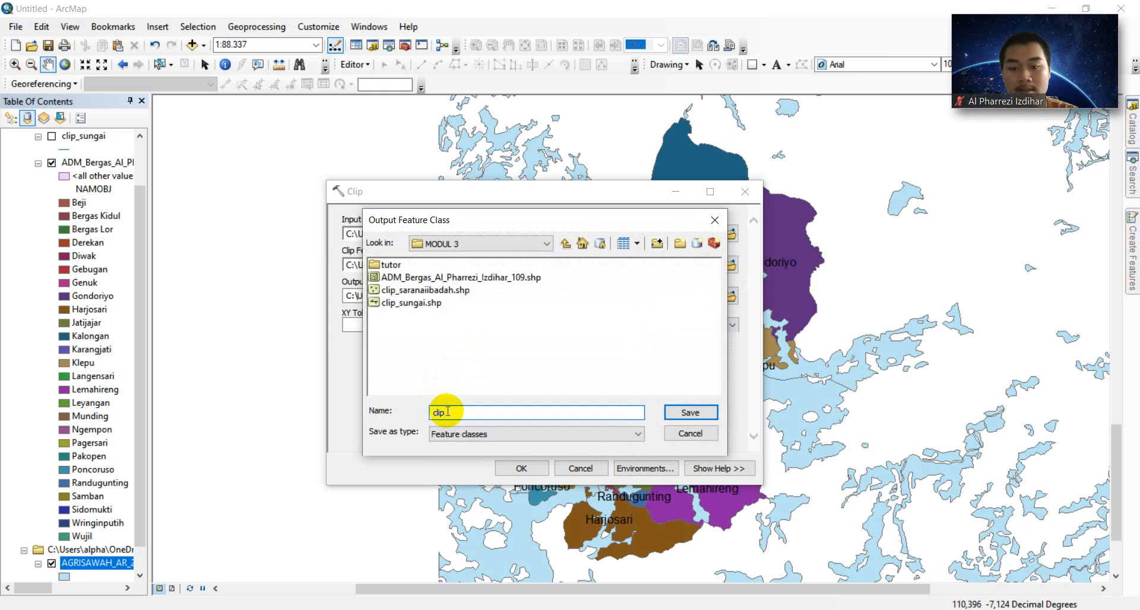
{"action": "type", "text": "_agrisawah"}
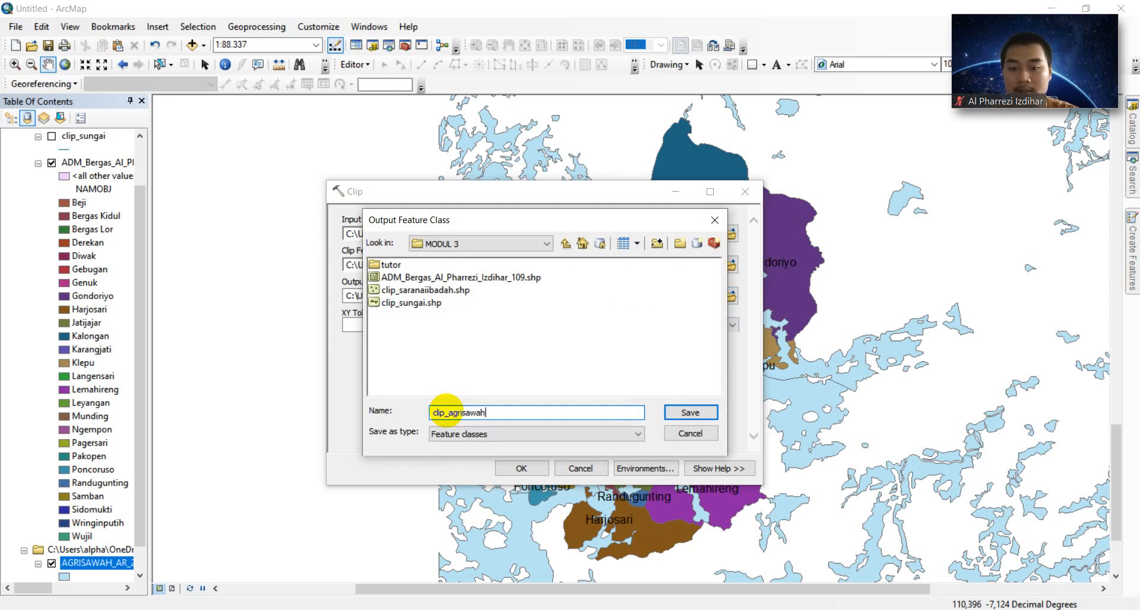
{"action": "left_click", "coordinate": [690, 415]}
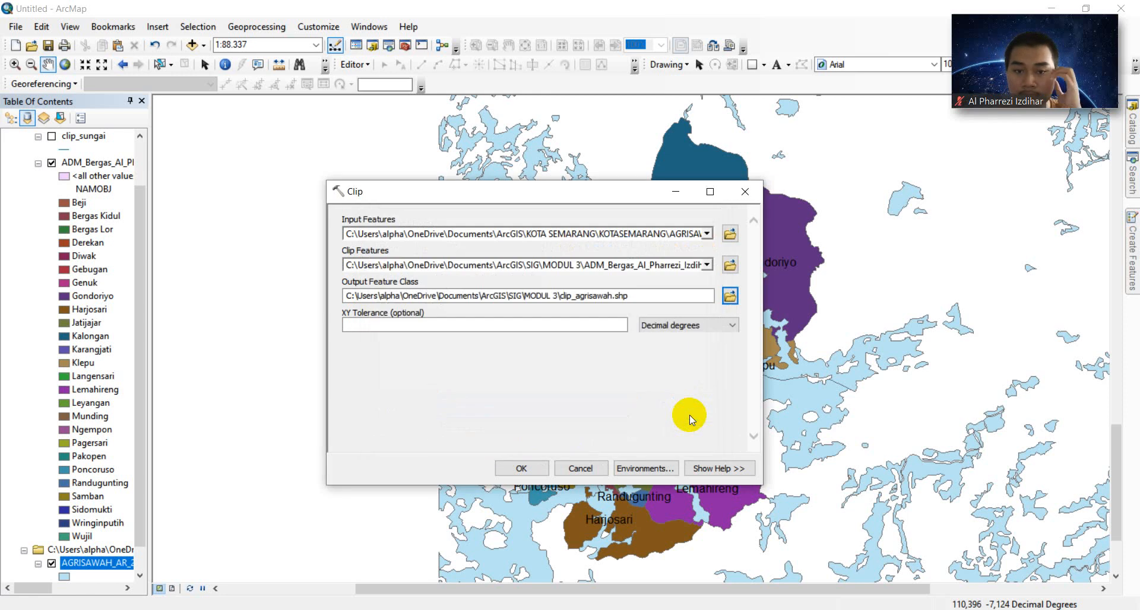
- Run the clip, zoom to the ADM_Bergas layer, and hide the original AGRISAWAH_AR_25K layer
{"action": "left_click", "coordinate": [521, 469]}
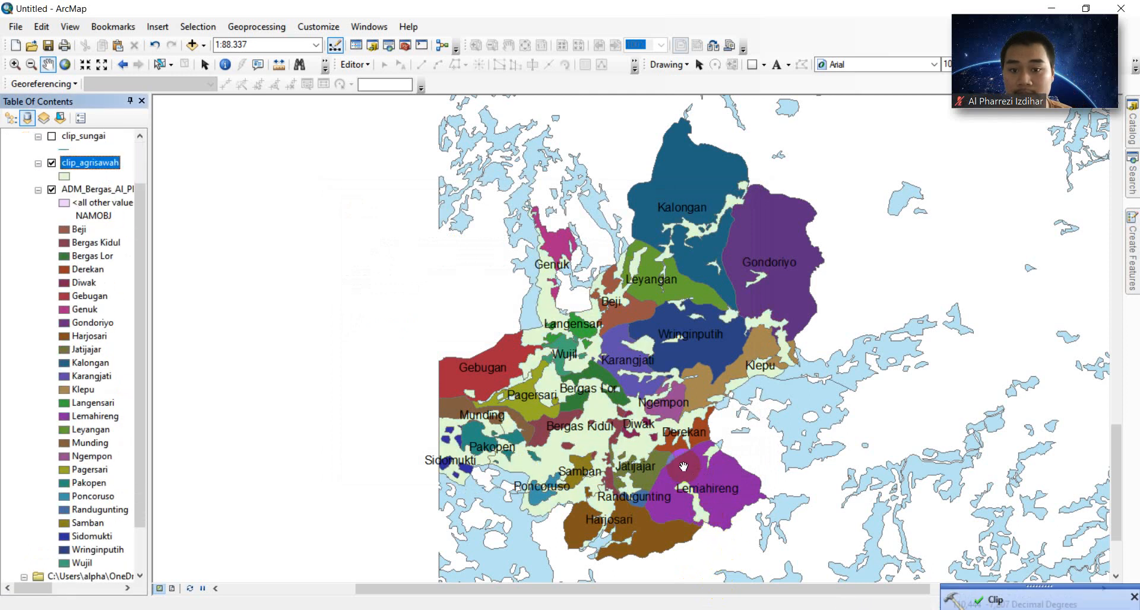
{"action": "scroll", "coordinate": [740, 478], "scroll_direction": "down", "scroll_amount": 2}
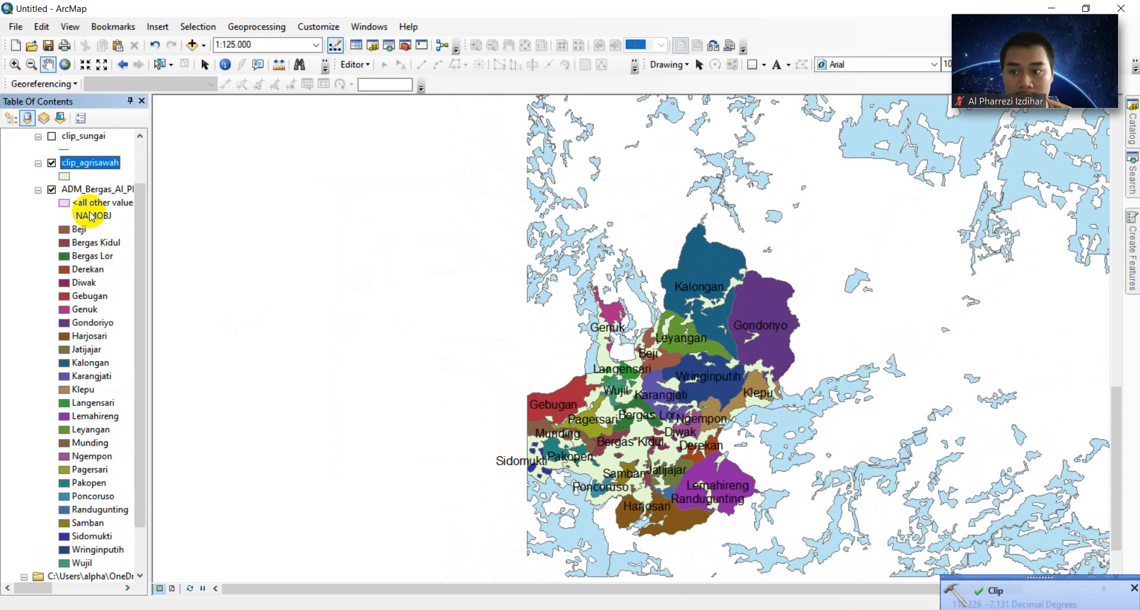
{"action": "right_click", "coordinate": [100, 189]}
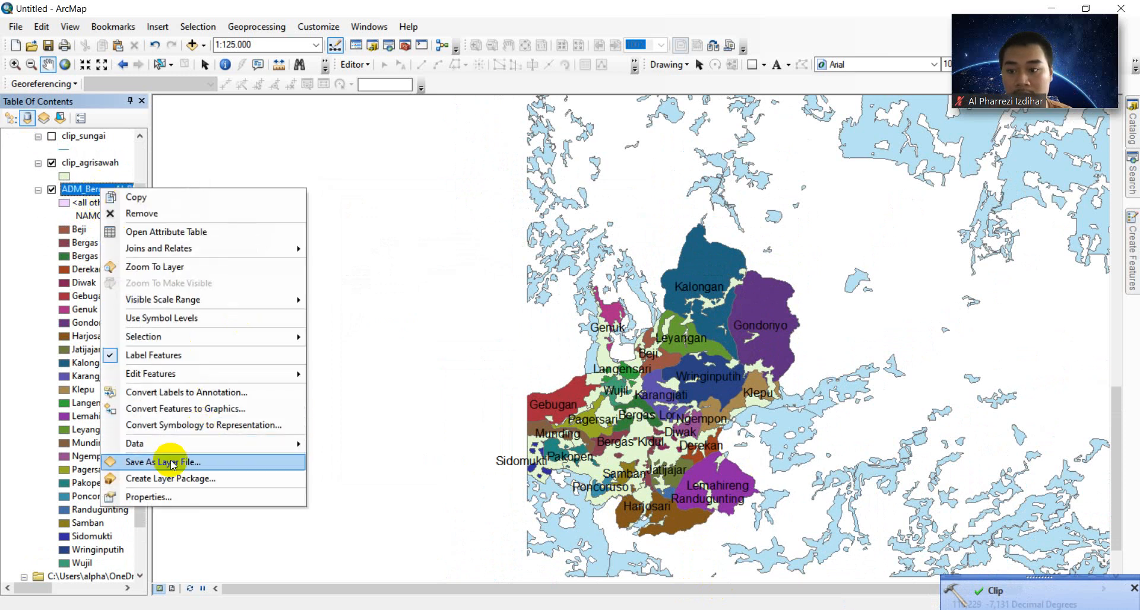
{"action": "left_click", "coordinate": [180, 265]}
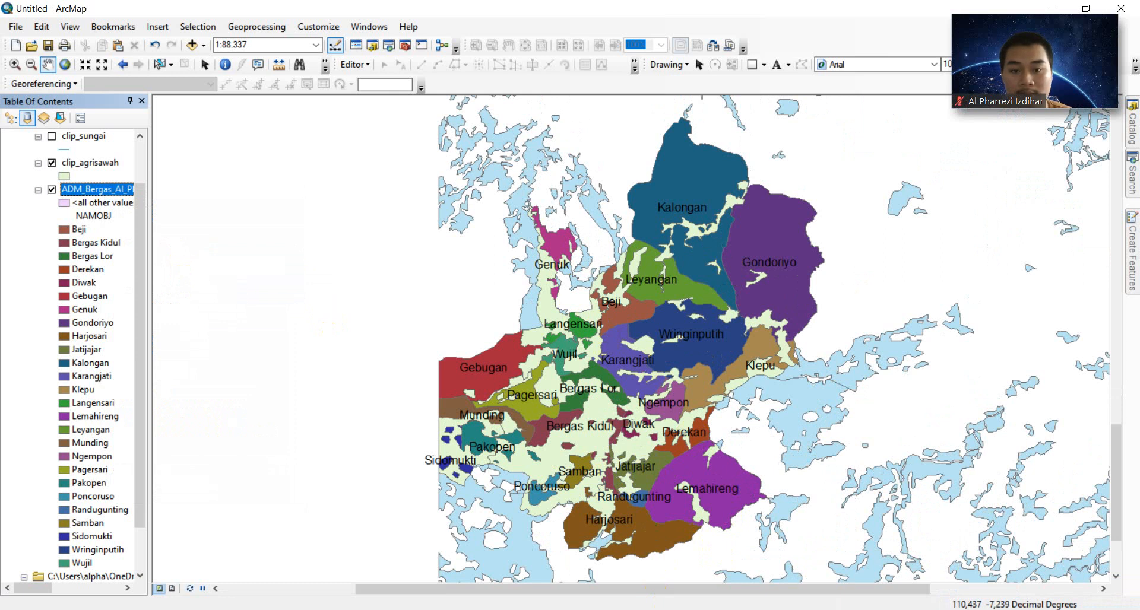
{"action": "left_click_drag", "start_coordinate": [139, 336], "coordinate": [139, 378]}
{"action": "left_click", "coordinate": [51, 537]}
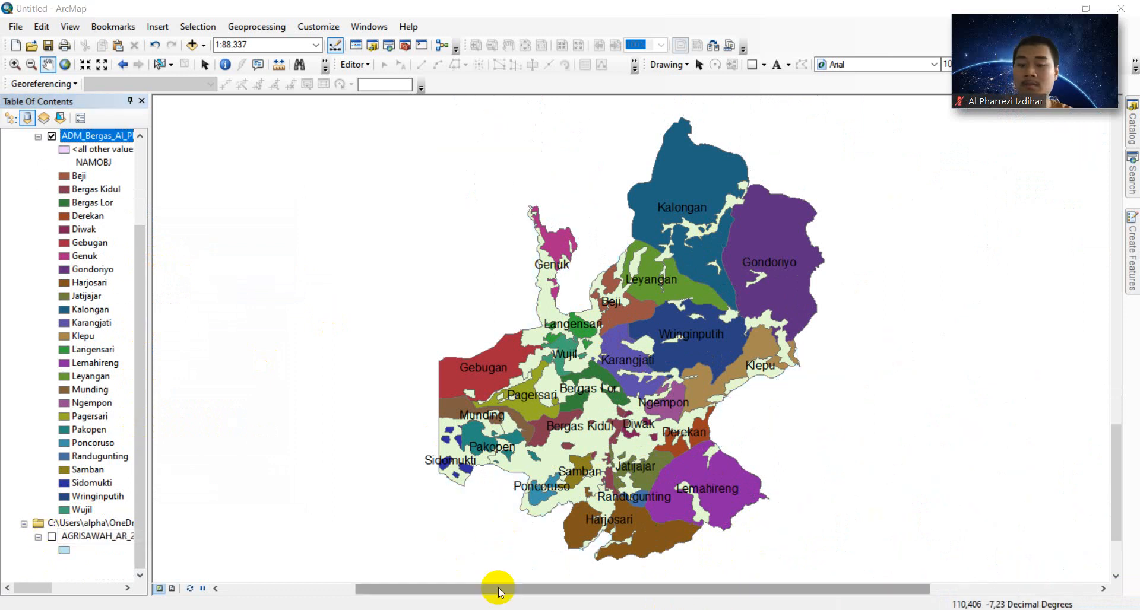
- Browse the Add Data dialog up to ArcGIS and into KOTA SEMARANG\KOTASEMARANG
{"action": "left_click", "coordinate": [203, 45]}
{"action": "left_click", "coordinate": [215, 59]}
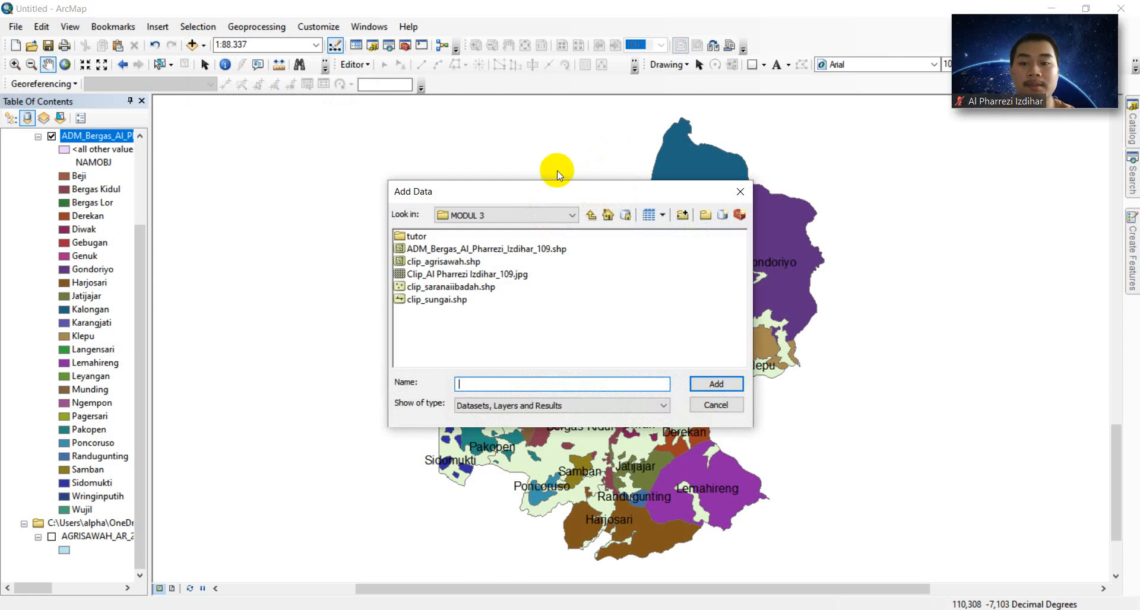
{"action": "left_click", "coordinate": [590, 217]}
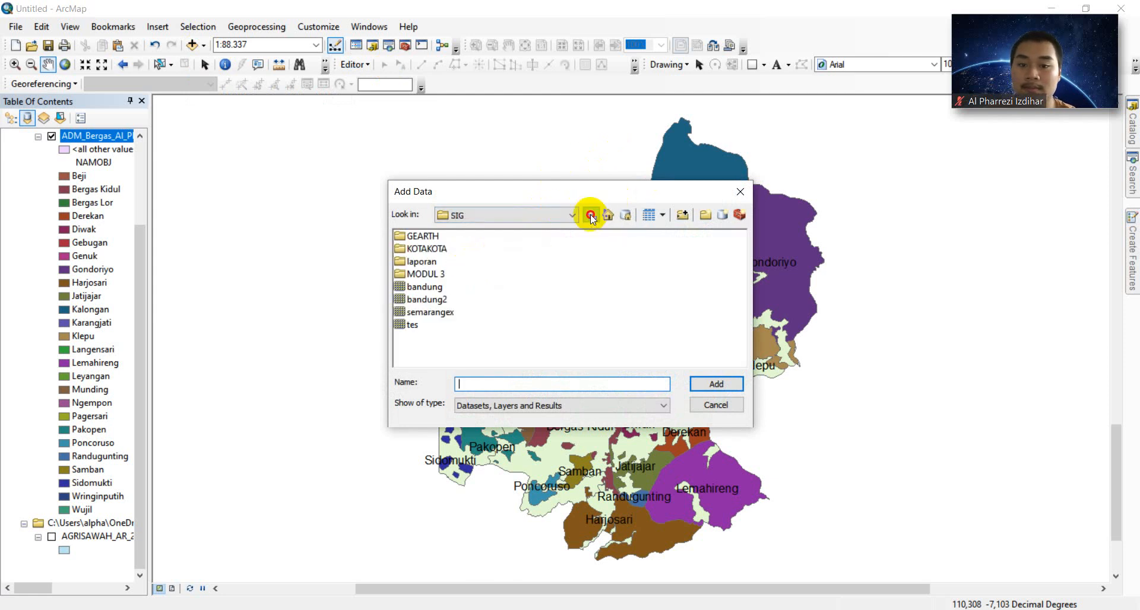
{"action": "left_click", "coordinate": [591, 216]}
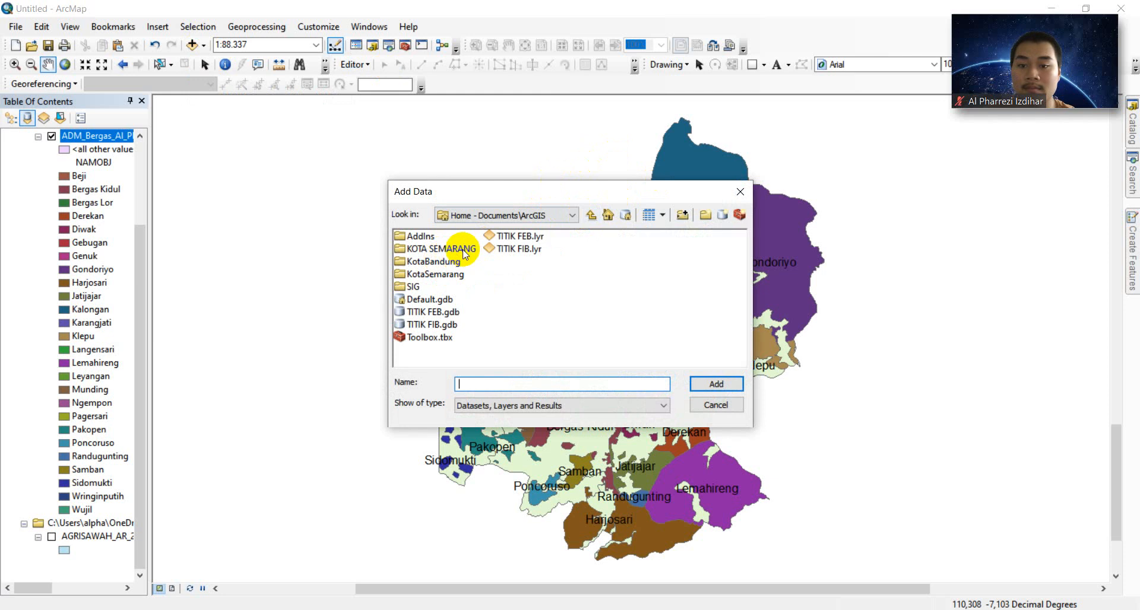
{"action": "double_click", "coordinate": [454, 248]}
{"action": "double_click", "coordinate": [457, 238]}
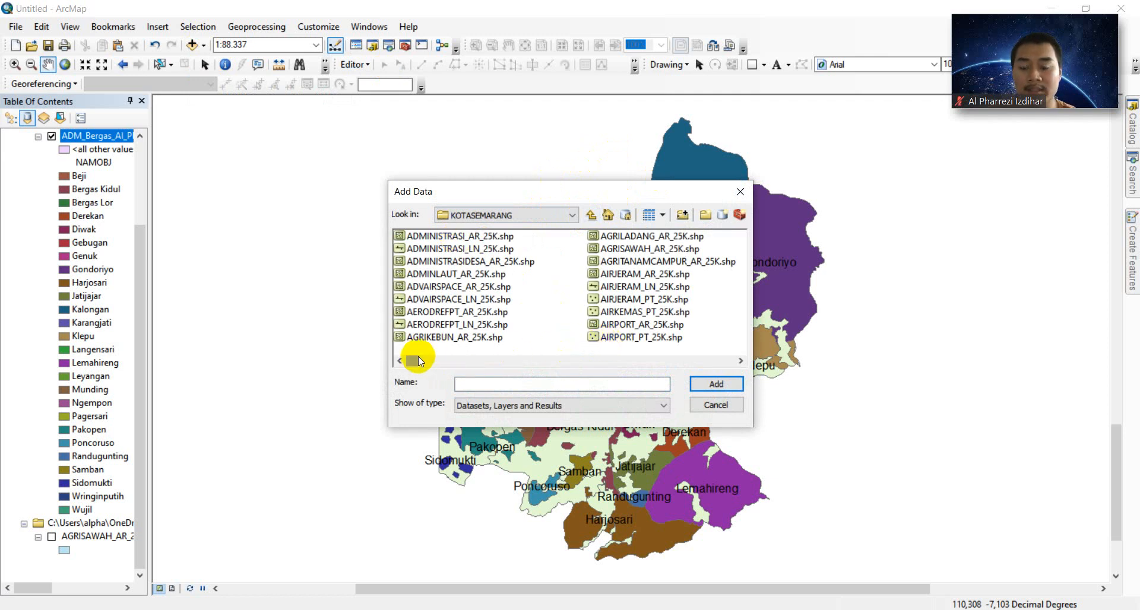
- Widen the file list to find PEMUKIMAN_AR_25K.shp and add it to the map
{"action": "left_click_drag", "start_coordinate": [418, 358], "coordinate": [612, 366]}
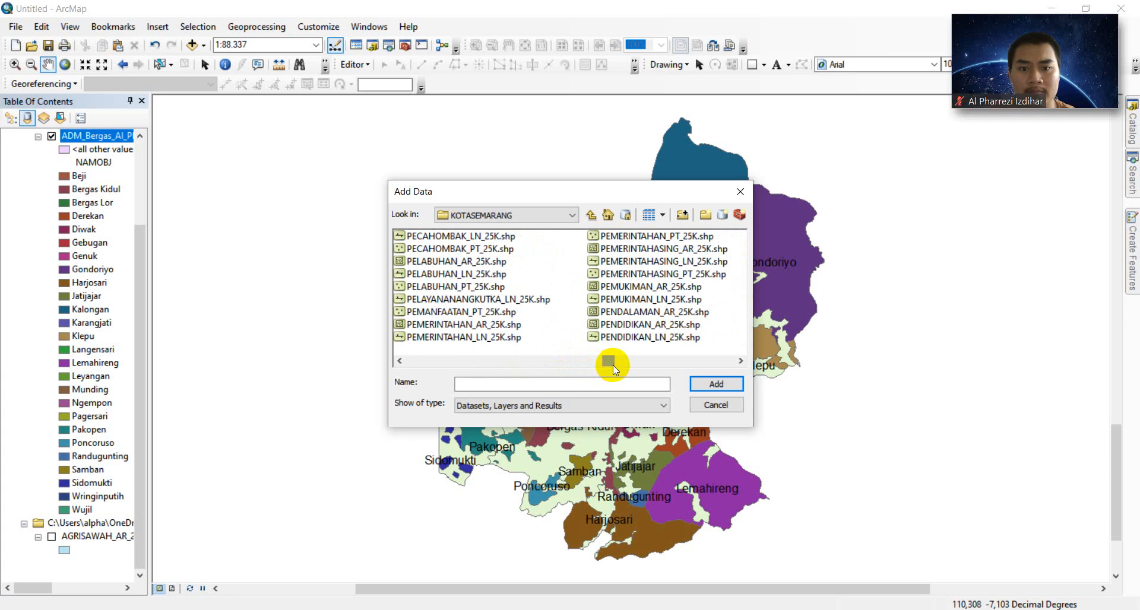
{"action": "mouse_move", "coordinate": [613, 365]}
{"action": "left_mouse_down"}
{"action": "mouse_move", "coordinate": [634, 367]}
{"action": "mouse_move", "coordinate": [622, 360]}
{"action": "left_mouse_up"}
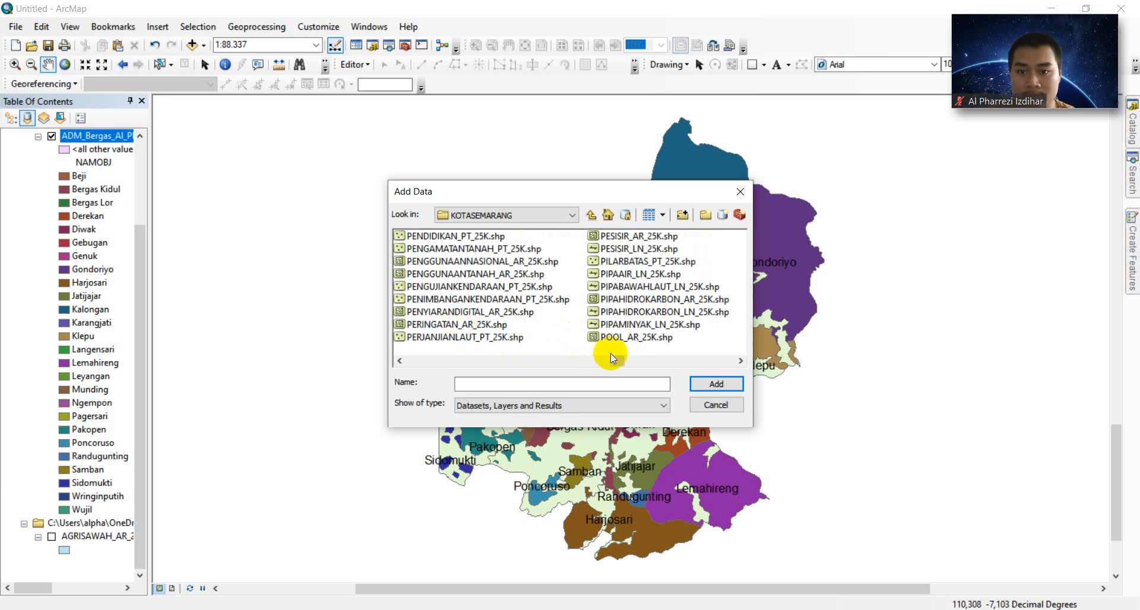
{"action": "left_click", "coordinate": [612, 359]}
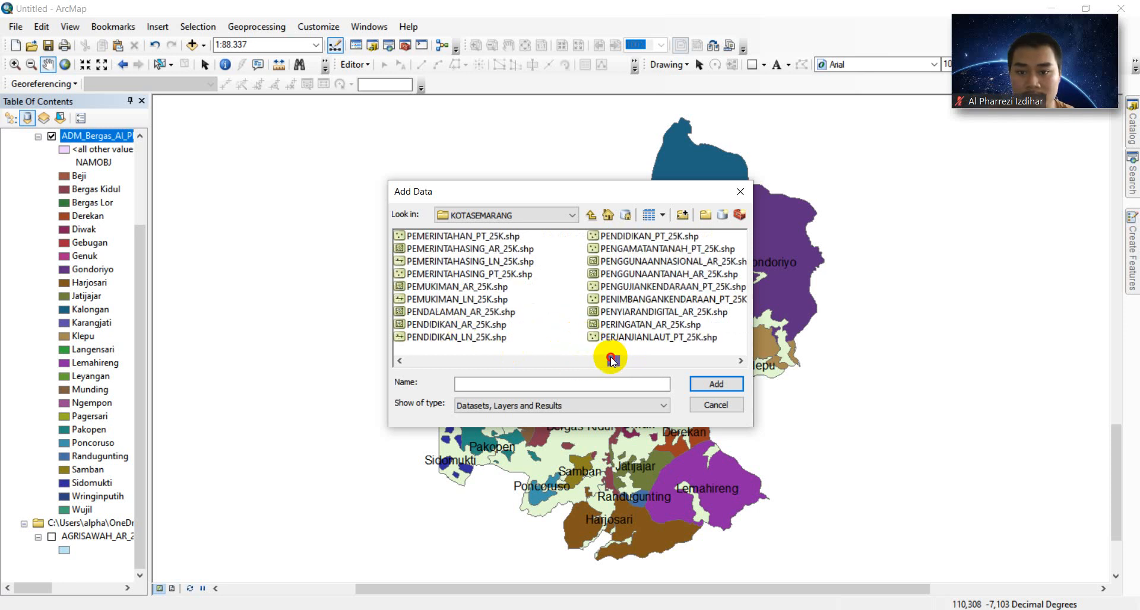
{"action": "left_click_drag", "start_coordinate": [612, 360], "coordinate": [607, 361]}
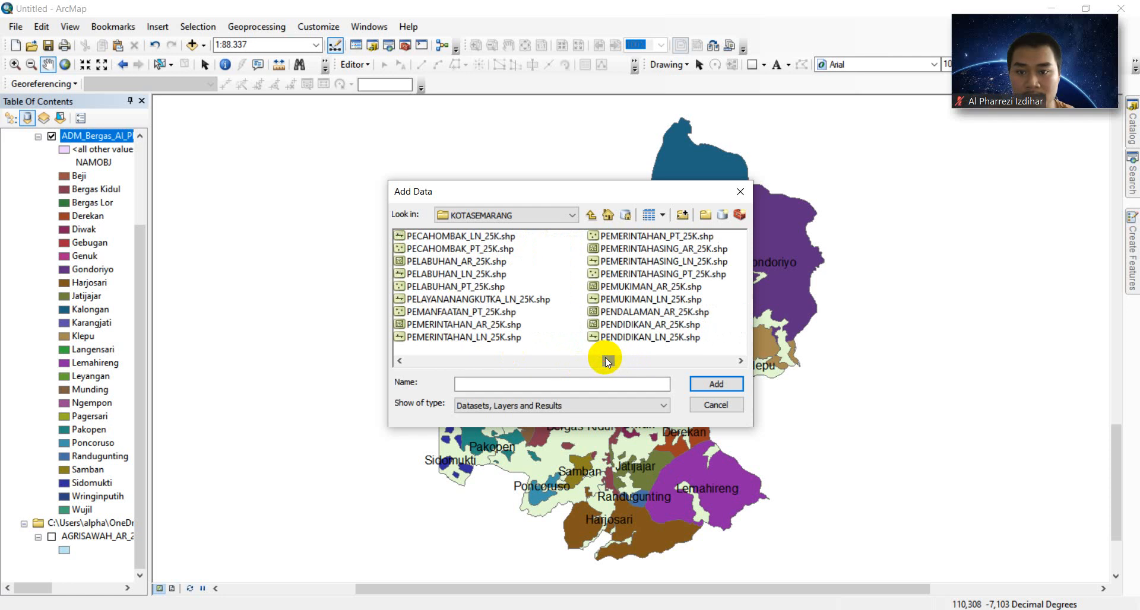
{"action": "left_click_drag", "start_coordinate": [611, 361], "coordinate": [621, 366]}
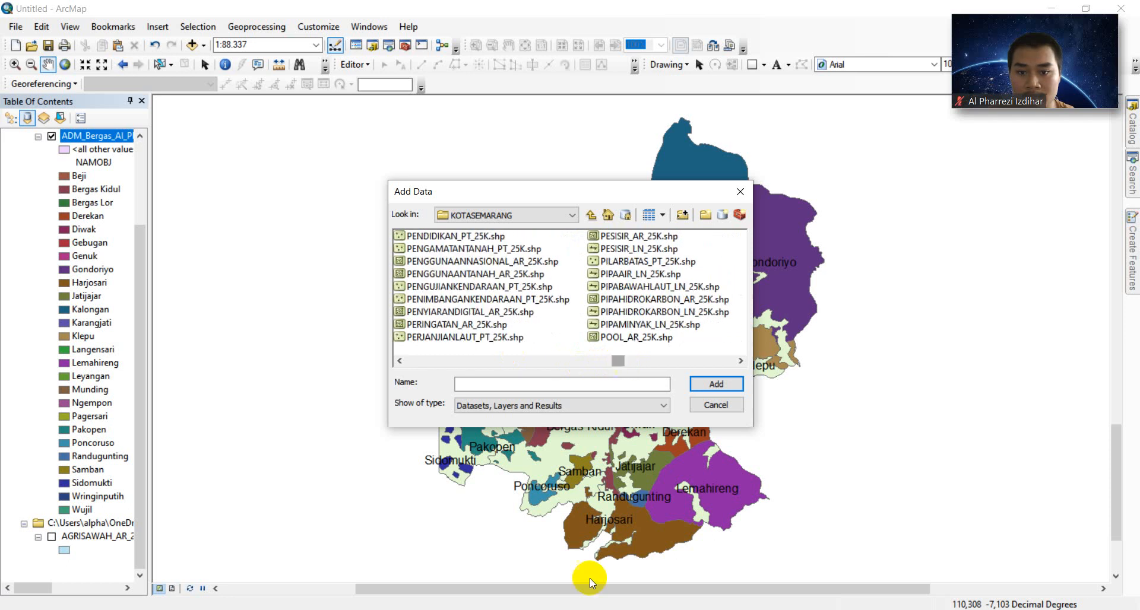
{"action": "scroll", "coordinate": [570, 288], "scroll_direction": "left", "scroll_amount": 2}
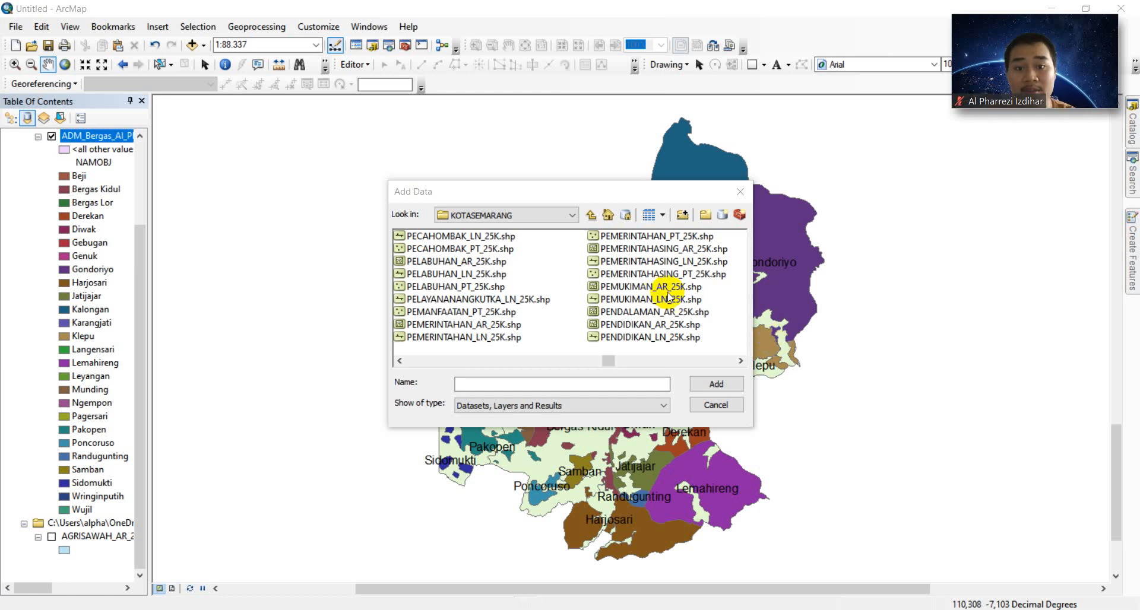
{"action": "left_click", "coordinate": [636, 287]}
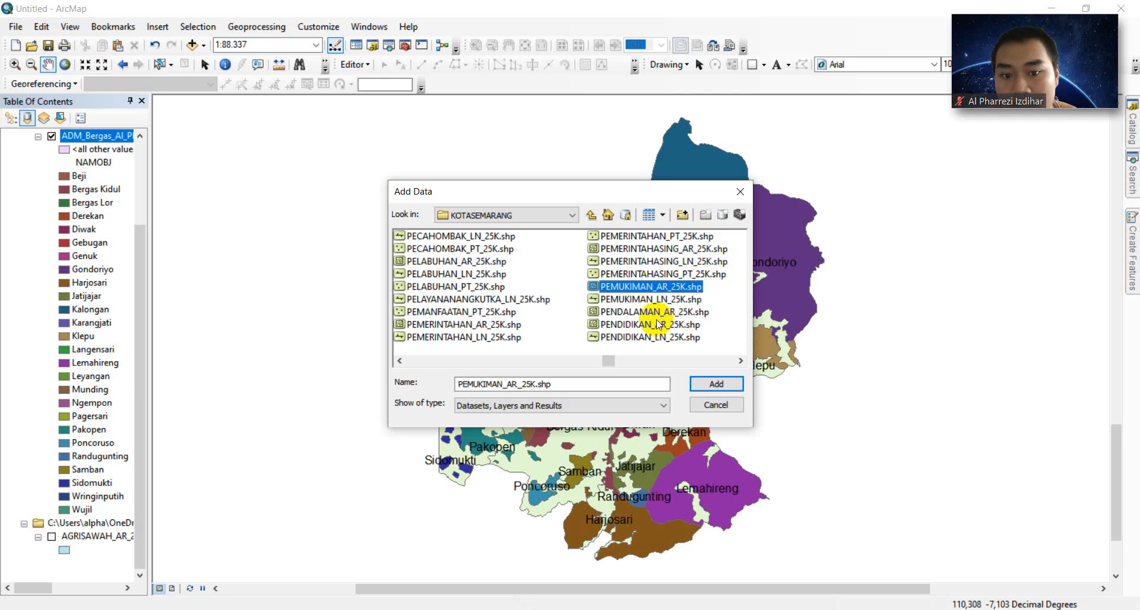
{"action": "left_click", "coordinate": [717, 387]}
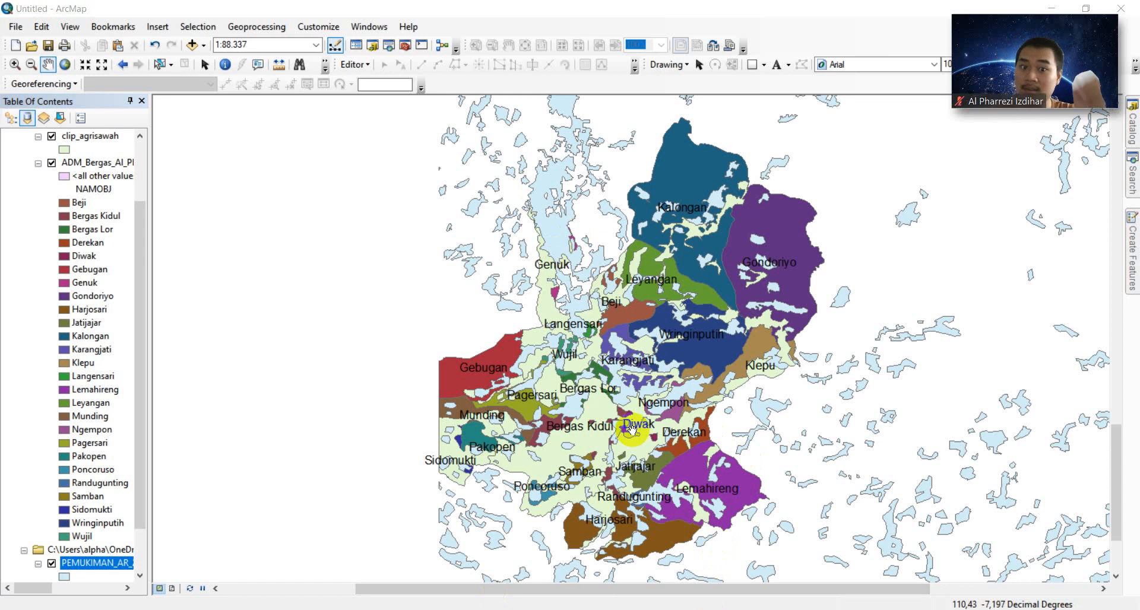
- Open the Clip tool and pick PEMUKIMAN_AR_25K.shp from KOTASEMARANG as input features
{"action": "left_click", "coordinate": [252, 30]}
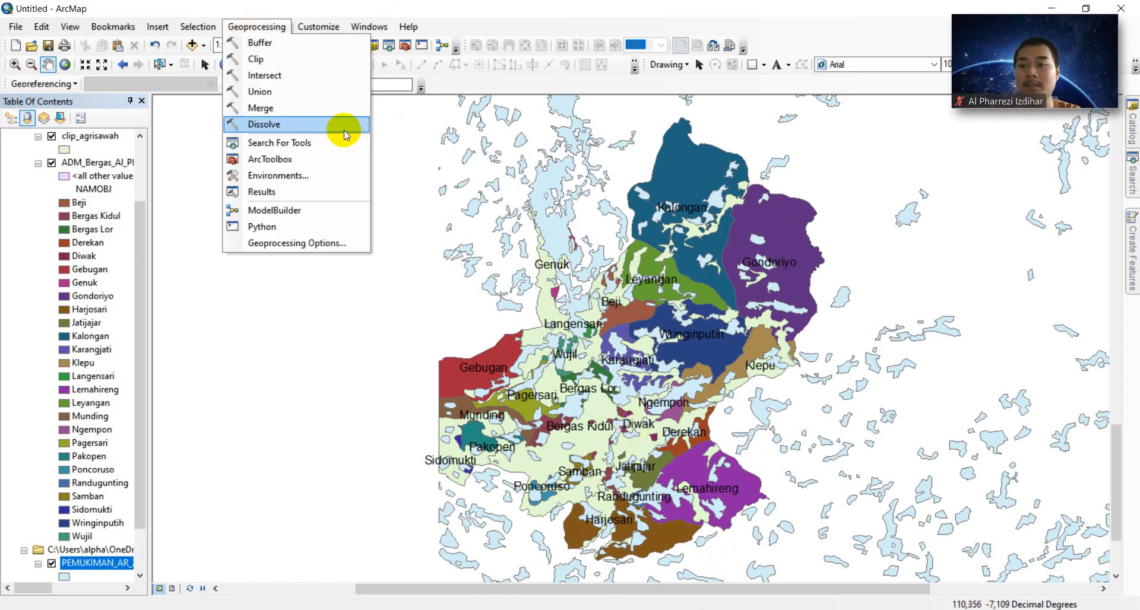
{"action": "left_click", "coordinate": [273, 58]}
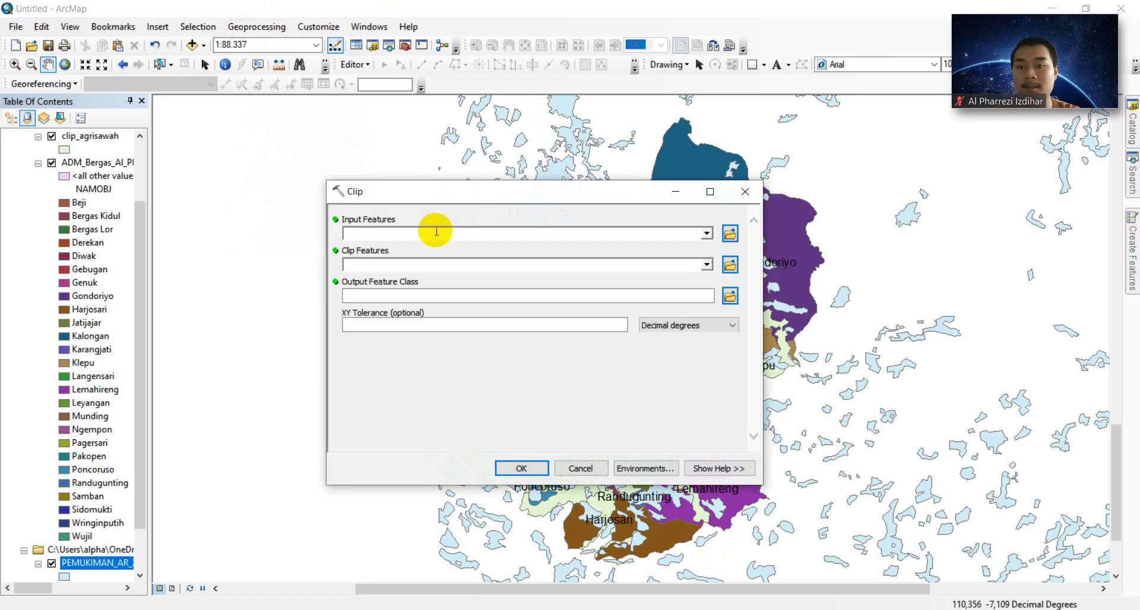
{"action": "left_click", "coordinate": [731, 234]}
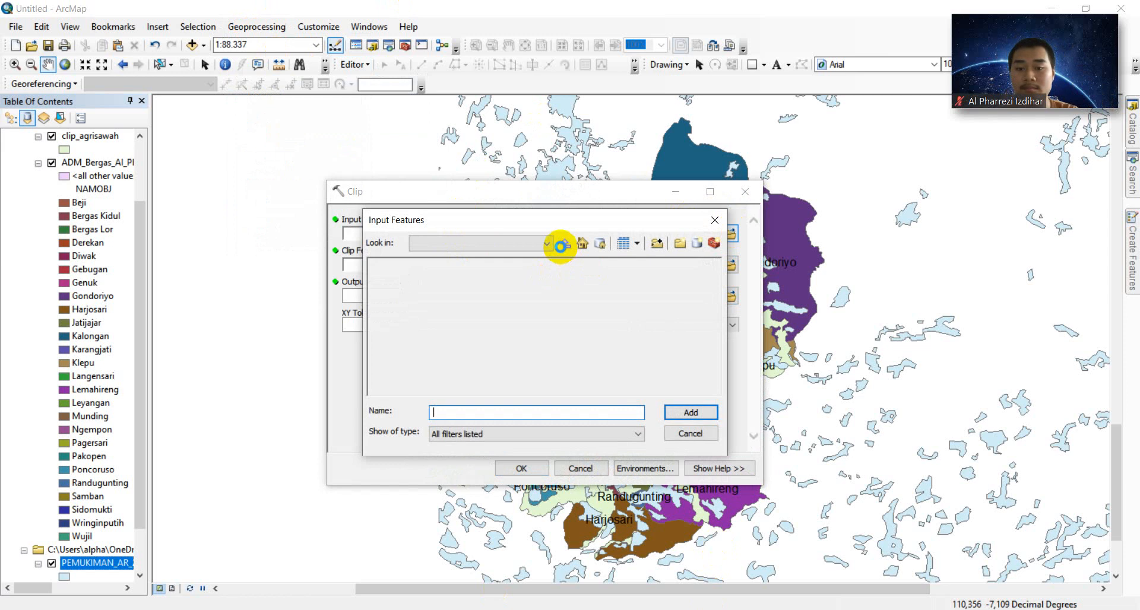
{"action": "left_click", "coordinate": [560, 246]}
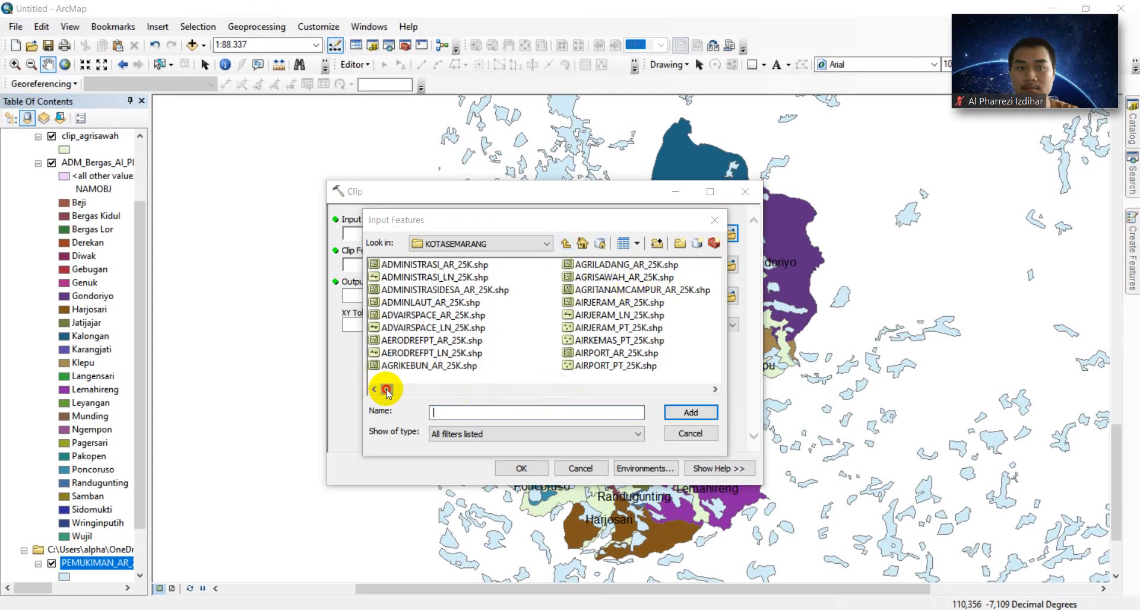
{"action": "left_click_drag", "start_coordinate": [387, 389], "coordinate": [561, 403]}
{"action": "left_click_drag", "start_coordinate": [565, 401], "coordinate": [577, 402]}
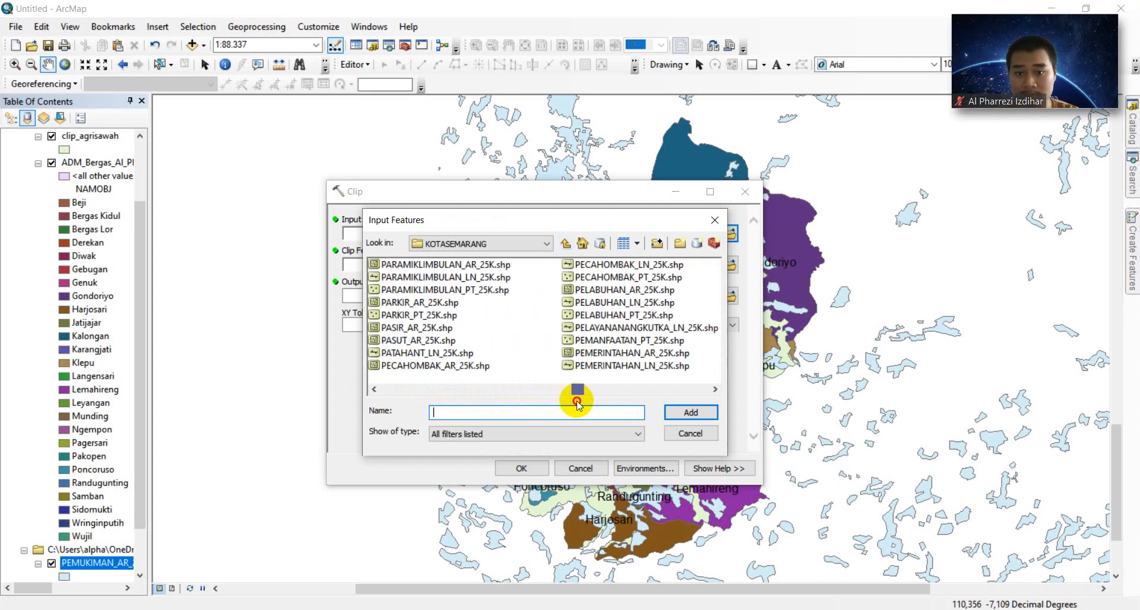
{"action": "left_click_drag", "start_coordinate": [577, 403], "coordinate": [600, 396]}
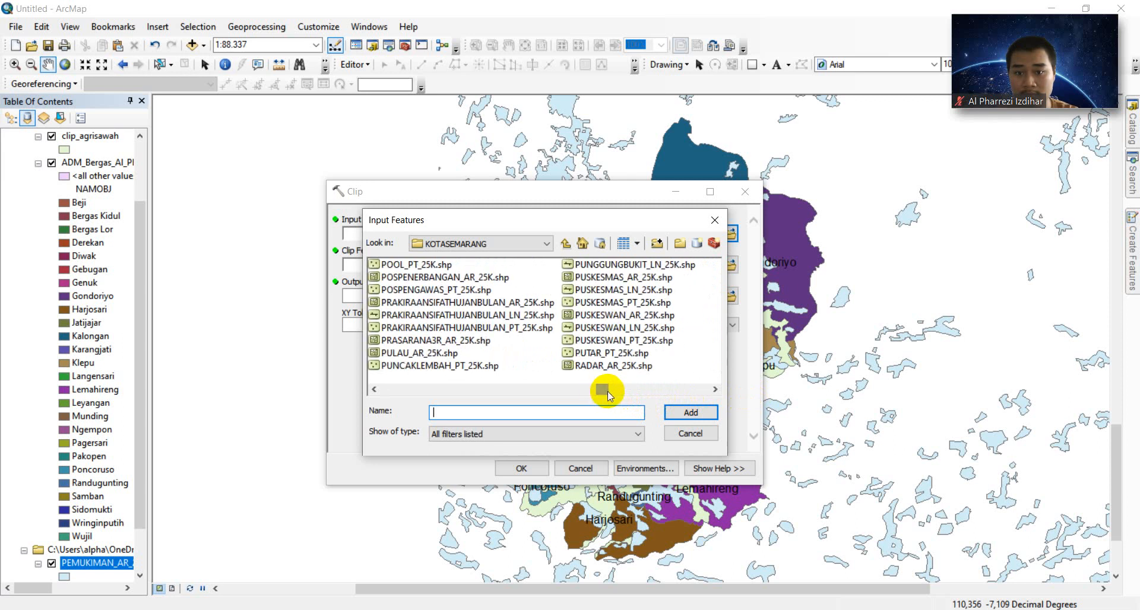
{"action": "left_click_drag", "start_coordinate": [600, 388], "coordinate": [586, 389]}
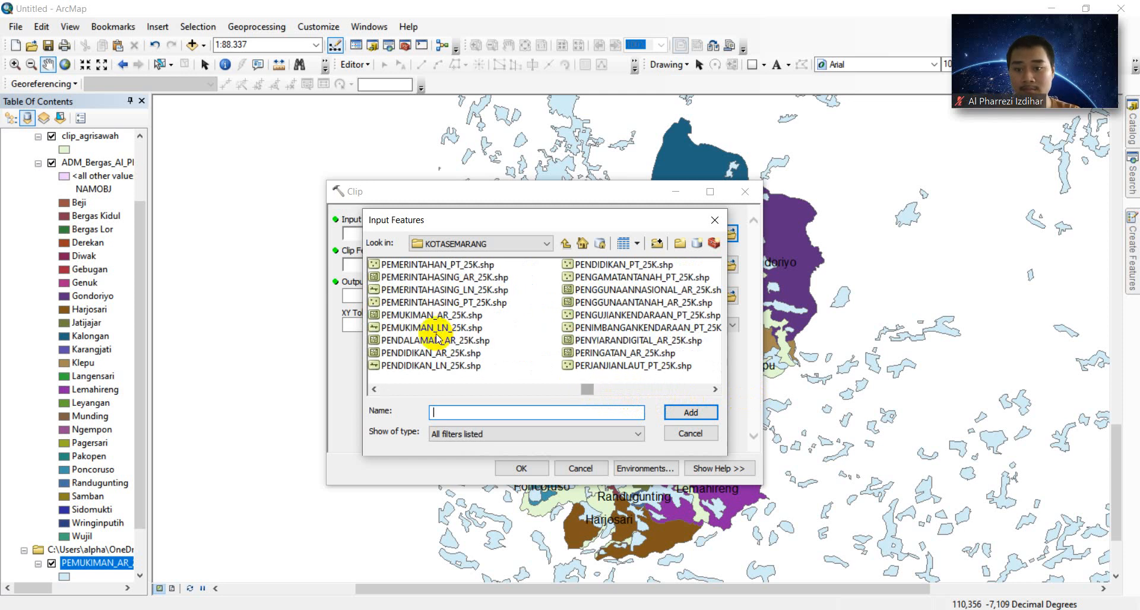
{"action": "left_click", "coordinate": [423, 316]}
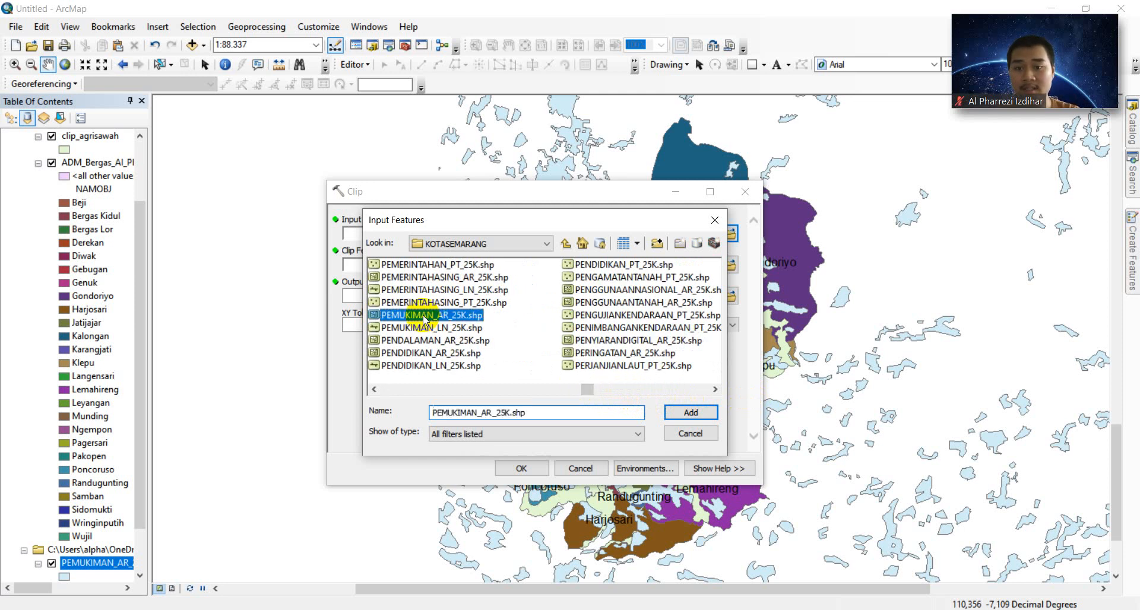
{"action": "left_click", "coordinate": [677, 411]}
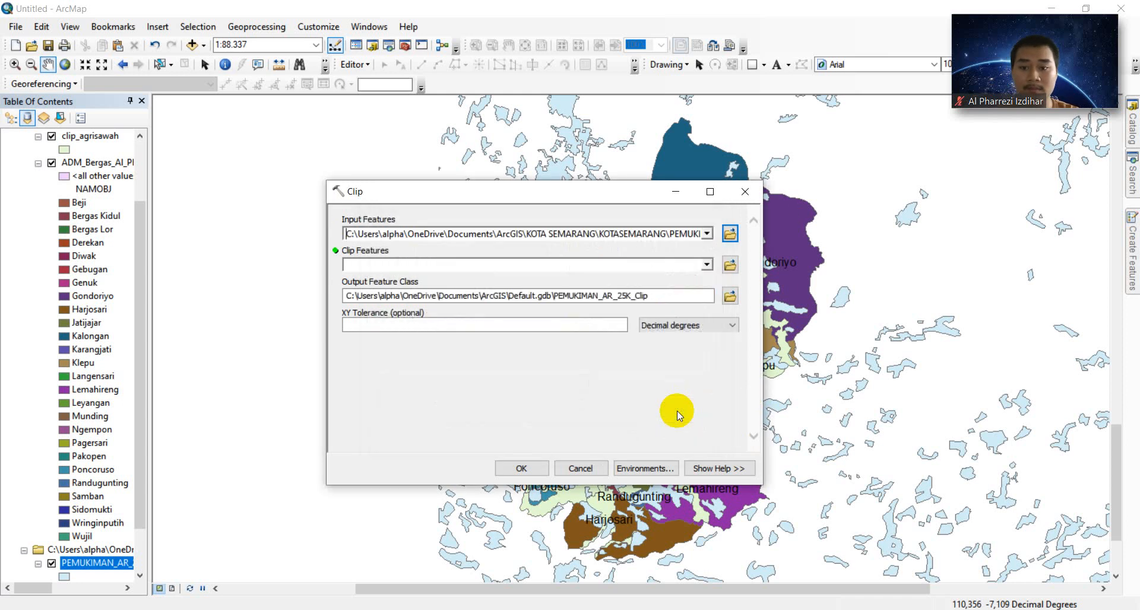
- Set the Bergas administrative boundary shapefile in SIG\MODUL 3 as clip features
{"action": "left_click", "coordinate": [731, 264]}
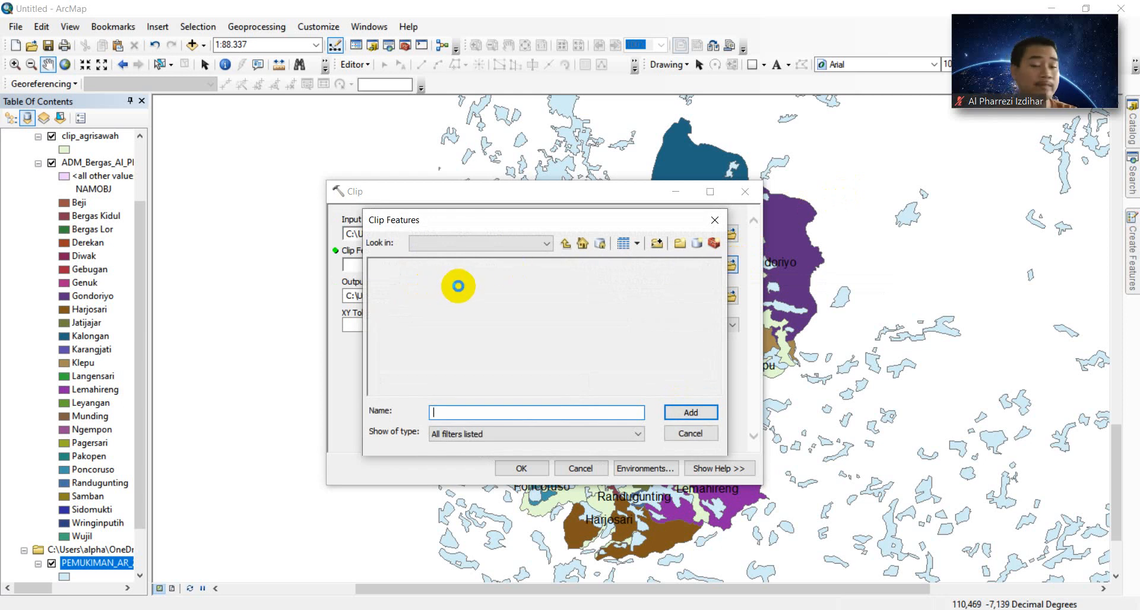
{"action": "left_click", "coordinate": [564, 243]}
{"action": "left_click", "coordinate": [565, 243]}
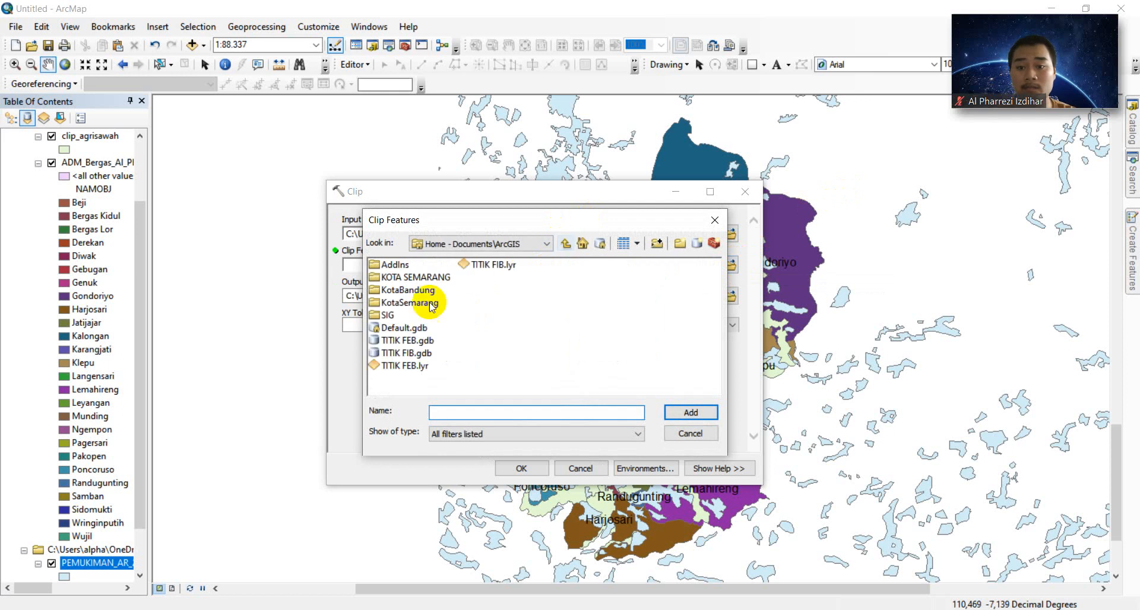
{"action": "double_click", "coordinate": [380, 315]}
{"action": "double_click", "coordinate": [416, 302]}
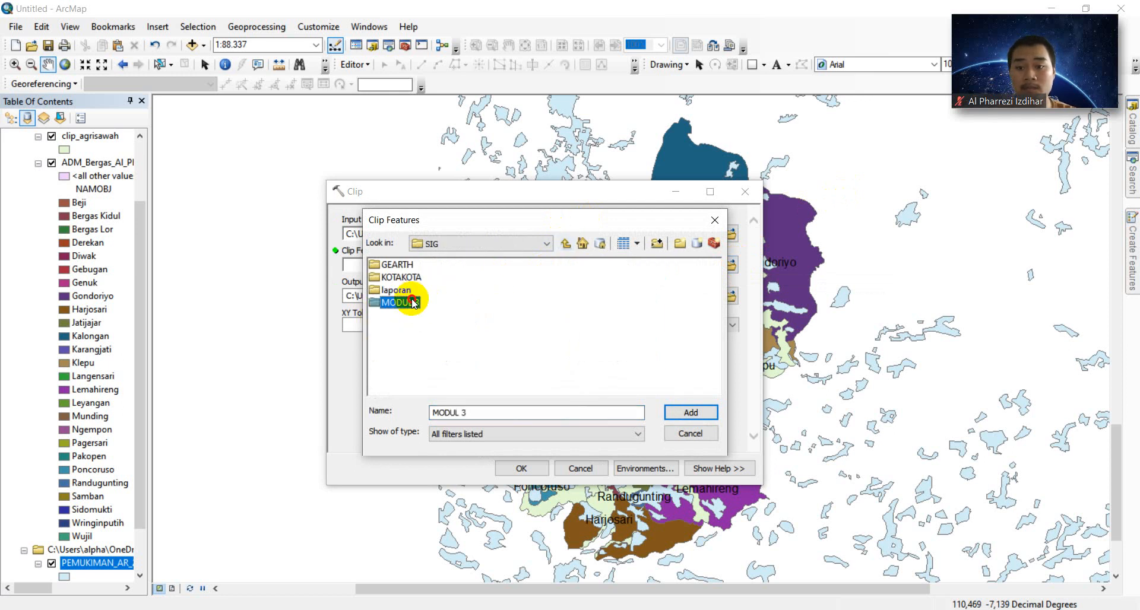
{"action": "left_click", "coordinate": [460, 277]}
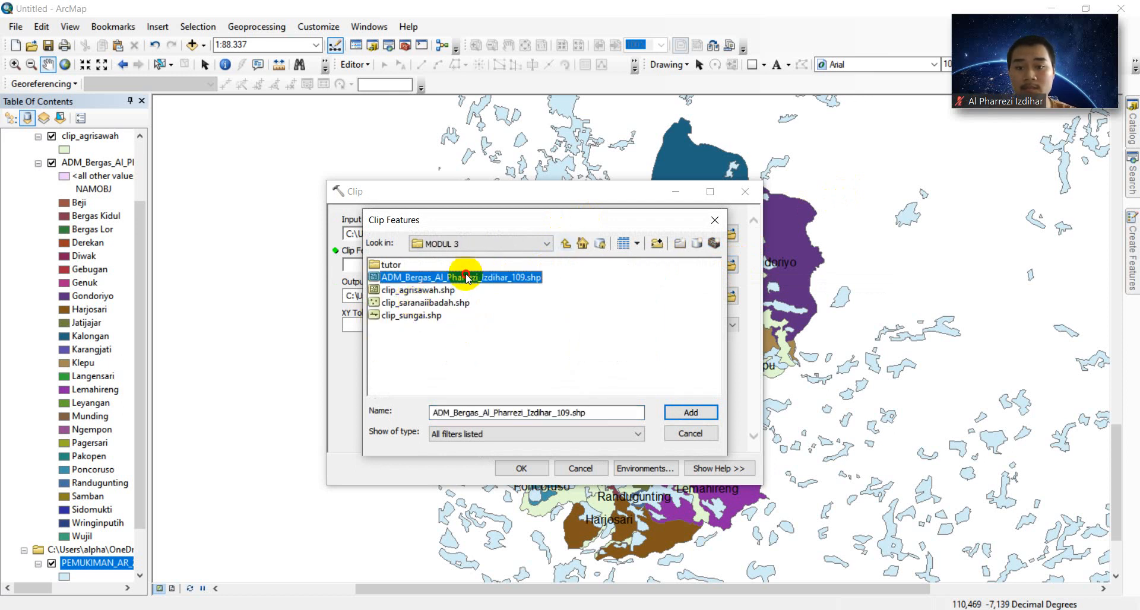
{"action": "left_click", "coordinate": [689, 418]}
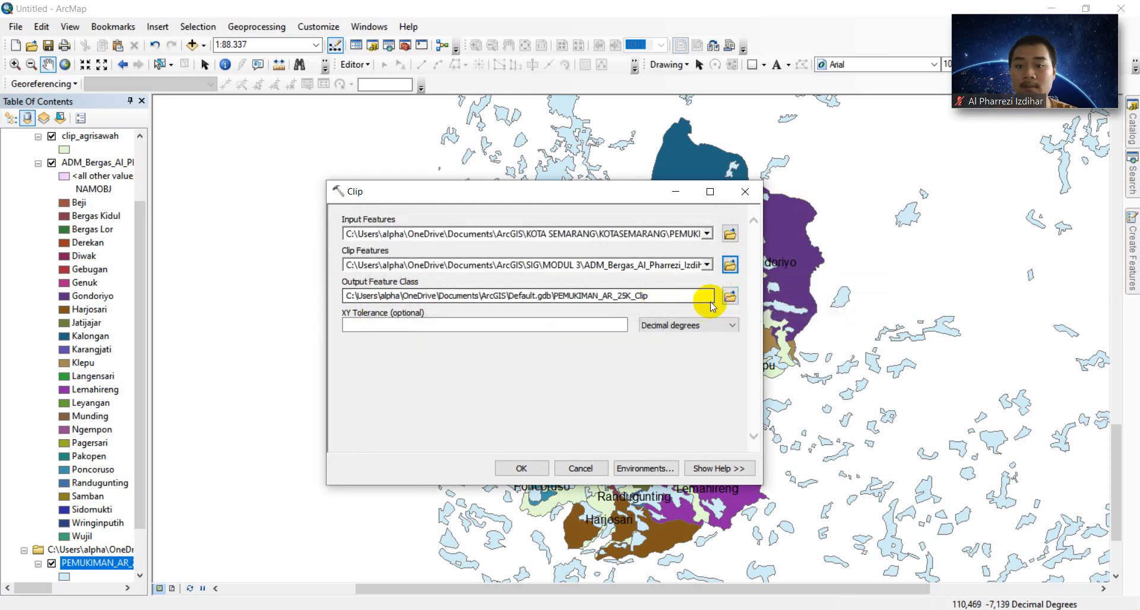
- Save the output as clip_pemukiman.shp in MODUL 3 and run the clip
{"action": "left_click", "coordinate": [725, 300]}
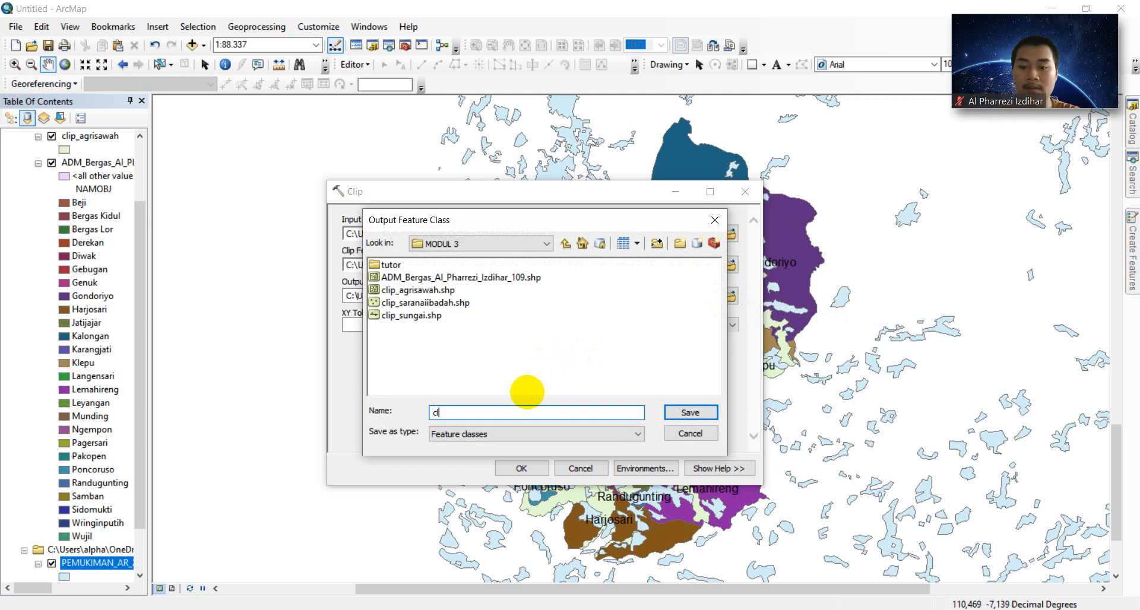
{"action": "type", "text": "ip_"}
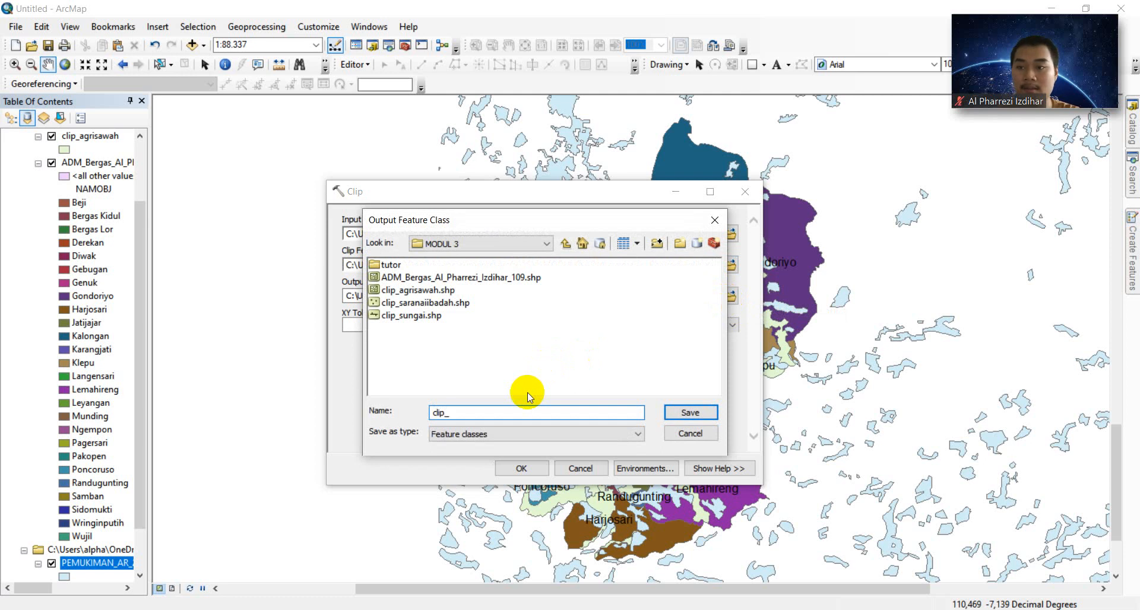
{"action": "type", "text": "pemuki"}
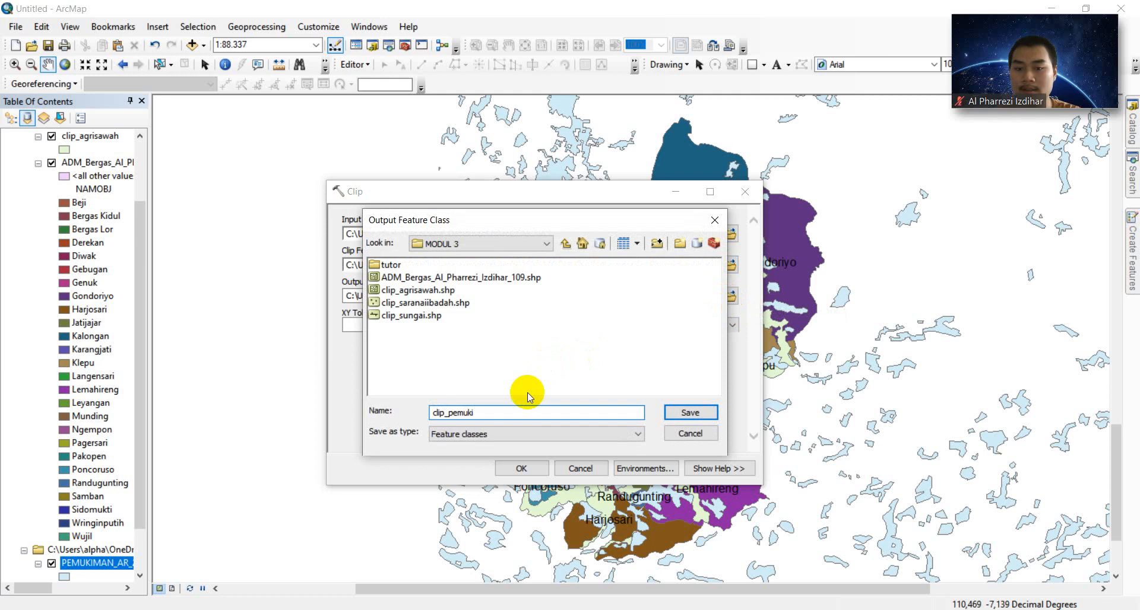
{"action": "type", "text": "man"}
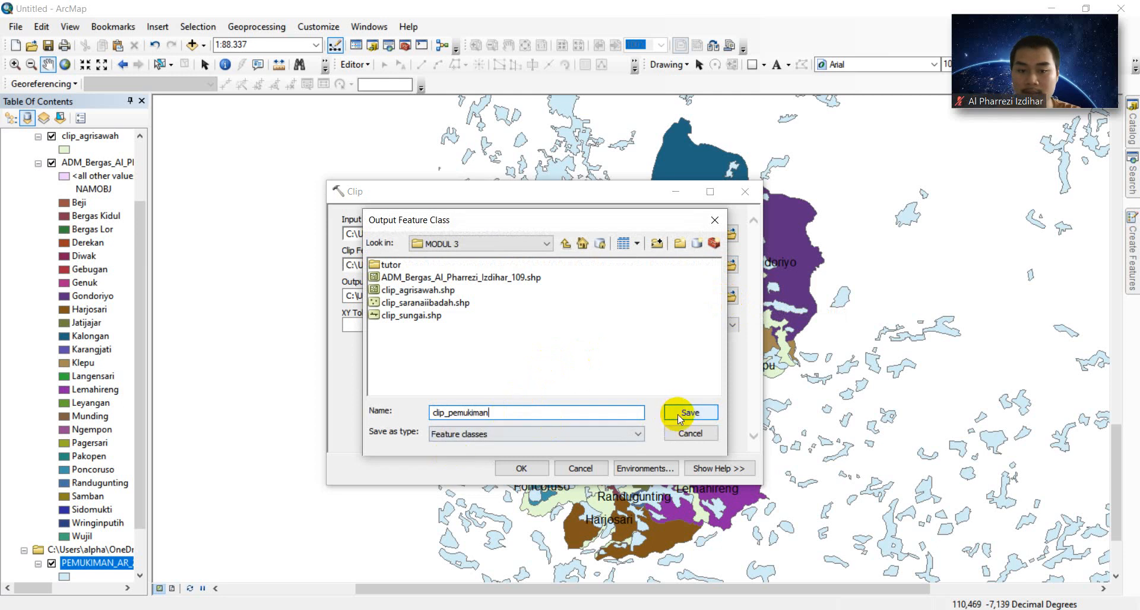
{"action": "left_click", "coordinate": [678, 414]}
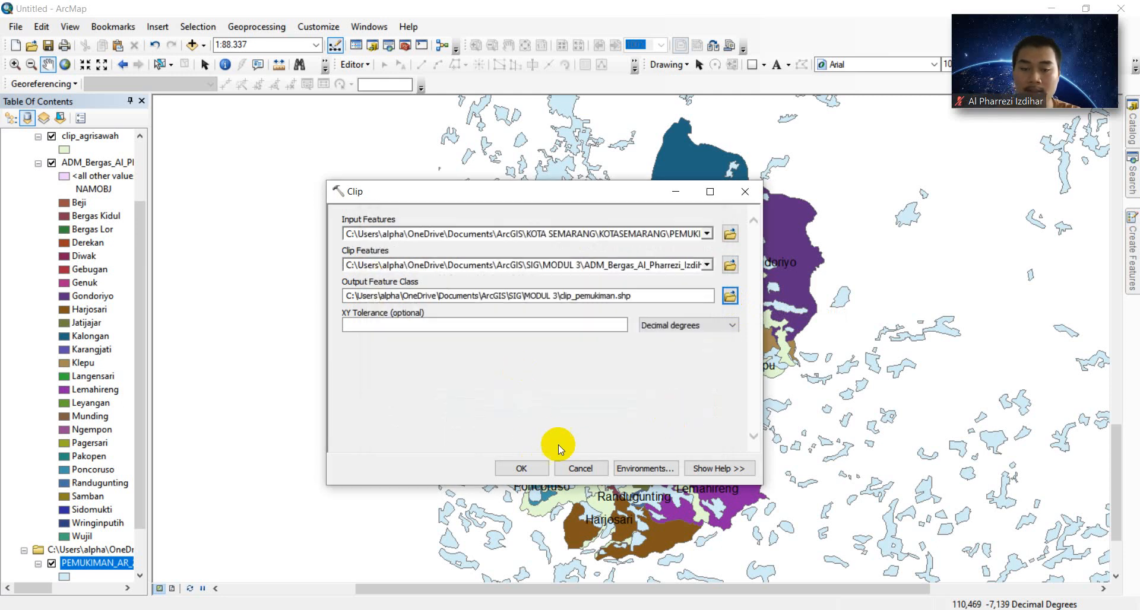
{"action": "left_click", "coordinate": [523, 469]}
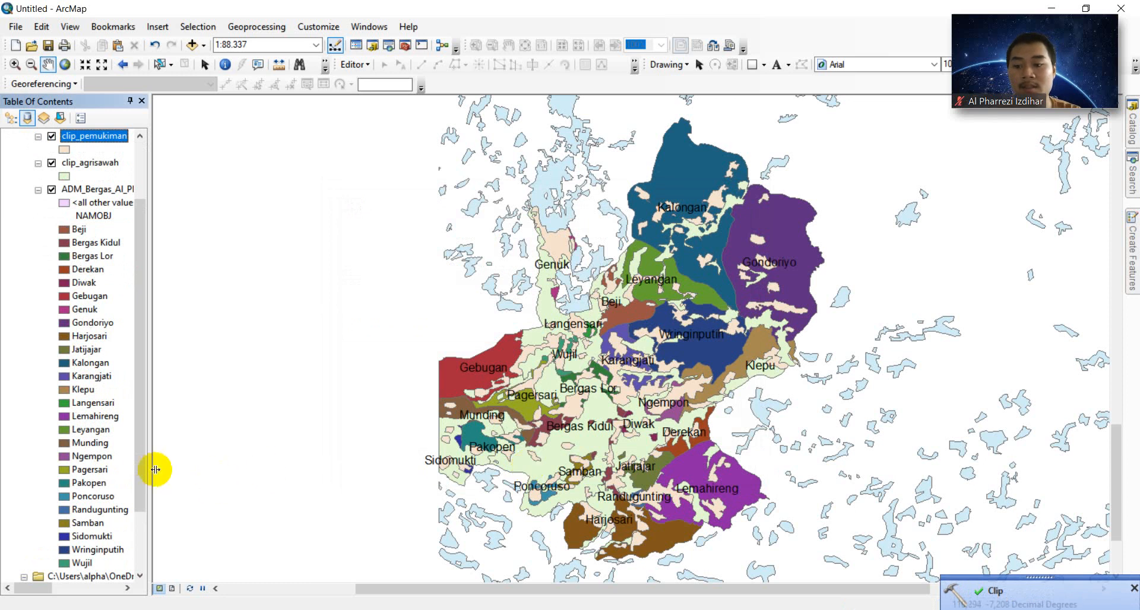
- Hide the original PEMUKIMAN_AR_25K settlement layer, then open the Geoprocessing menu
{"action": "left_click_drag", "start_coordinate": [143, 465], "coordinate": [141, 513]}
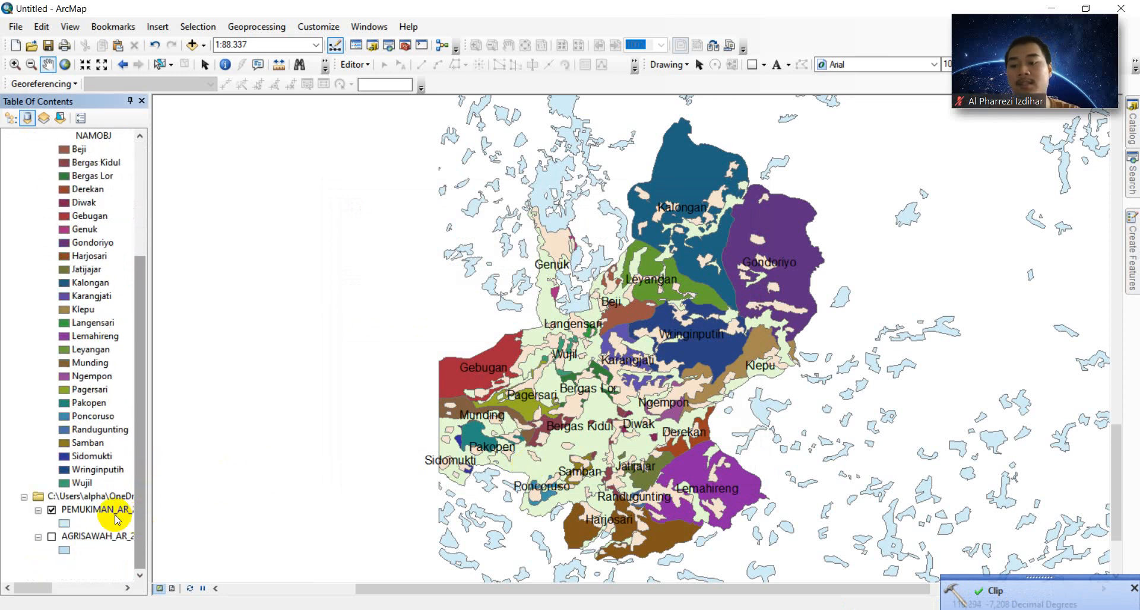
{"action": "left_click", "coordinate": [52, 511]}
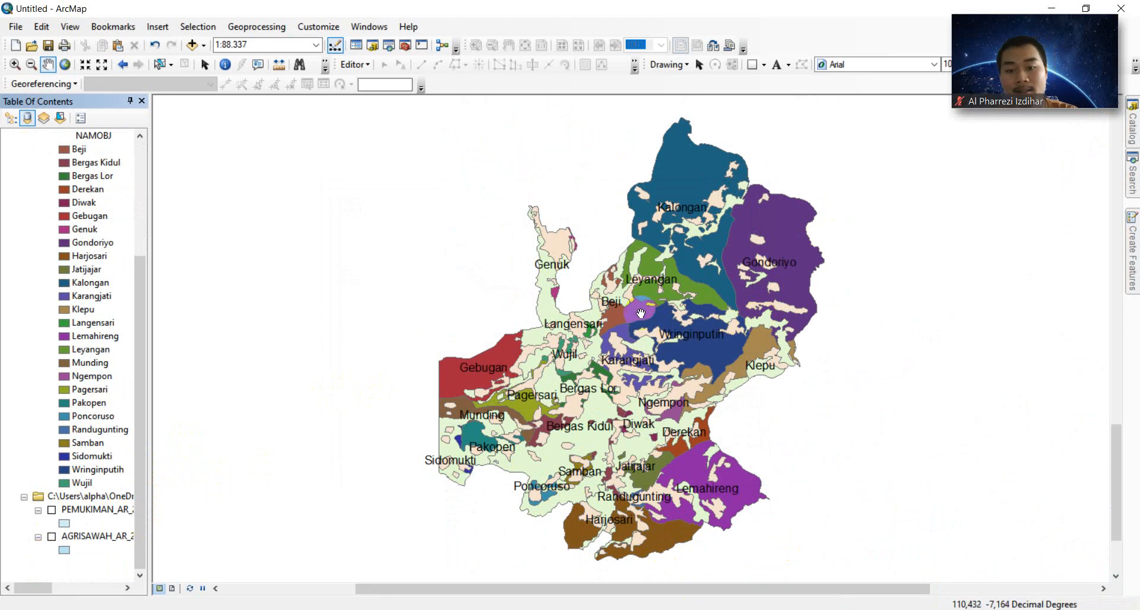
{"action": "left_click", "coordinate": [692, 609]}
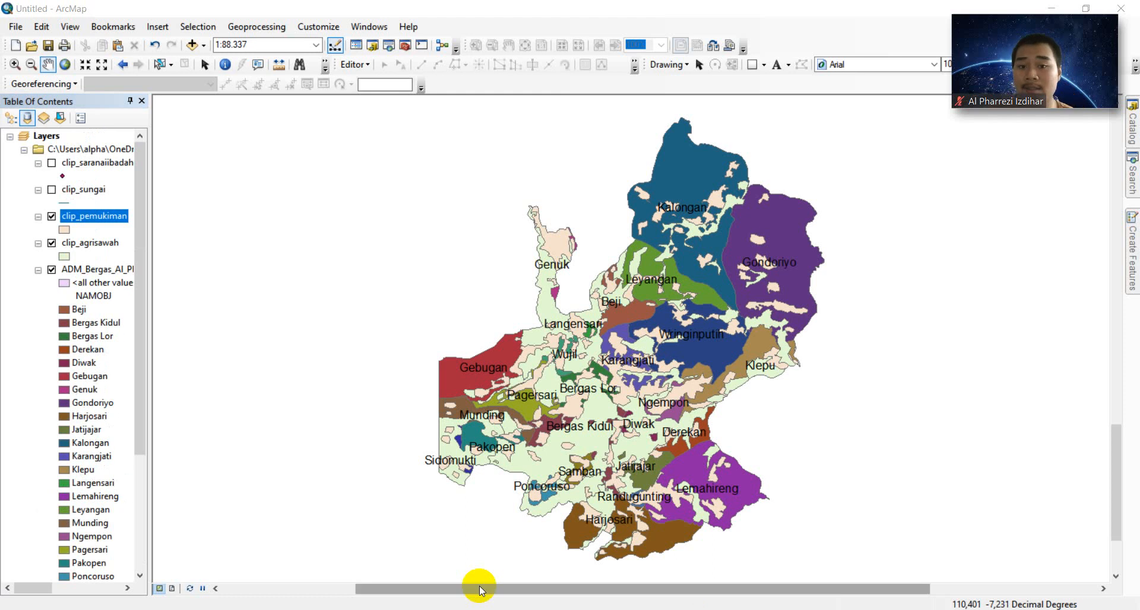
{"action": "left_click", "coordinate": [277, 26]}
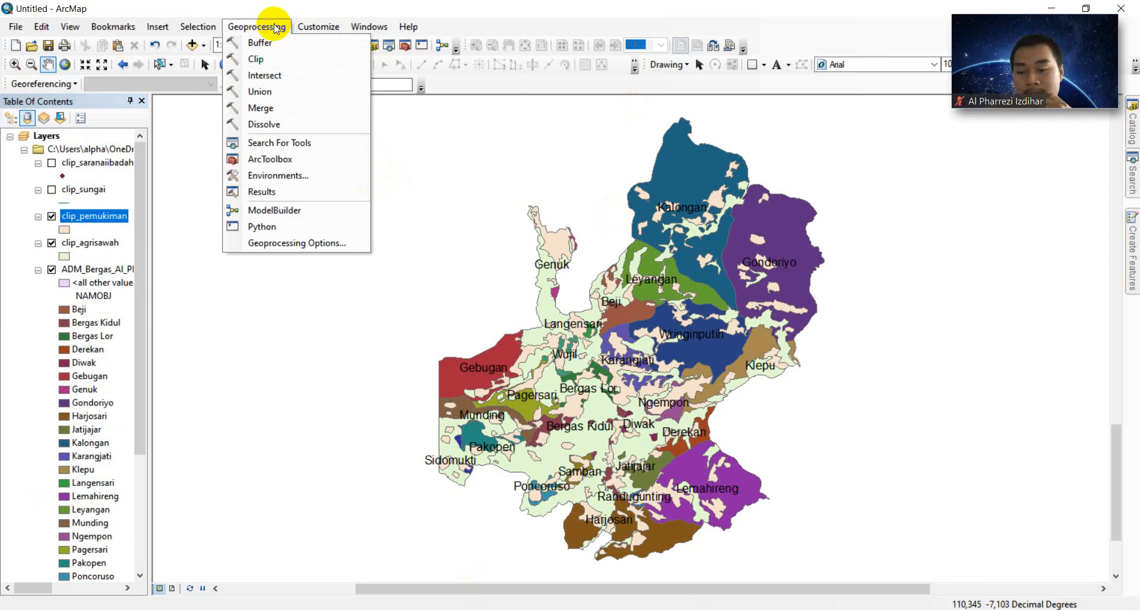
- Load clip_pemukiman and clip_agrisawah as the input datasets of the Merge tool
{"action": "left_click", "coordinate": [301, 111]}
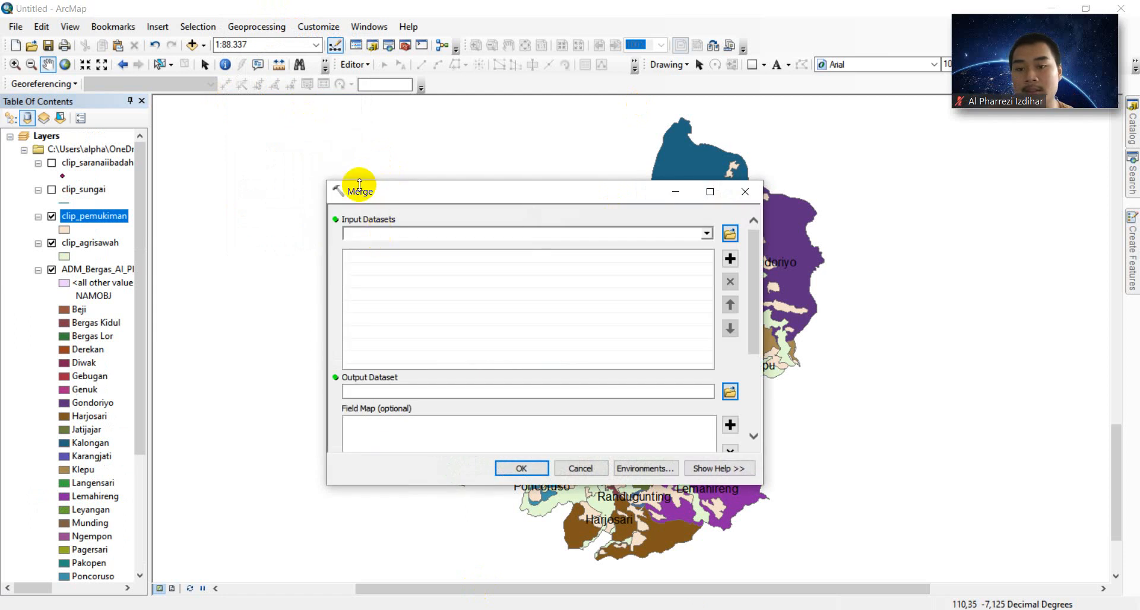
{"action": "left_click_drag", "start_coordinate": [370, 193], "coordinate": [423, 116]}
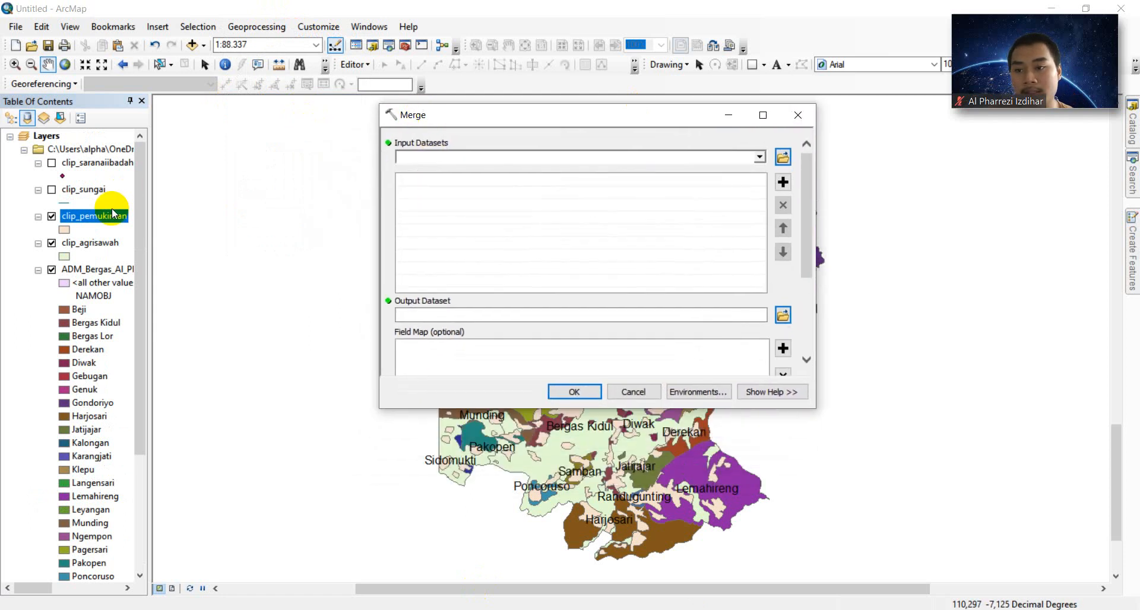
{"action": "left_click_drag", "start_coordinate": [98, 218], "coordinate": [427, 174]}
{"action": "left_click_drag", "start_coordinate": [83, 243], "coordinate": [407, 232]}
{"action": "left_click_drag", "start_coordinate": [416, 191], "coordinate": [418, 191]}
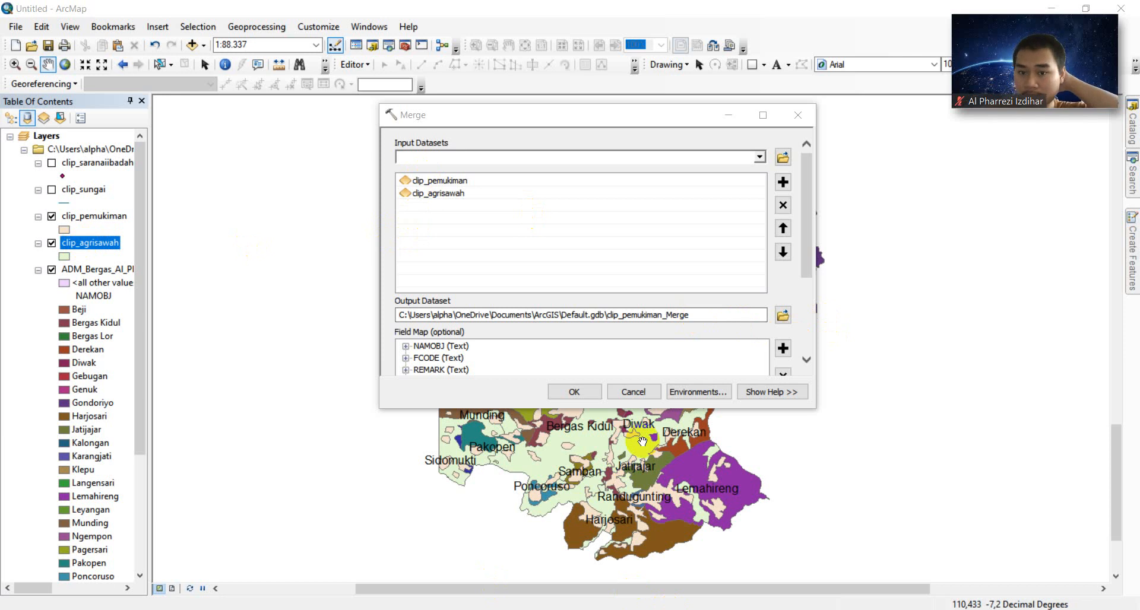
- Name the output a merge shapefile with the author's name in MODUL 3, then run it
{"action": "left_click", "coordinate": [785, 317]}
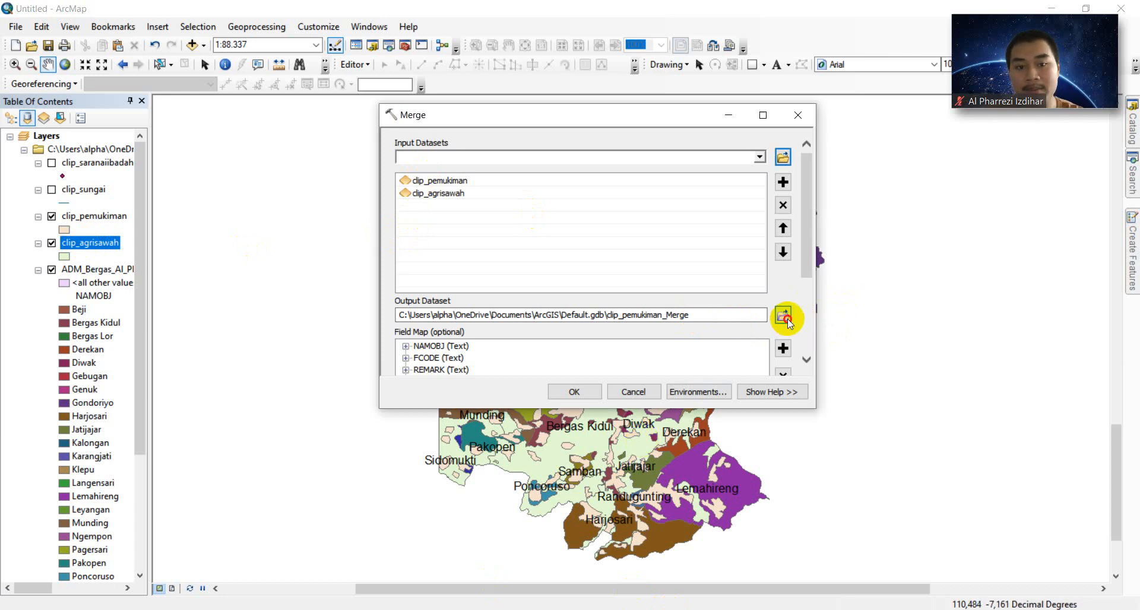
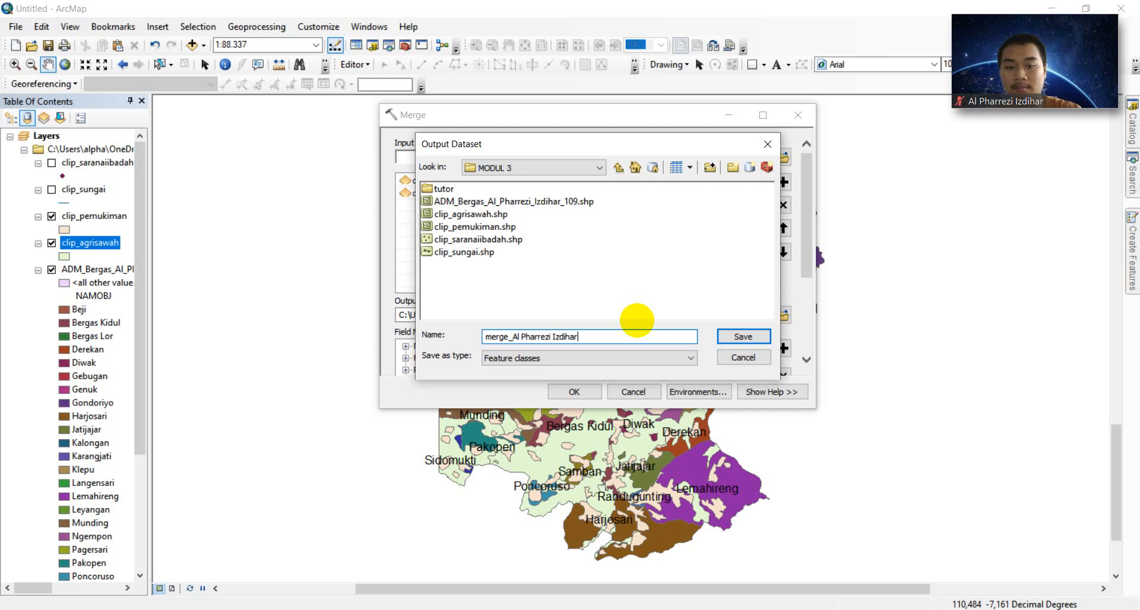
{"action": "left_click", "coordinate": [746, 336]}
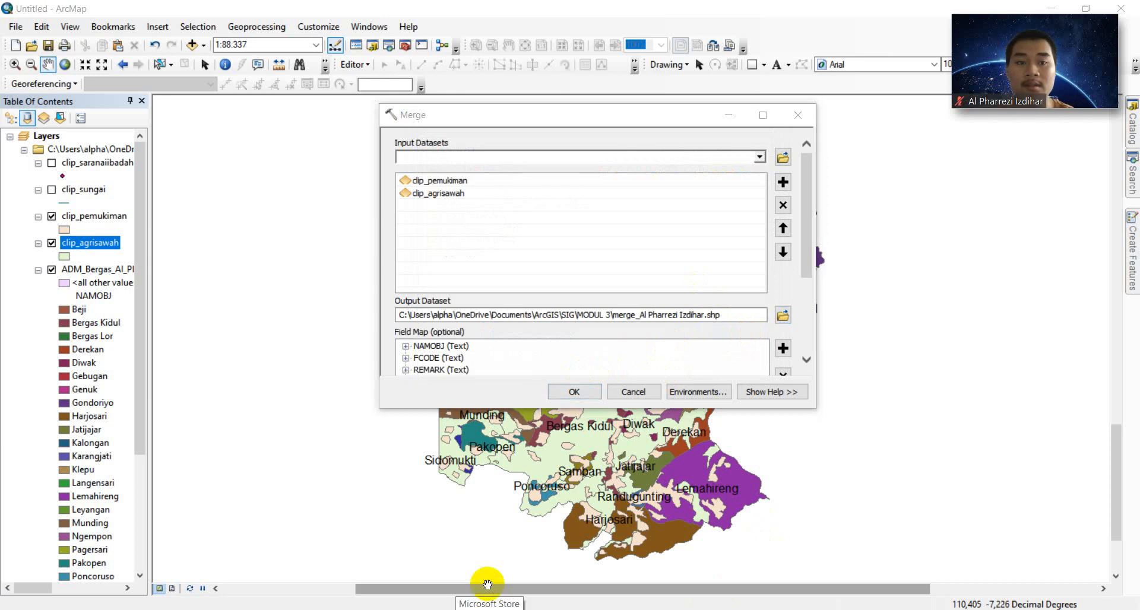
{"action": "left_click", "coordinate": [588, 394]}
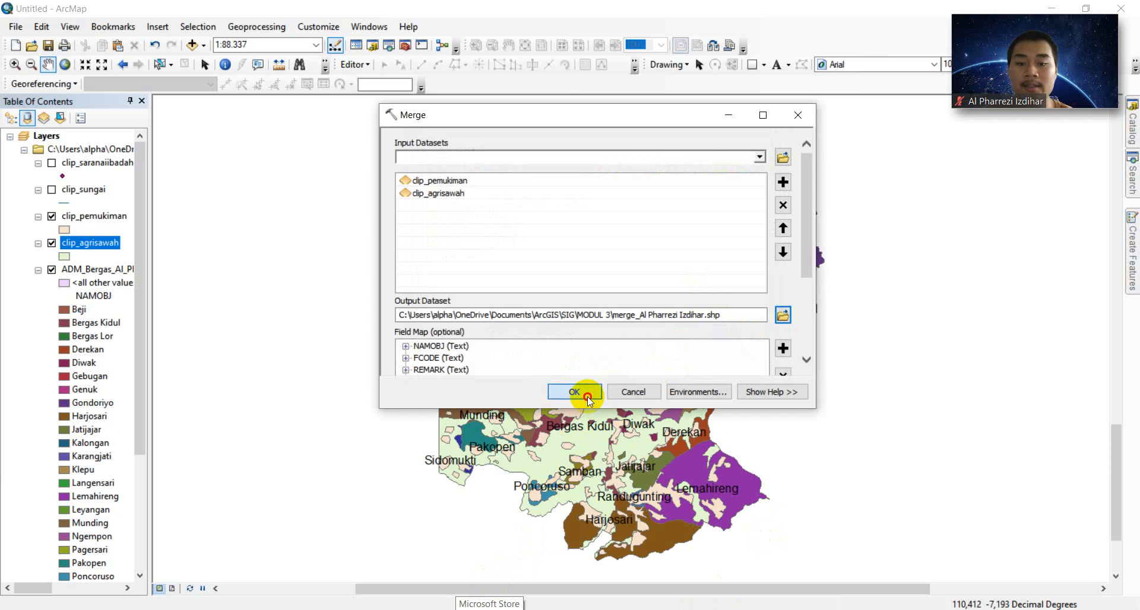
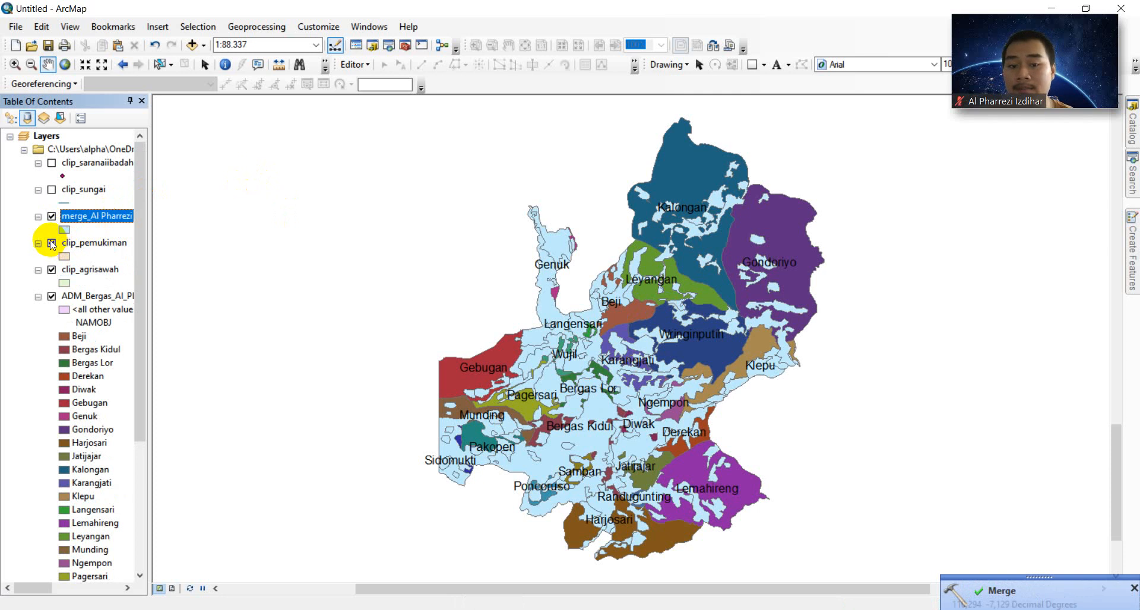
- Hide the clip_pemukiman and clip_agrisawah layers so only the merged layer remains visible
{"action": "left_click", "coordinate": [51, 244]}
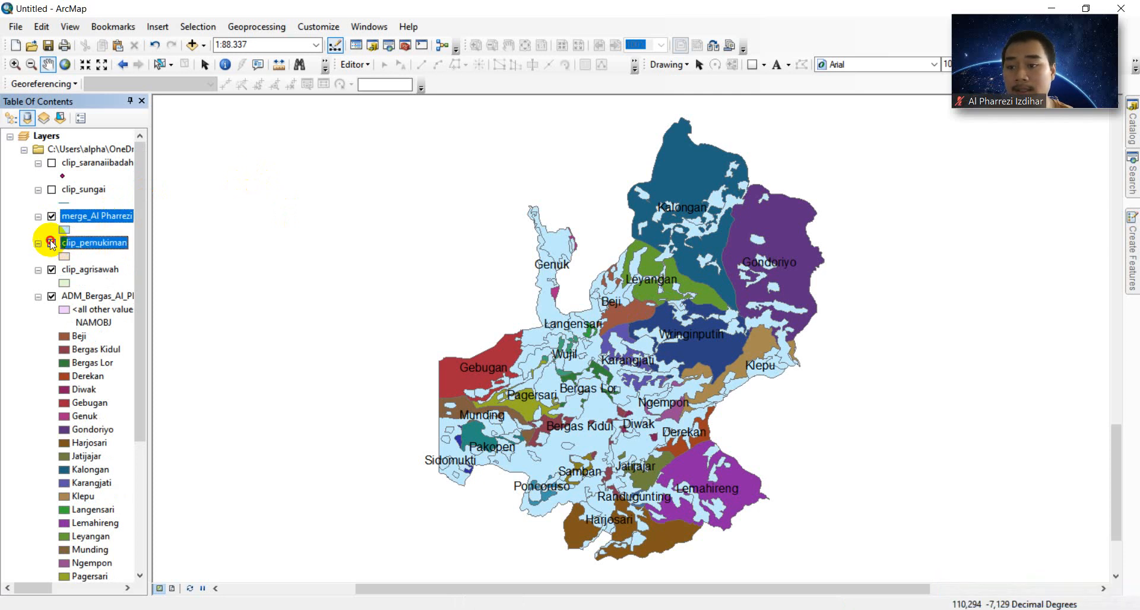
{"action": "left_click", "coordinate": [52, 270]}
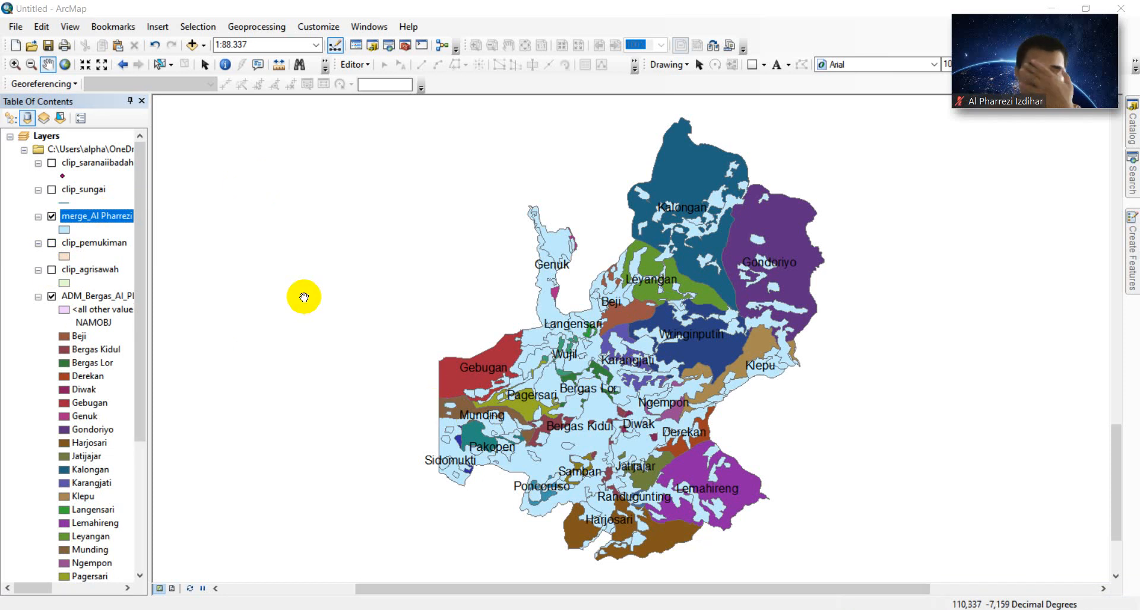
- Export the map as a JPEG into MODUL 3, named Merge_All followed by the author's name and ID
{"action": "left_click", "coordinate": [14, 26]}
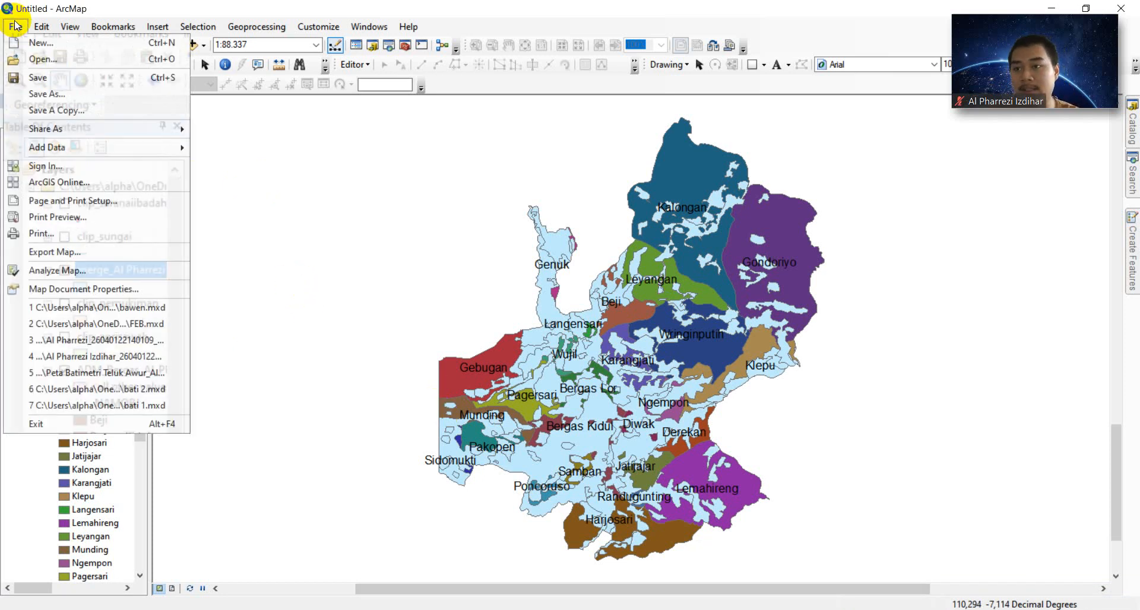
{"action": "left_click", "coordinate": [72, 253]}
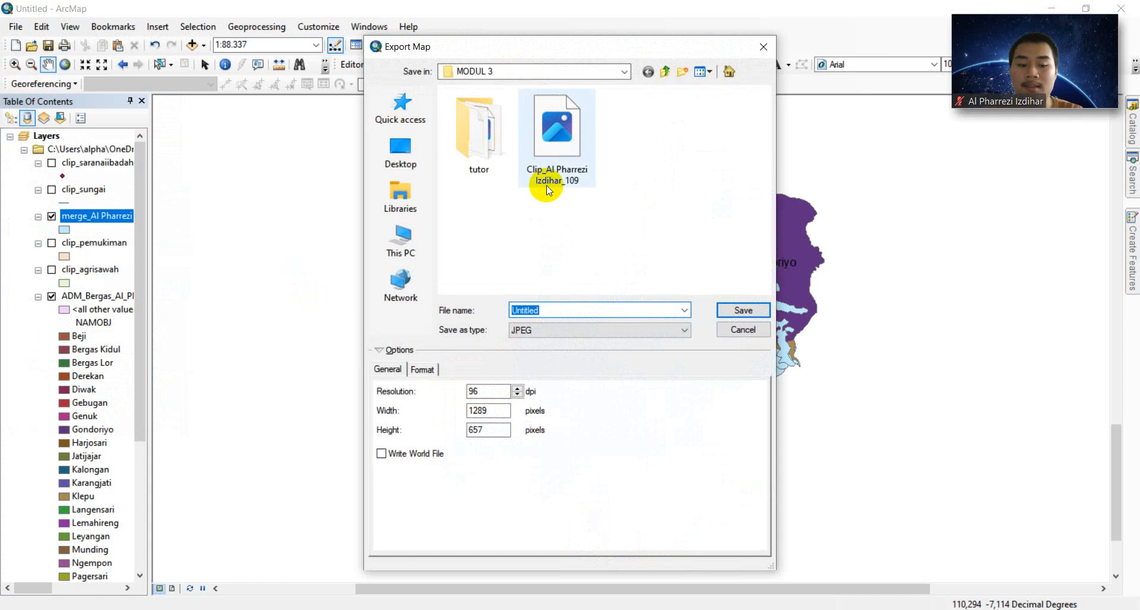
{"action": "key", "text": "BackSpace"}
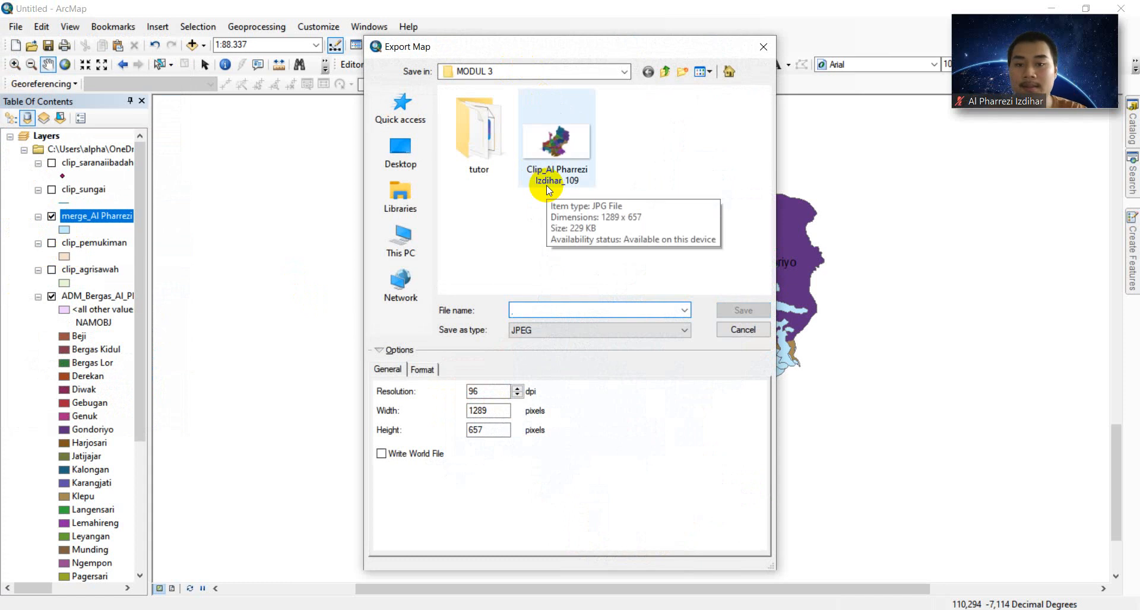
{"action": "type", "text": "Merge"}
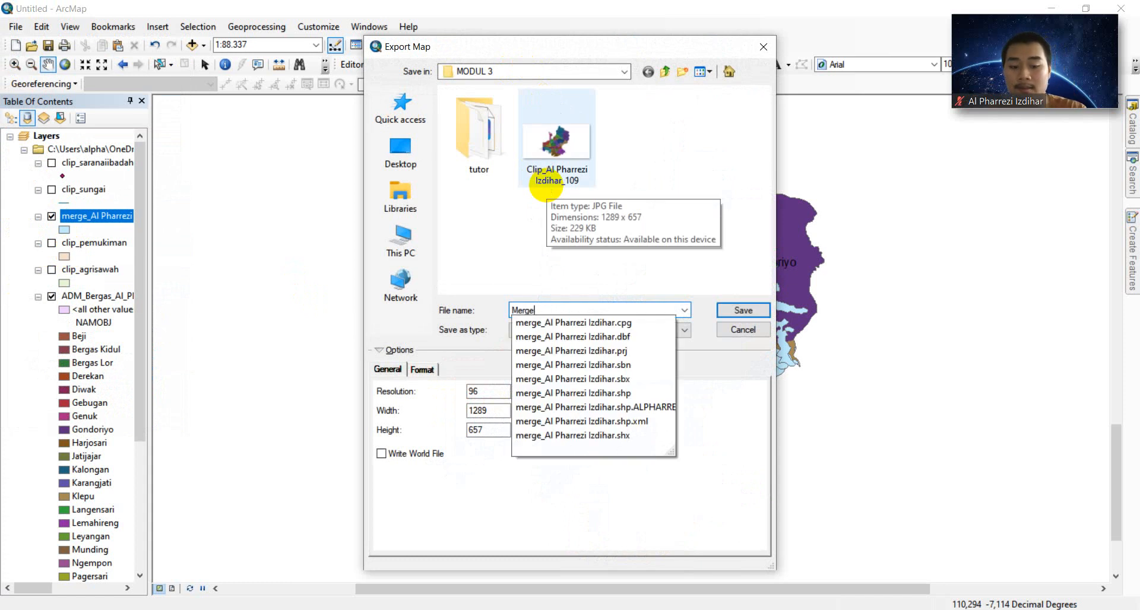
{"action": "type", "text": "_All"}
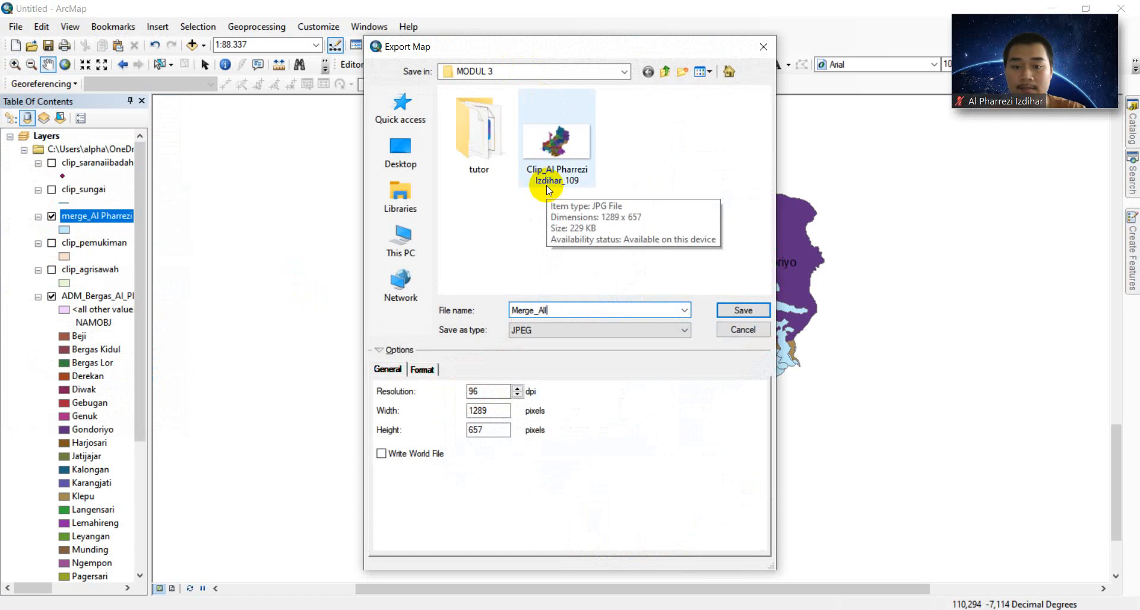
{"action": "key", "text": "BackSpace"}
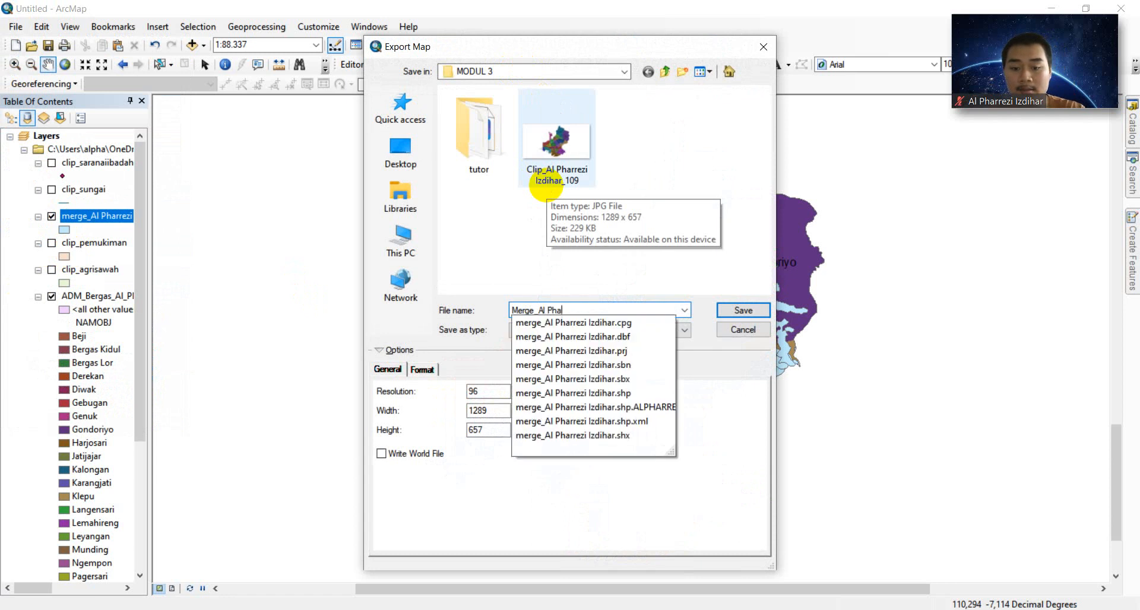
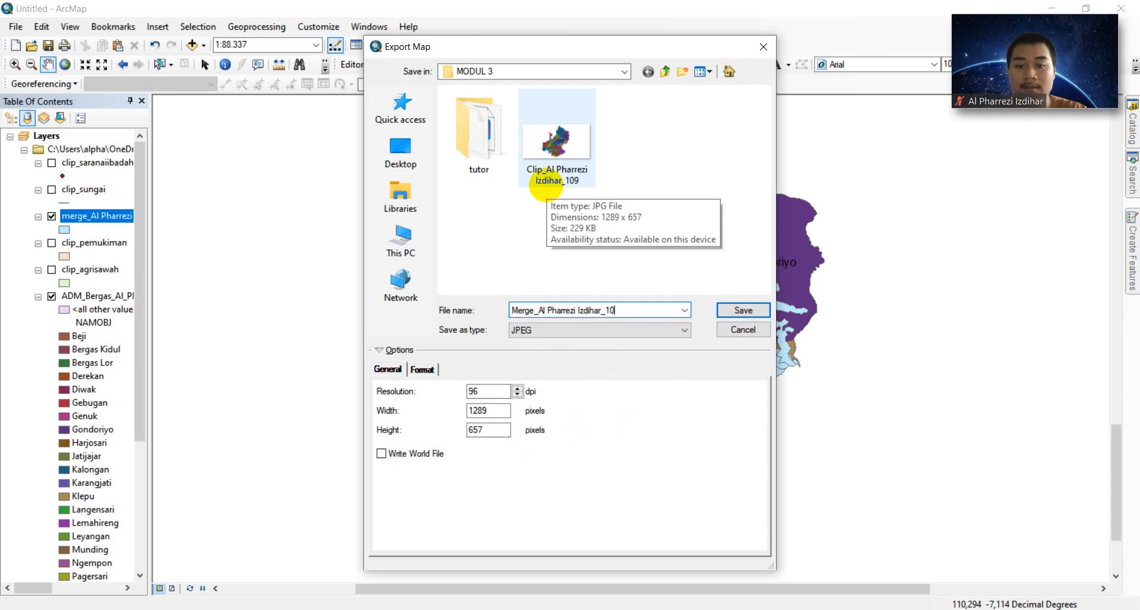
{"action": "left_click", "coordinate": [741, 311]}
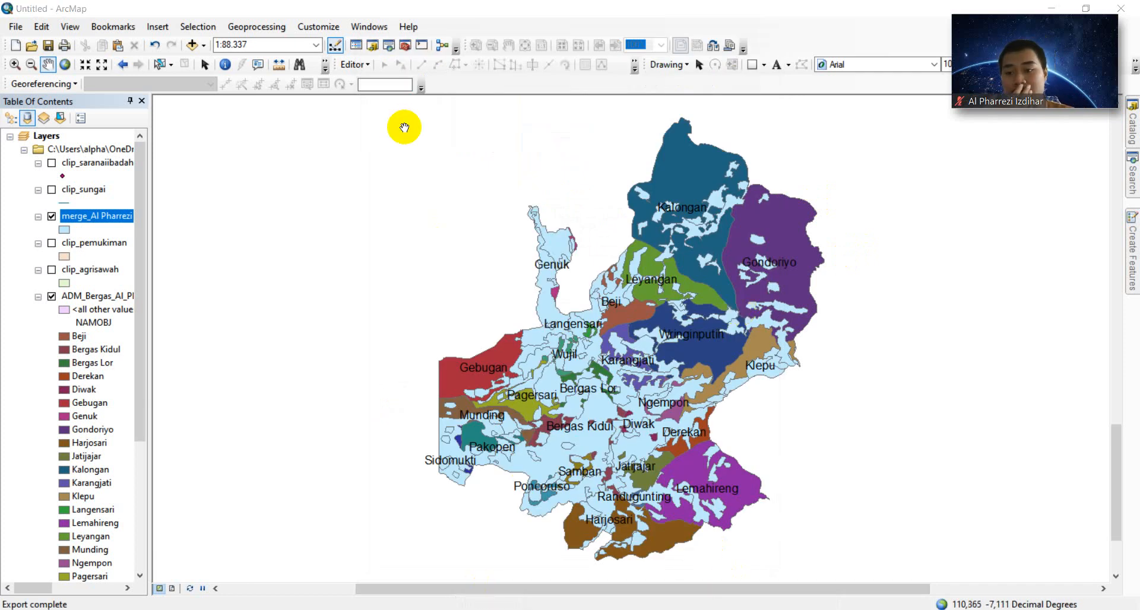
- Hide the merged layer and display the clip_agrisawah rice-field layer instead
{"action": "left_click", "coordinate": [51, 216]}
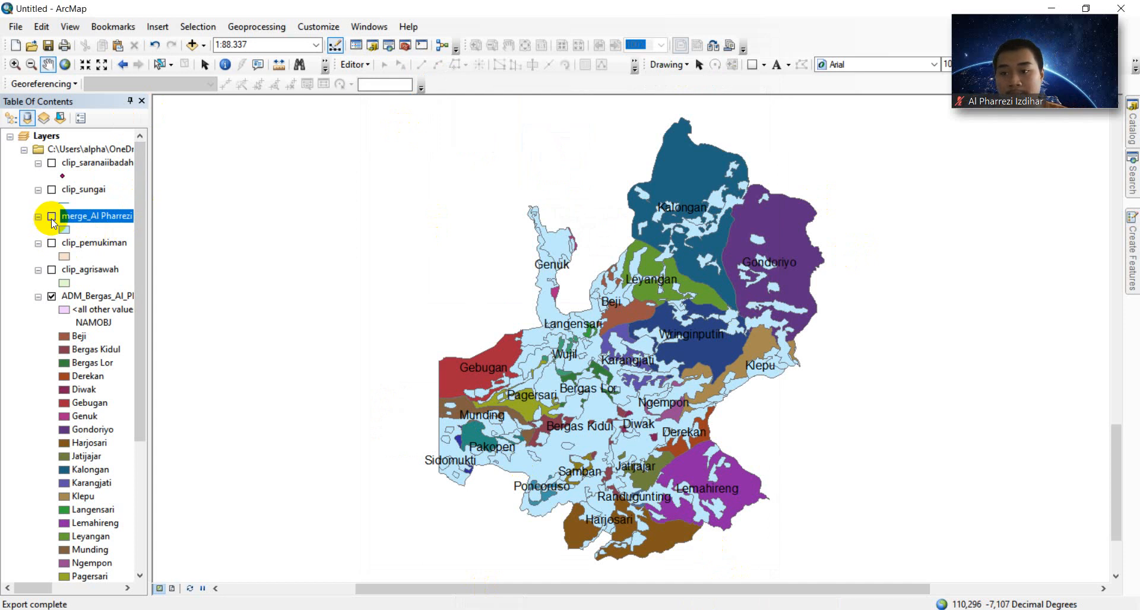
{"action": "left_click", "coordinate": [52, 271]}
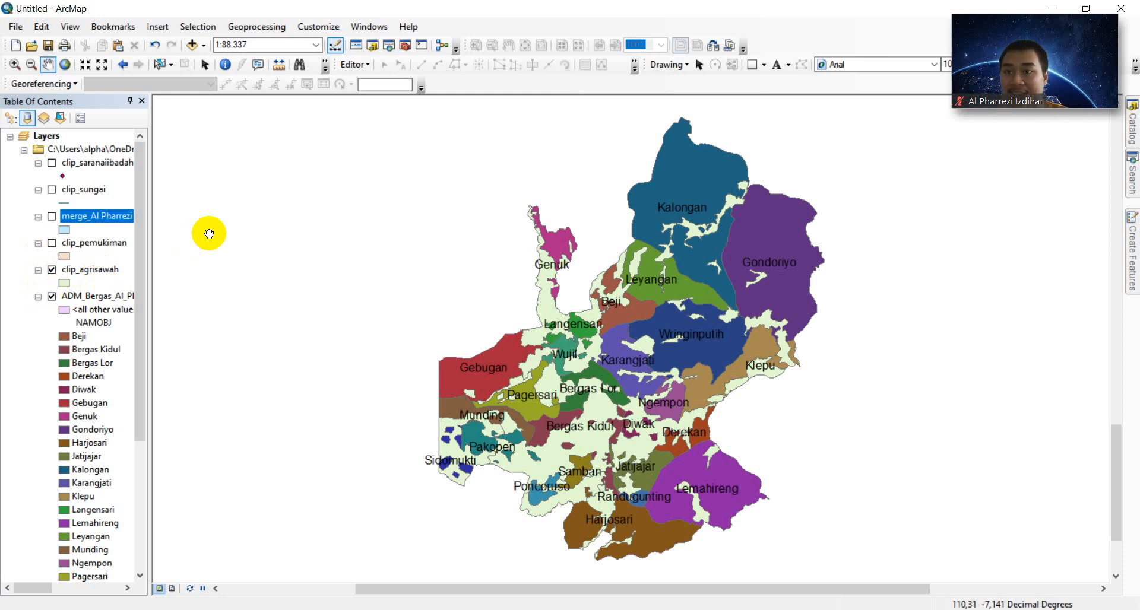
{"action": "left_click", "coordinate": [265, 29]}
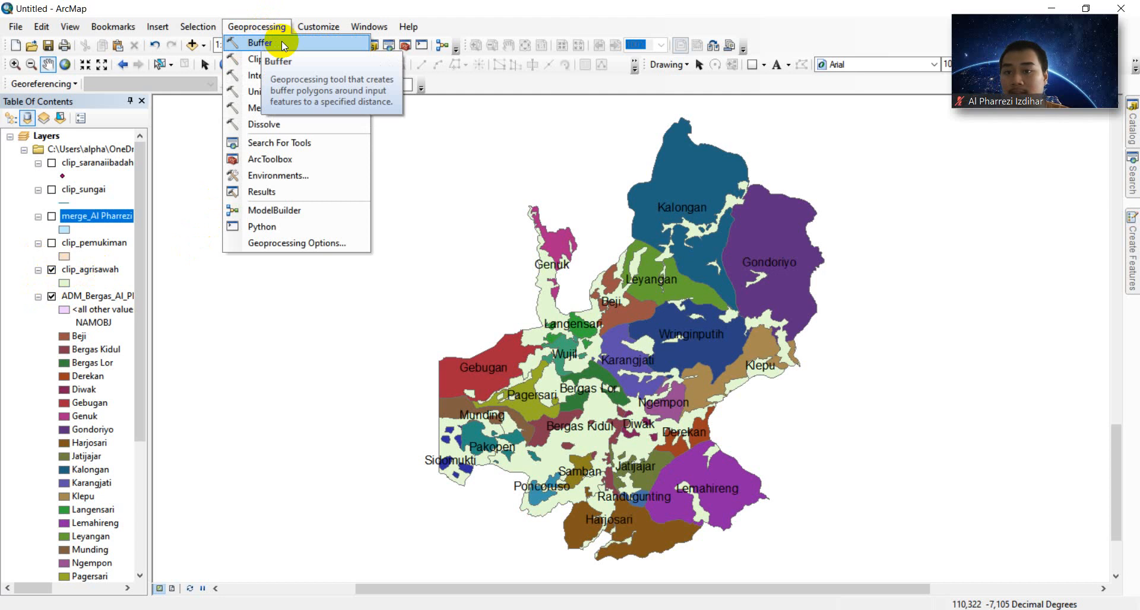
- Dissolve clip_agrisawah on the REMARK field into MODUL 3\Dissolve_agrisawah.shp
{"action": "left_click", "coordinate": [289, 125]}
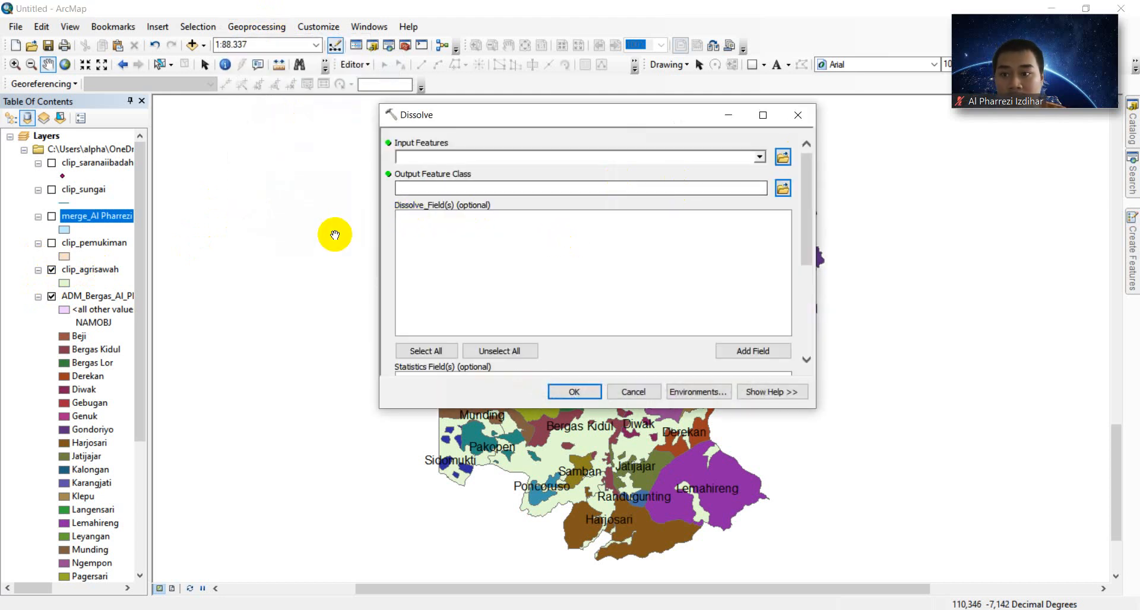
{"action": "left_click_drag", "start_coordinate": [80, 268], "coordinate": [474, 155]}
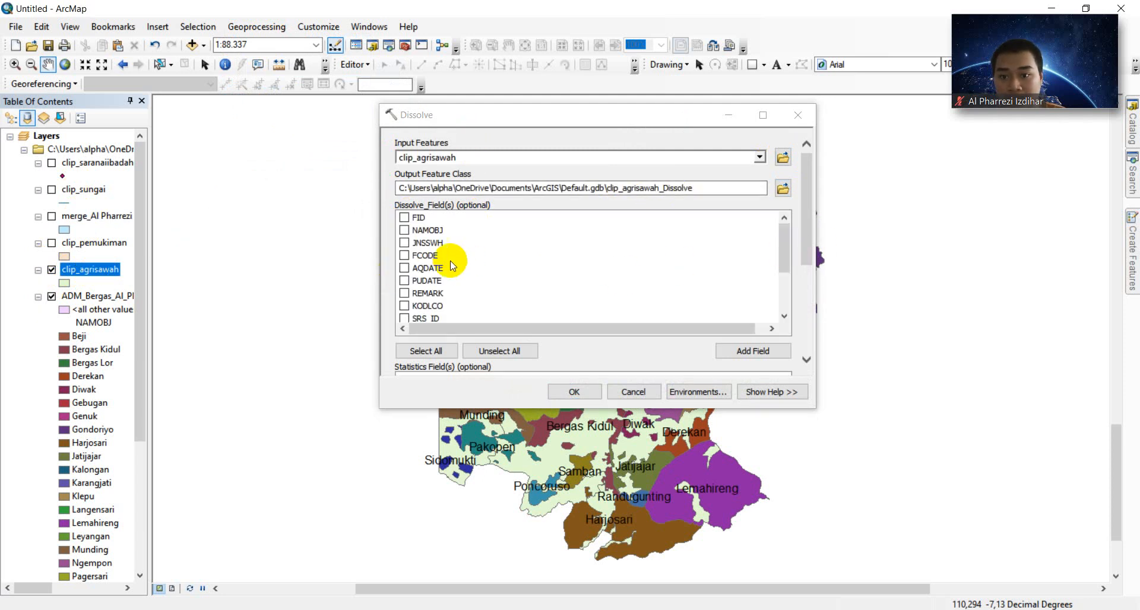
{"action": "left_click", "coordinate": [404, 293]}
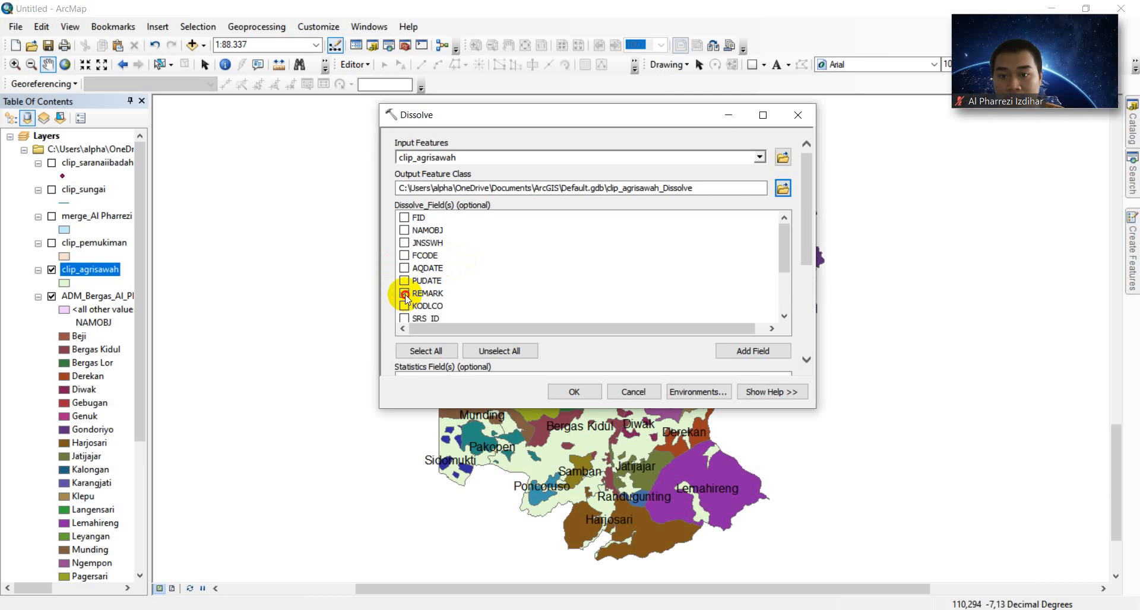
{"action": "left_click", "coordinate": [781, 188]}
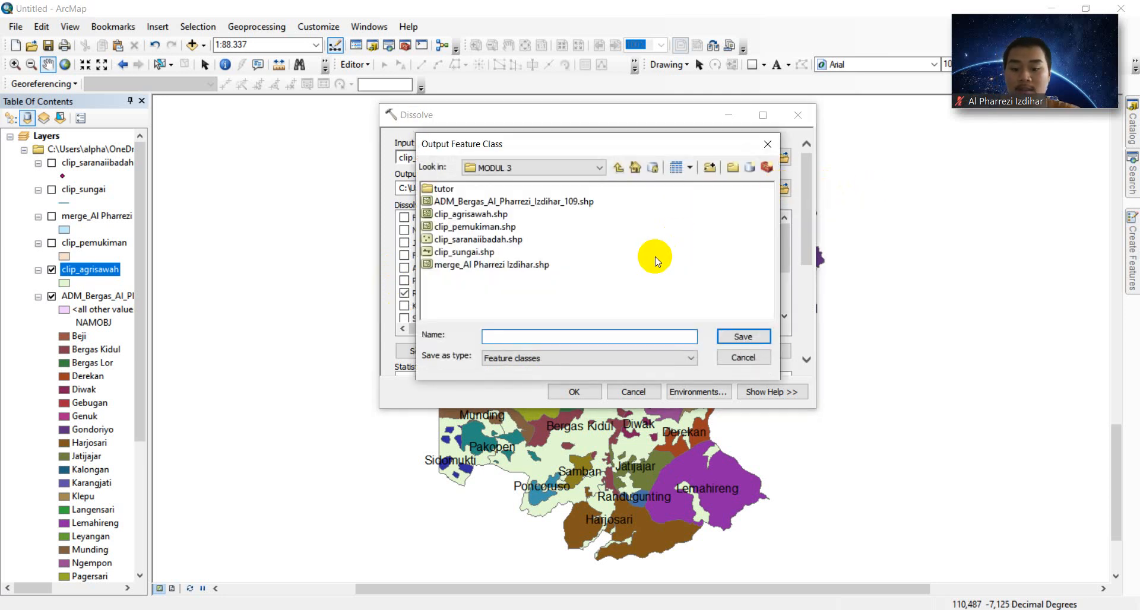
{"action": "type", "text": "Dissolve"}
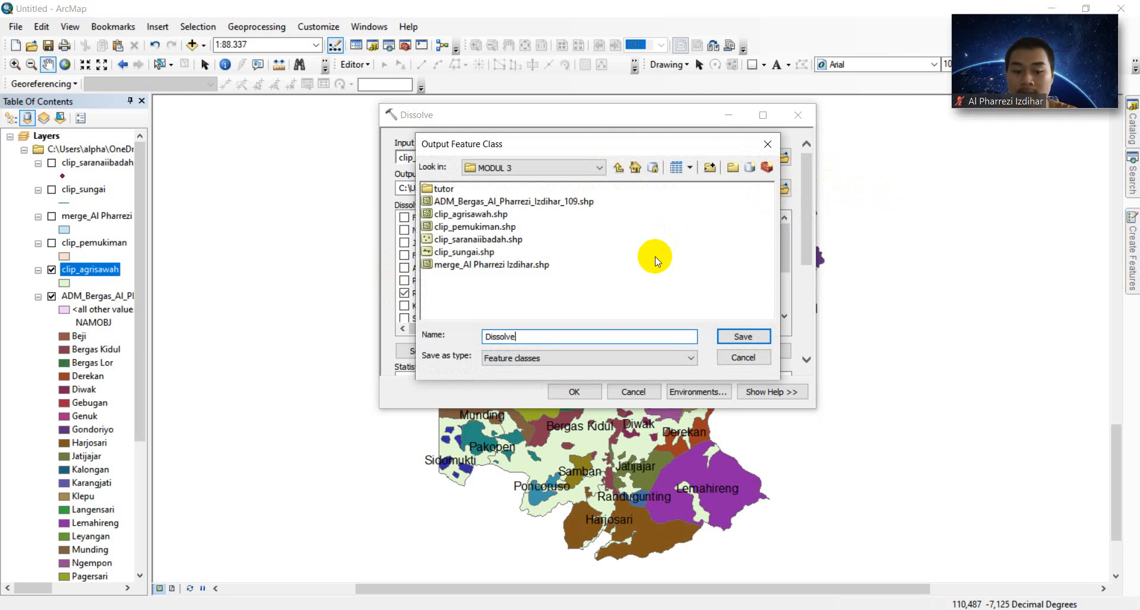
{"action": "type", "text": "_a"}
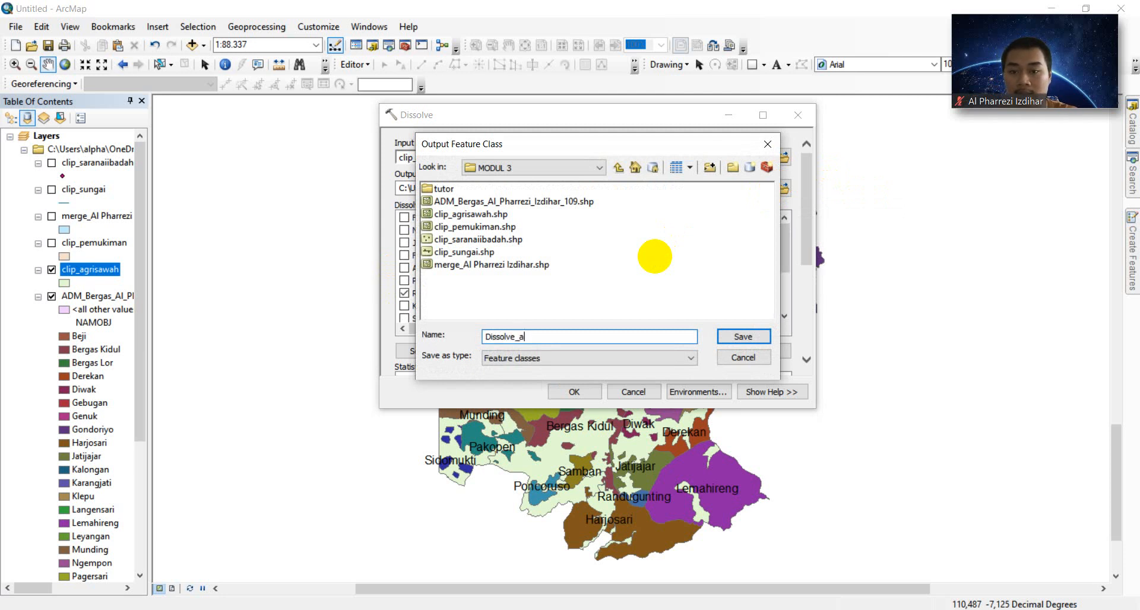
{"action": "type", "text": "gr"}
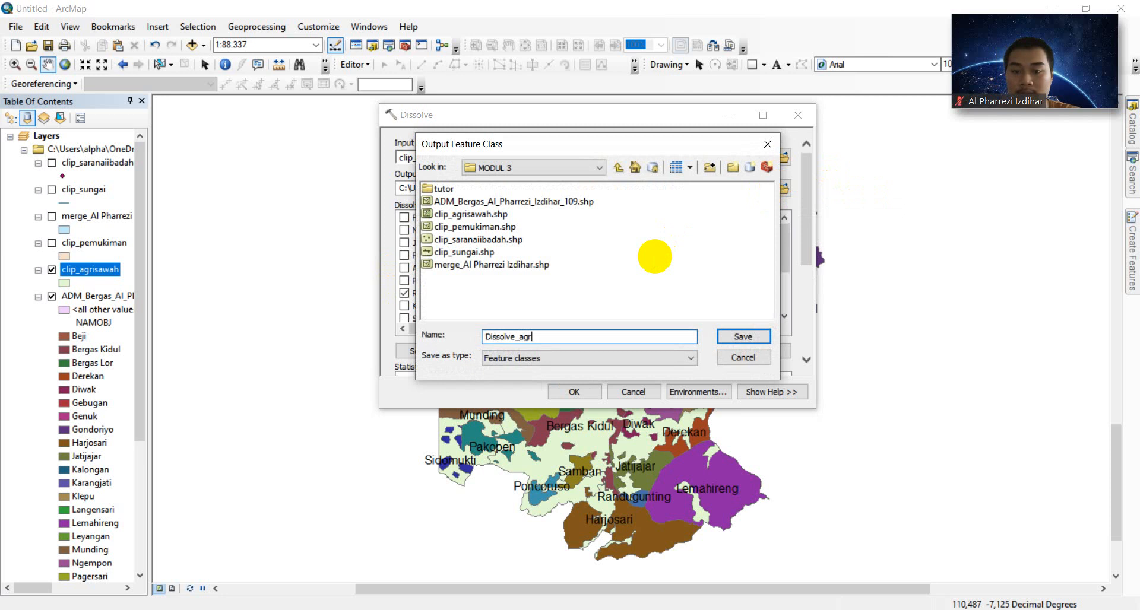
{"action": "type", "text": "isawah"}
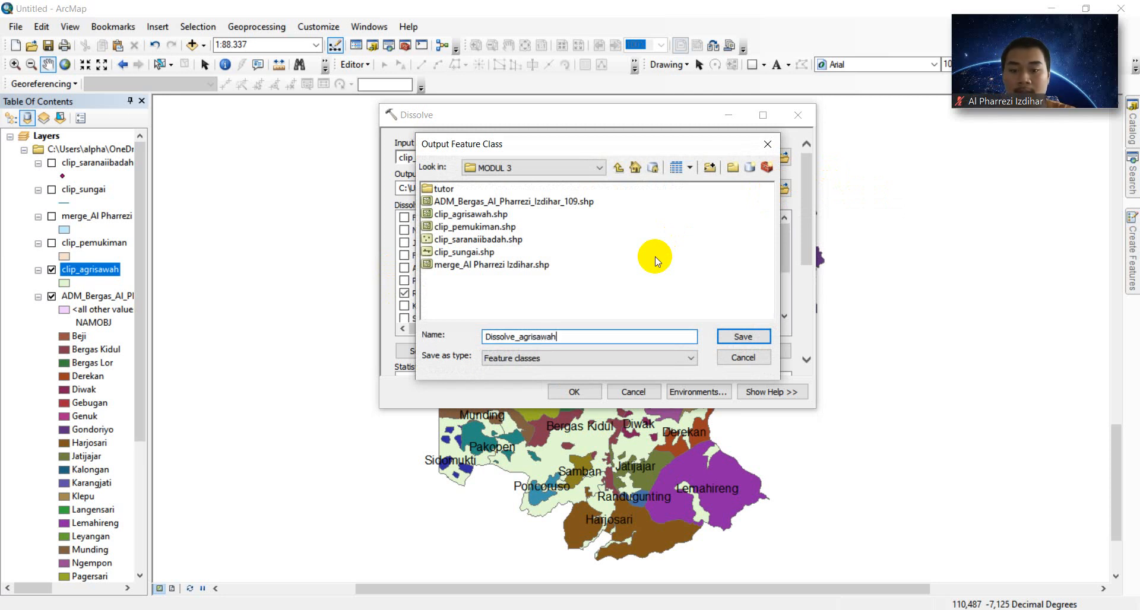
{"action": "key", "text": "Return"}
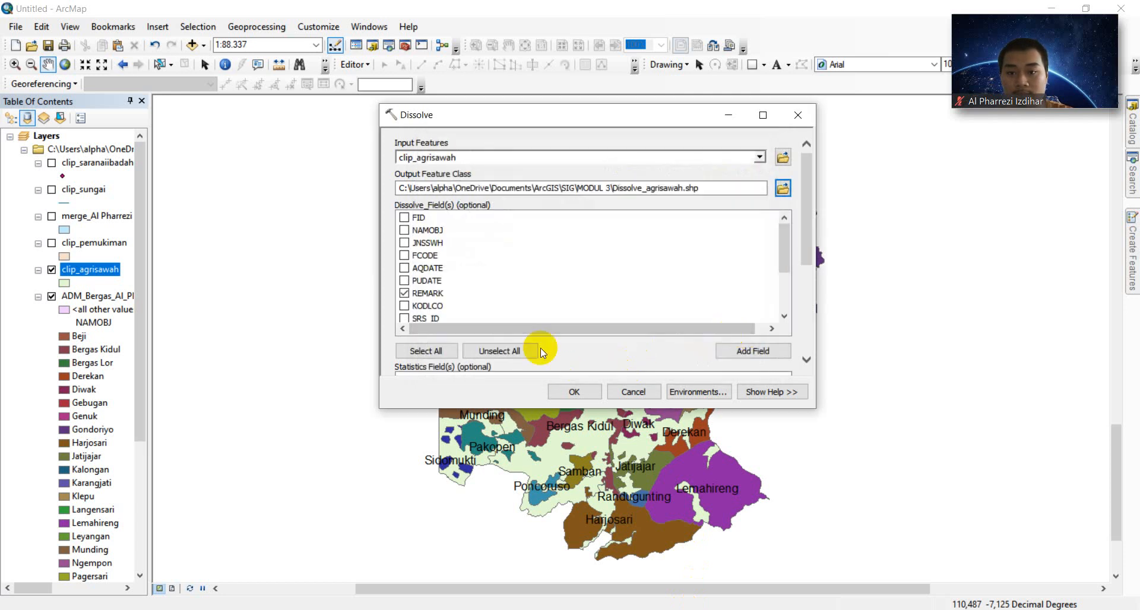
{"action": "left_click", "coordinate": [589, 392]}
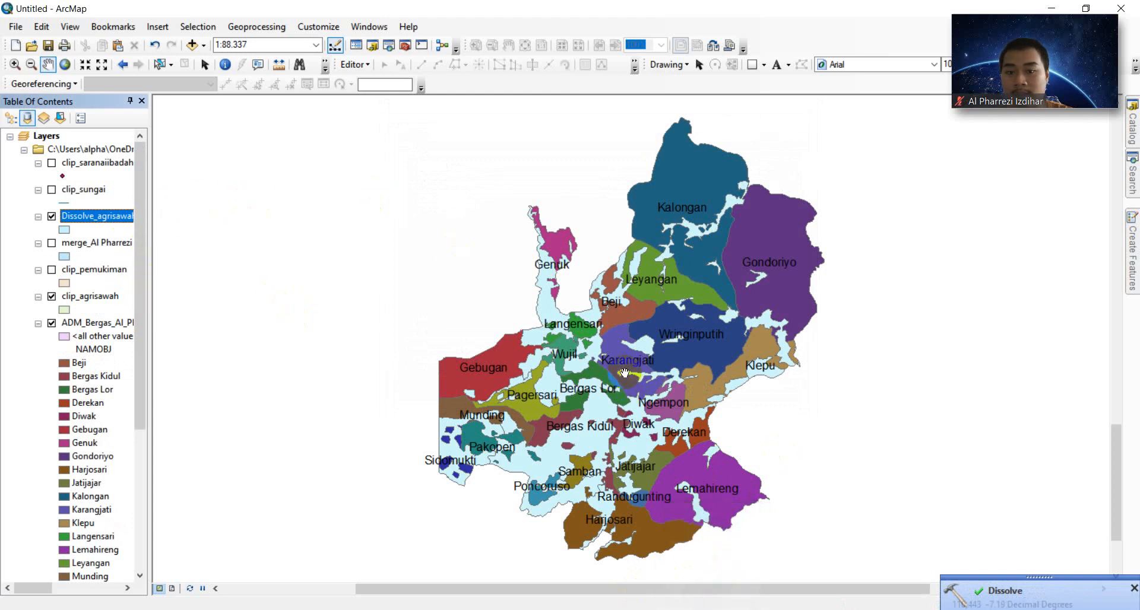
{"action": "right_click", "coordinate": [119, 218]}
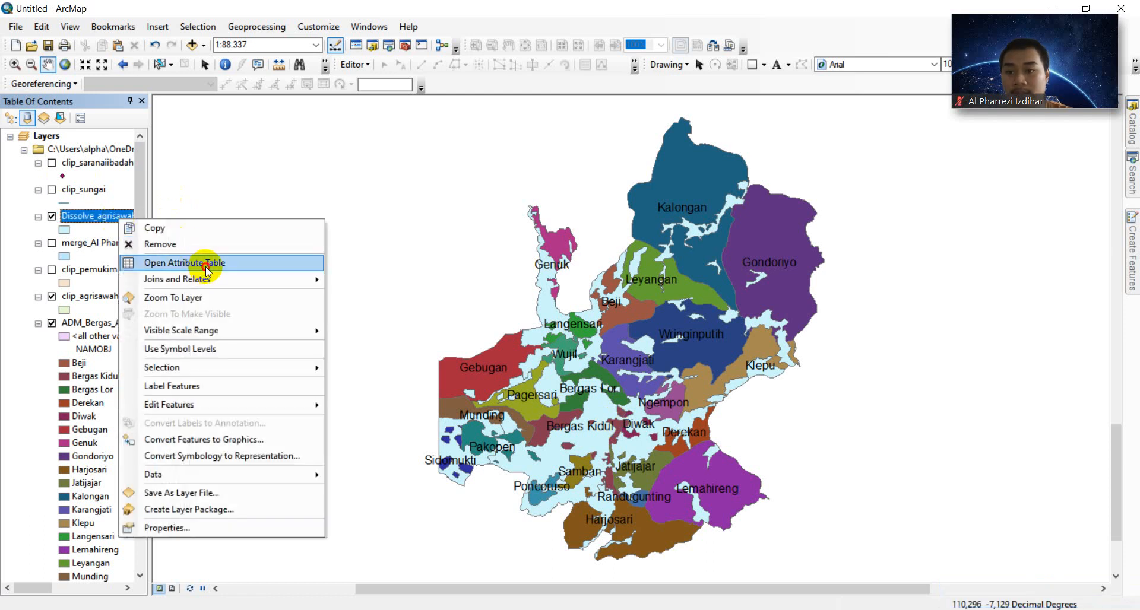
{"action": "left_click", "coordinate": [205, 264]}
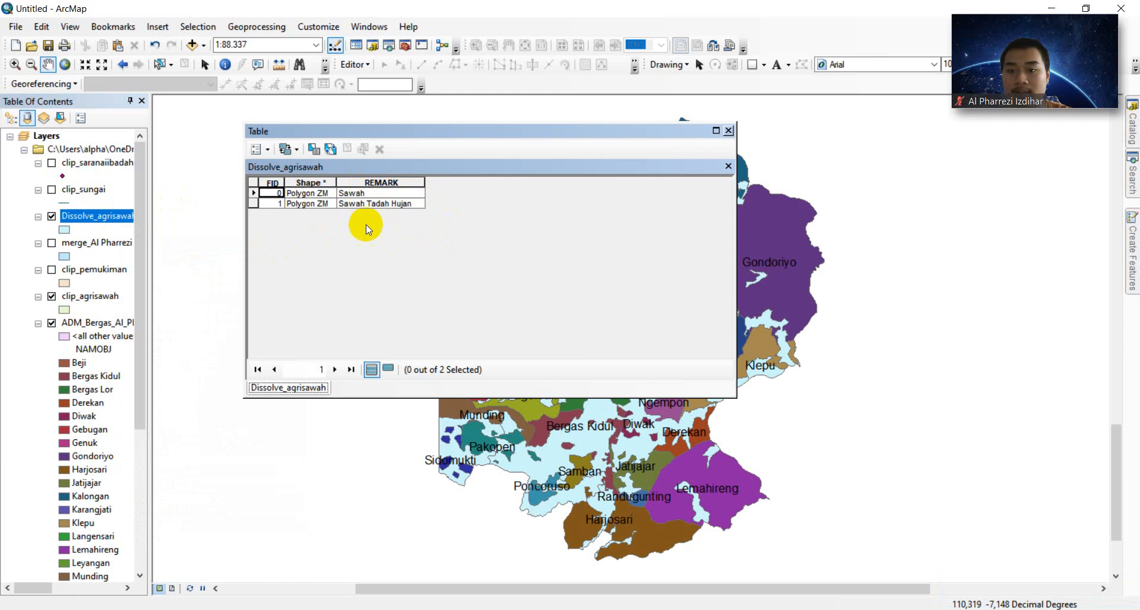
{"action": "left_click", "coordinate": [728, 130]}
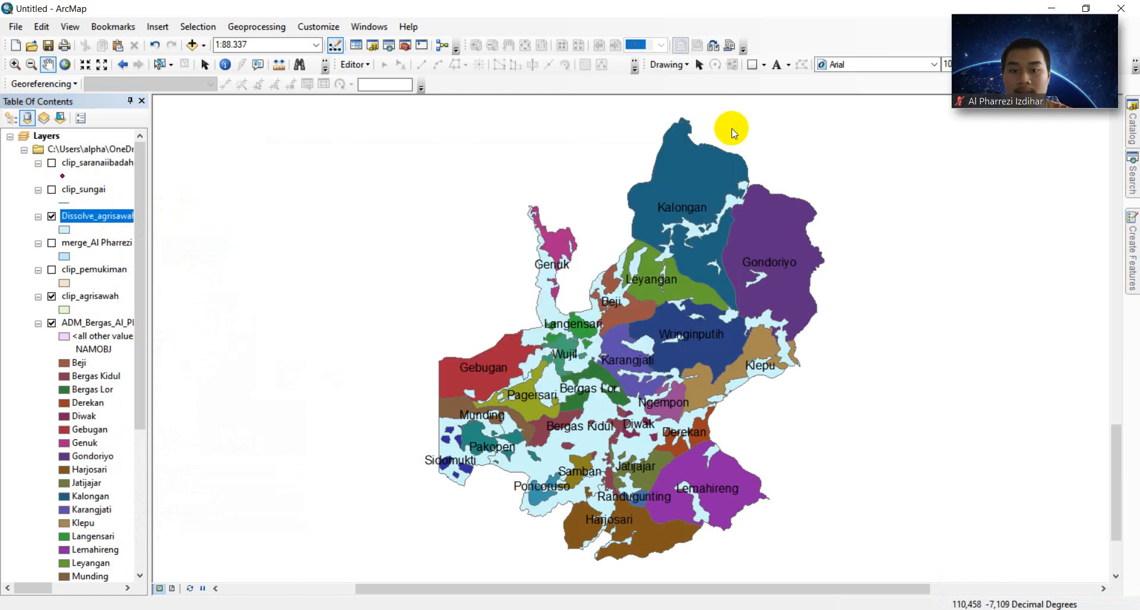
{"action": "mouse_move", "coordinate": [710, 609]}
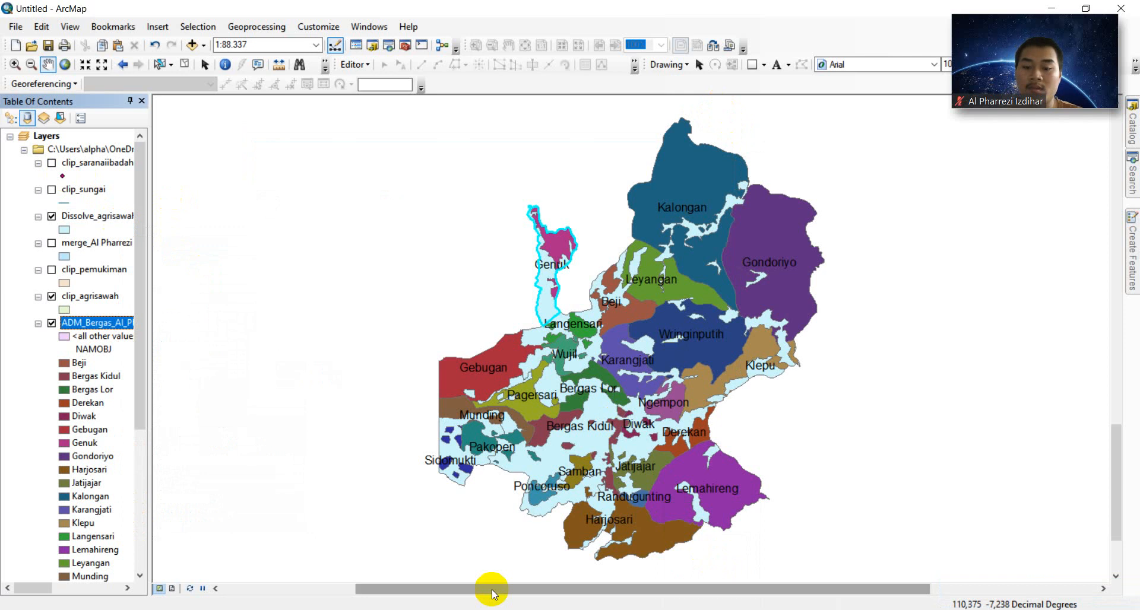
- Hide both rice-field layers and open the ADM_Bergas village attribute table
{"action": "left_click", "coordinate": [52, 217]}
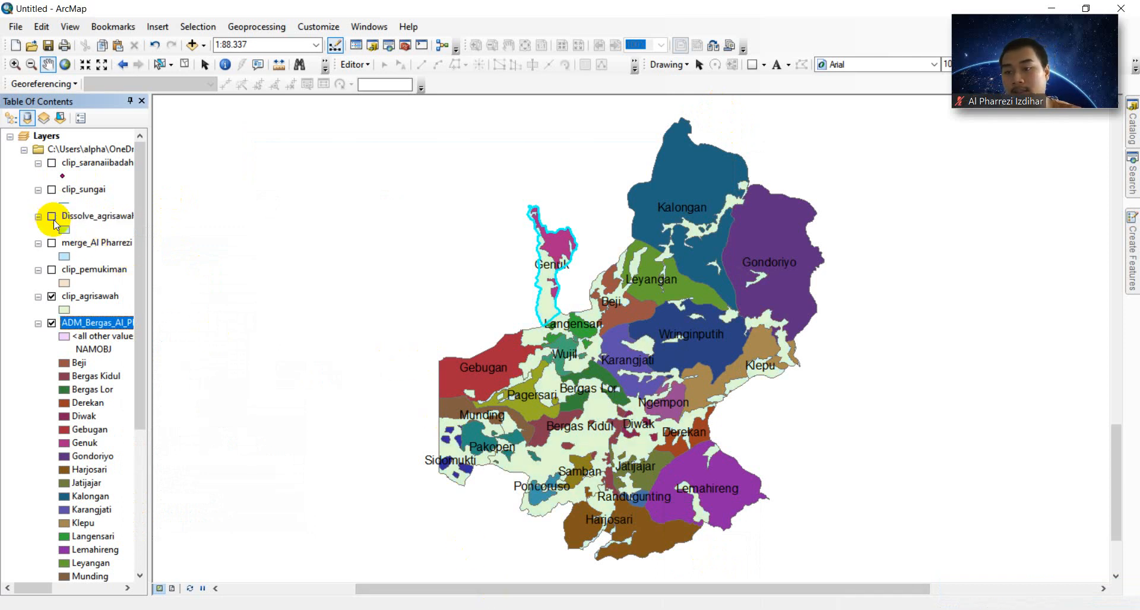
{"action": "left_click", "coordinate": [52, 296]}
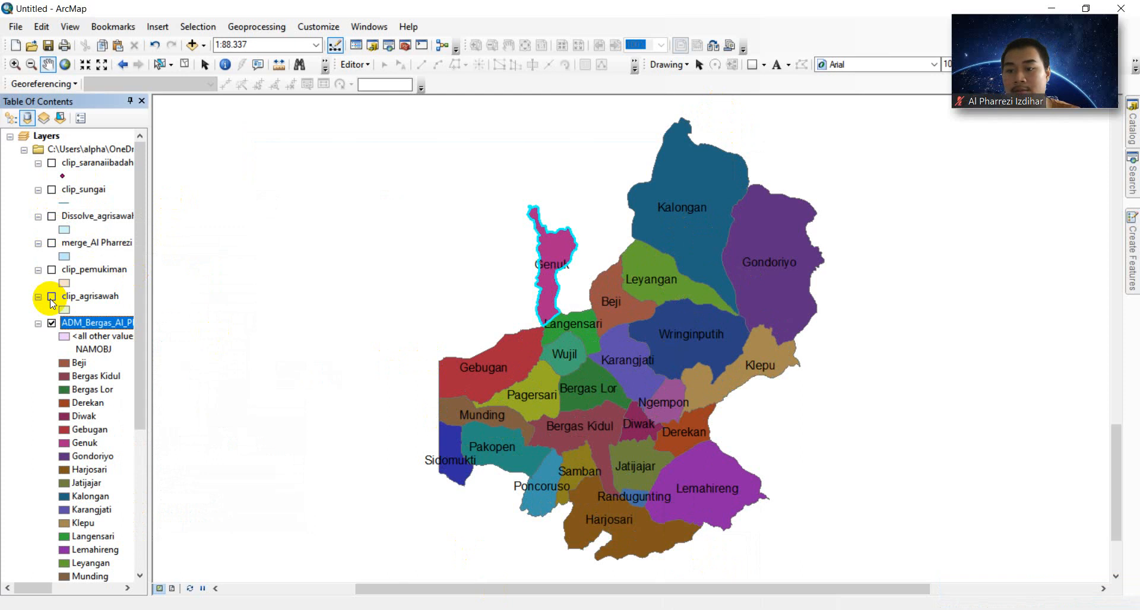
{"action": "right_click", "coordinate": [99, 326]}
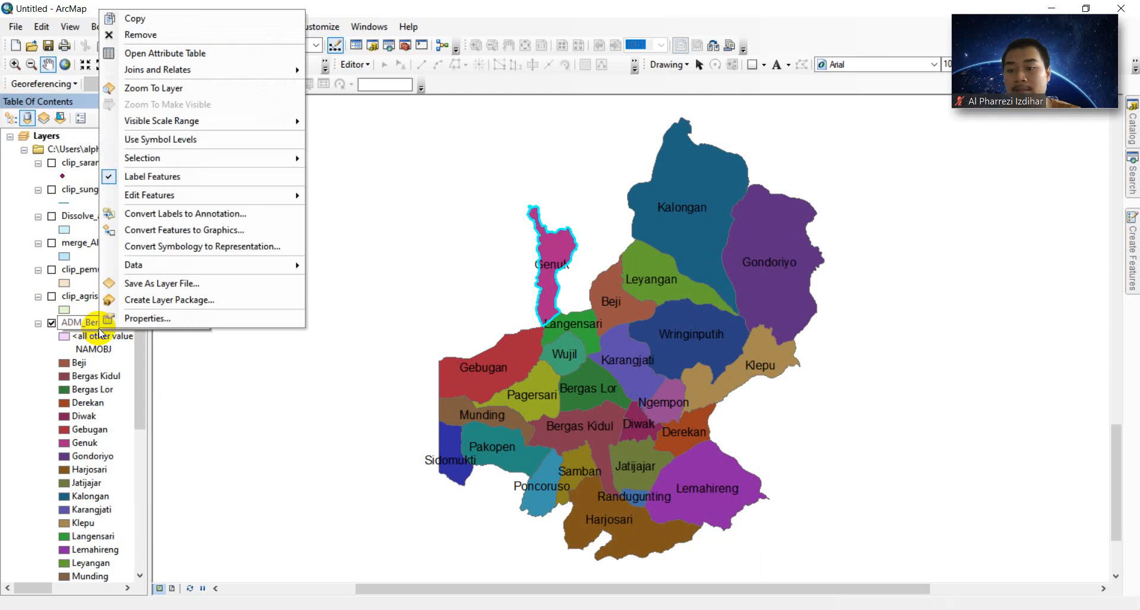
{"action": "left_click", "coordinate": [203, 53]}
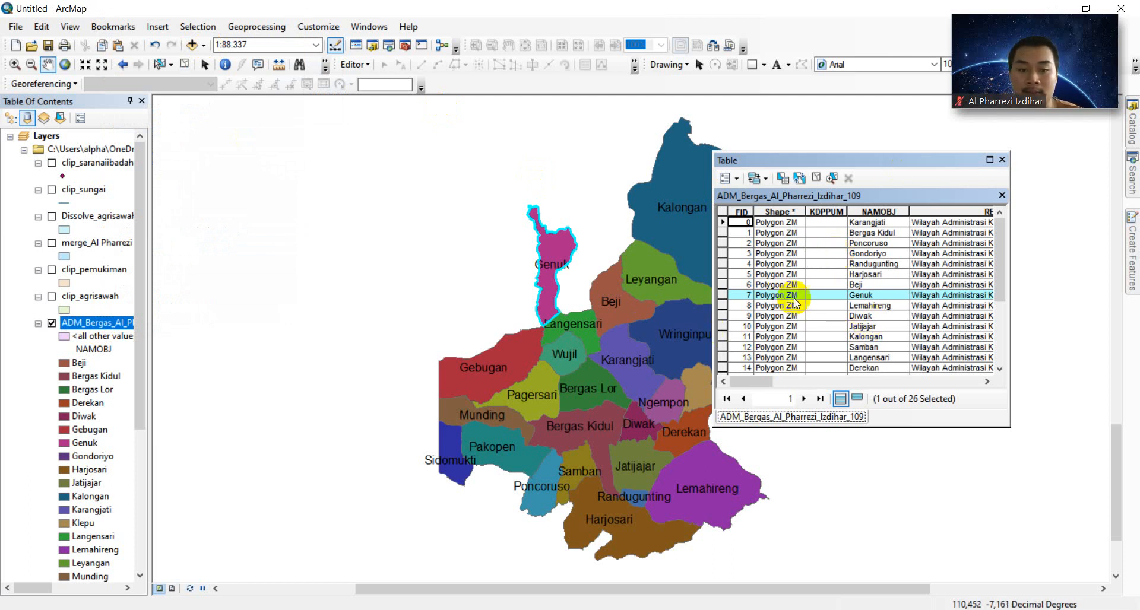
- Select the Genuk, Gebugan and Munding village records, then close the table
{"action": "left_click", "coordinate": [722, 295], "text": "ctrl"}
{"action": "left_click", "coordinate": [723, 295]}
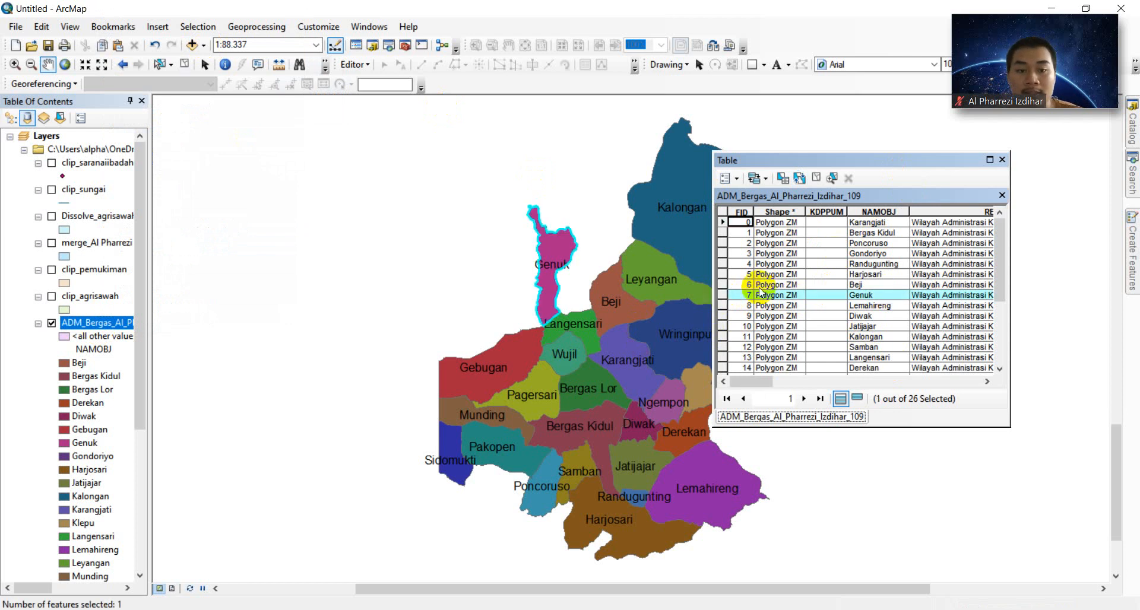
{"action": "scroll", "coordinate": [888, 313], "scroll_direction": "down", "scroll_amount": 4}
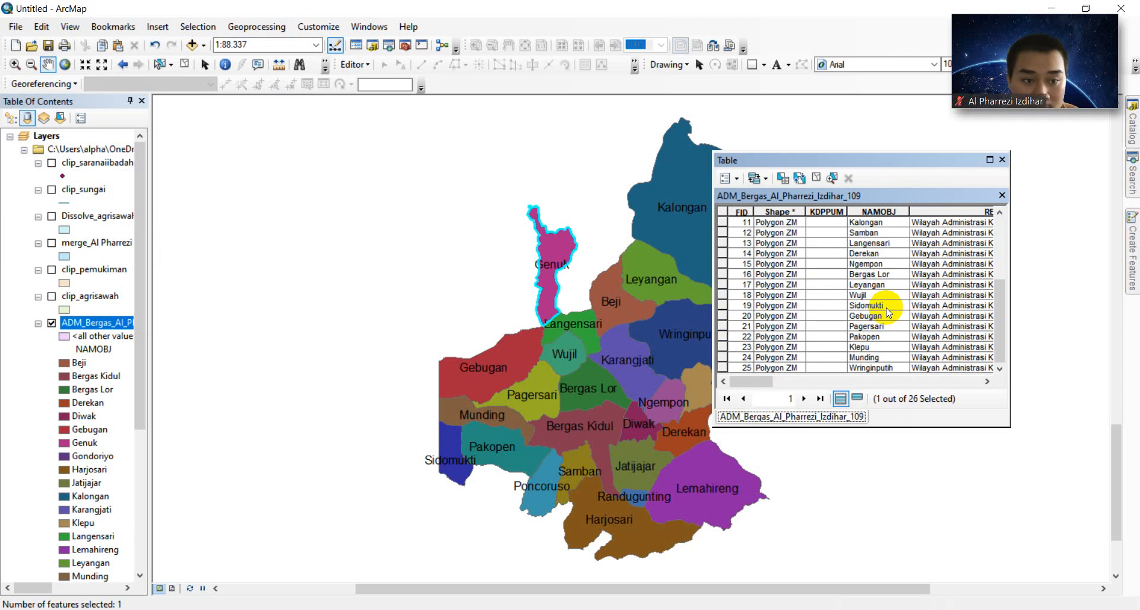
{"action": "scroll", "coordinate": [888, 313], "scroll_direction": "up", "scroll_amount": 2}
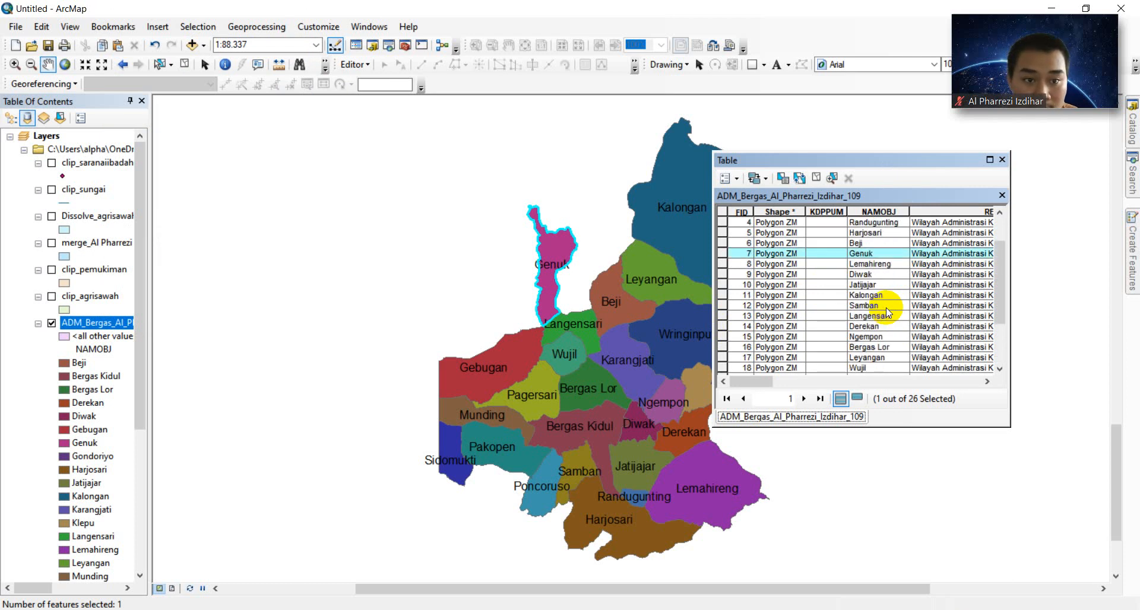
{"action": "scroll", "coordinate": [879, 275], "scroll_direction": "up", "scroll_amount": 1}
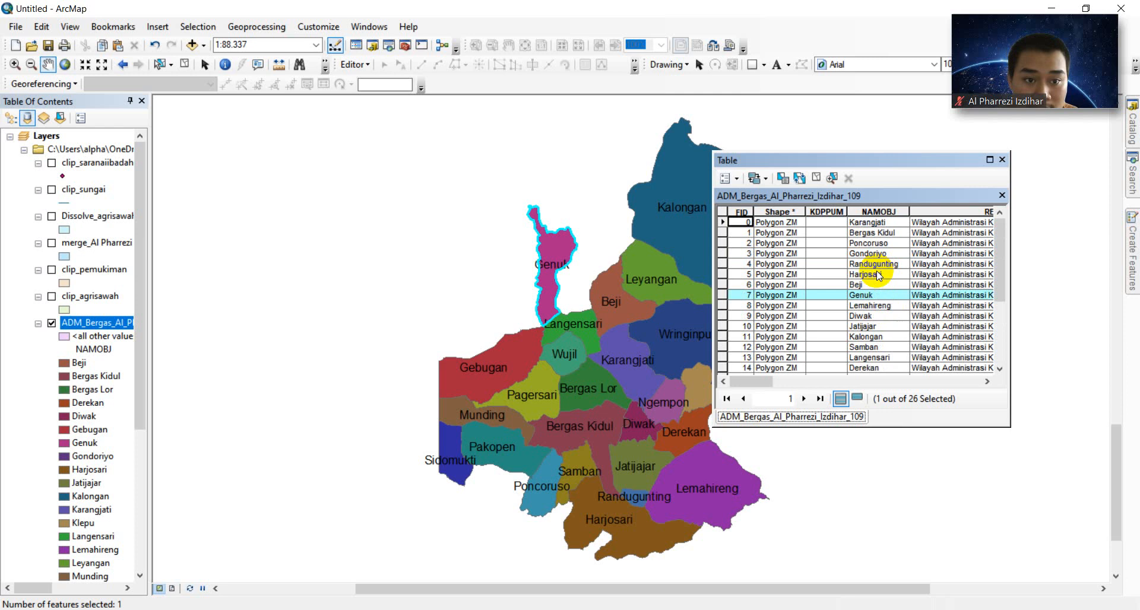
{"action": "scroll", "coordinate": [879, 275], "scroll_direction": "down", "scroll_amount": 3}
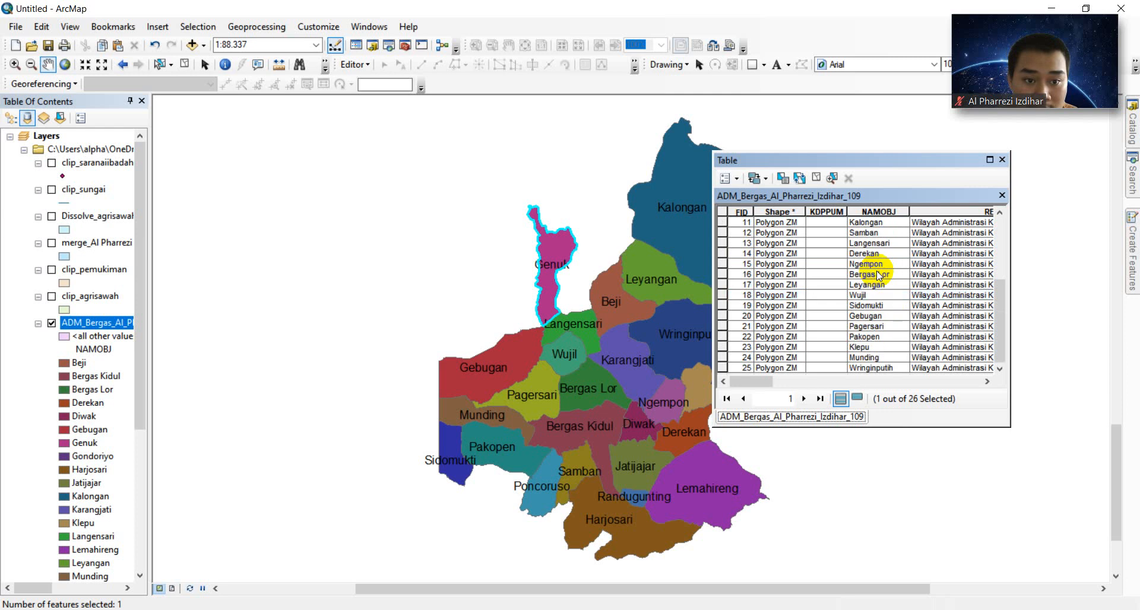
{"action": "left_click", "coordinate": [723, 316], "text": "ctrl"}
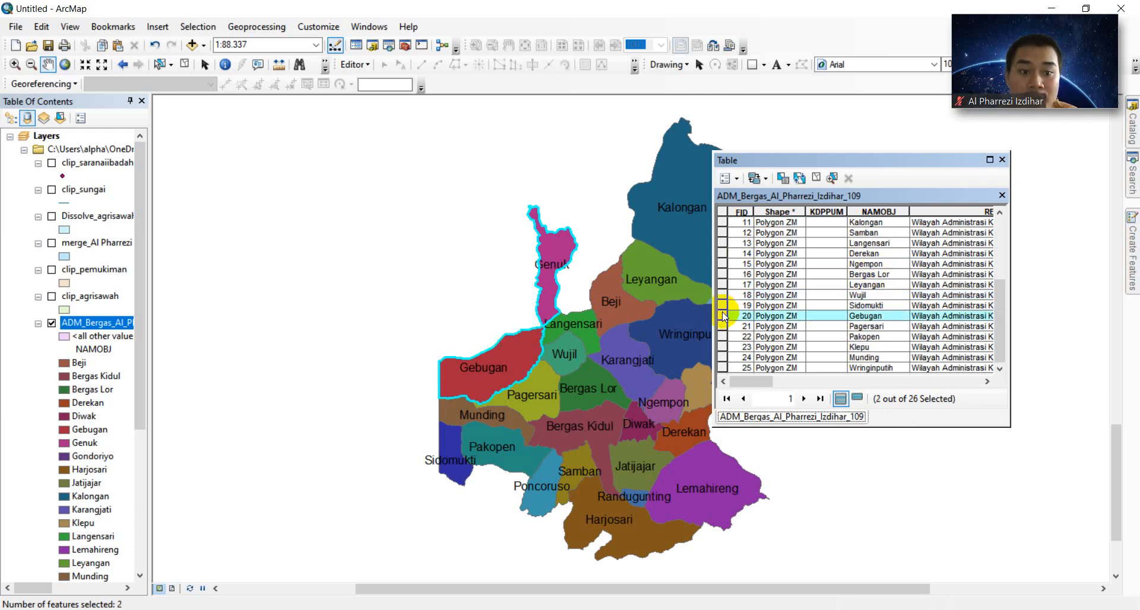
{"action": "left_click", "coordinate": [722, 357], "text": "ctrl"}
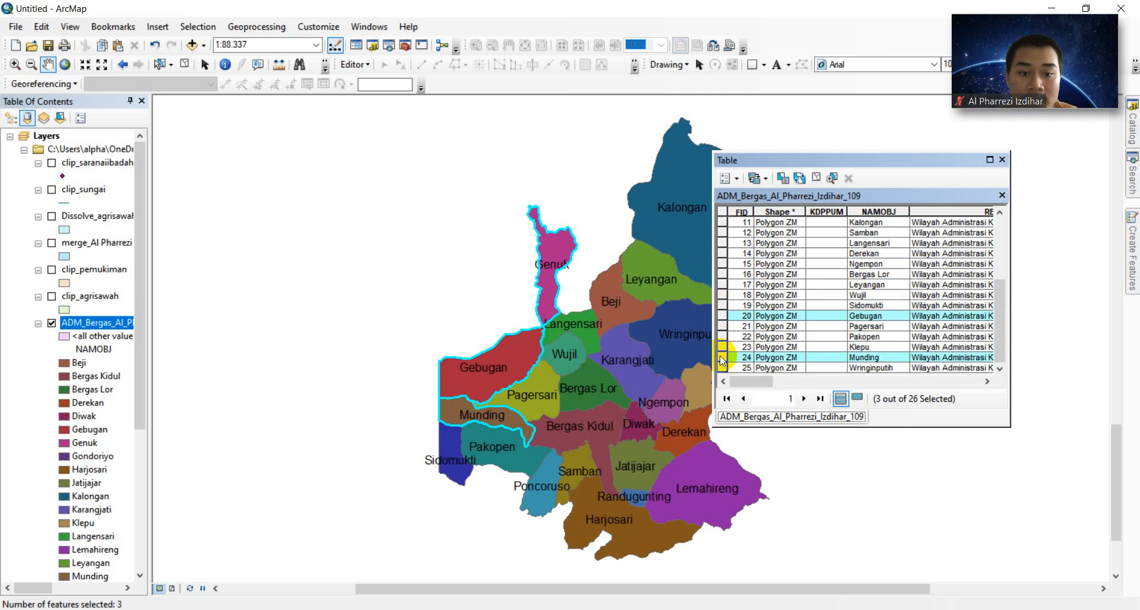
{"action": "left_click", "coordinate": [1001, 160]}
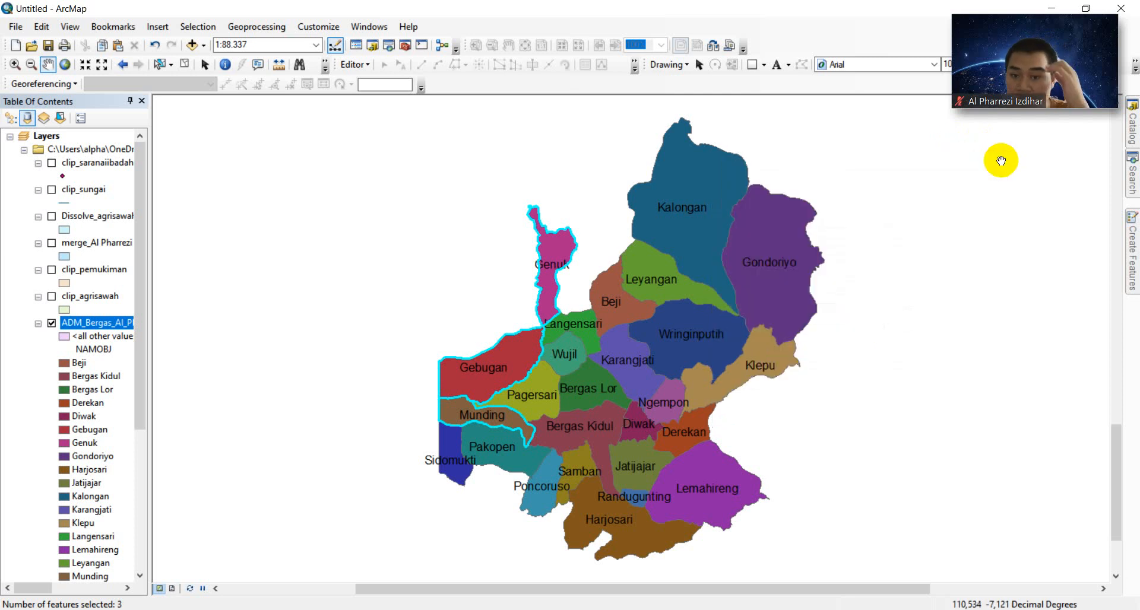
- Zoom the map to the three selected villages from the attribute table
{"action": "right_click", "coordinate": [108, 328]}
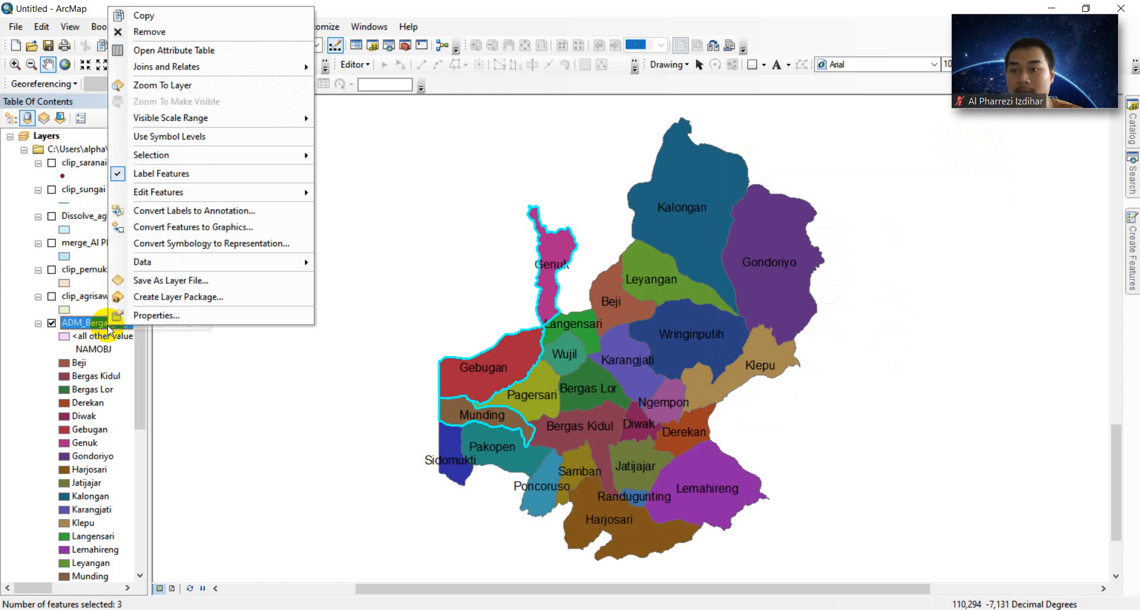
{"action": "left_click", "coordinate": [225, 49]}
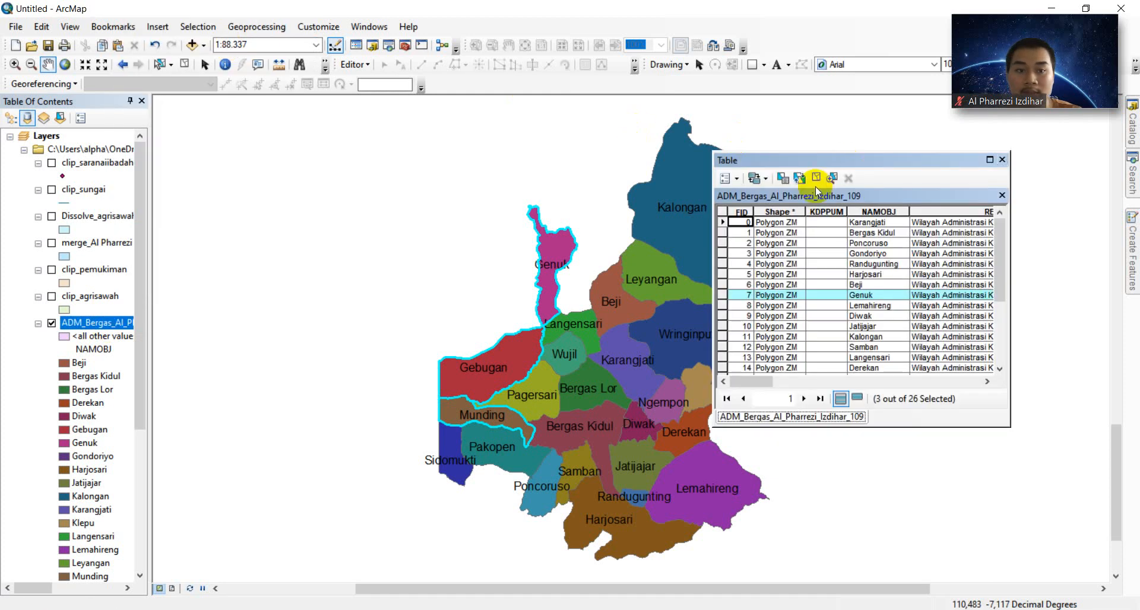
{"action": "left_click", "coordinate": [831, 178]}
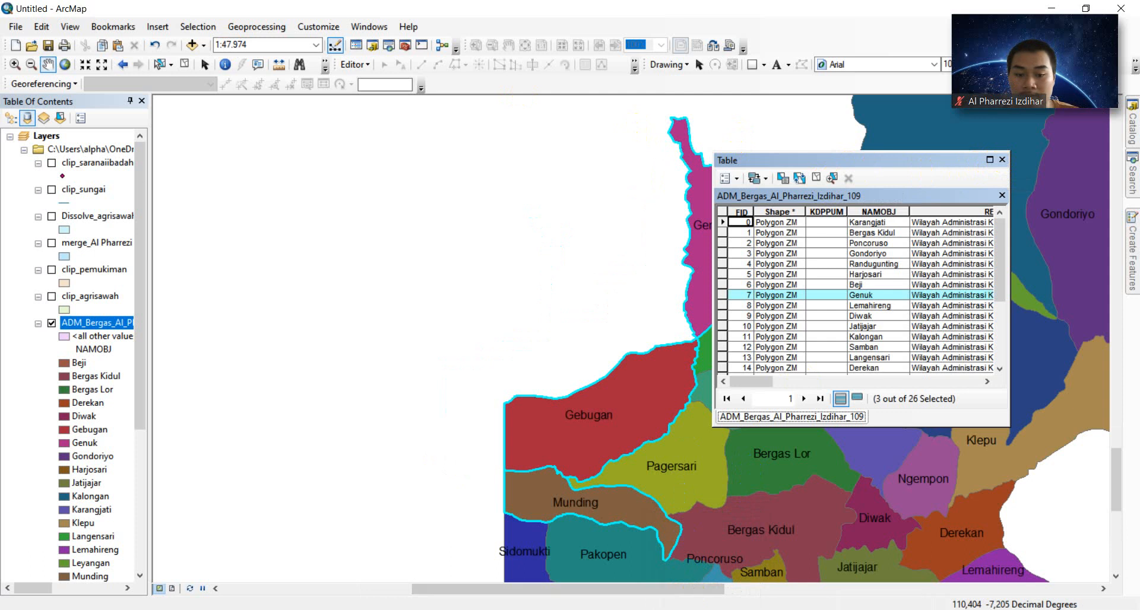
{"action": "left_click", "coordinate": [500, 589]}
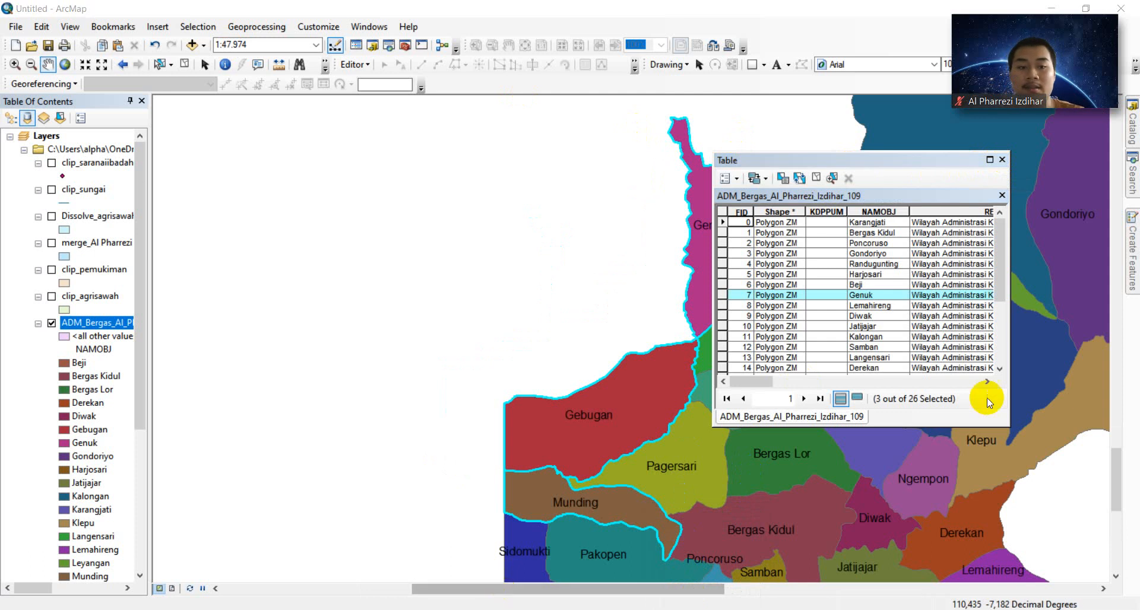
{"action": "left_click", "coordinate": [1000, 161]}
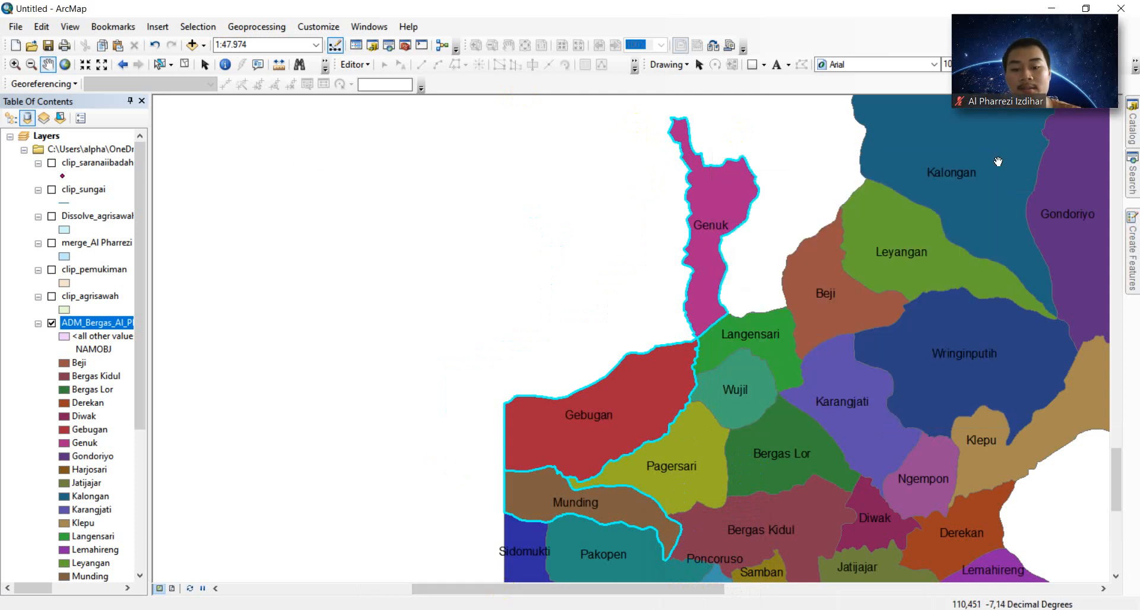
- Export the selected villages to Kelurahan.shp and add it to the map
{"action": "right_click", "coordinate": [83, 322]}
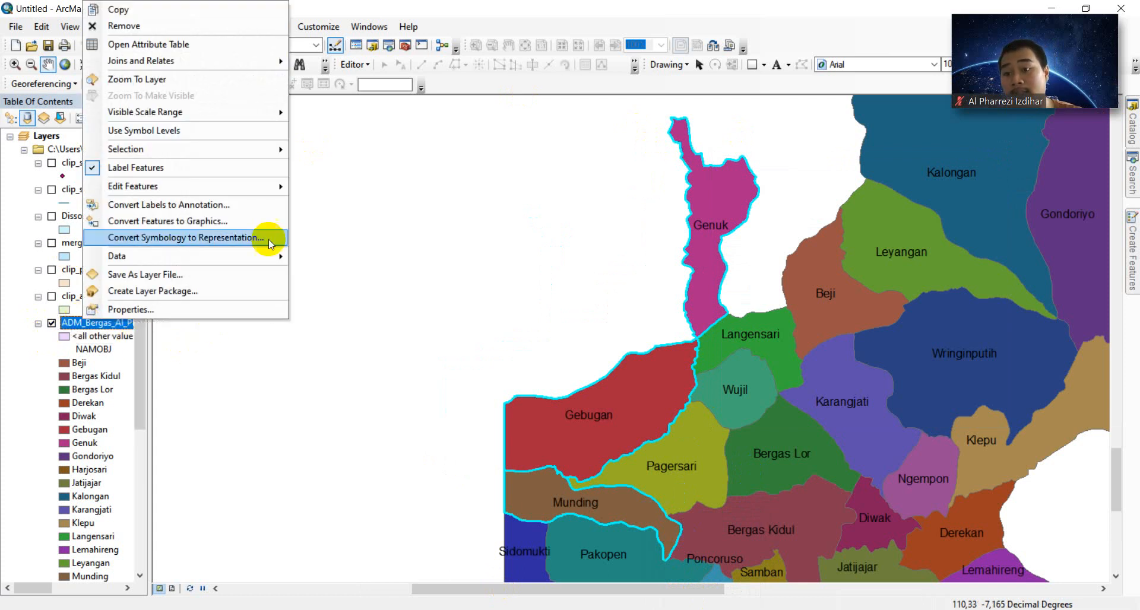
{"action": "mouse_move", "coordinate": [265, 256]}
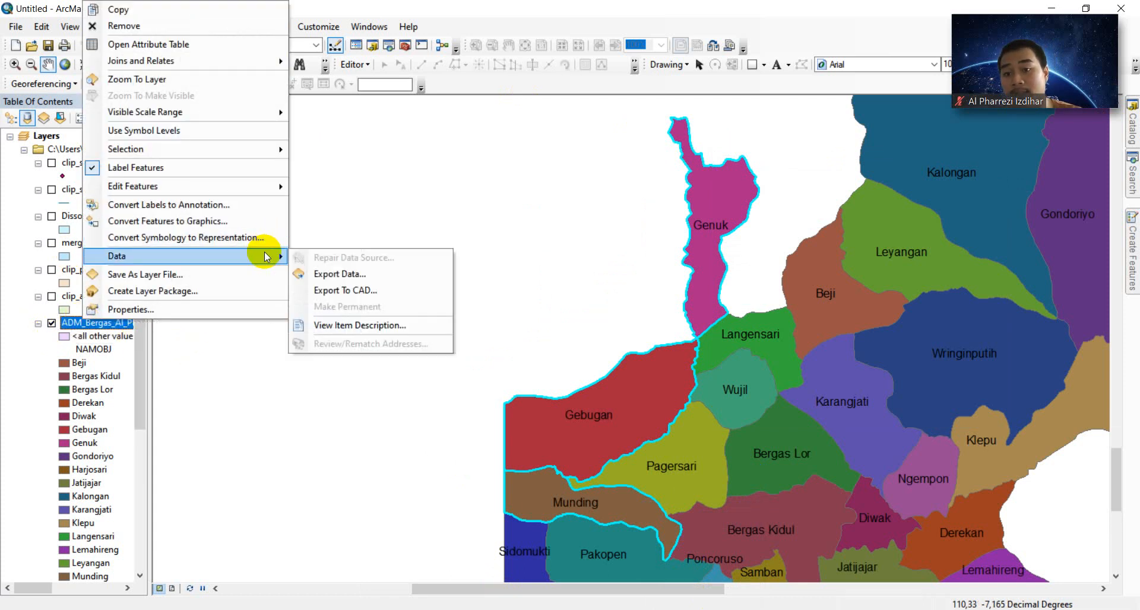
{"action": "left_click", "coordinate": [327, 282]}
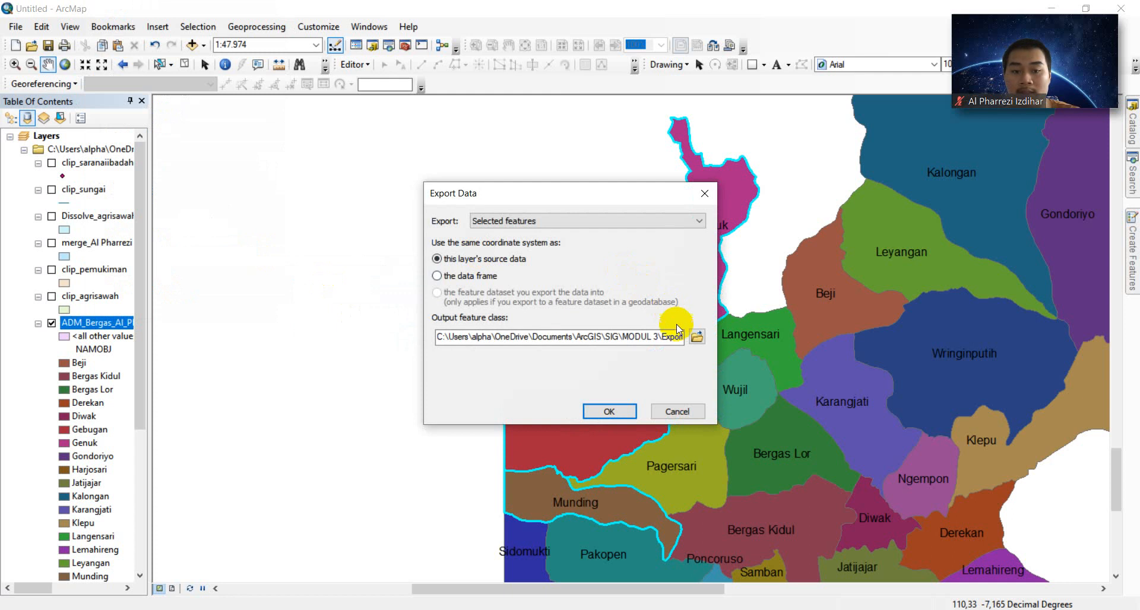
{"action": "left_click", "coordinate": [697, 335]}
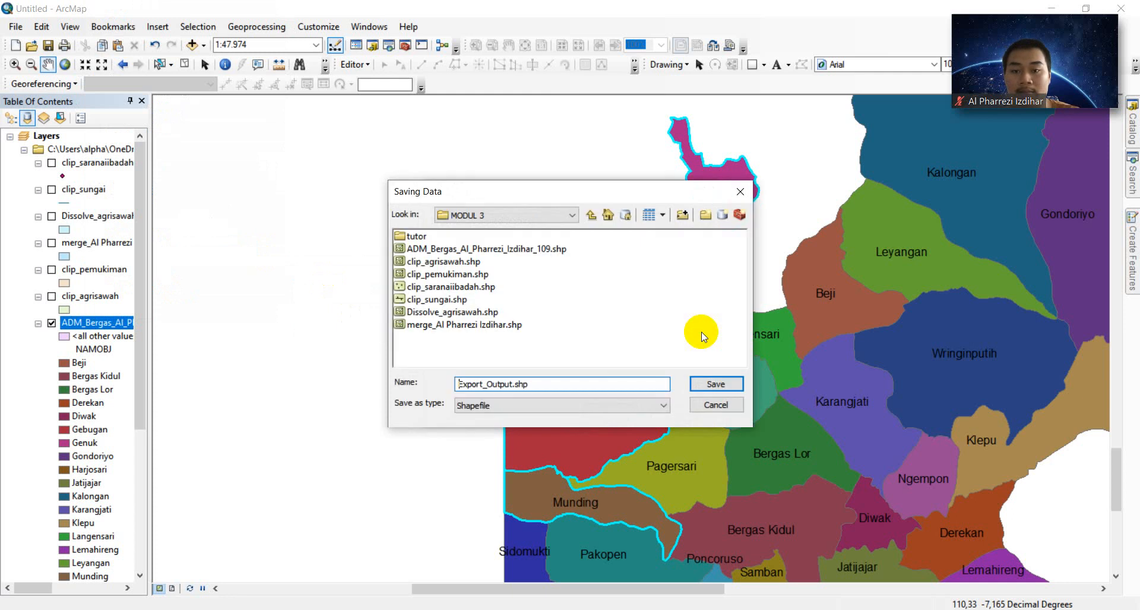
{"action": "double_click", "coordinate": [512, 384]}
{"action": "key", "text": "BackSpace"}
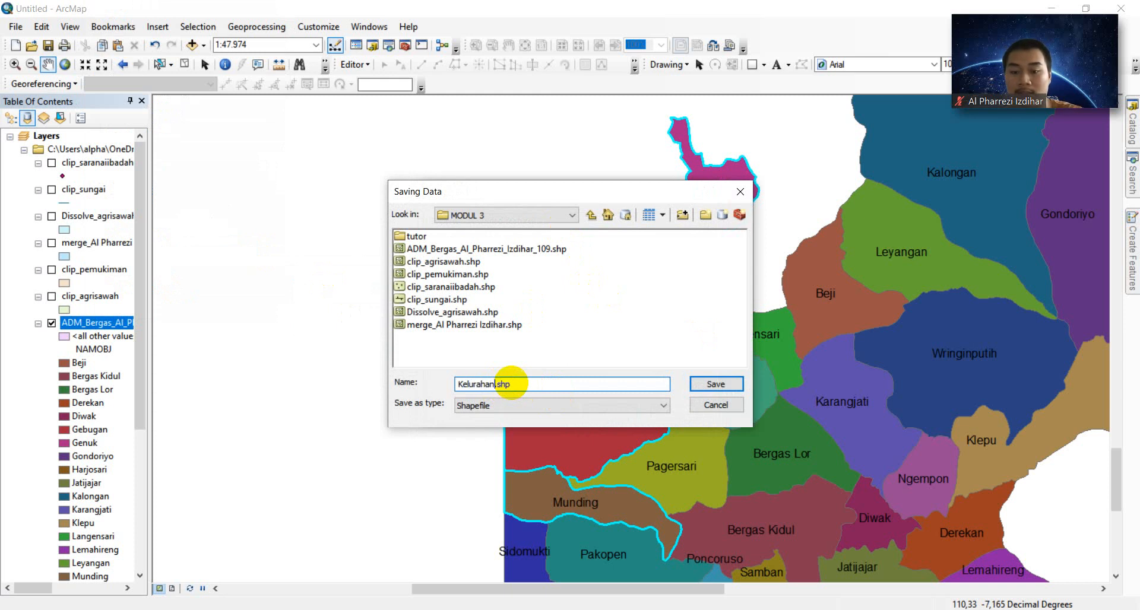
{"action": "left_click", "coordinate": [702, 379]}
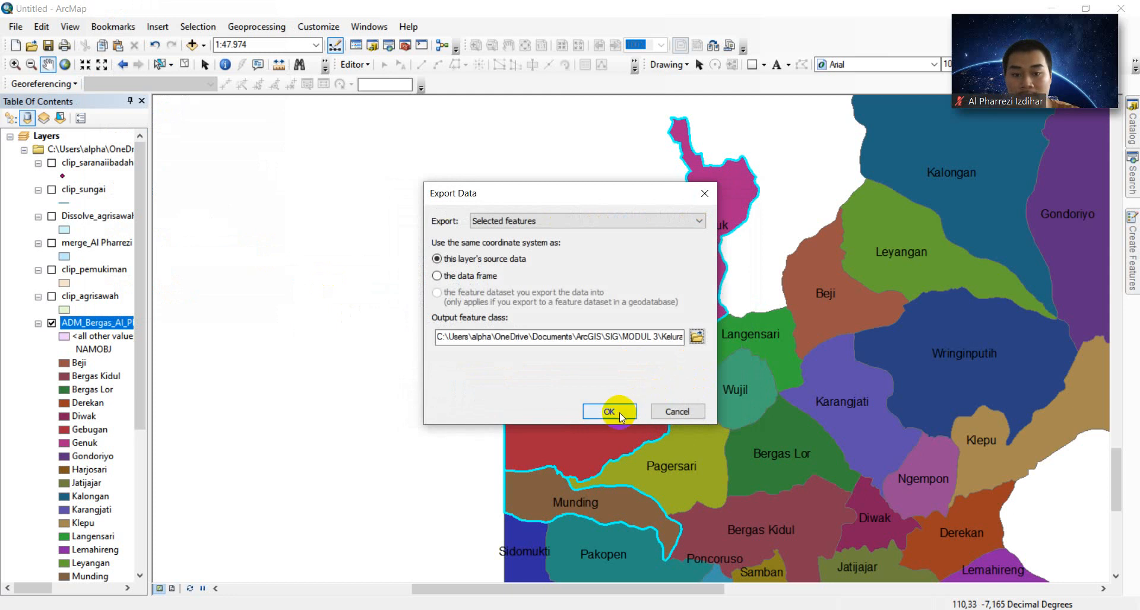
{"action": "left_click", "coordinate": [617, 411]}
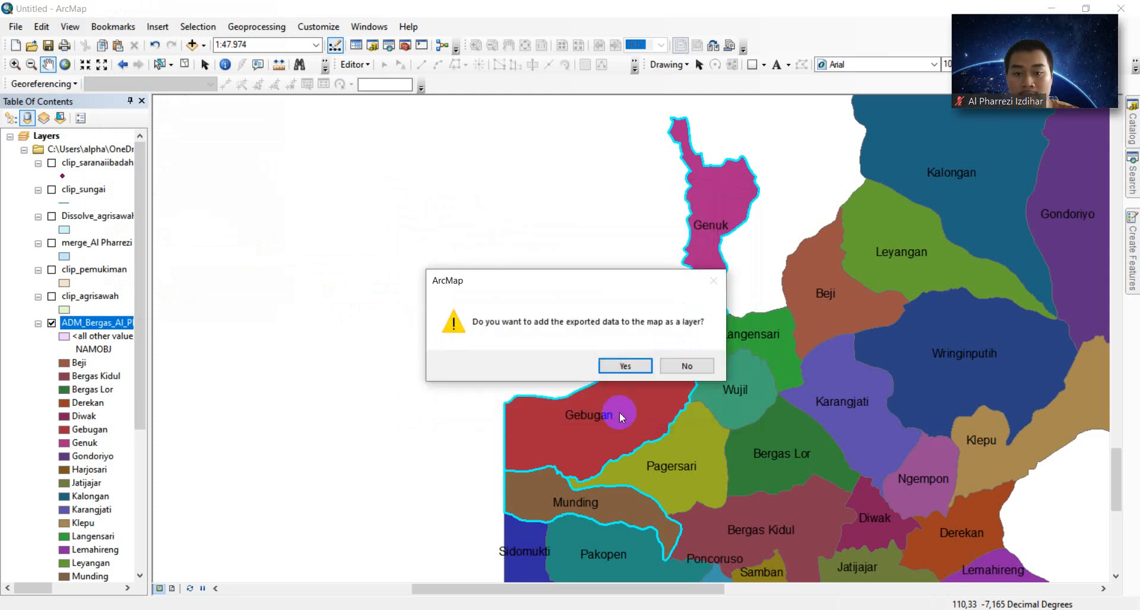
{"action": "left_click", "coordinate": [629, 366]}
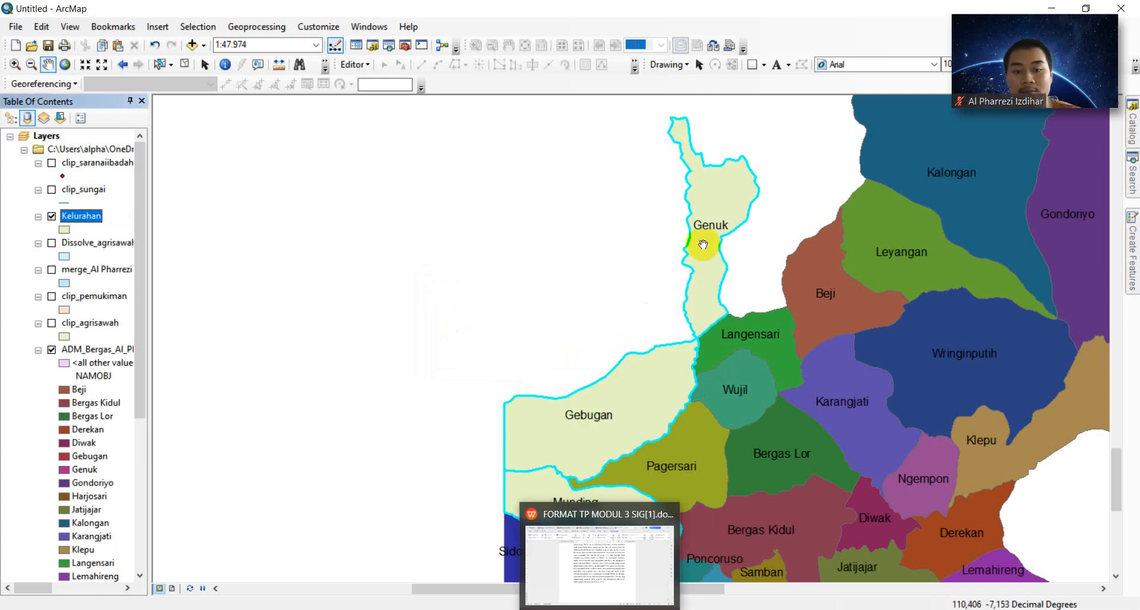
{"action": "mouse_move", "coordinate": [693, 606]}
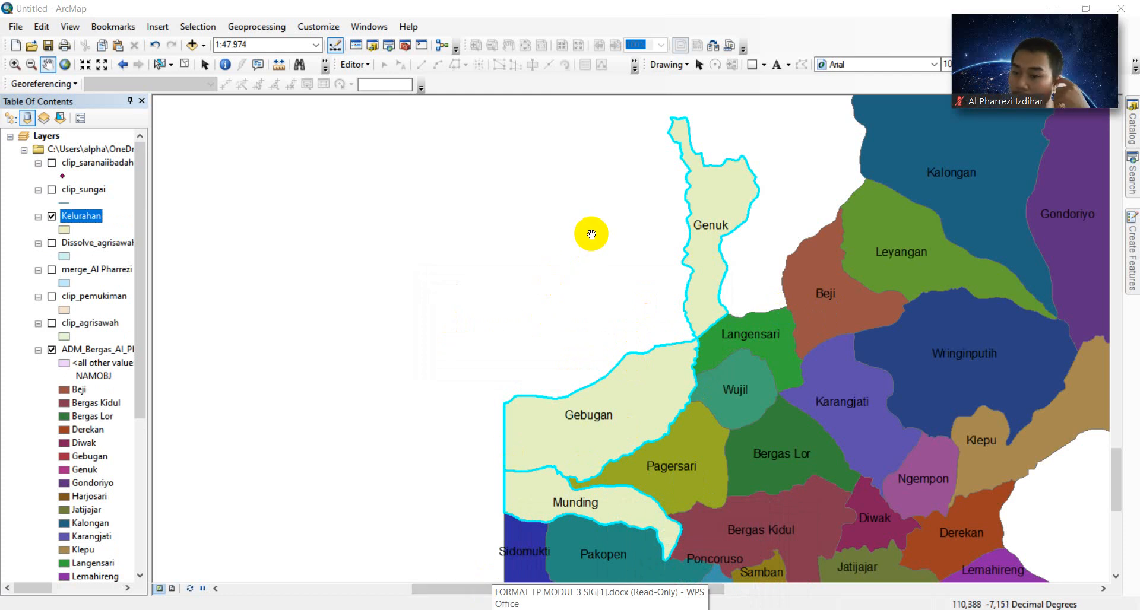
- Hide ADM_Bergas and label the Kelurahan polygons by NAMOBJ at size 12
{"action": "left_click", "coordinate": [51, 350]}
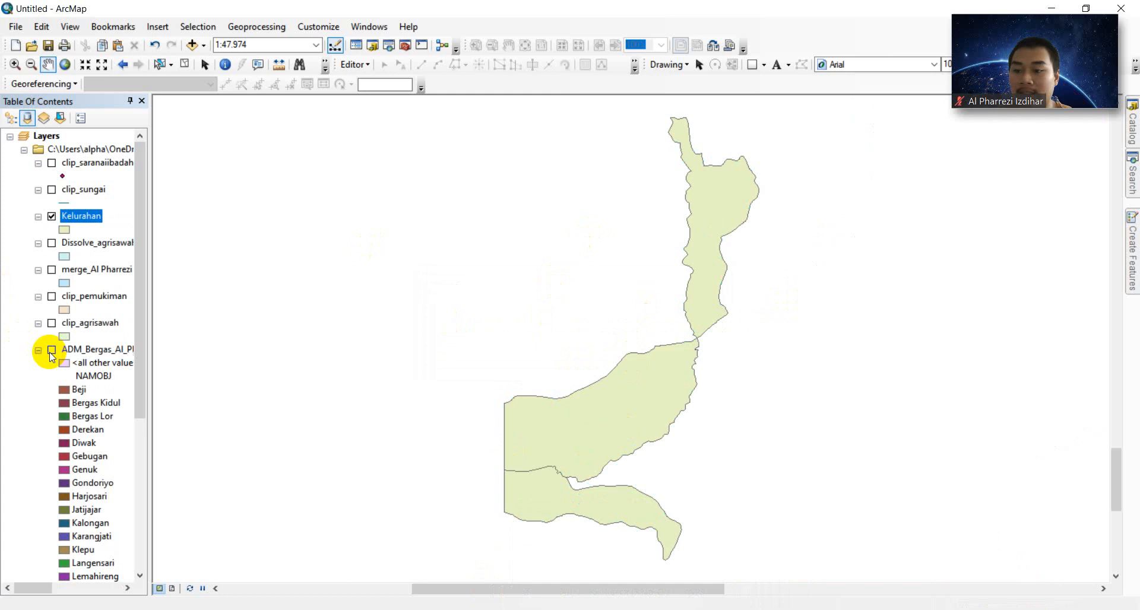
{"action": "right_click", "coordinate": [92, 217]}
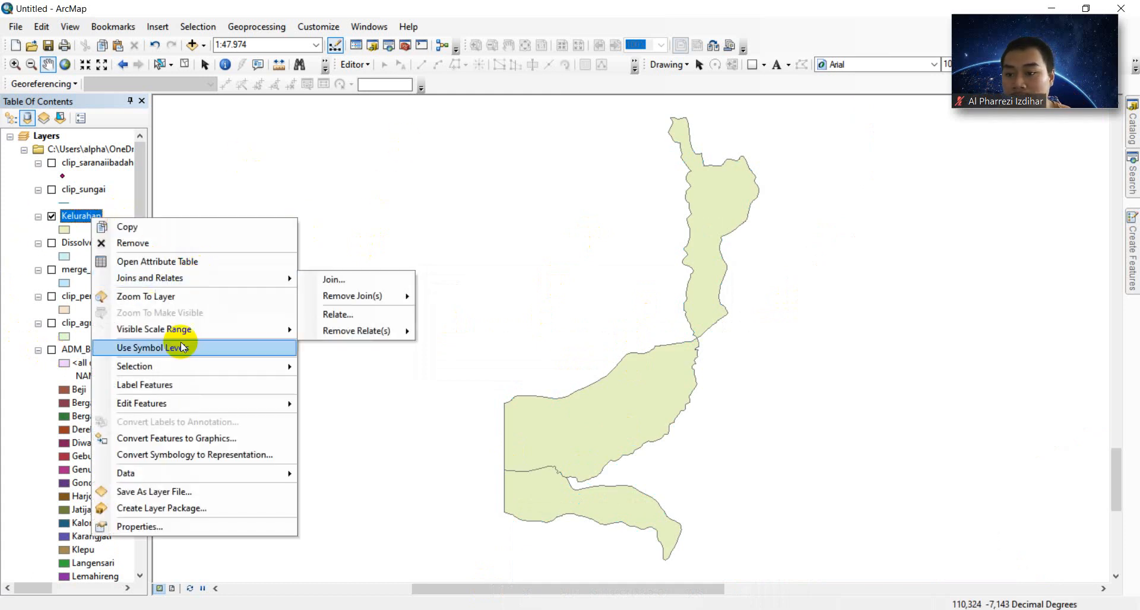
{"action": "left_click", "coordinate": [156, 526]}
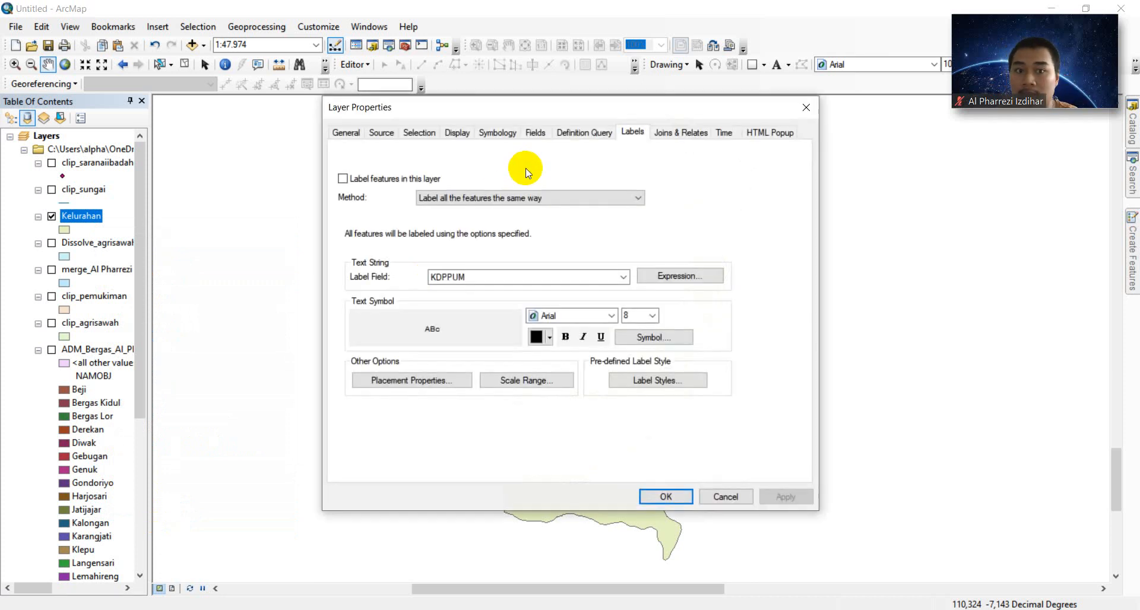
{"action": "left_click", "coordinate": [342, 178]}
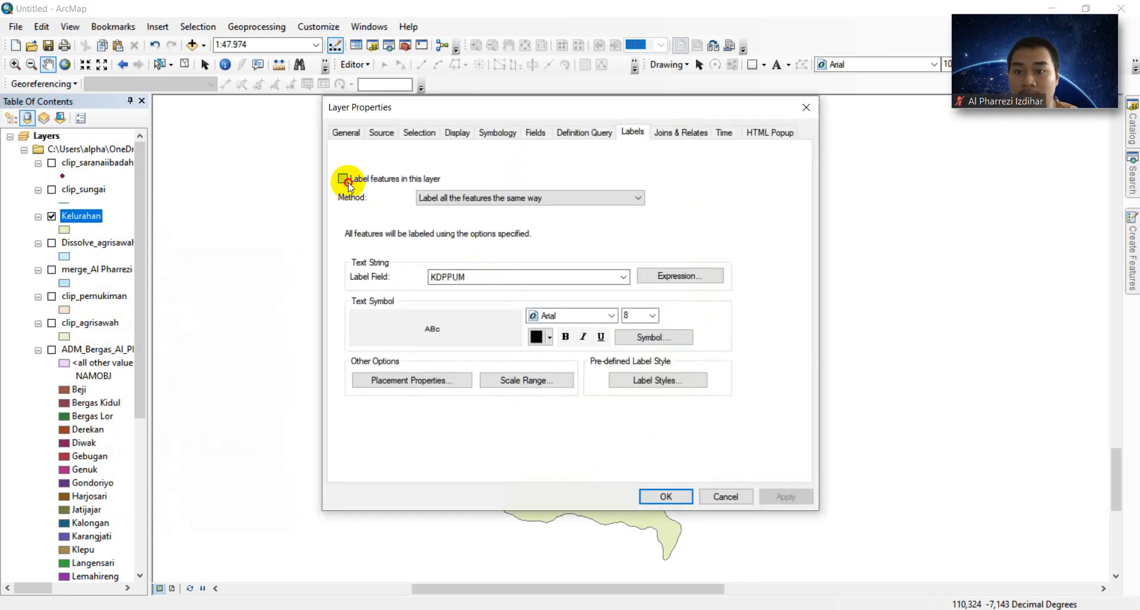
{"action": "left_click", "coordinate": [498, 276]}
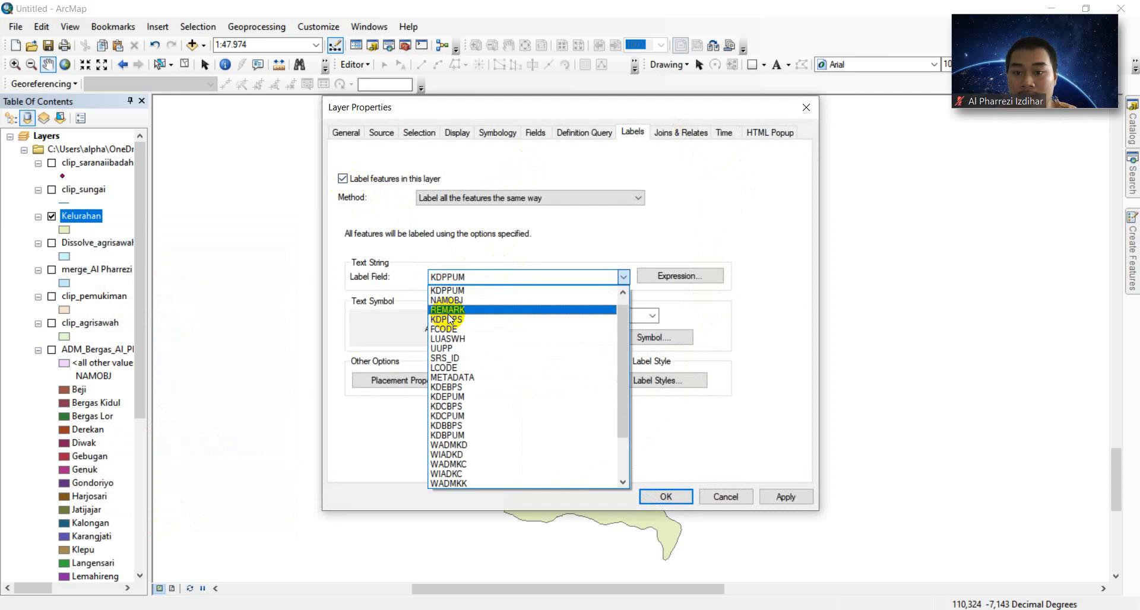
{"action": "left_click", "coordinate": [484, 299]}
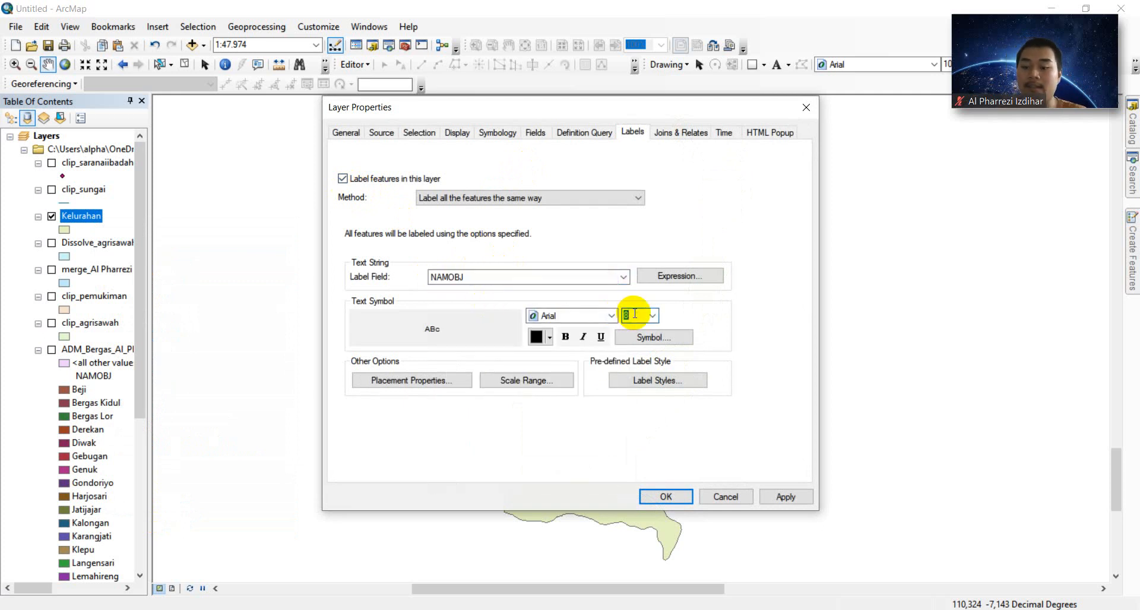
{"action": "type", "text": "12"}
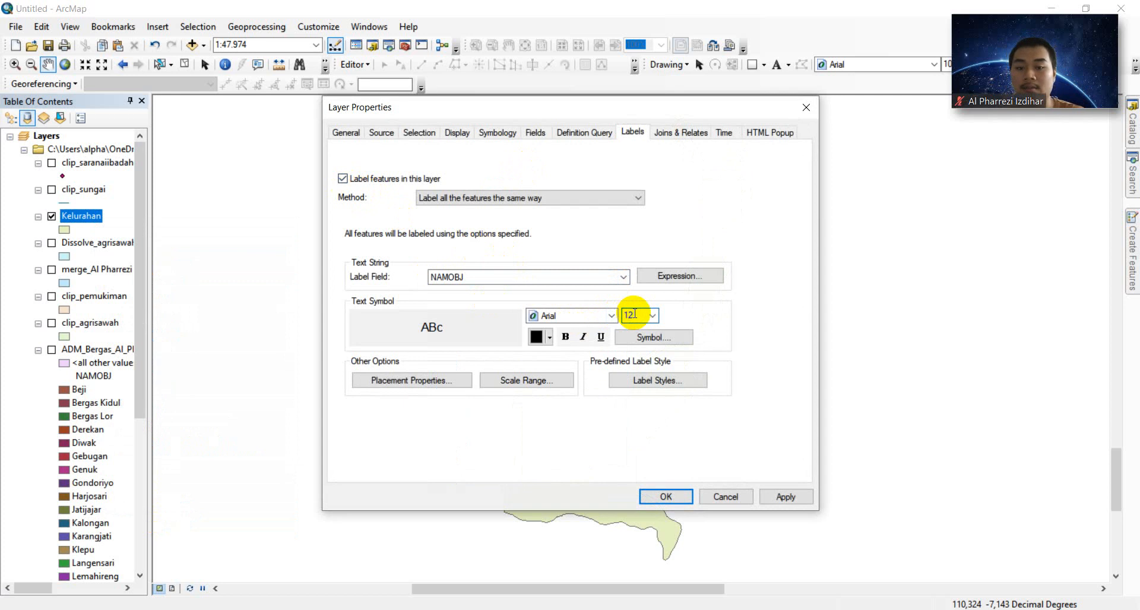
{"action": "left_click", "coordinate": [787, 496]}
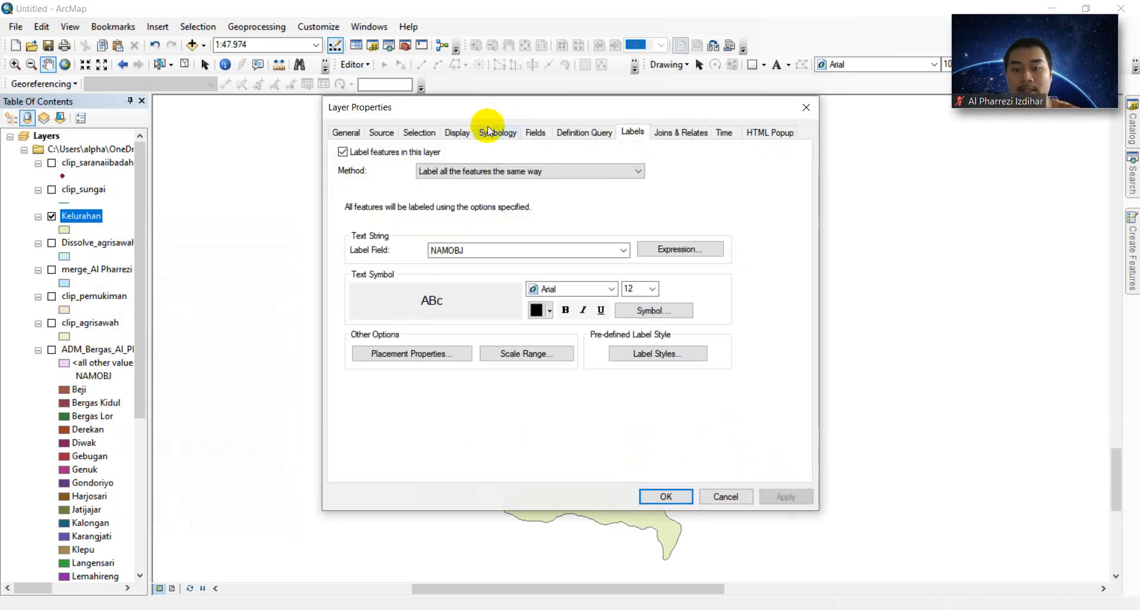
{"action": "left_click", "coordinate": [492, 132]}
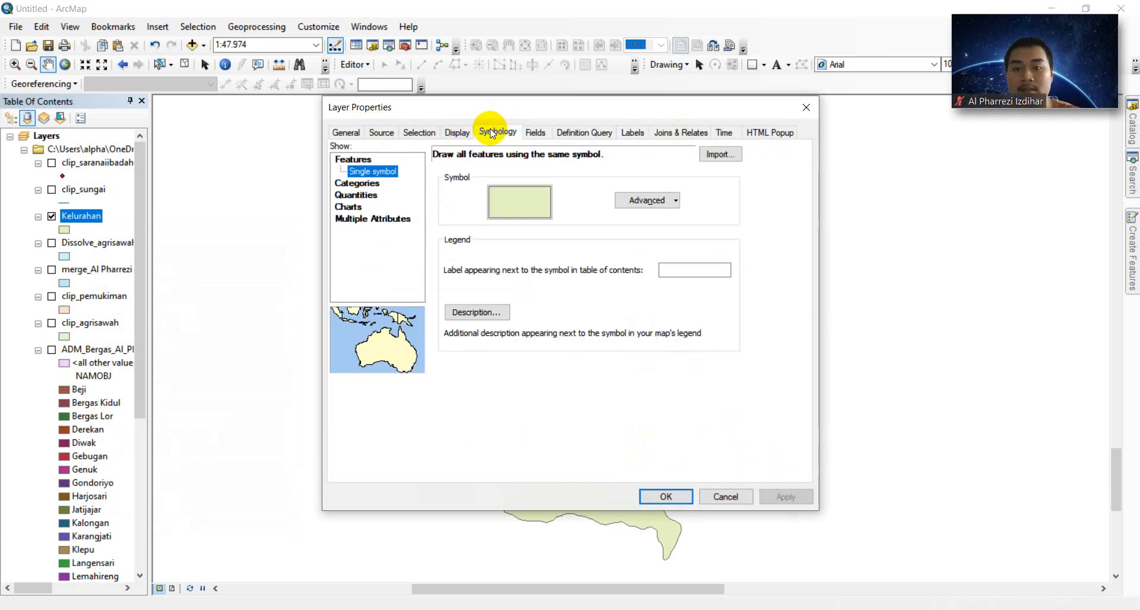
- Colour Kelurahan by unique NAMOBJ values with a new colour ramp, then show Dissolve_agrisawah
{"action": "left_click", "coordinate": [357, 183]}
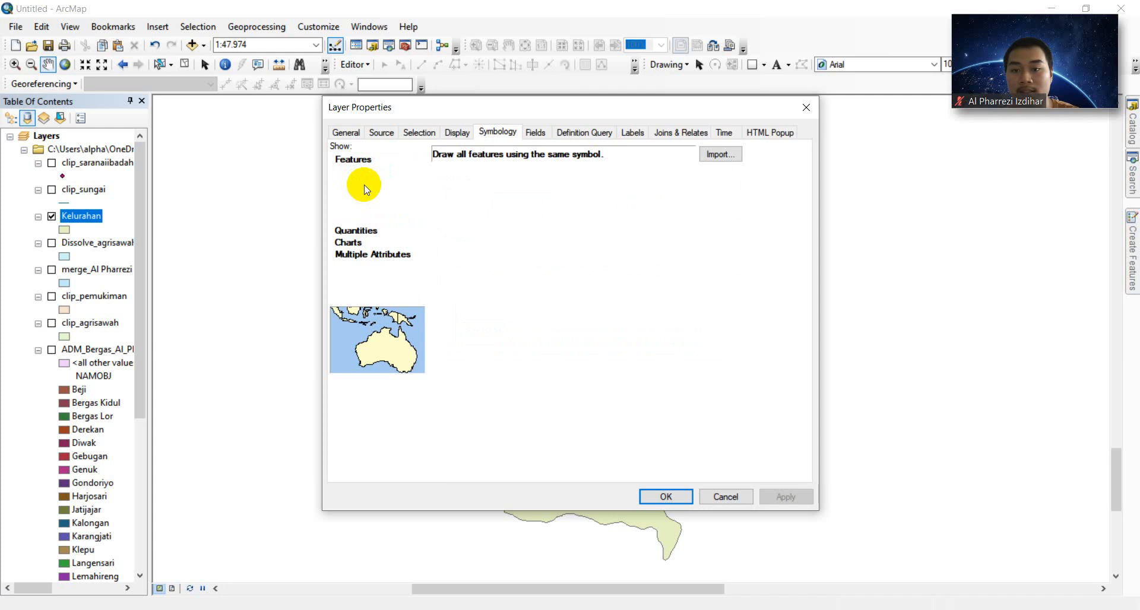
{"action": "left_click", "coordinate": [471, 184]}
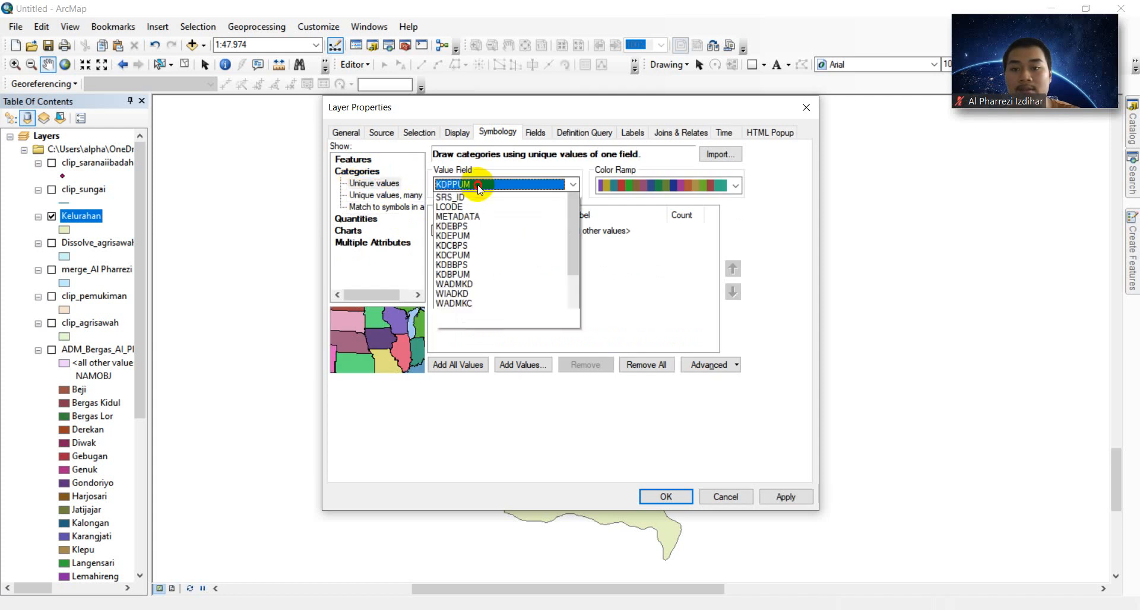
{"action": "left_click", "coordinate": [475, 207]}
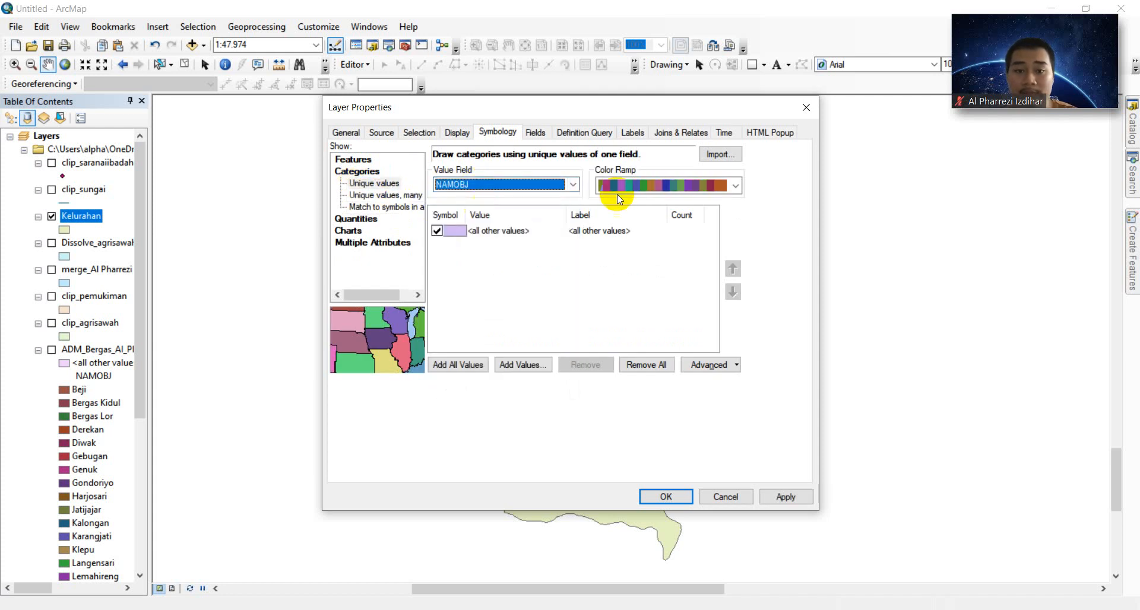
{"action": "left_click", "coordinate": [651, 194]}
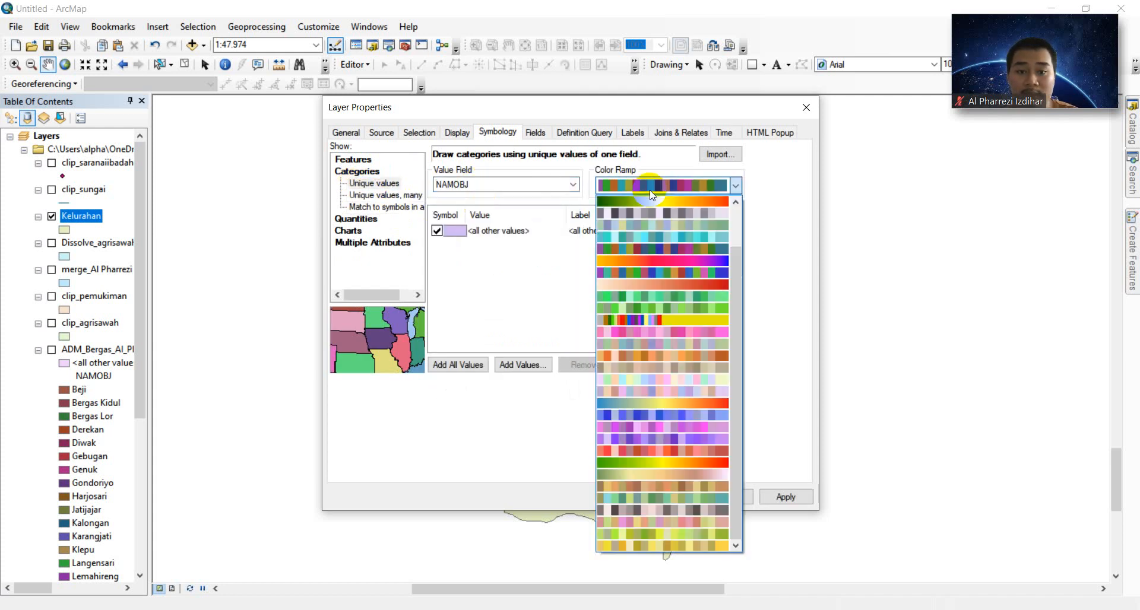
{"action": "left_click", "coordinate": [671, 247]}
{"action": "left_click", "coordinate": [468, 365]}
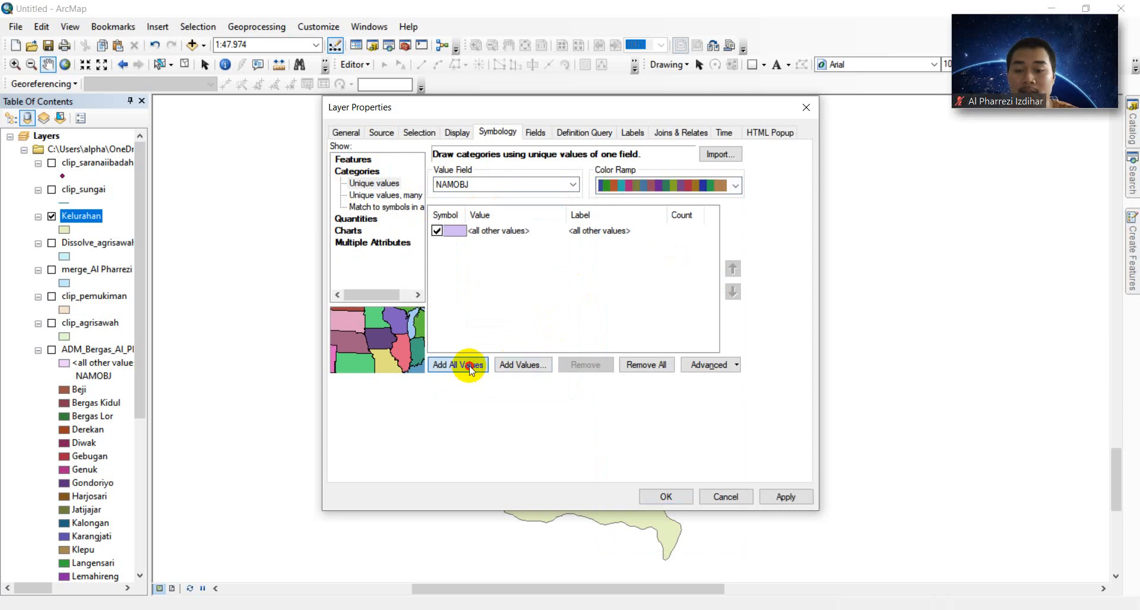
{"action": "left_click", "coordinate": [787, 498]}
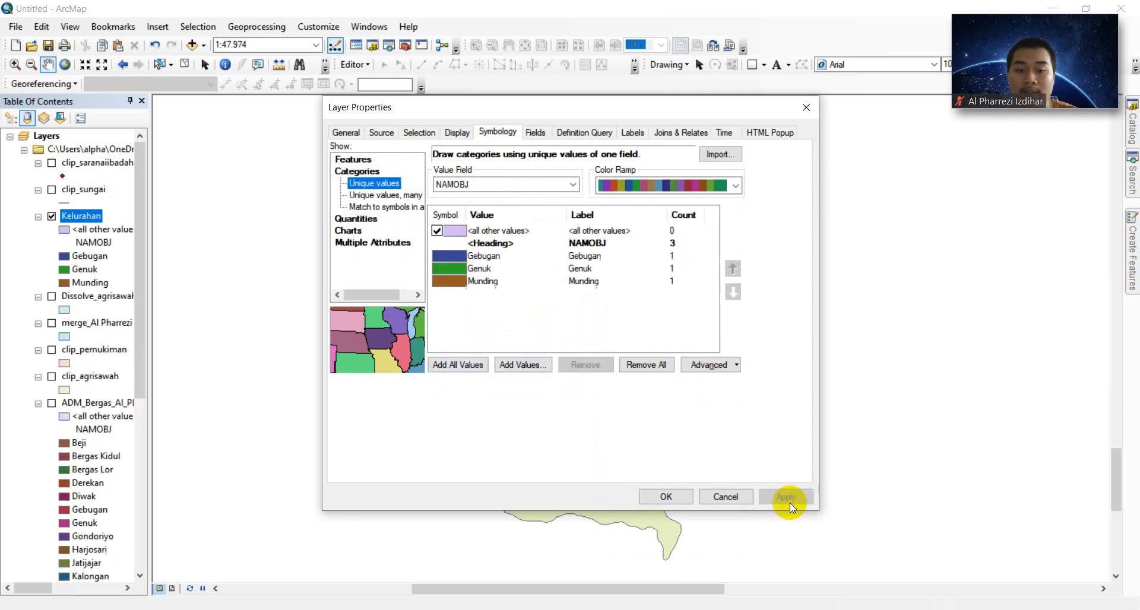
{"action": "left_click", "coordinate": [664, 495]}
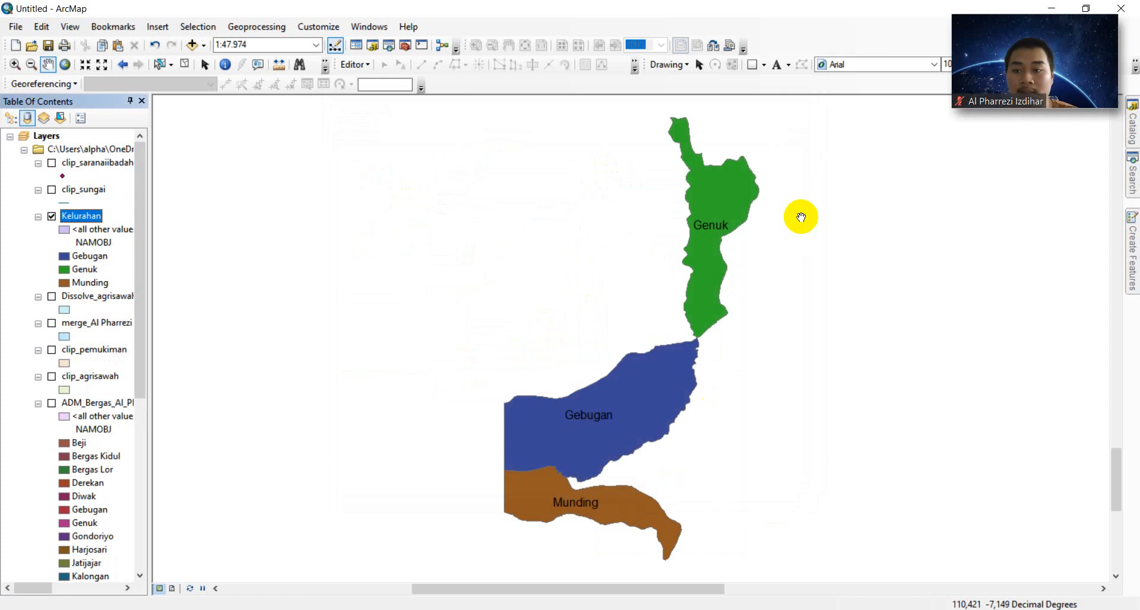
{"action": "left_click", "coordinate": [52, 297]}
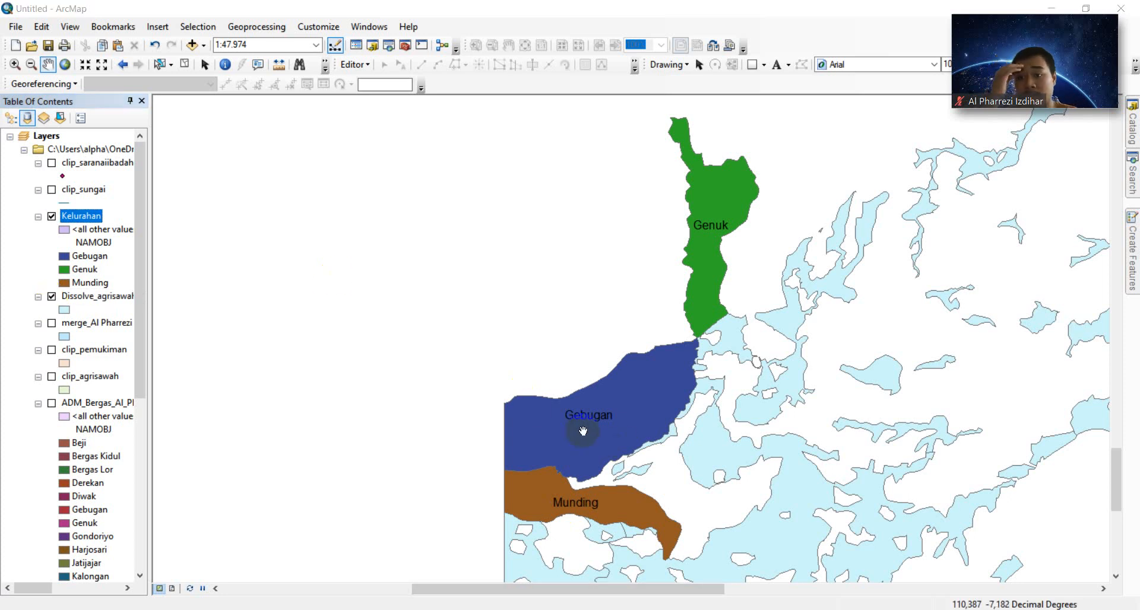
- Set up Intersect on Kelurahan and Dissolve_agrisawah, outputting an intersect shapefile with the author's name in MODUL 3
{"action": "left_click", "coordinate": [321, 337]}
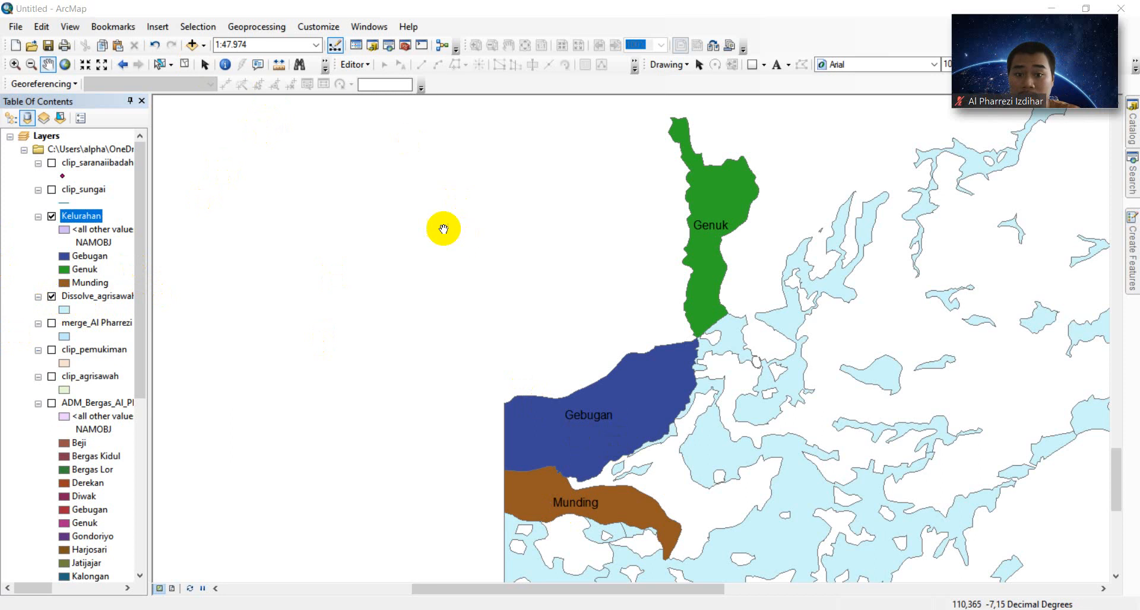
{"action": "left_click", "coordinate": [245, 28]}
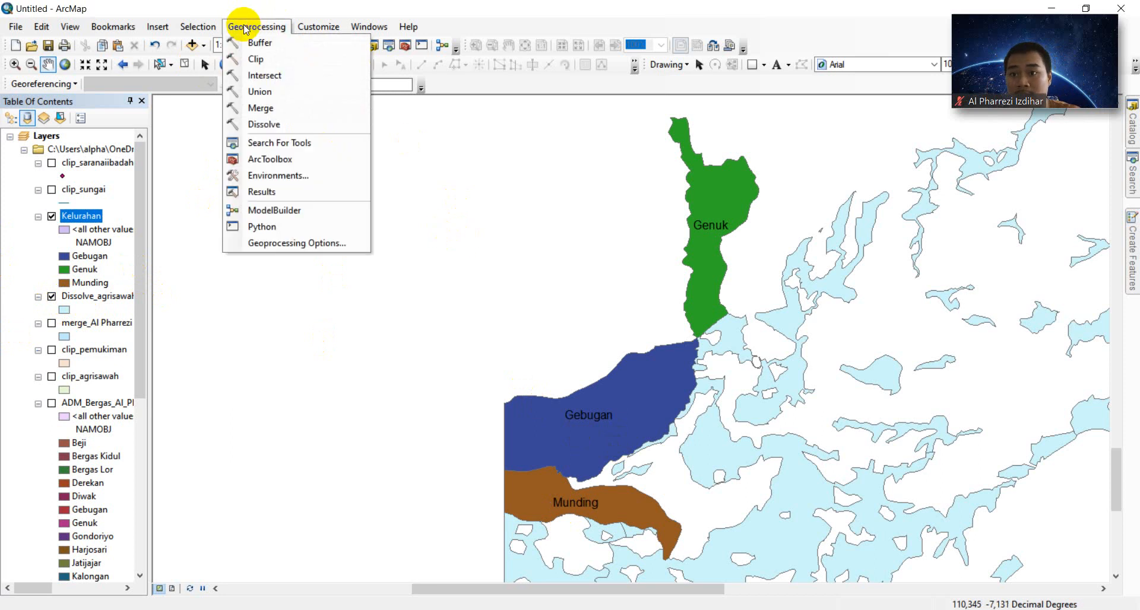
{"action": "left_click", "coordinate": [300, 77]}
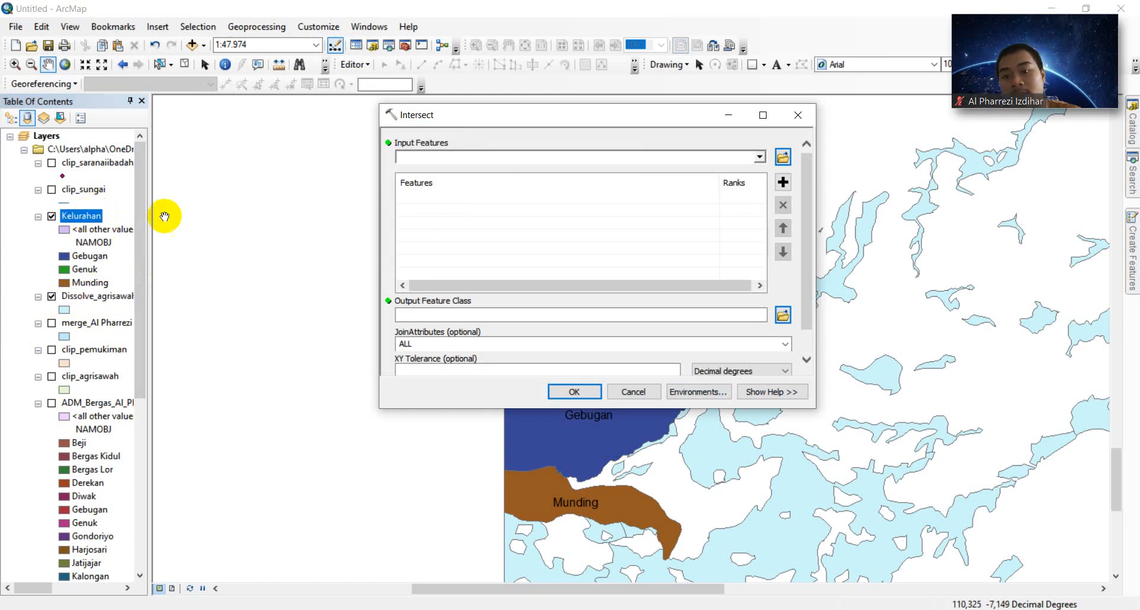
{"action": "left_click_drag", "start_coordinate": [83, 216], "coordinate": [414, 186]}
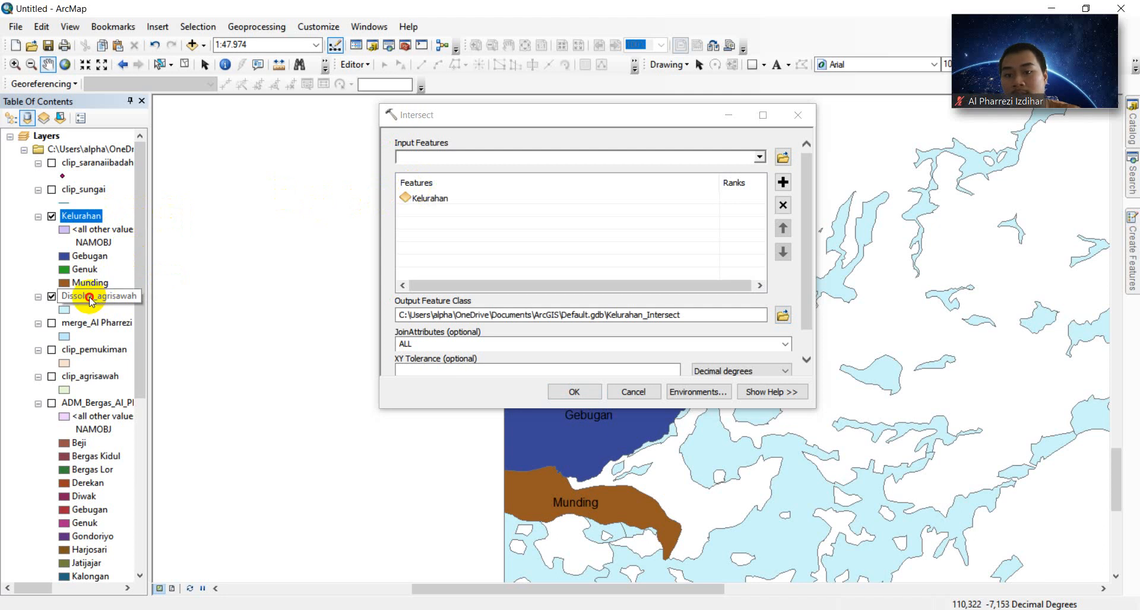
{"action": "left_click_drag", "start_coordinate": [89, 298], "coordinate": [438, 242]}
{"action": "left_click_drag", "start_coordinate": [404, 200], "coordinate": [408, 209]}
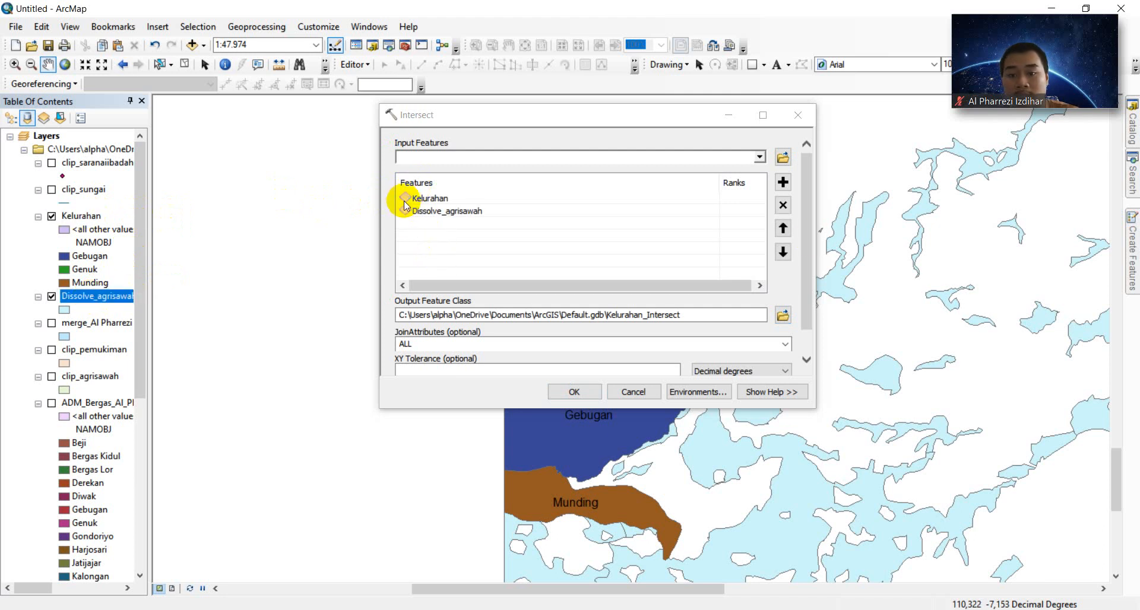
{"action": "left_click", "coordinate": [783, 320]}
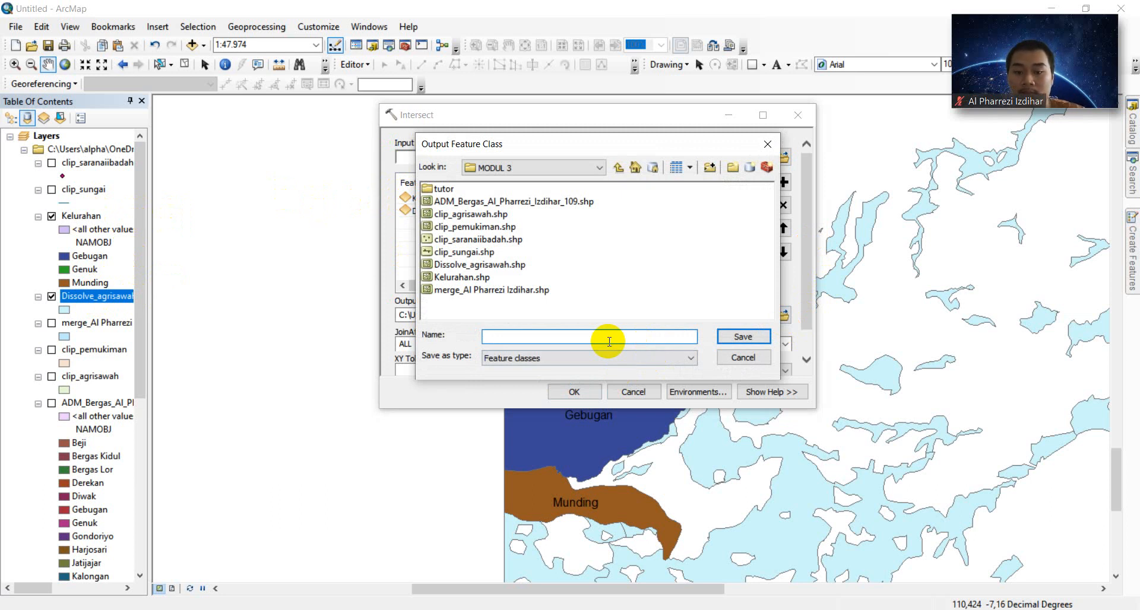
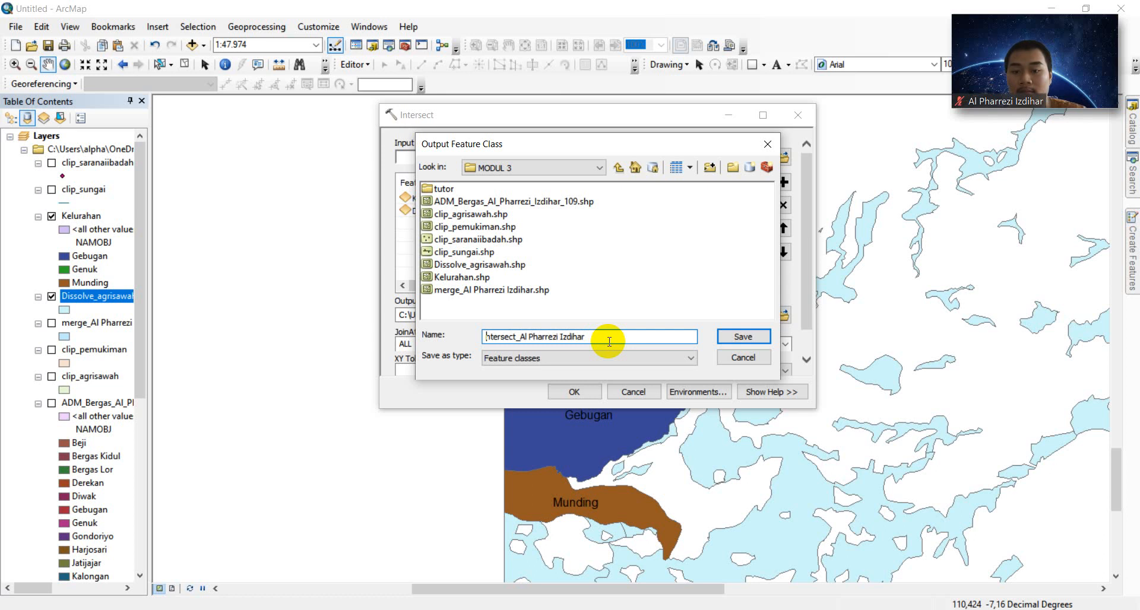
{"action": "key", "text": "Delete"}
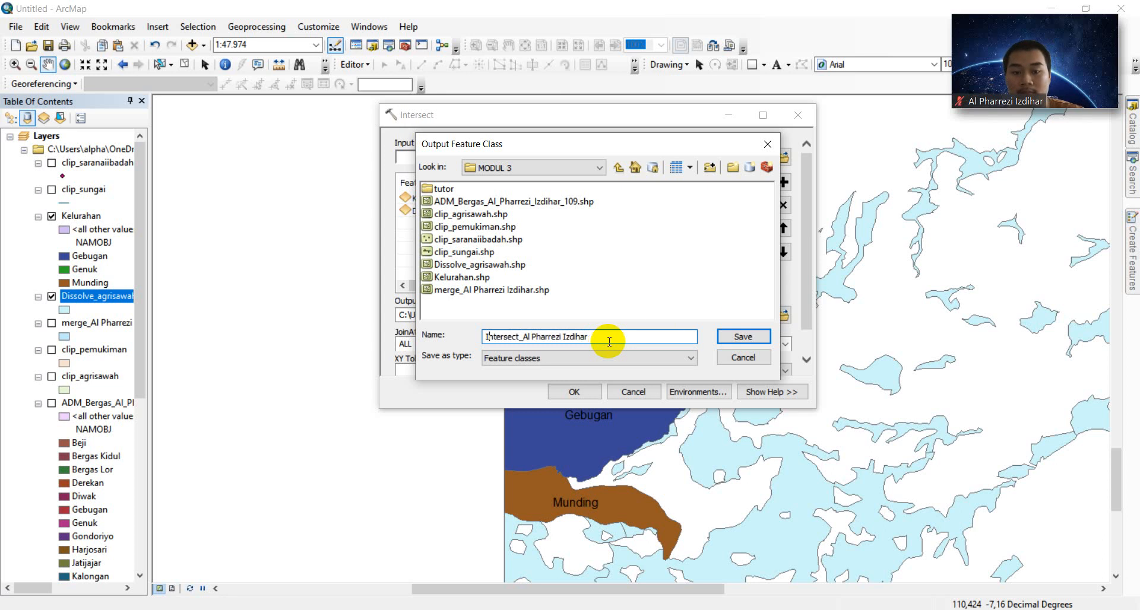
{"action": "left_click", "coordinate": [739, 336]}
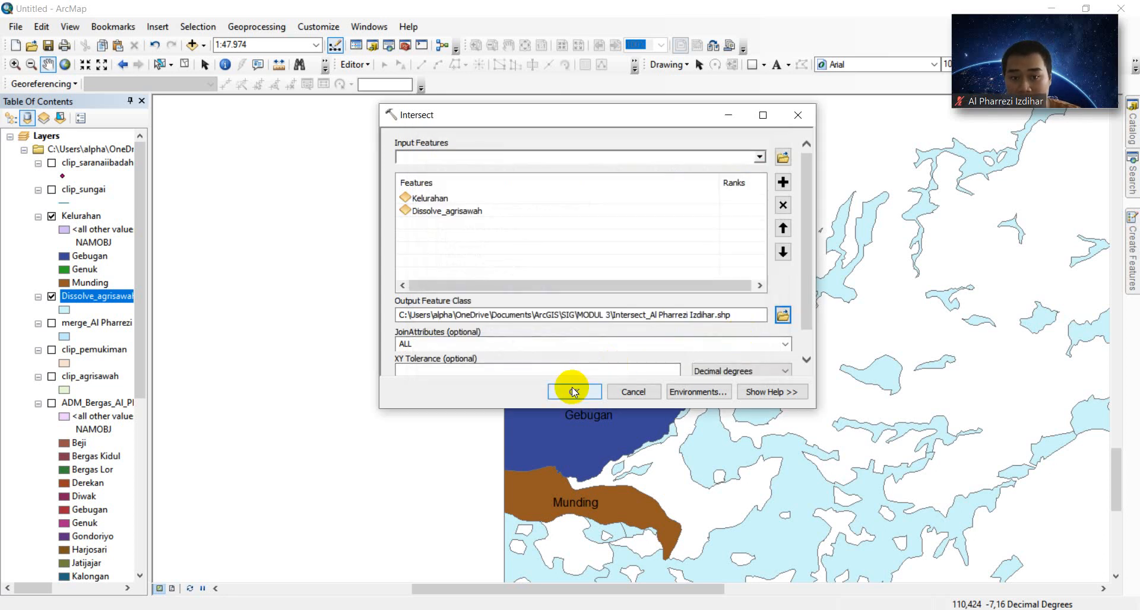
- Run the Intersect to add the rice-fields-within-villages layer to the map
{"action": "left_click", "coordinate": [574, 391]}
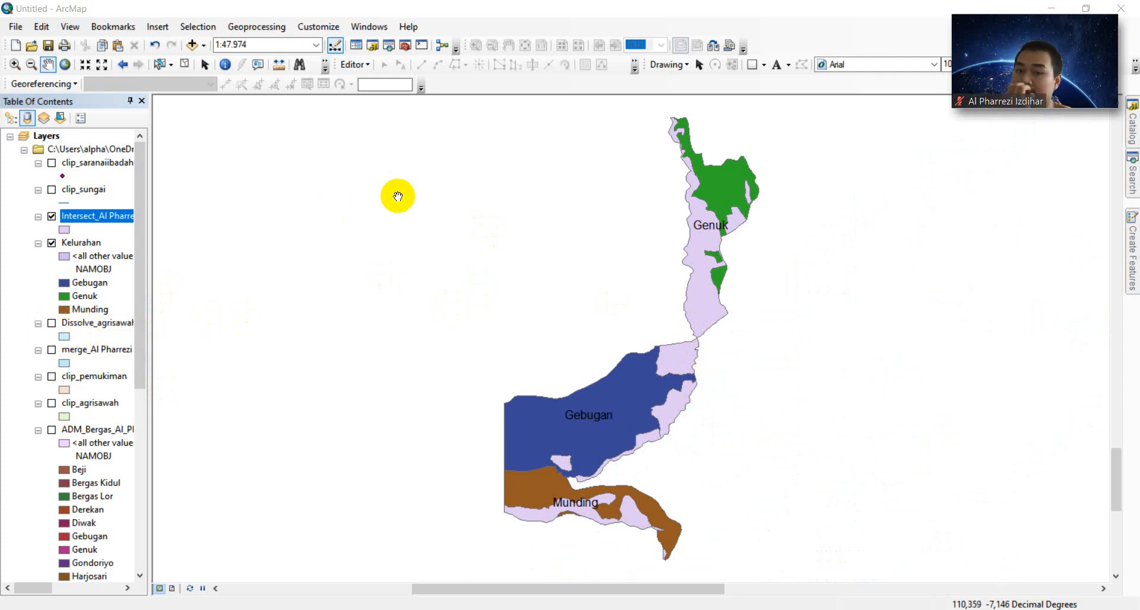
- Export the map as a JPEG into MODUL 3, named 'Intersect_' plus the author's name and ID
{"action": "left_click", "coordinate": [18, 26]}
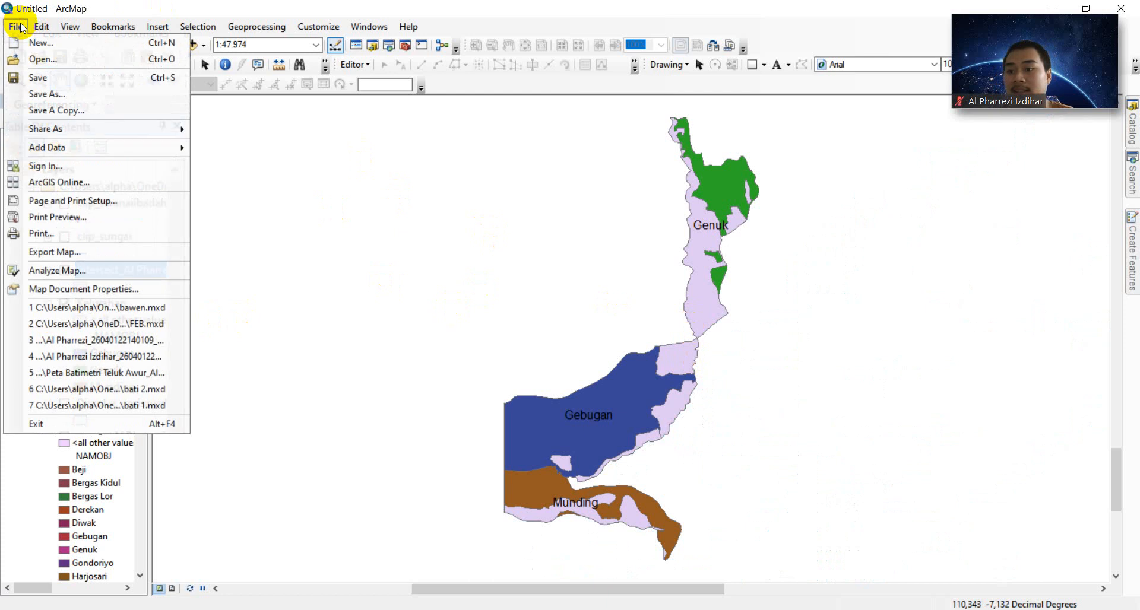
{"action": "left_click", "coordinate": [126, 258]}
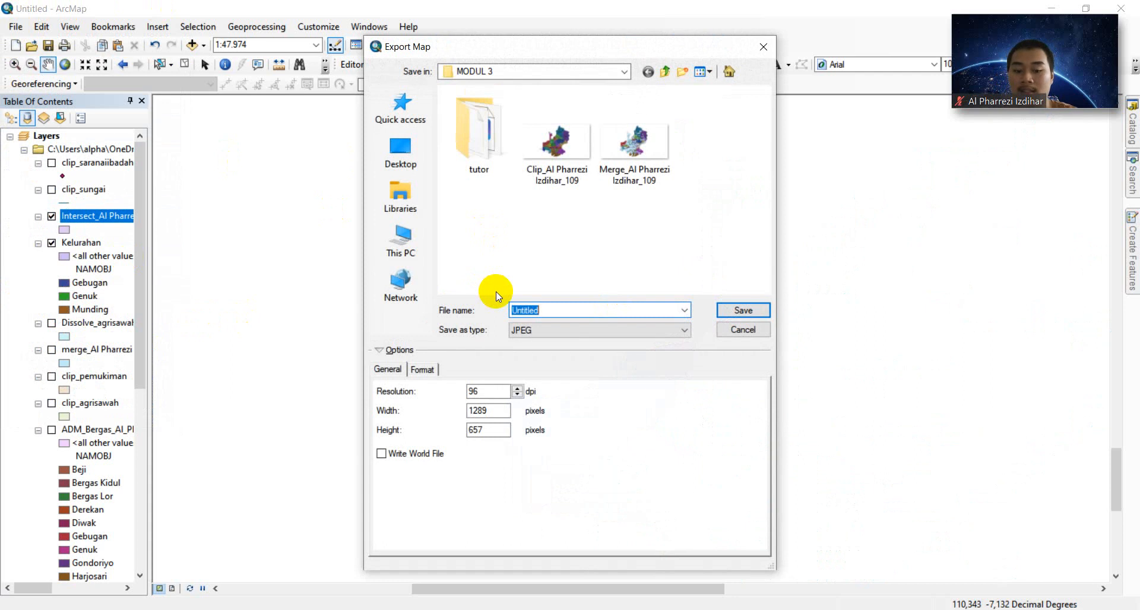
{"action": "type", "text": "IN"}
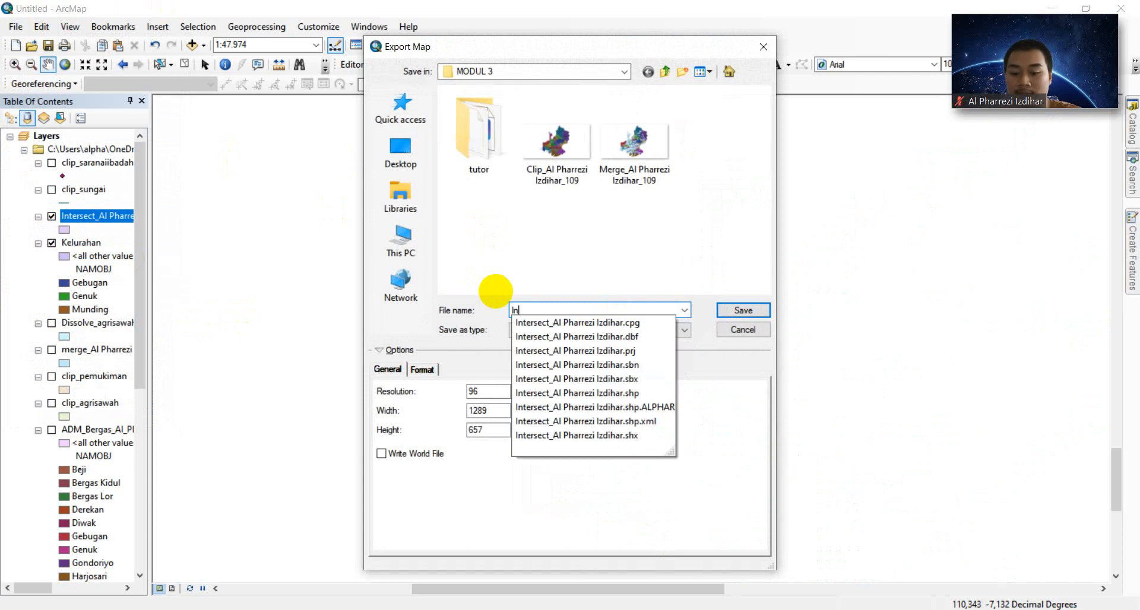
{"action": "type", "text": "tersect"}
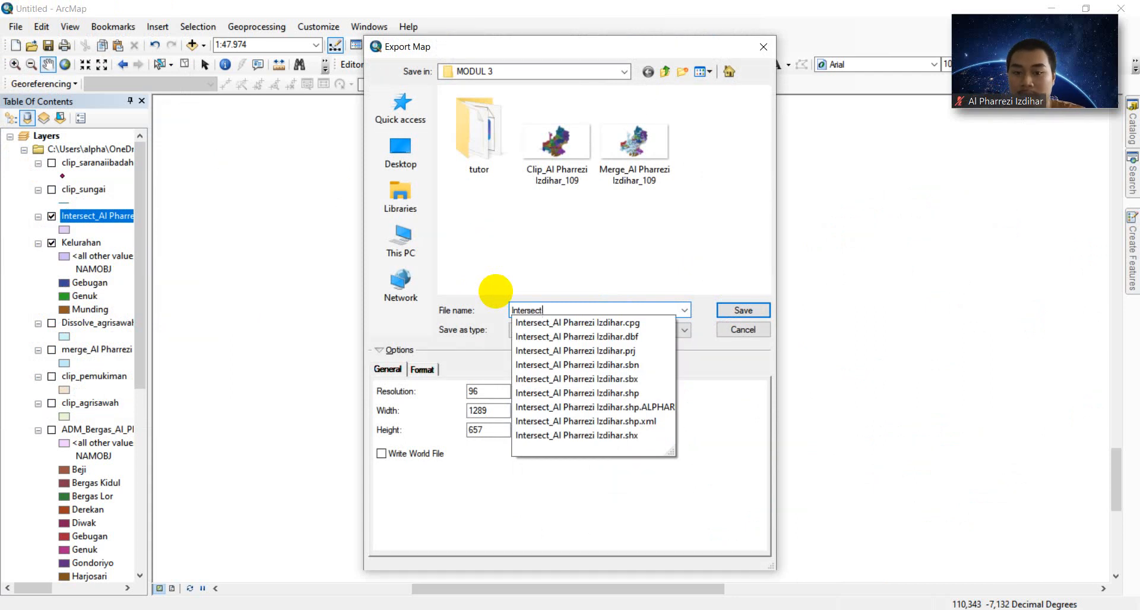
{"action": "type", "text": "_"}
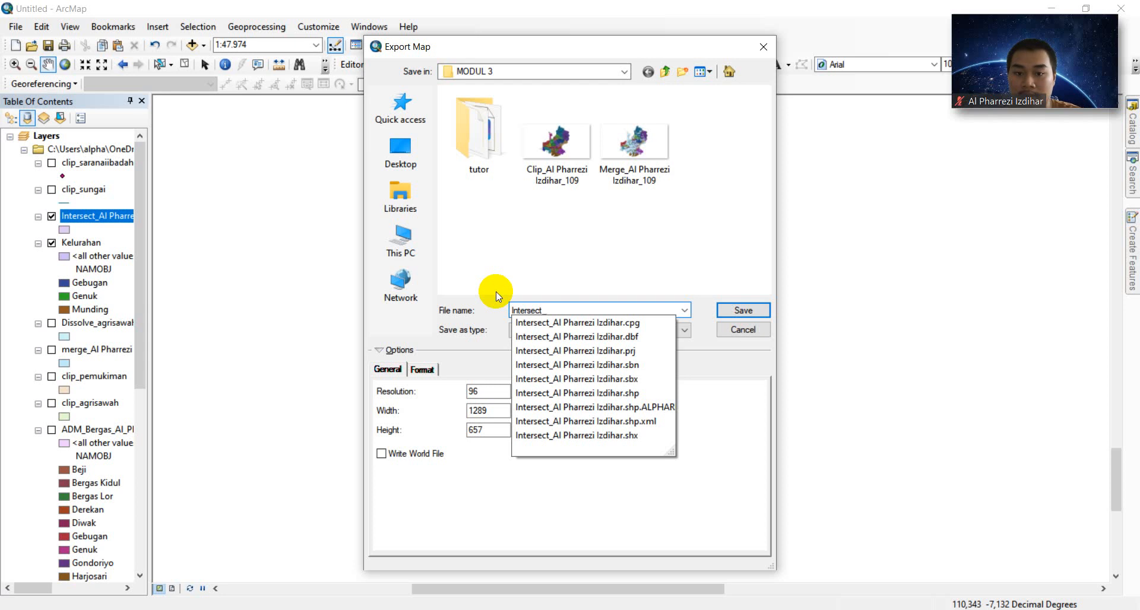
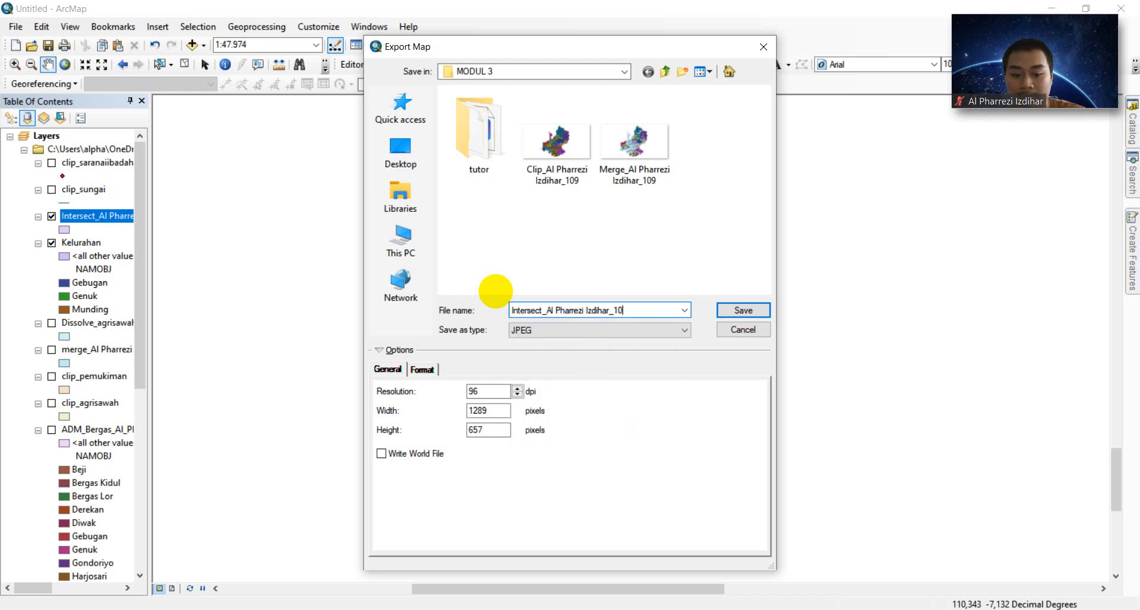
{"action": "left_click", "coordinate": [733, 310]}
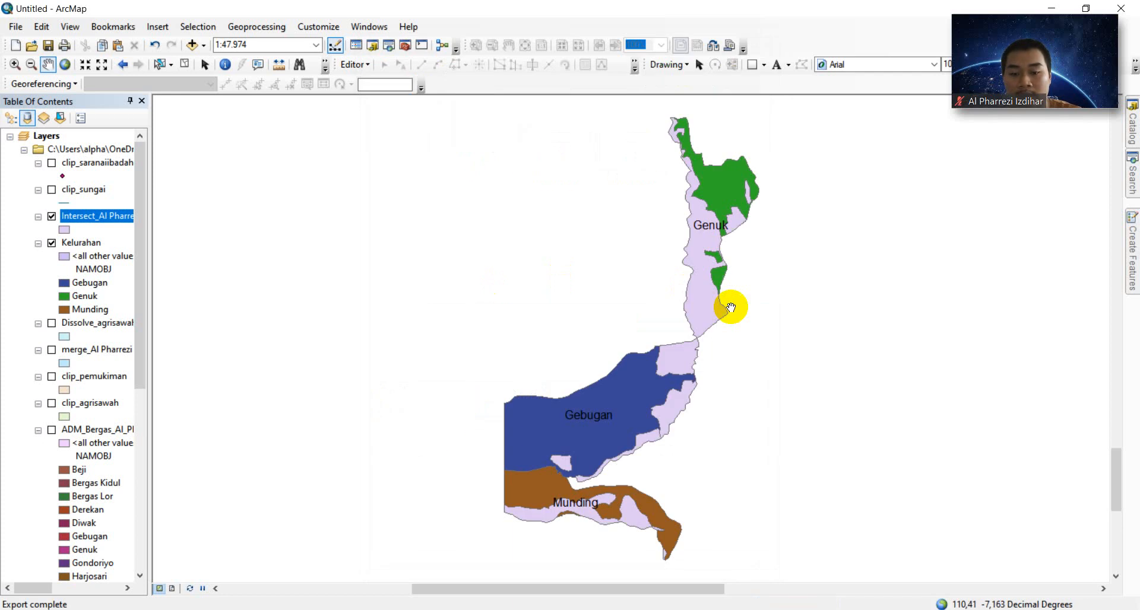